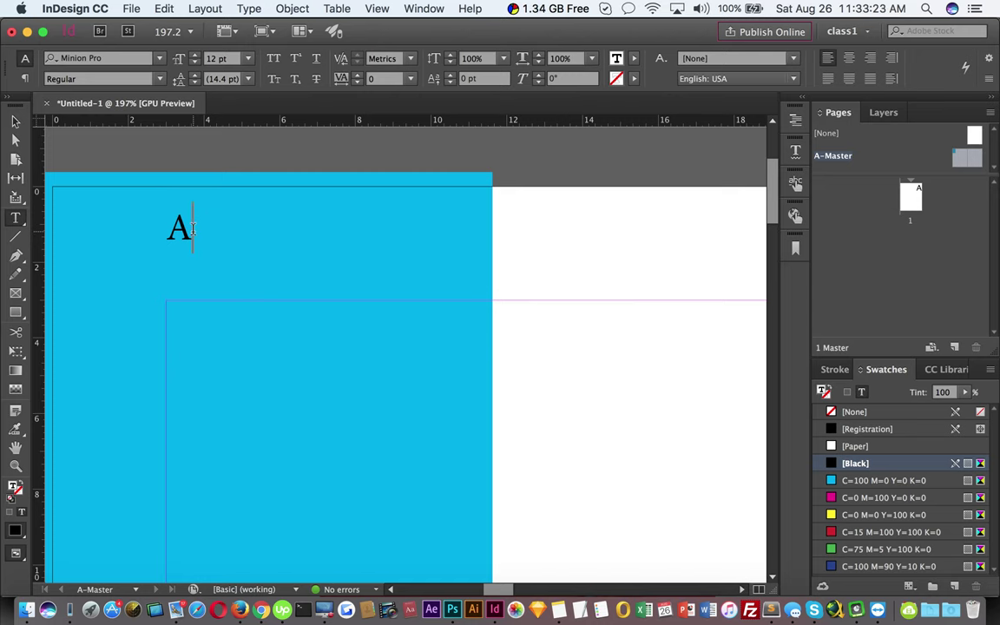
- Colour the page number marker on the left master page's blue rectangle with the [Paper] swatch
double_click(193, 228)
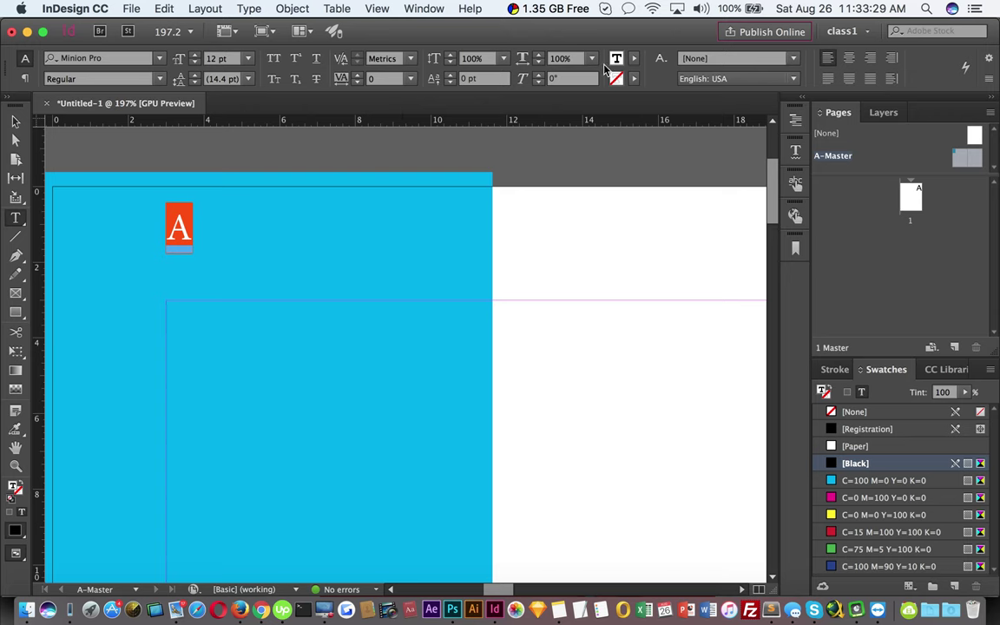
mouse_move(193, 222)
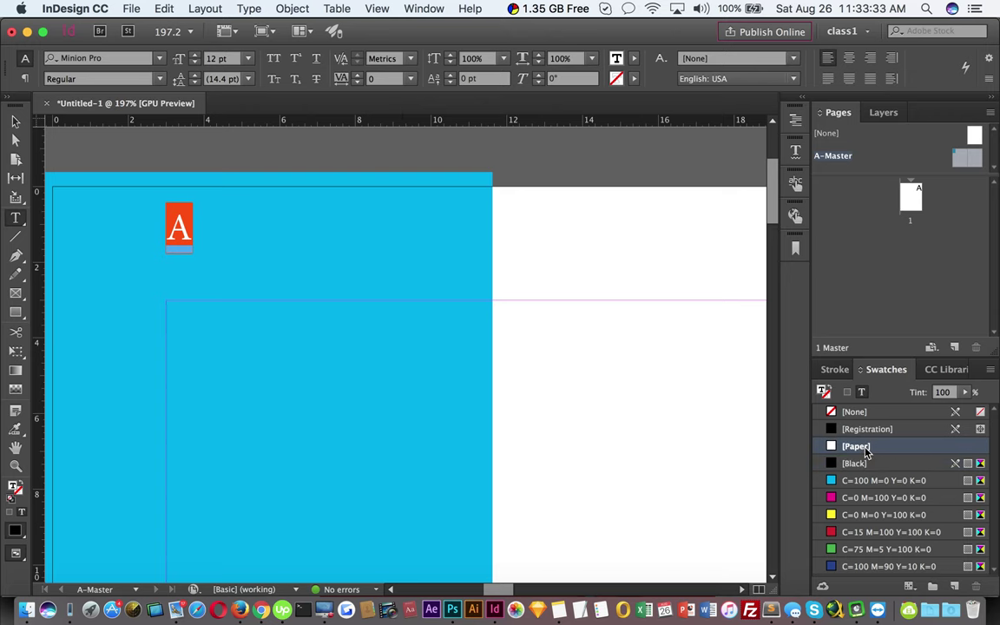
left_click(855, 446)
left_click(13, 122)
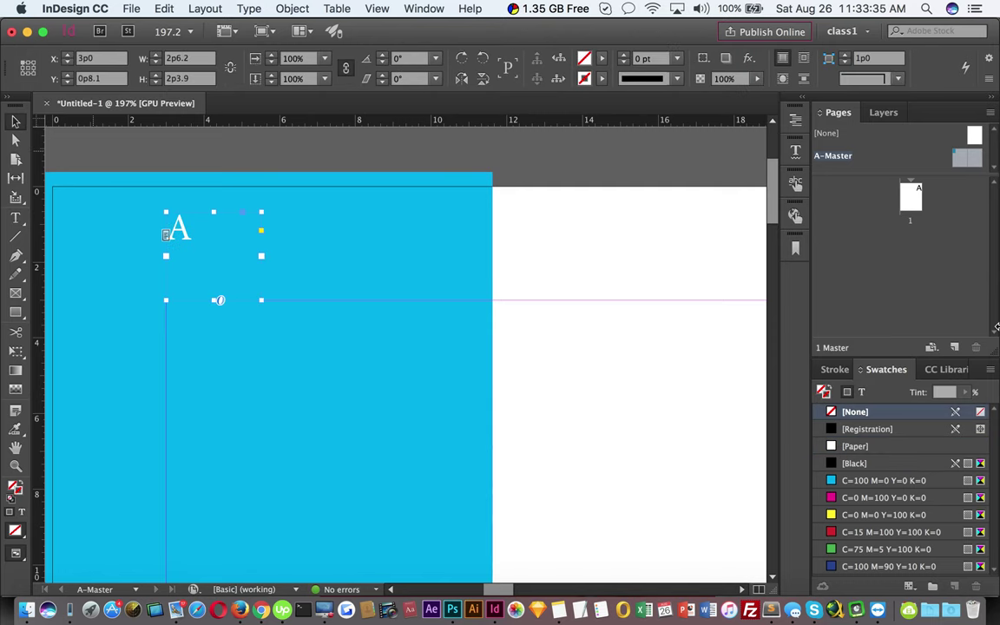
left_click(629, 269)
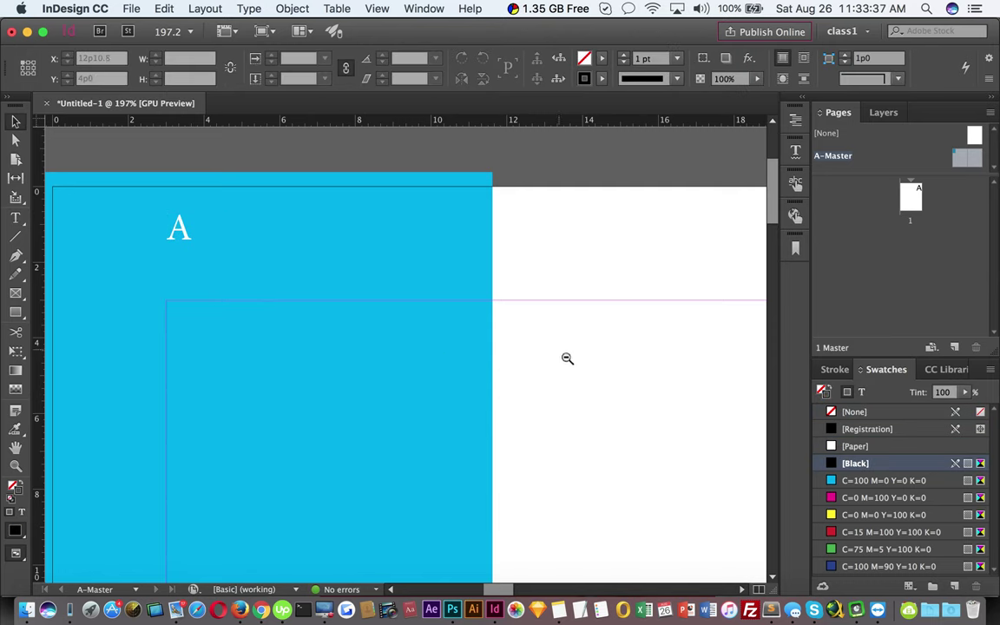
- Draw a rectangle about 22p5 by 23p5 over the lower outer corner of the right master page, reaching into the bleed
left_click(422, 343, "alt+super")
left_click(422, 343, "alt+super")
left_click(528, 388, "alt+super")
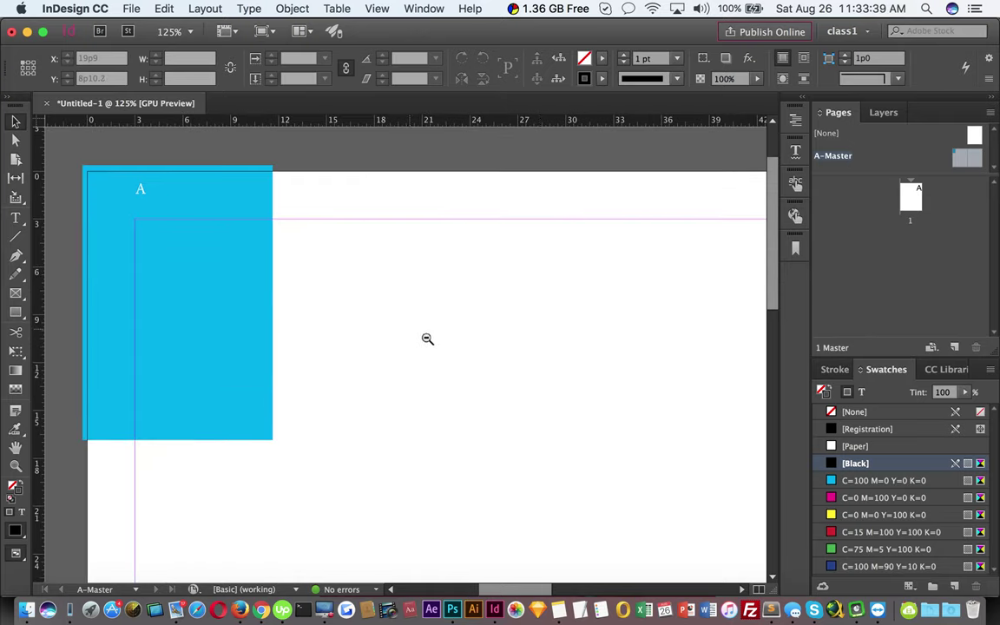
left_click(441, 343, "alt+super")
left_click_drag(466, 348, 360, 291)
left_click(359, 291, "alt+super")
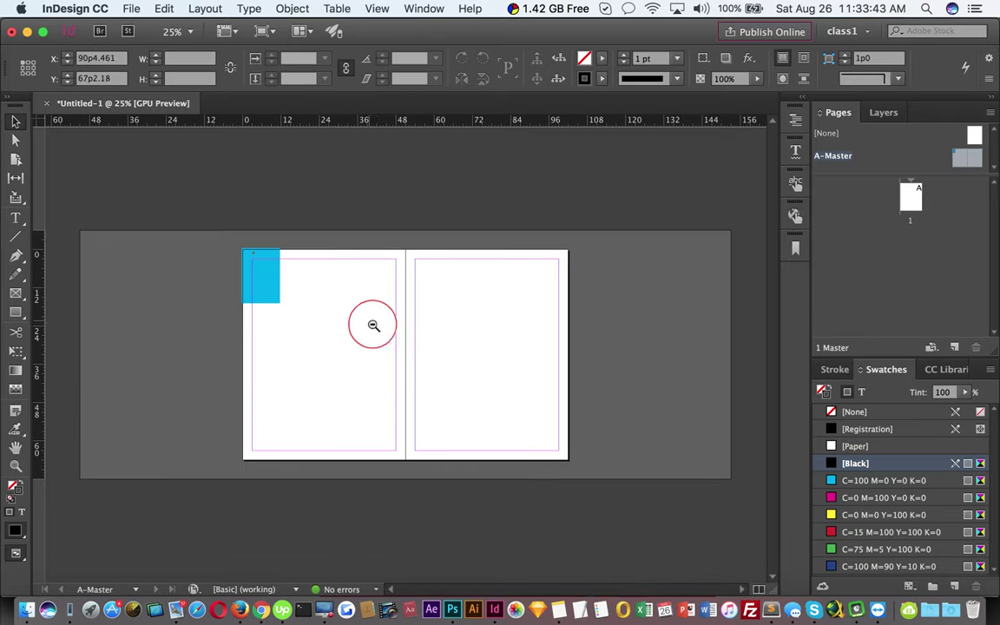
left_click_drag(375, 328, 511, 368)
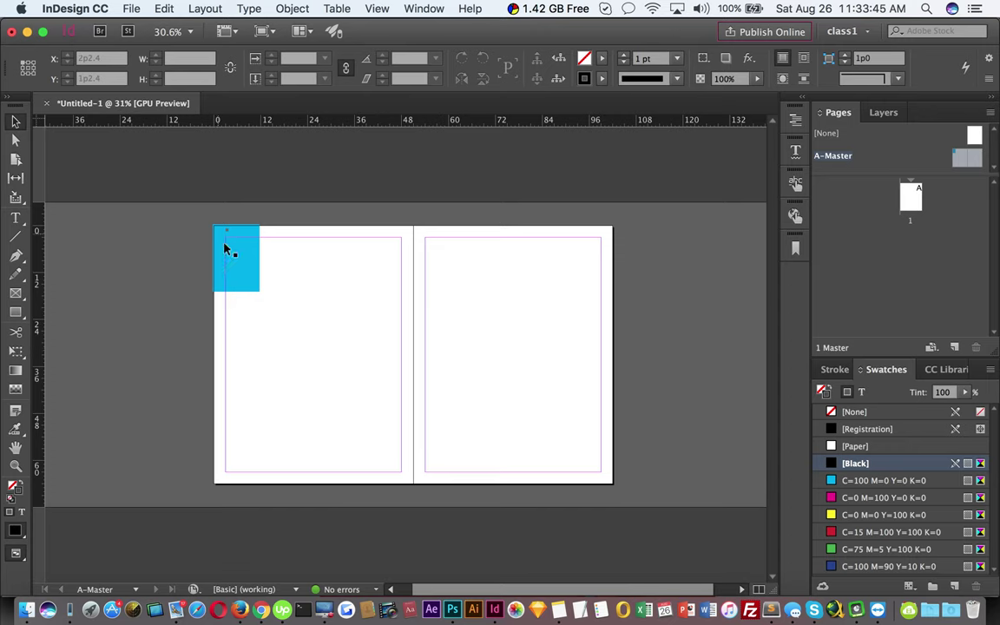
left_click_drag(618, 486, 526, 411)
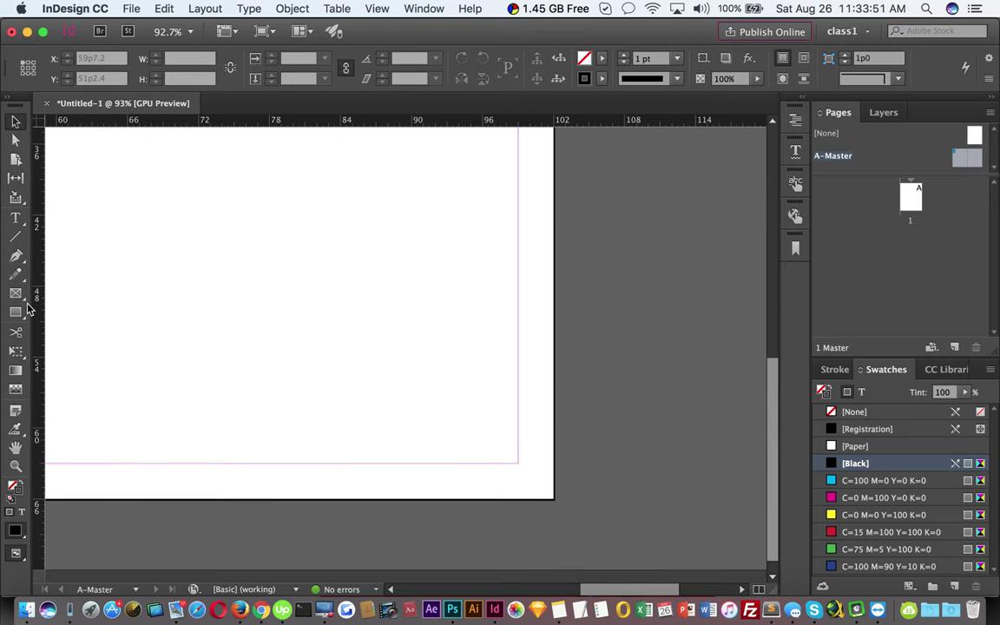
left_click(16, 312)
left_click_drag(298, 230, 563, 506)
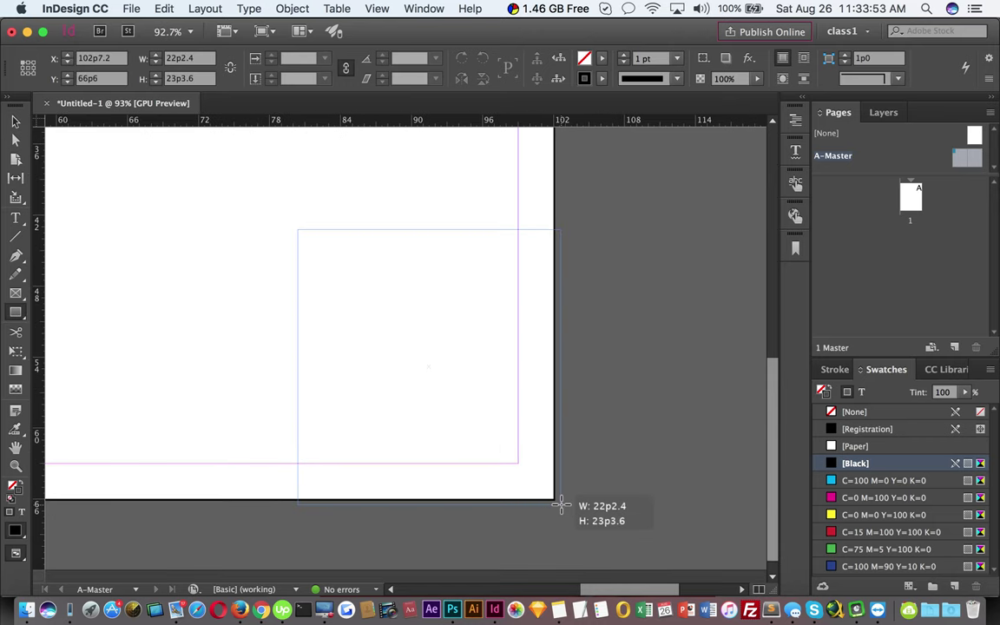
key("v")
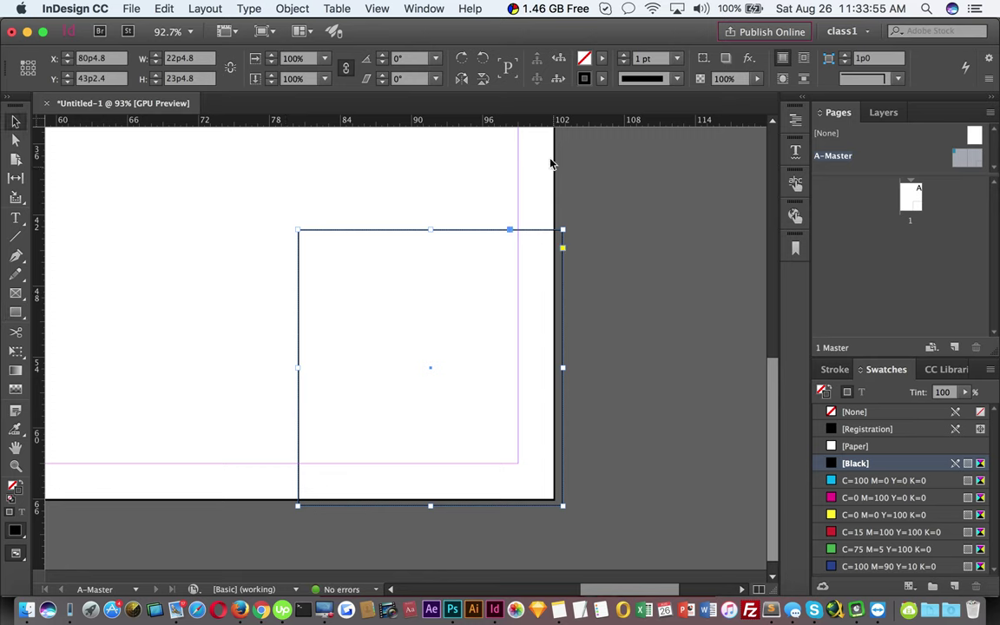
- Remove the rectangle's stroke, fill it with C=100 M=0 Y=0 K=0, and reshape it narrower and taller
left_click(602, 79)
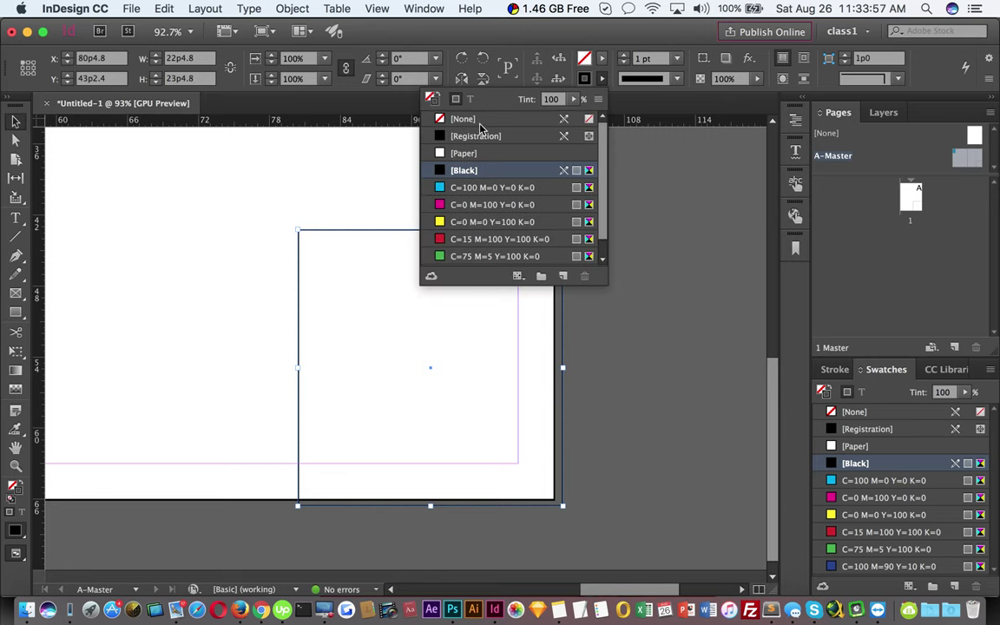
left_click(480, 121)
left_click(602, 61)
left_click(462, 174)
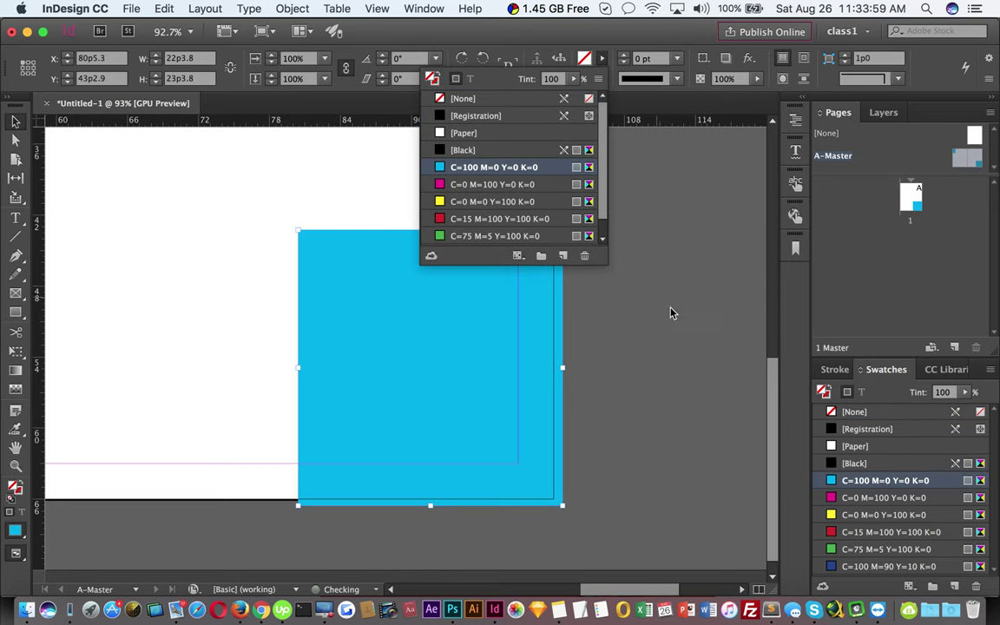
left_click_drag(298, 230, 340, 180)
- Create a text frame about 5p10 by 7p2 beside the blue rectangle and insert a current page number marker in it
key("t")
left_click_drag(152, 380, 219, 458)
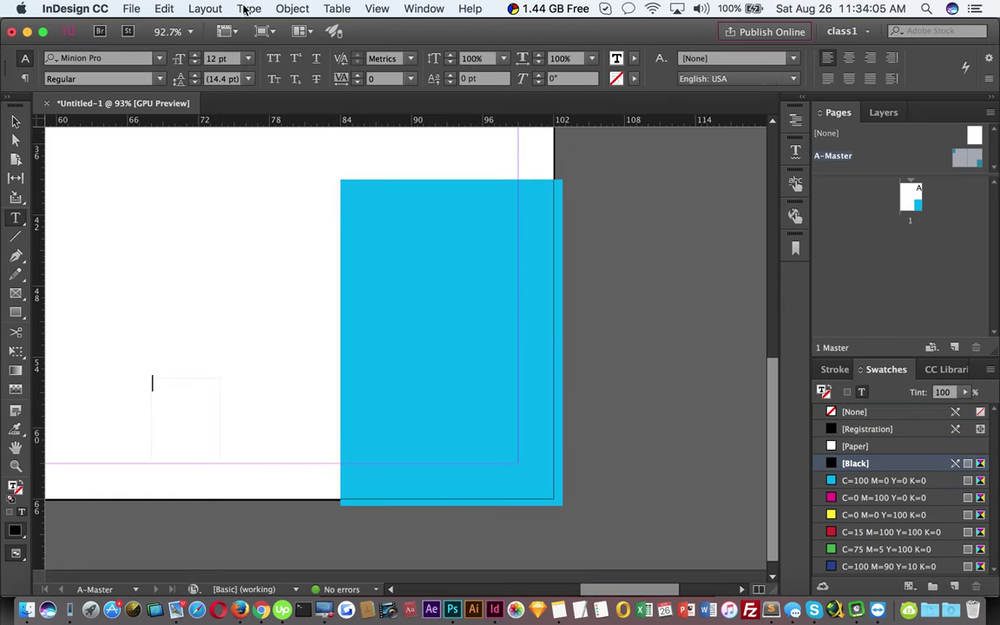
left_click(246, 8)
mouse_move(347, 422)
mouse_move(546, 460)
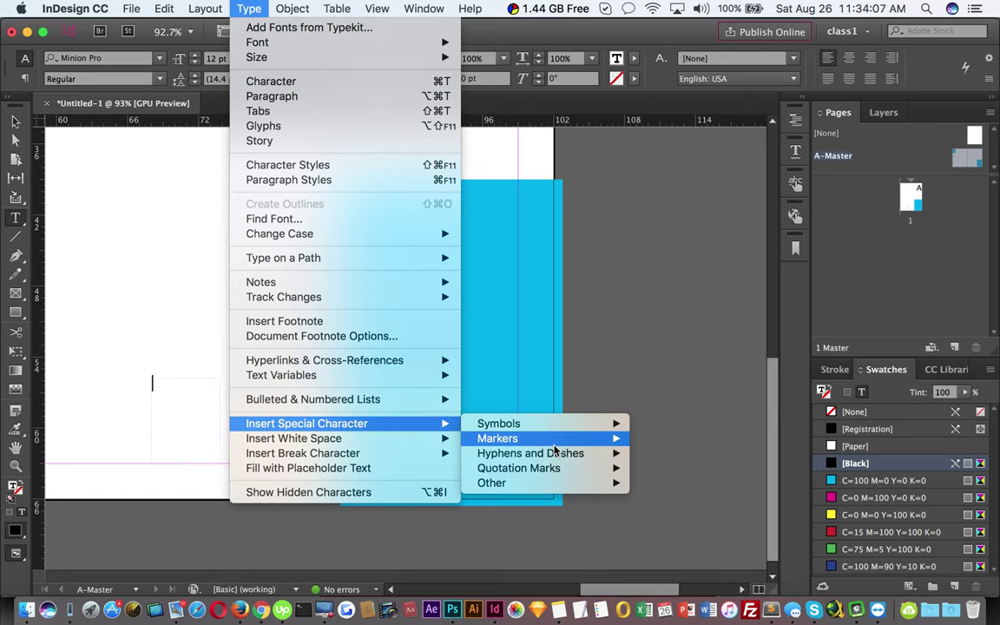
mouse_move(496, 439)
left_click(649, 436)
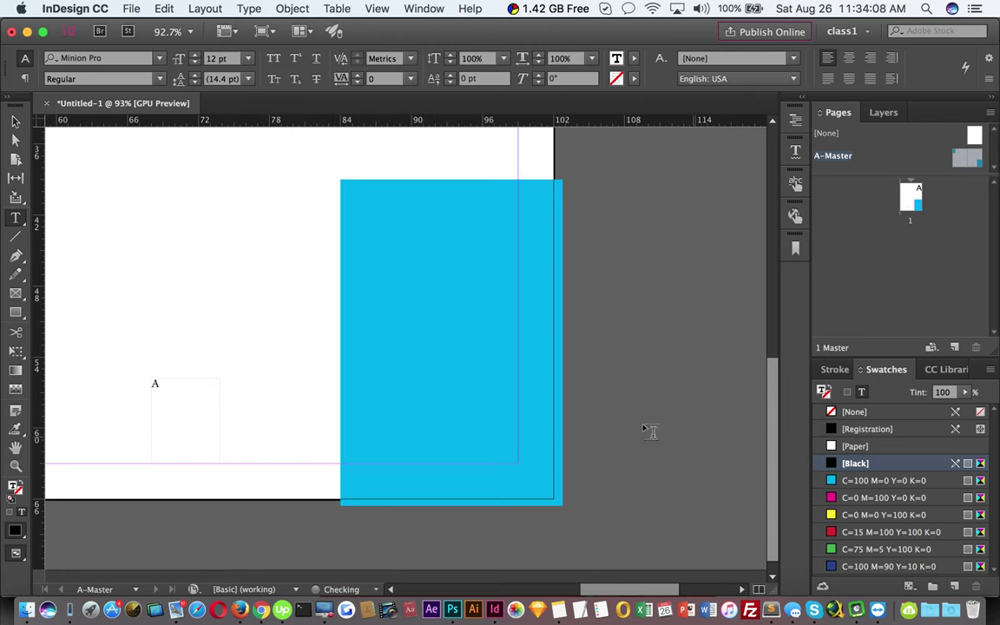
- Colour the new page number marker [Paper] and move its frame onto the lower outer corner of the blue rectangle
double_click(156, 383)
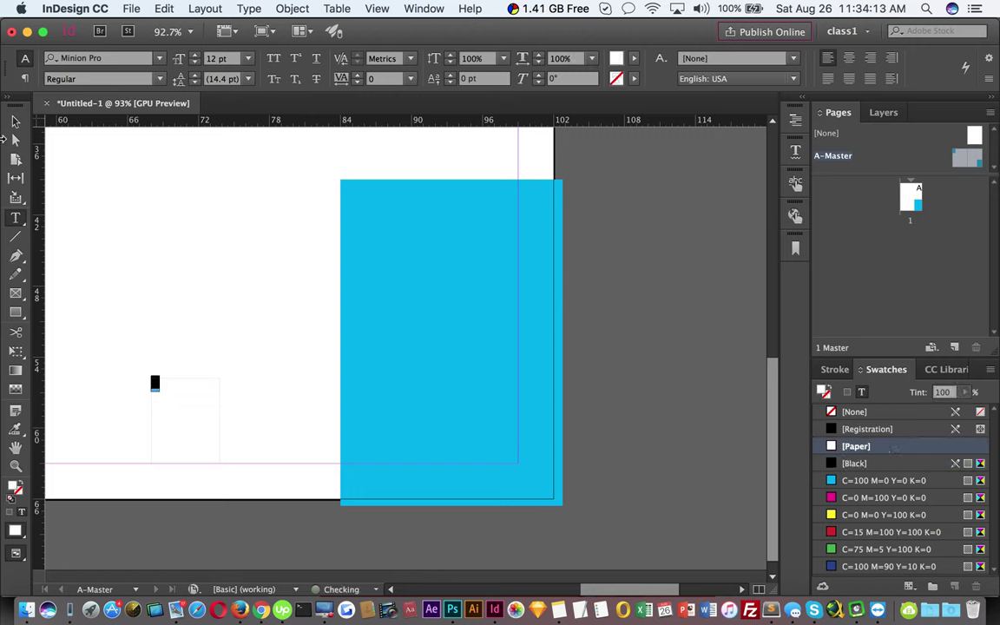
left_click(15, 122)
left_click_drag(169, 396, 512, 482)
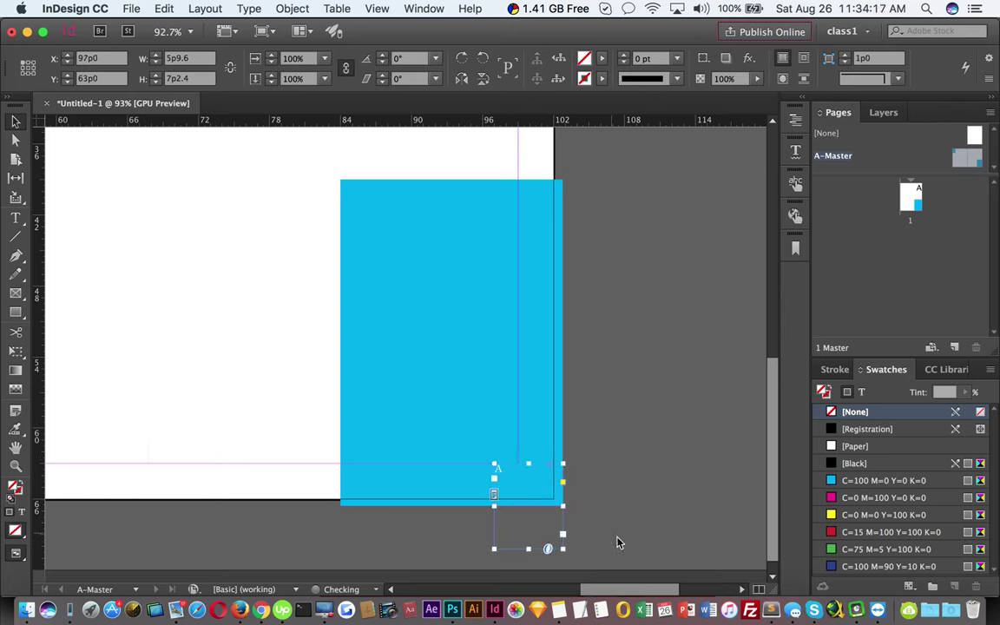
- Shrink the page number frame to about 2p1 by 3p0 and right-align its marker in the [Paper] colour
left_click_drag(562, 550, 457, 403)
left_click(513, 489)
key("t")
left_click(855, 447)
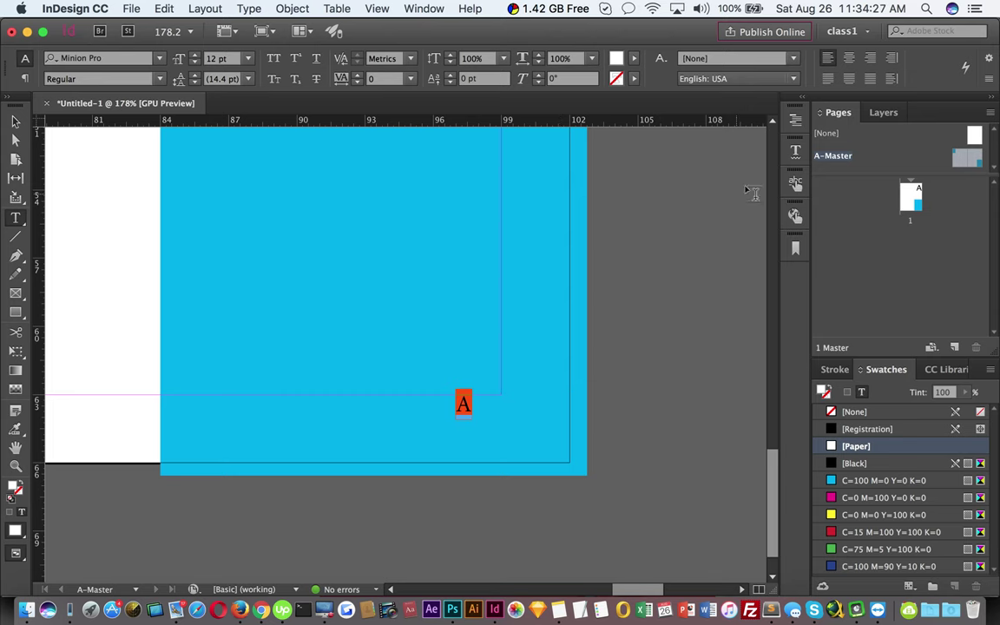
left_click(869, 58)
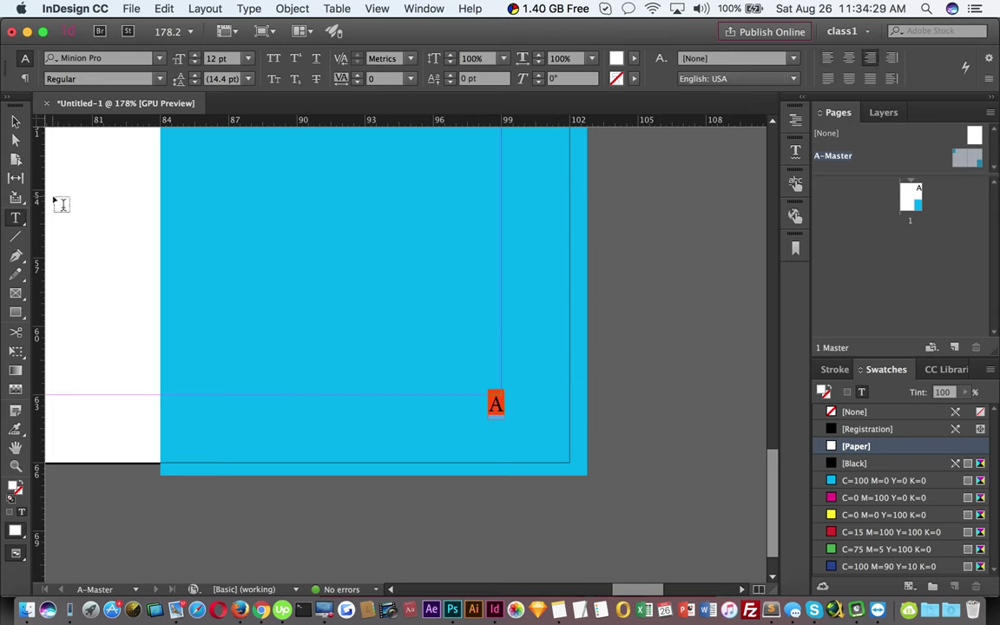
key("Escape")
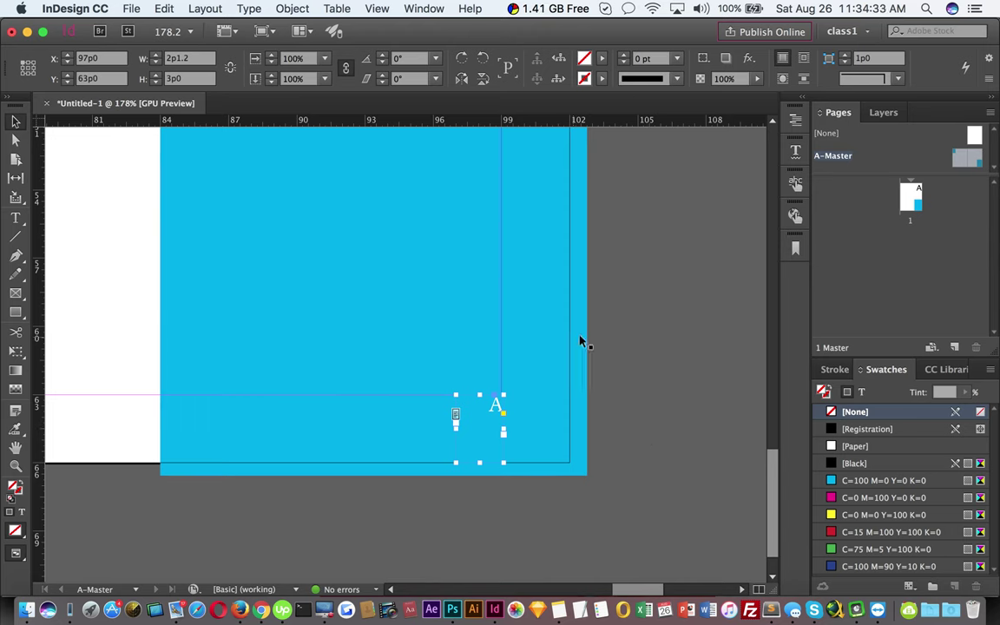
left_click(666, 333)
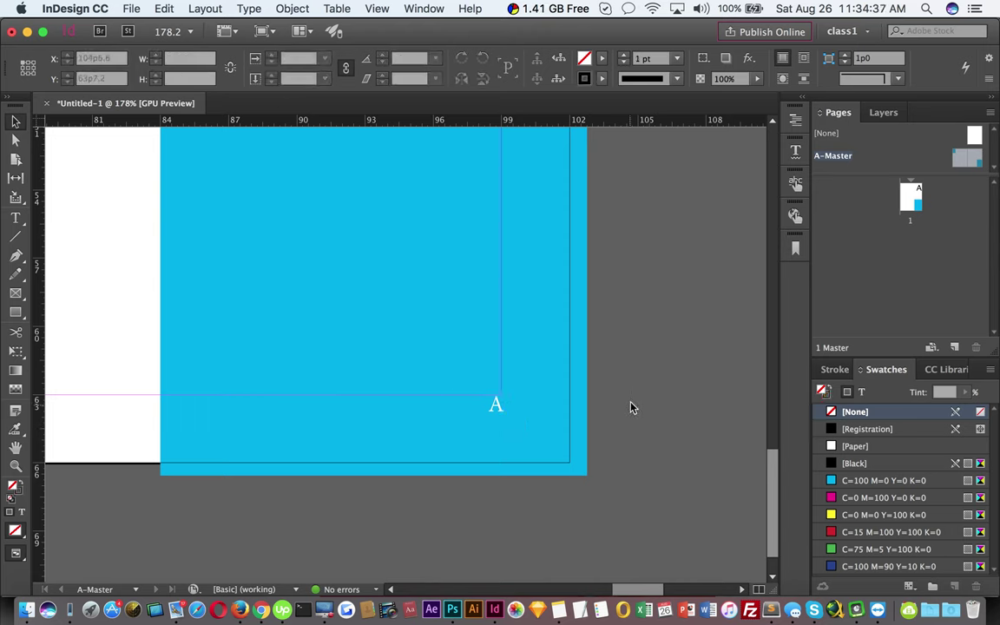
- Add a text frame about 17p6 by 1p10 below the left master page's bottom margin, reading "This is footnote"
left_click_drag(365, 310, 500, 396)
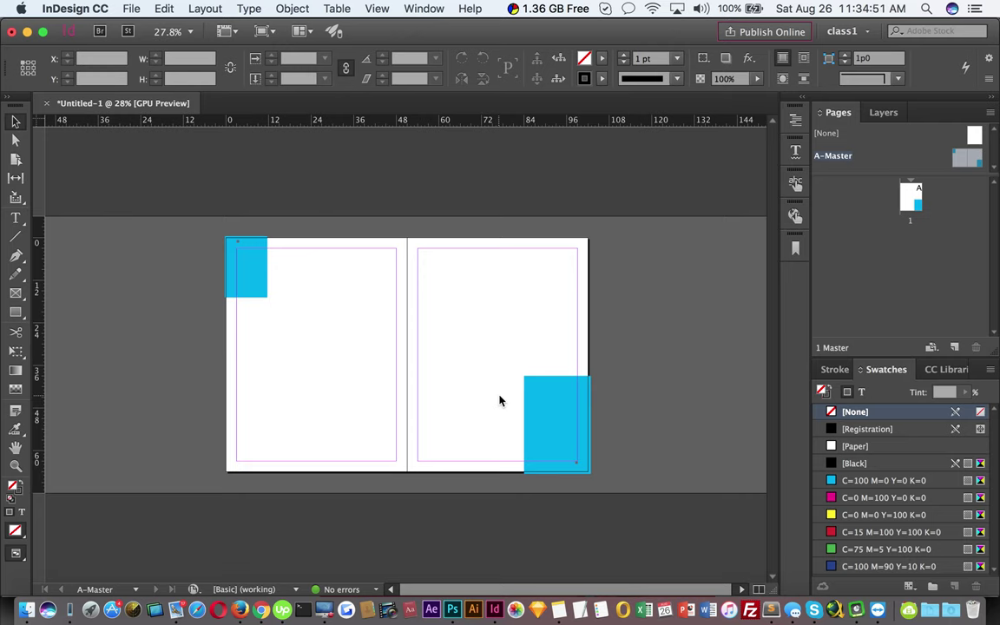
left_click_drag(306, 478, 493, 520)
left_click_drag(434, 474, 418, 463)
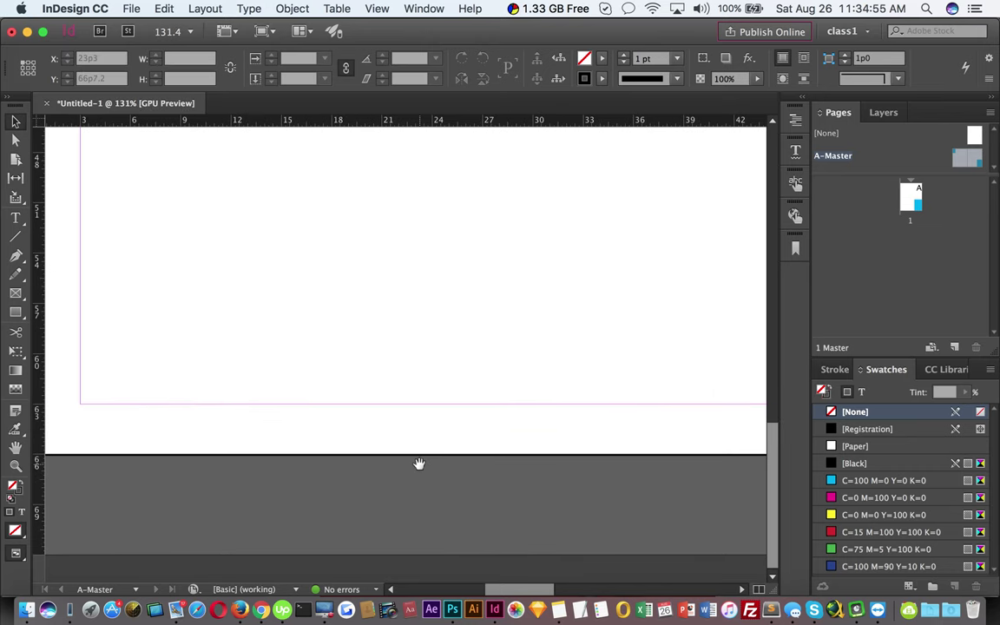
key("t")
left_click_drag(342, 405, 635, 436)
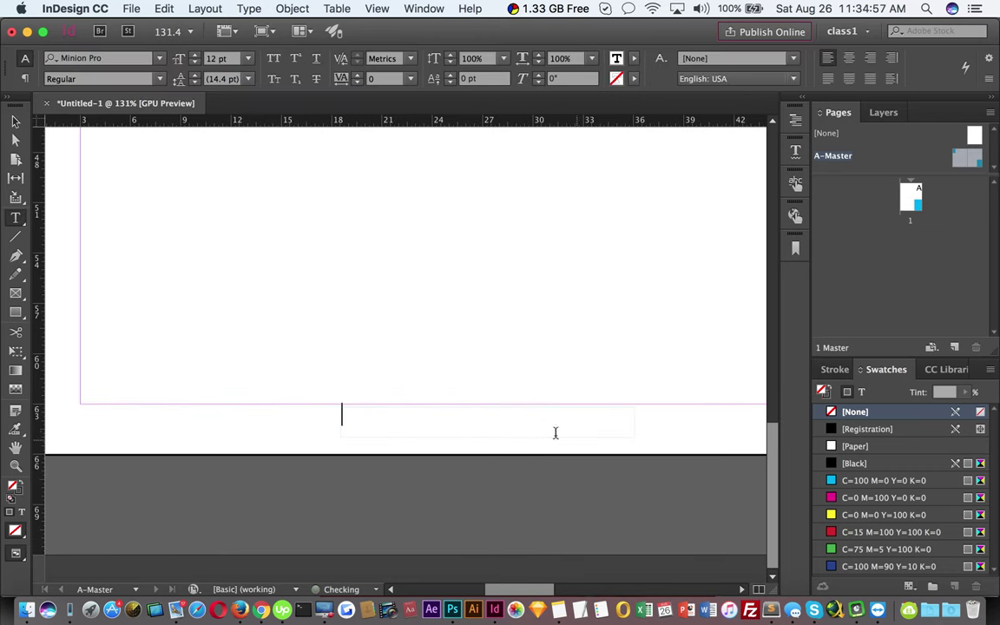
type("This")
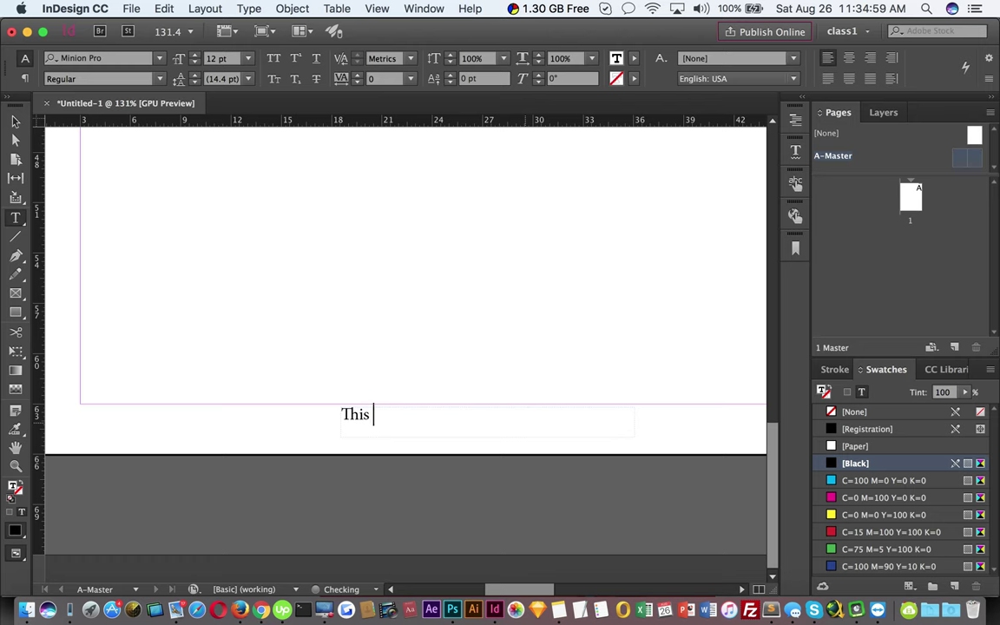
type(" is footnote")
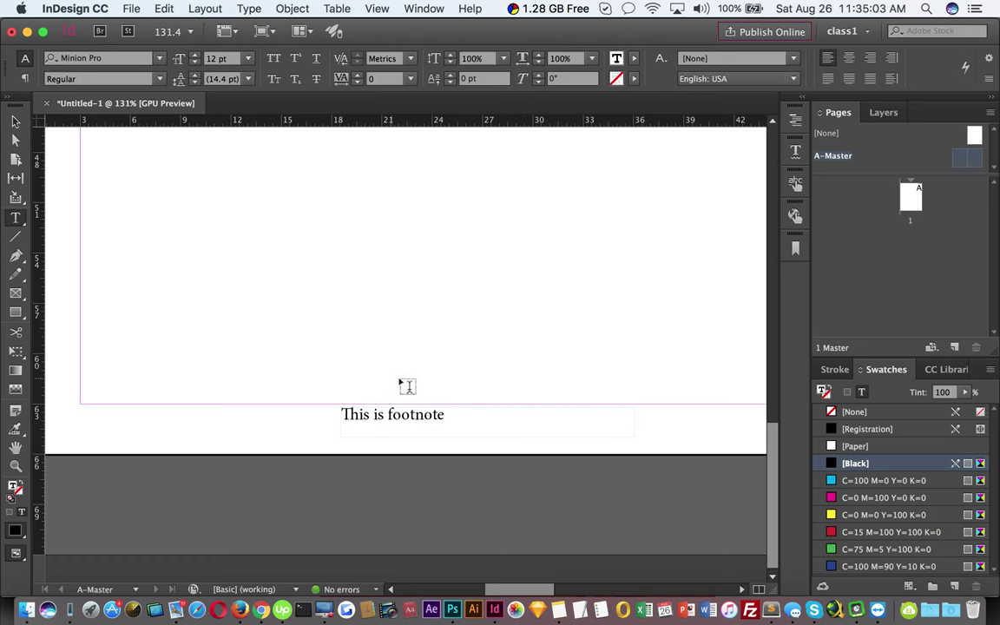
- Center-align the footnote text in its frame and deselect the frame
left_click(16, 121)
key("slash")
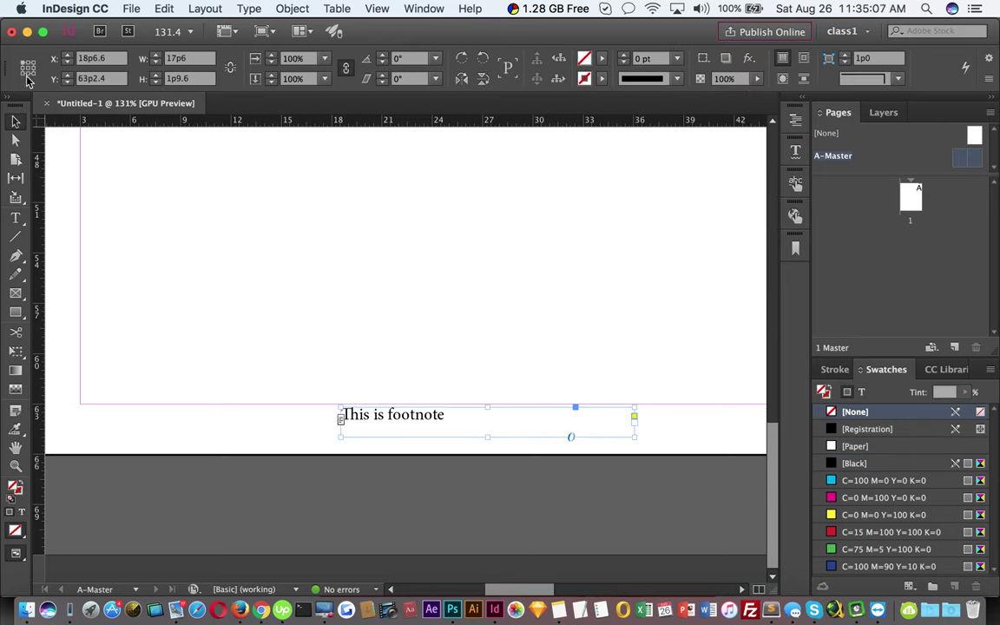
key("t")
left_click(851, 60)
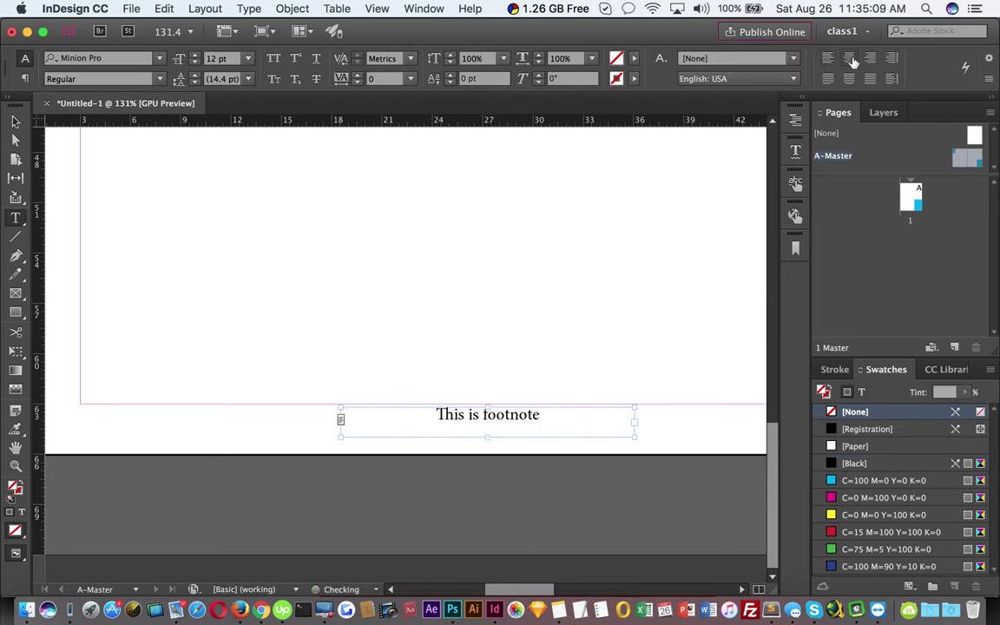
left_click(16, 121)
left_click(588, 516)
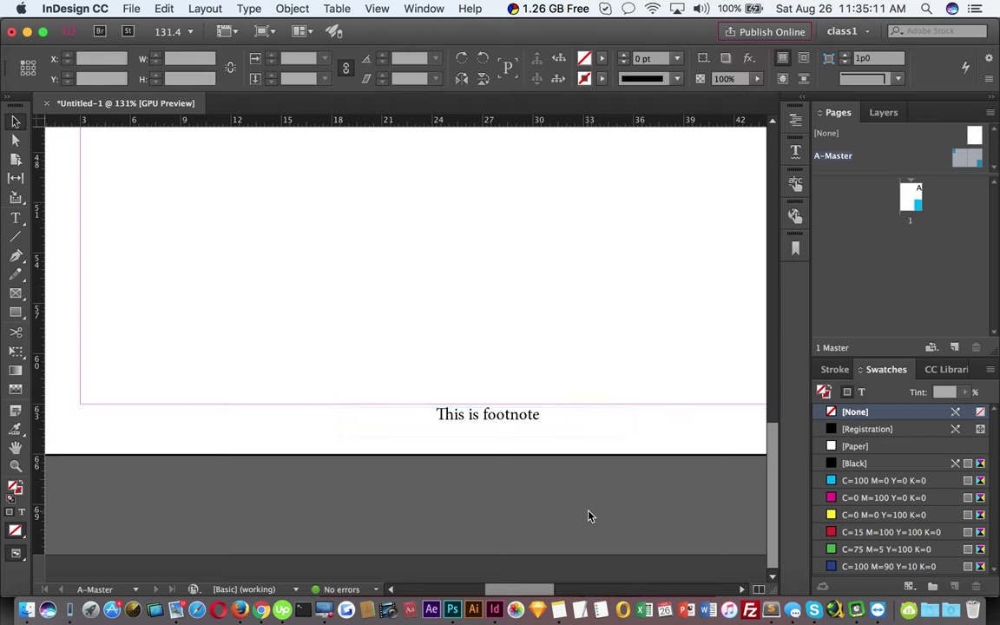
- Duplicate the footnote frame to the same height below the bottom margin of the right master page
left_click(542, 431, "alt+super")
left_click(536, 426, "alt+super")
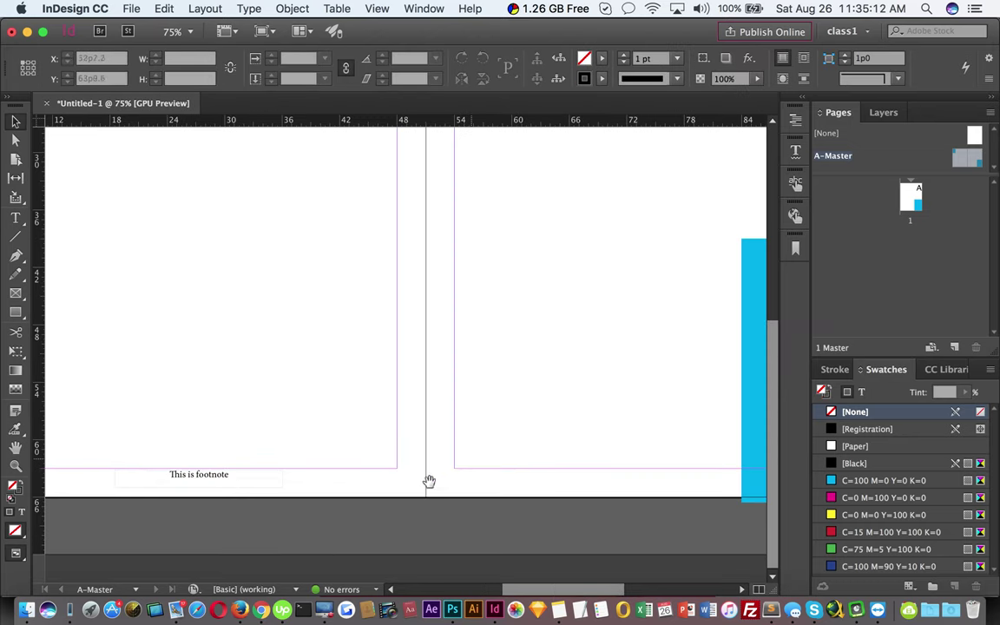
left_click(221, 484)
left_click_drag(223, 478, 584, 479)
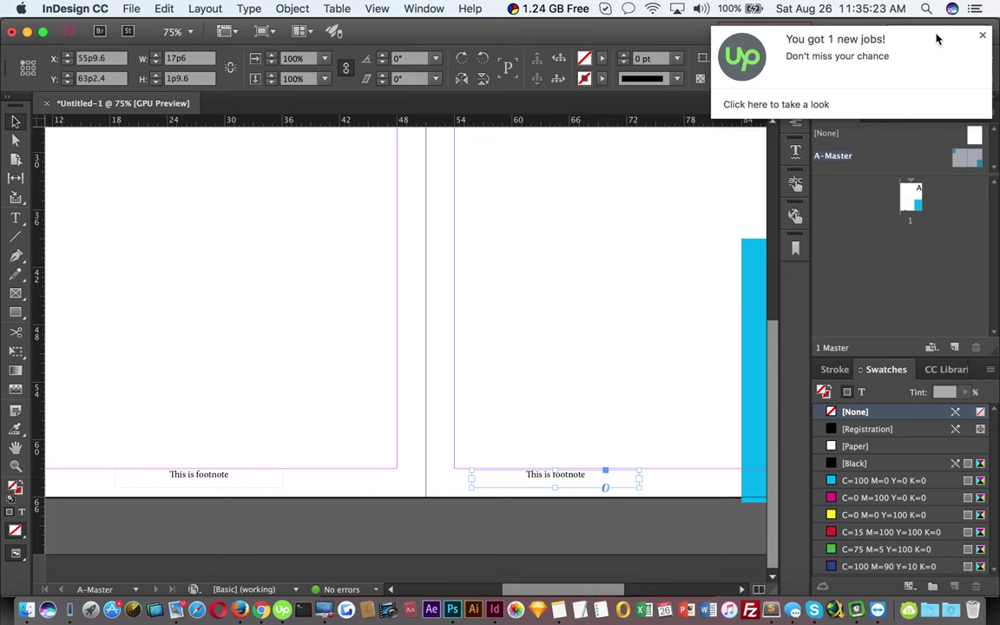
left_click(983, 36)
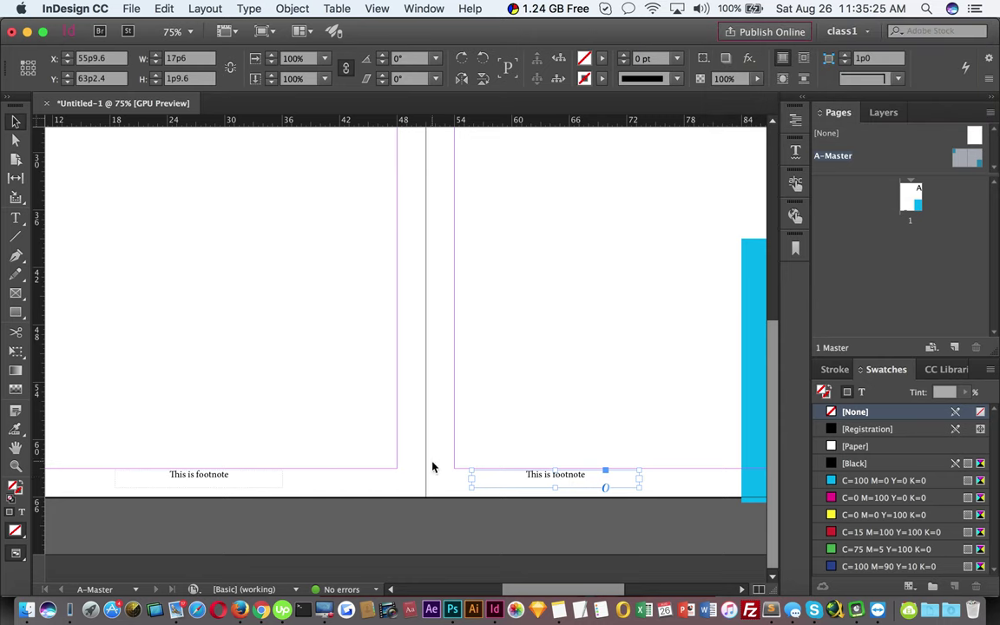
- Replace the right master page's footnote text with "Another Note" and deselect its frame
left_click_drag(453, 308, 396, 499)
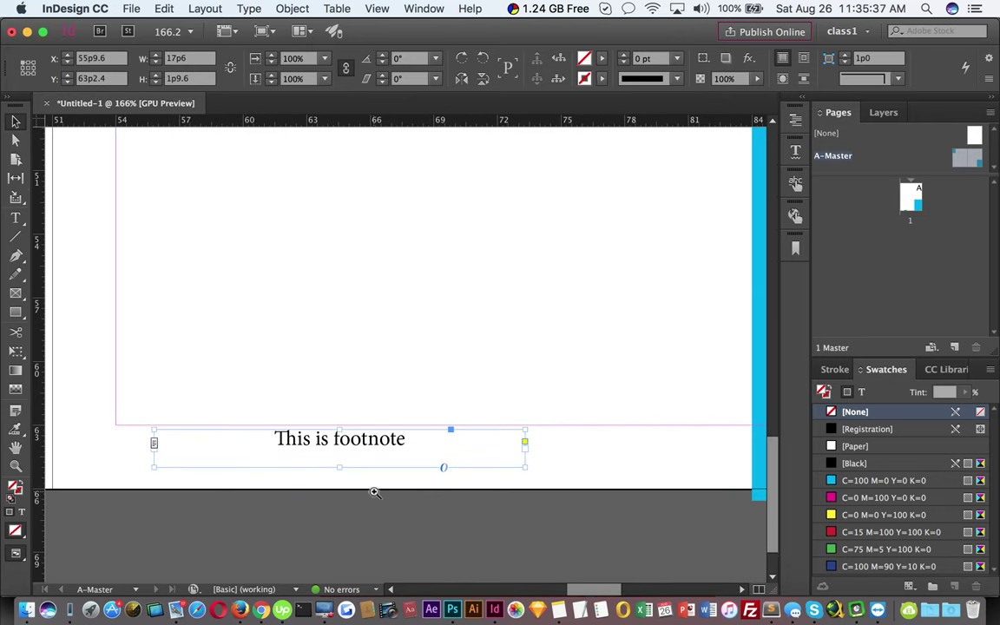
key("t")
left_click(343, 434)
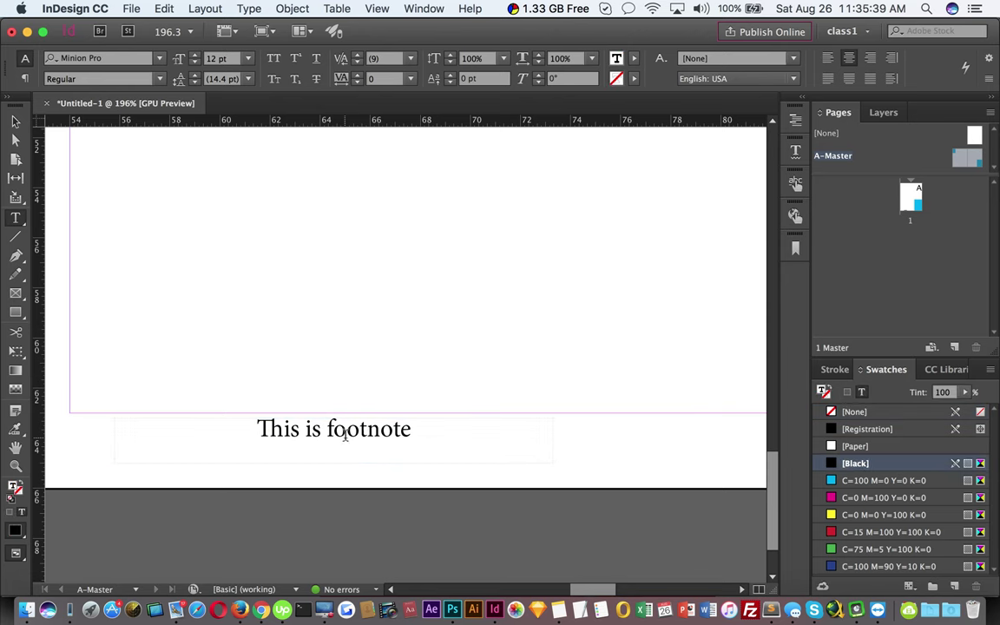
triple_click(339, 430)
type("A")
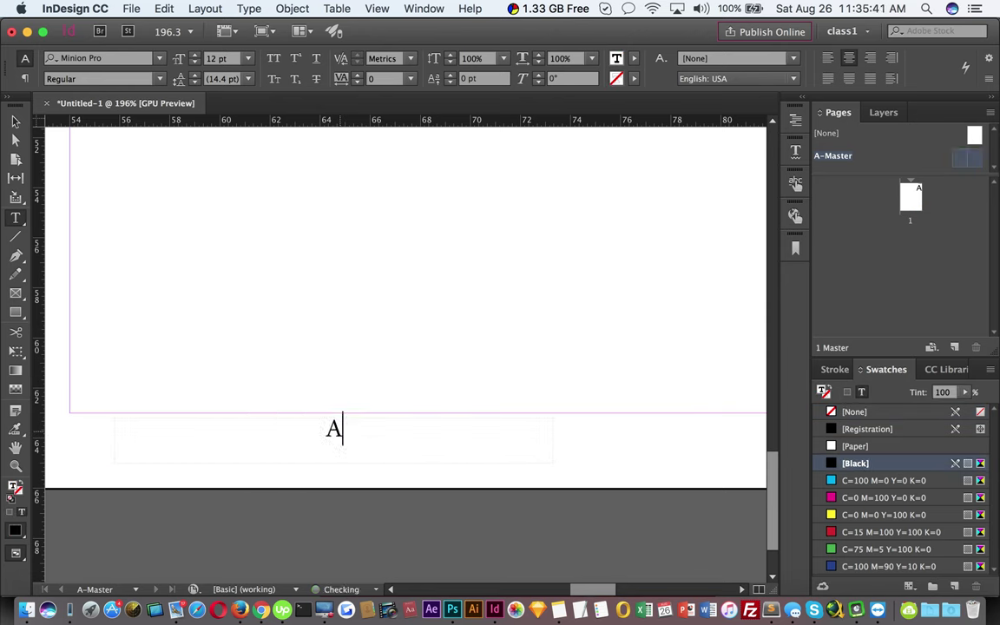
type("nother Note")
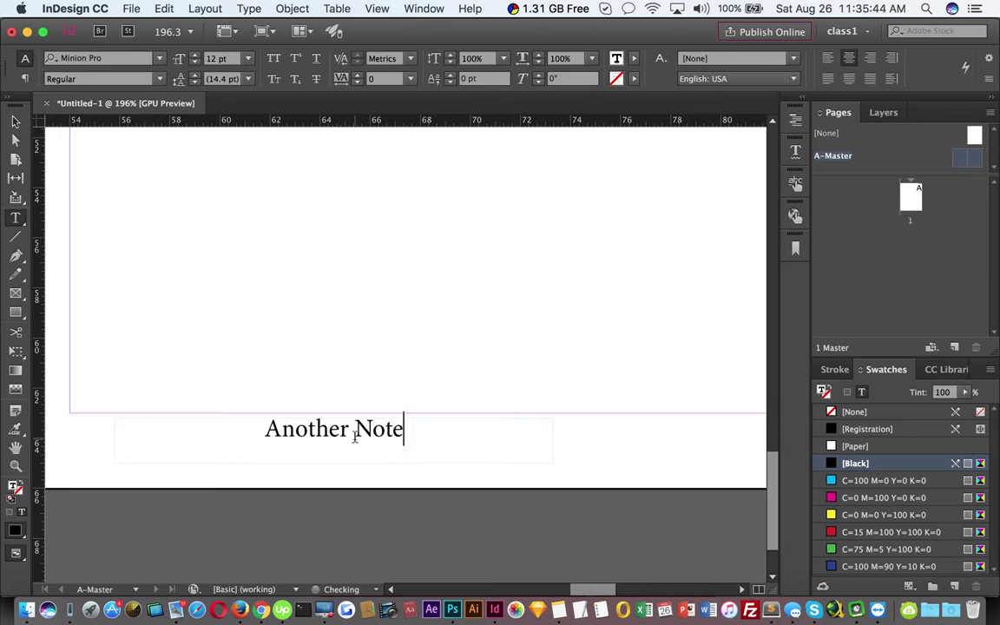
key("Escape")
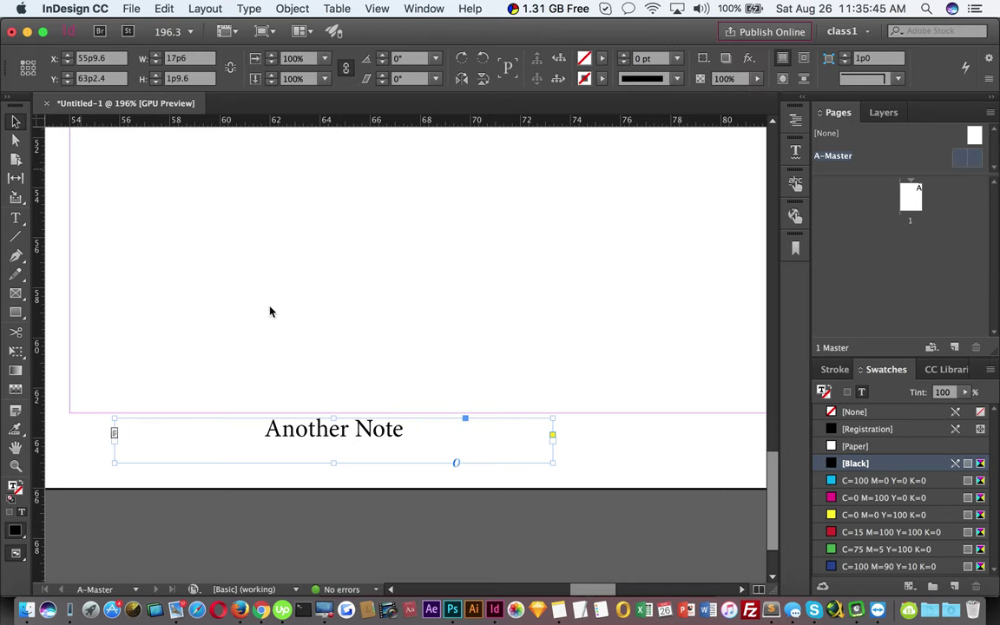
left_click(635, 461)
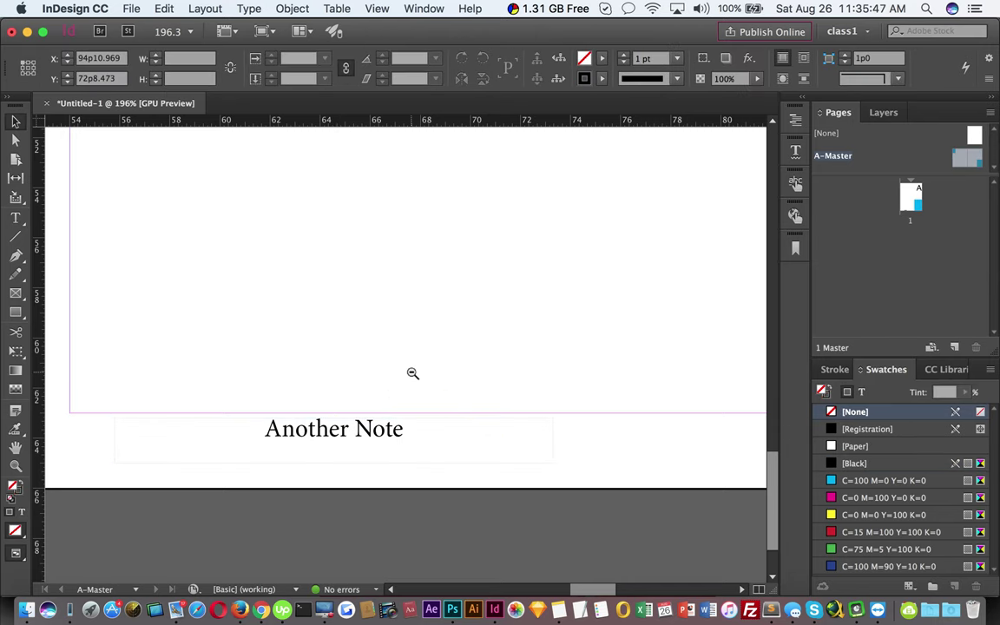
- Go to document page 1 and add two pages after it based on A-Master
left_click(409, 371, "alt+super")
left_click(407, 358, "alt+super")
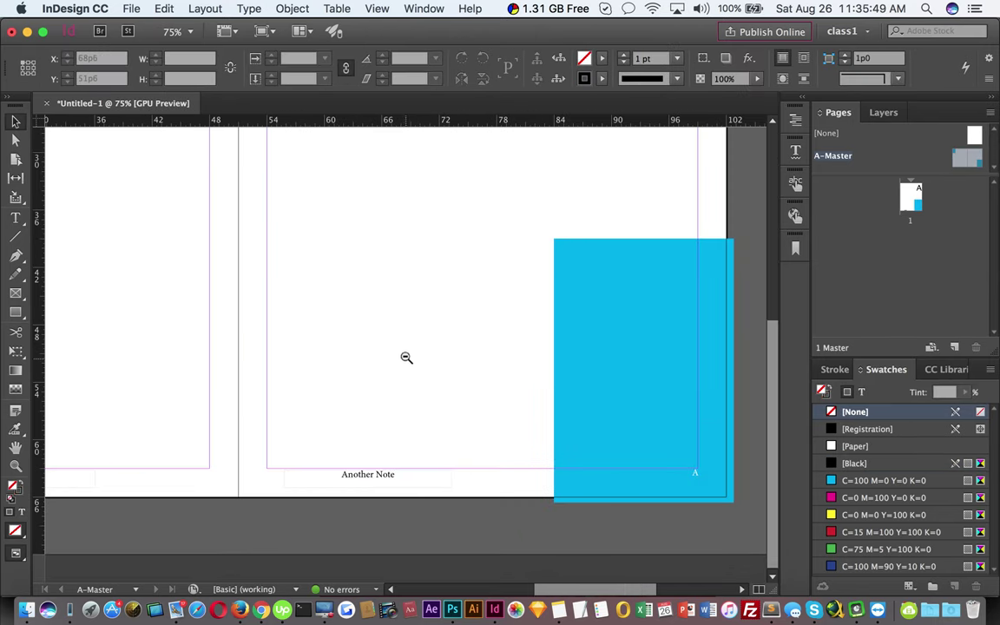
left_click(405, 356, "alt+super")
left_click(404, 356, "alt+super")
left_click(442, 341)
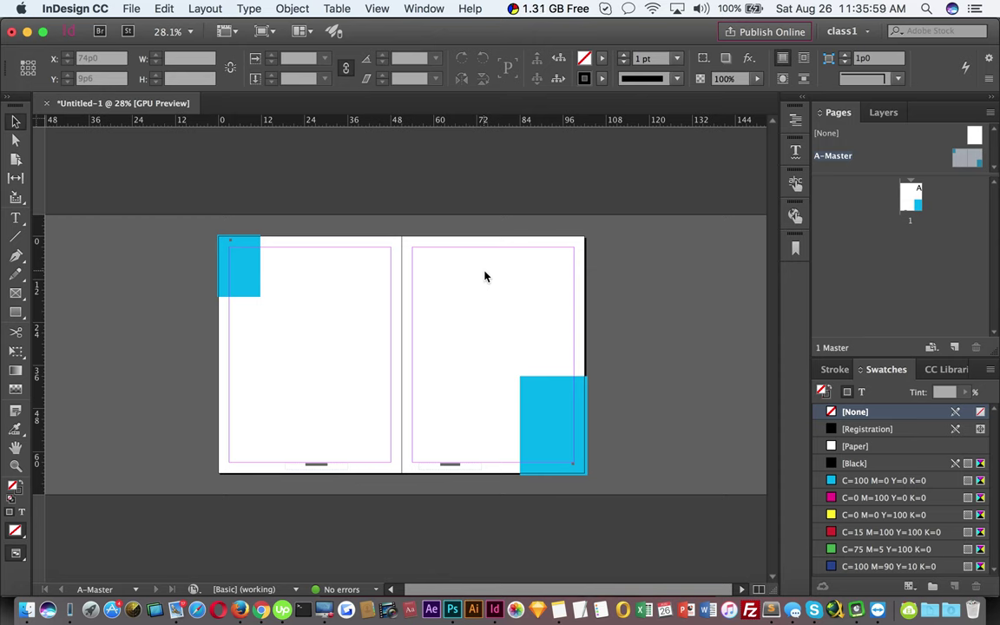
left_click_drag(908, 195, 909, 198)
double_click(905, 200)
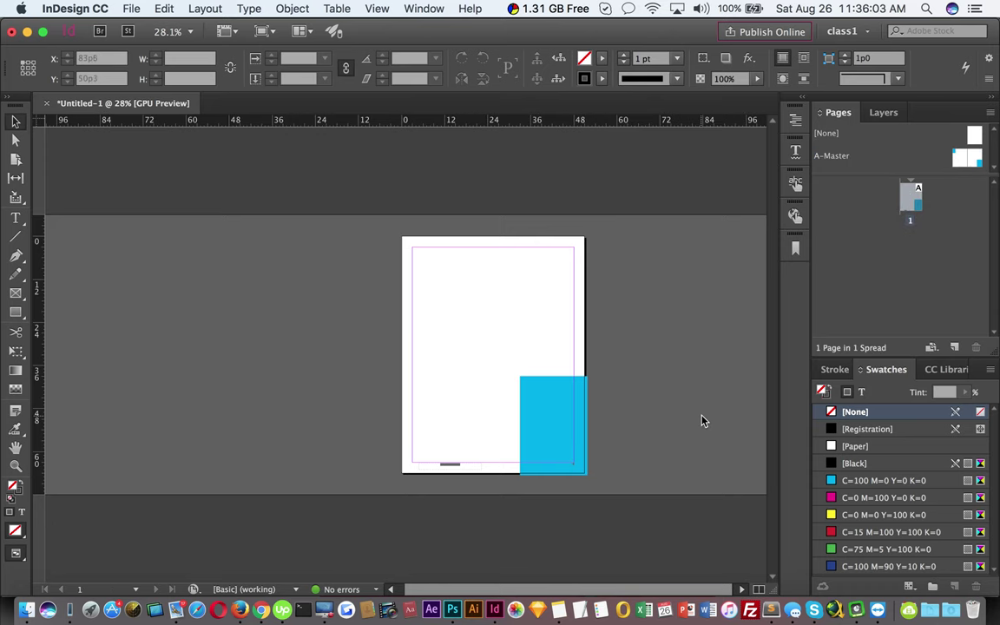
left_click(955, 347)
left_click(955, 347)
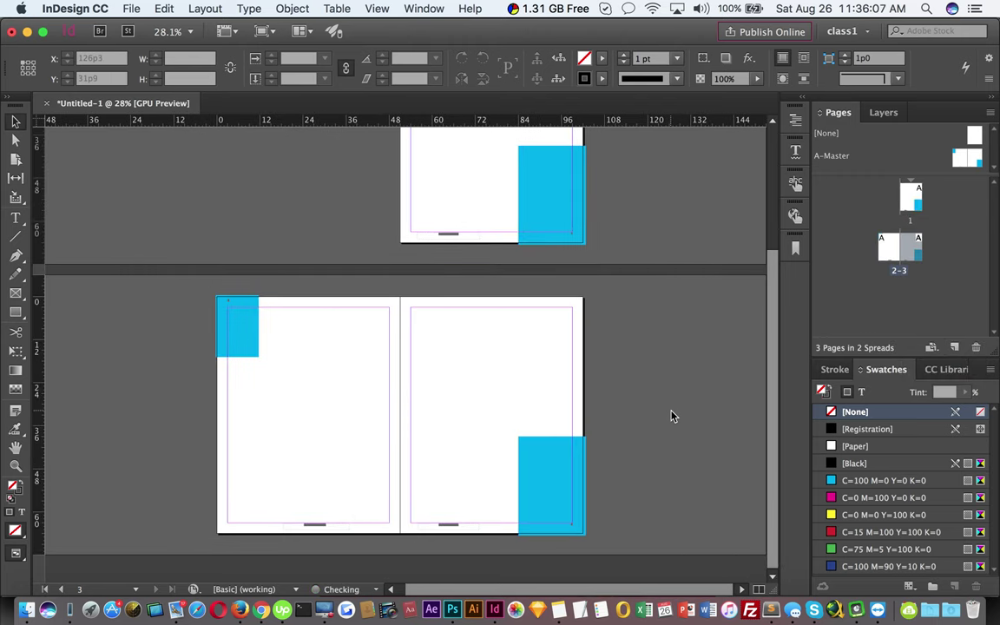
- Check the page numbers and footers on pages 2–3, and add ten more A-Master pages at the document's end
left_click_drag(210, 289, 415, 391)
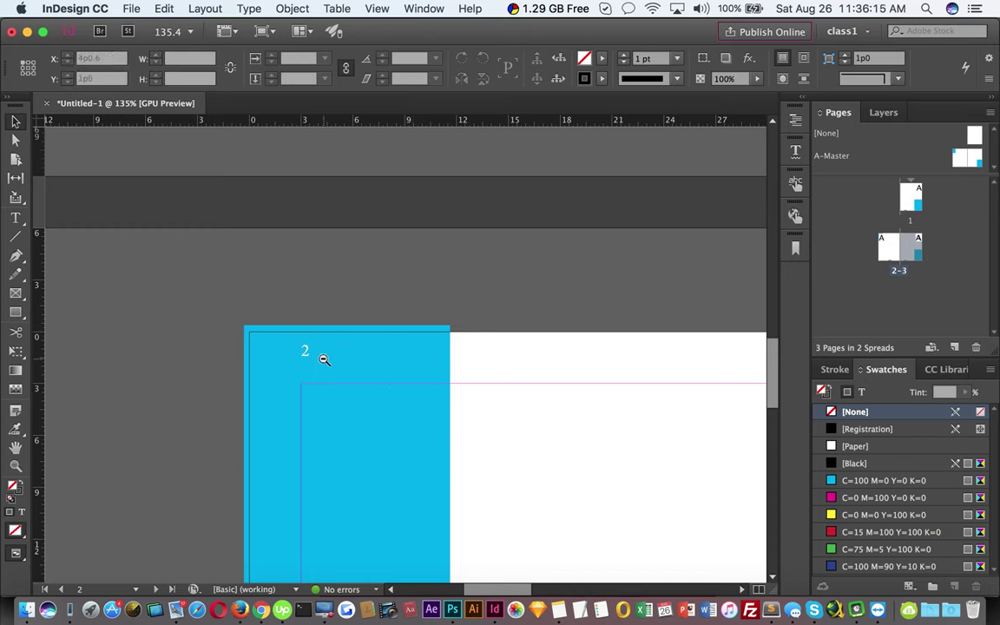
left_click_drag(381, 398, 549, 492)
scroll(727, 543, "up", 1)
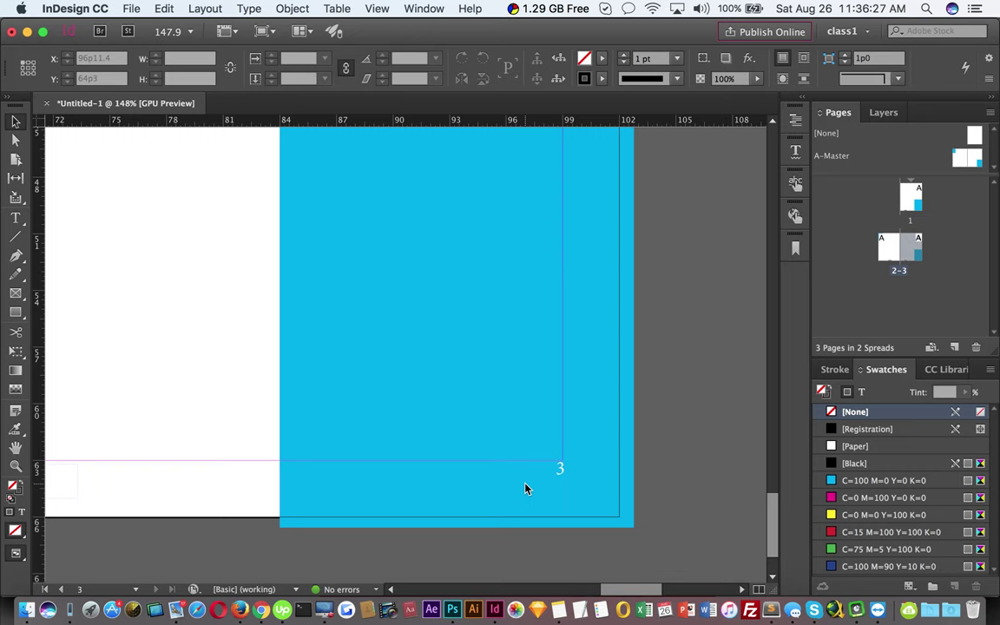
left_click_drag(404, 441, 586, 462)
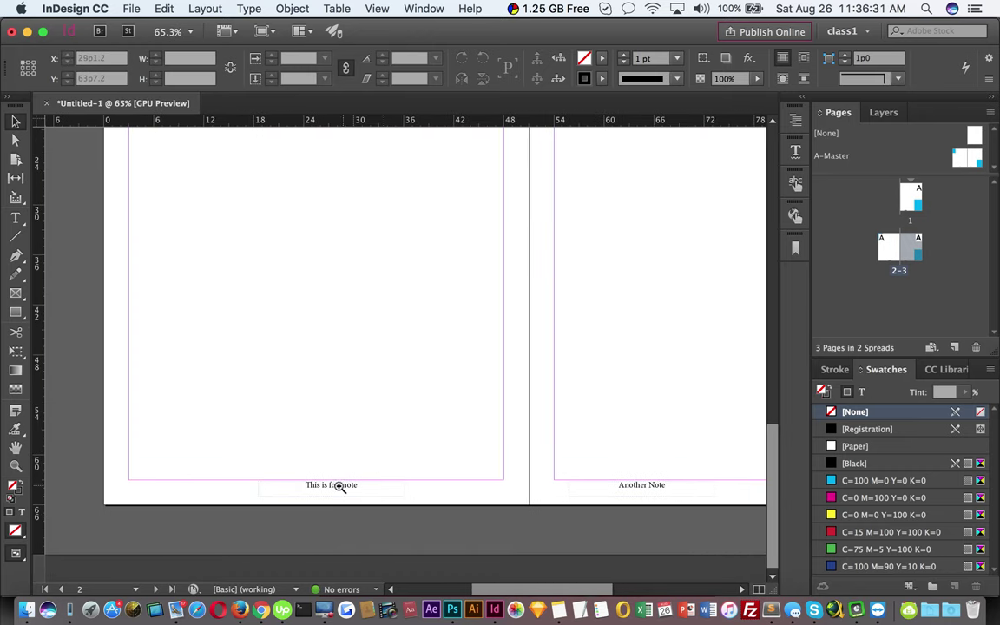
left_click_drag(697, 511, 605, 519)
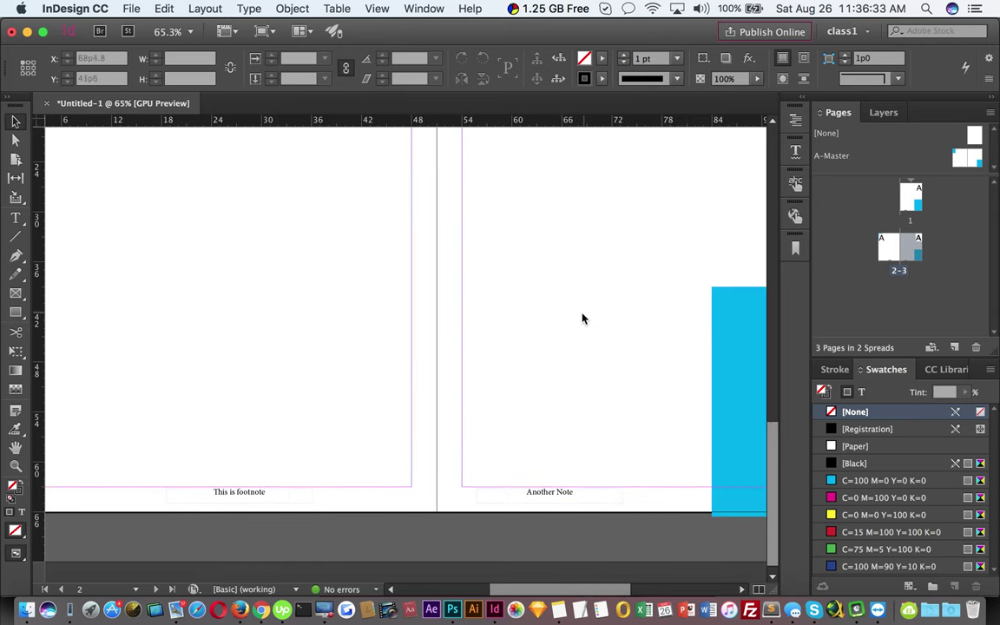
left_click(955, 347)
left_click(955, 347)
left_click(954, 347)
left_click(955, 347)
left_click(955, 347)
left_click(955, 347)
left_click(955, 347)
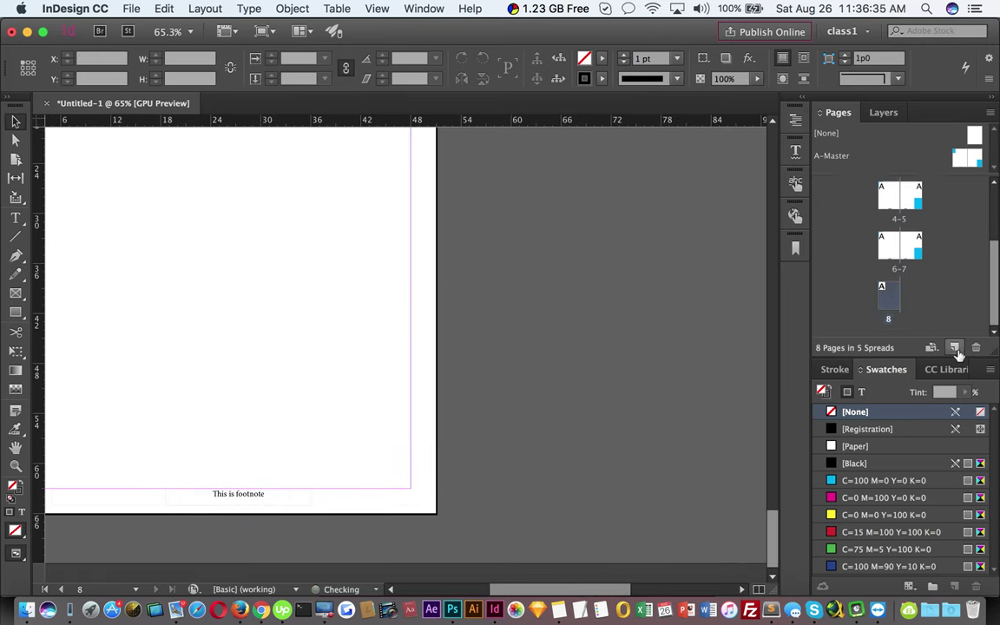
left_click(955, 347)
left_click(954, 347)
left_click(955, 347)
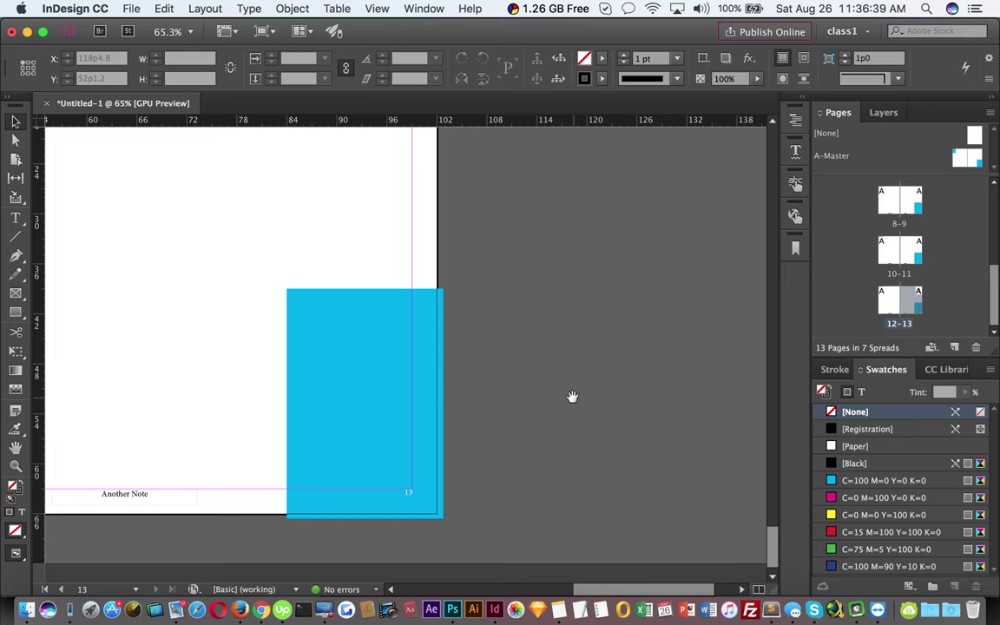
- Duplicate the A-Master spread as a second master spread
left_click(255, 345, "alt+super")
left_click(254, 345, "alt+super")
left_click(254, 345, "alt+super")
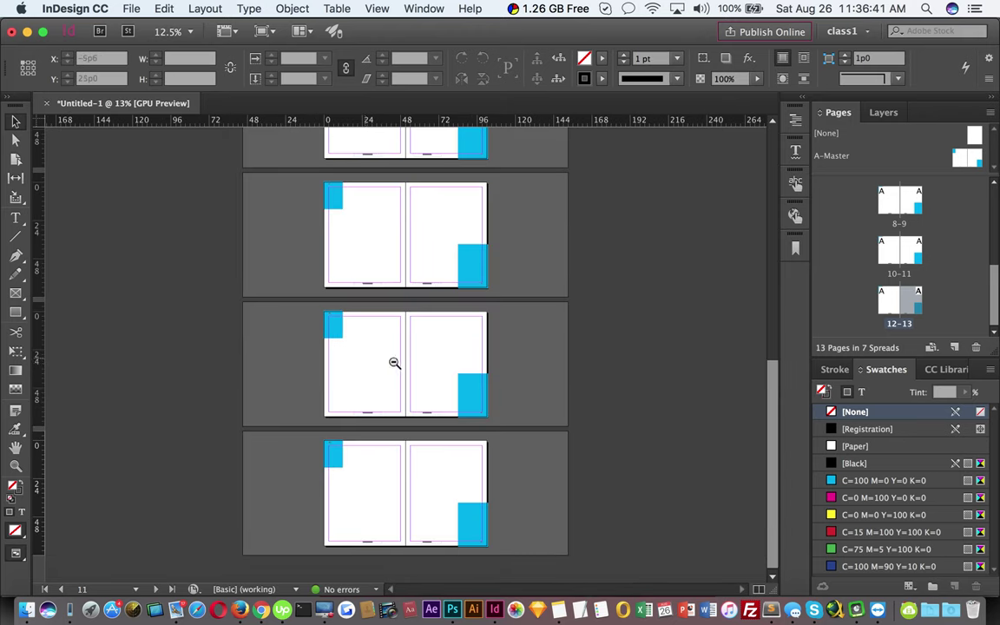
left_click(394, 363, "alt+super")
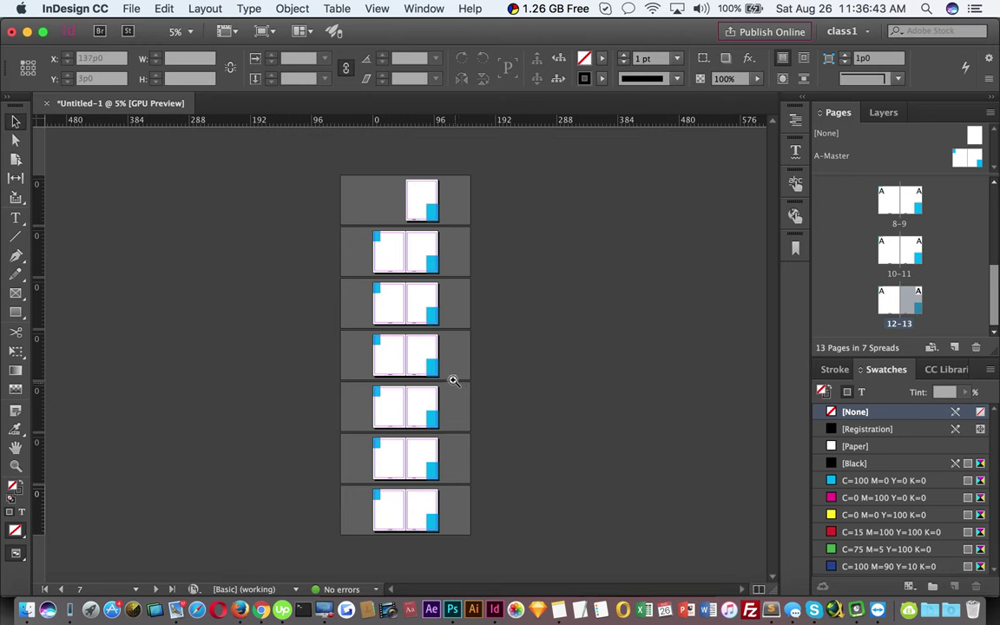
left_click(495, 404, "super")
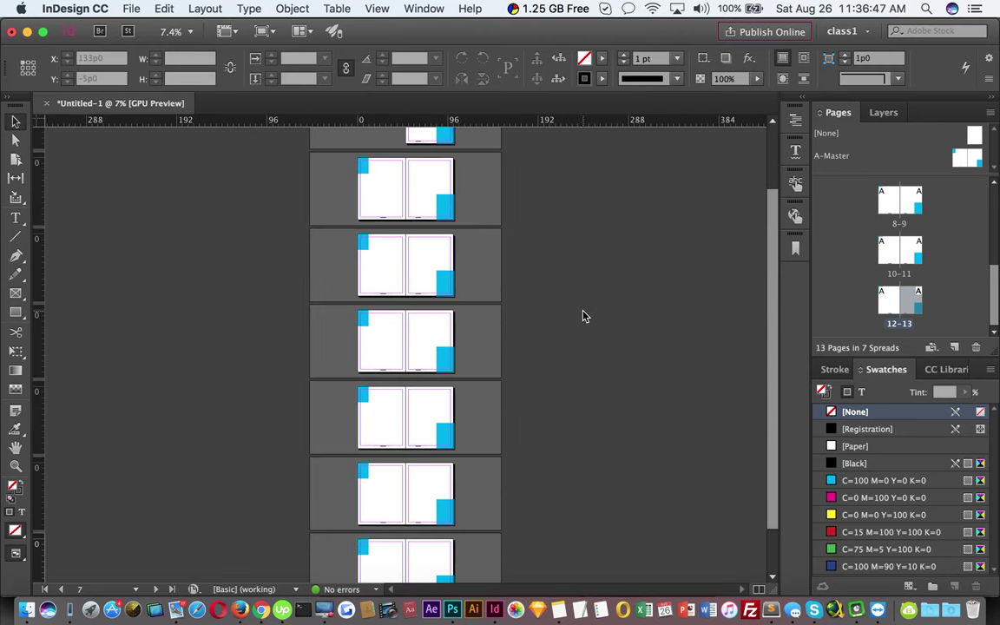
left_click(962, 158)
right_click(829, 156)
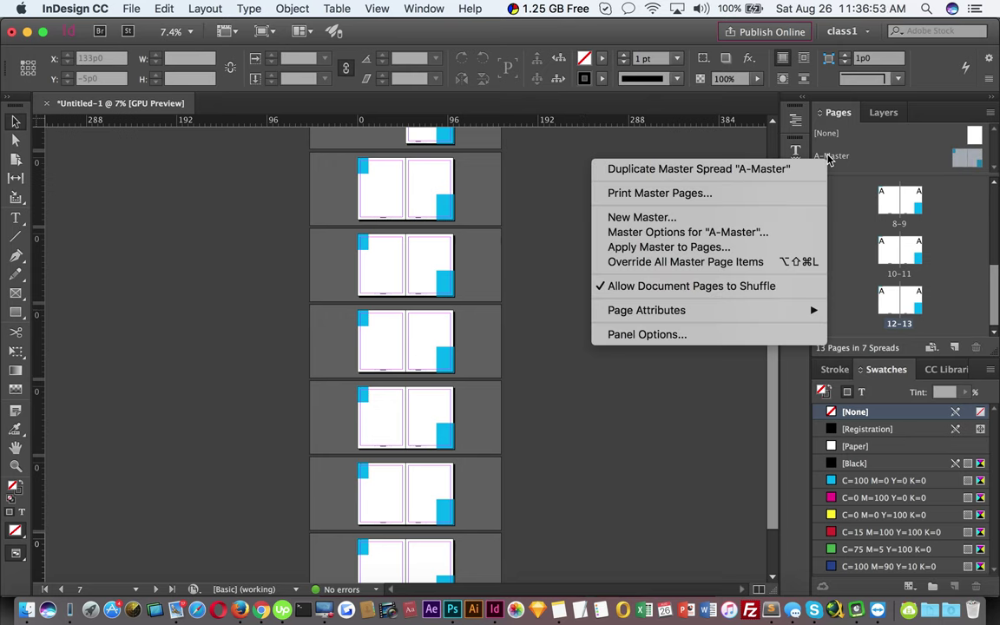
left_click(718, 170)
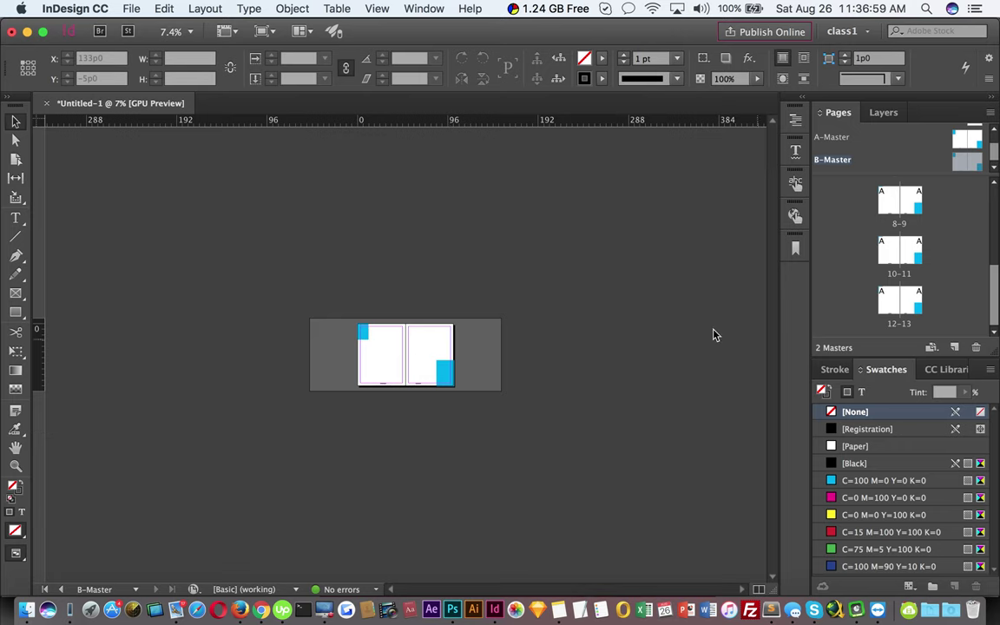
- Fill the lower corner rectangle on B-Master's right page with the magenta swatch C=0 M=100 Y=0 K=0
left_click_drag(466, 374, 566, 487)
left_click(457, 417)
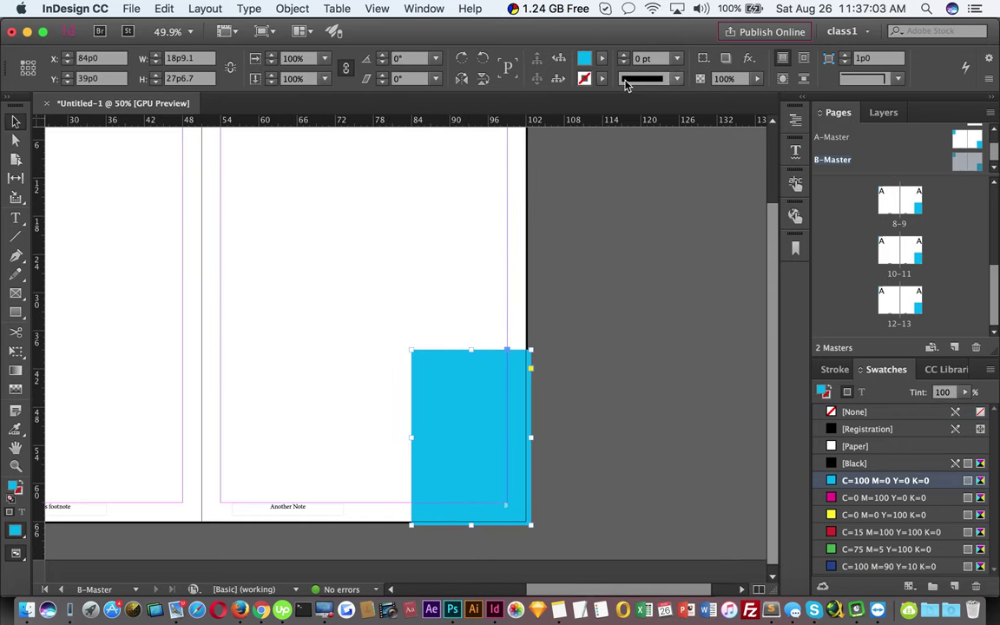
left_click(602, 59)
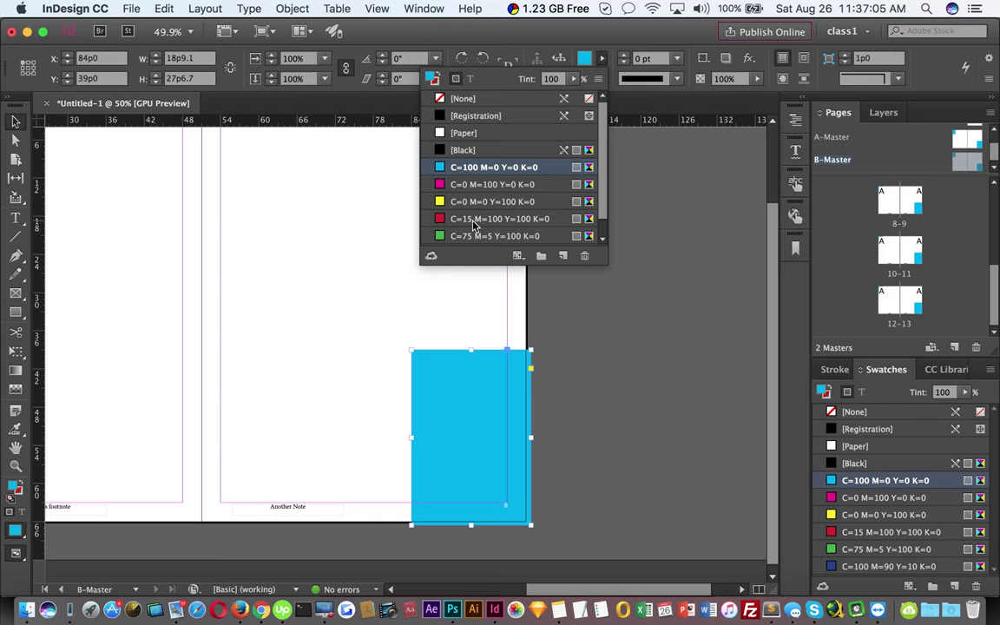
left_click(475, 185)
left_click(575, 313)
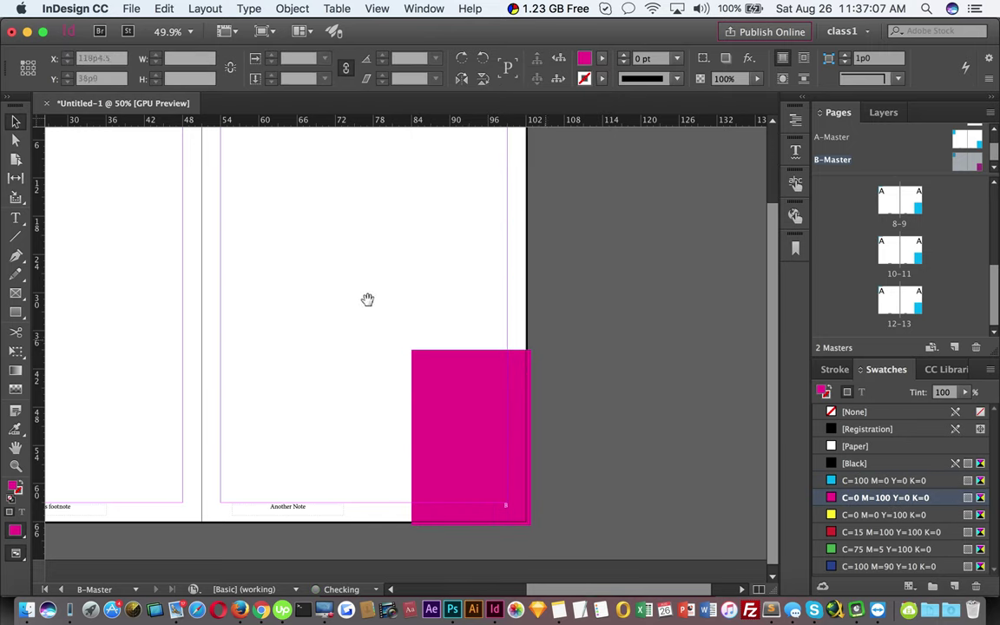
- Fill the upper corner rectangle on B-Master's left page with the same magenta swatch, C=0 M=100 Y=0 K=0
left_click_drag(244, 242, 590, 335)
left_click(293, 247)
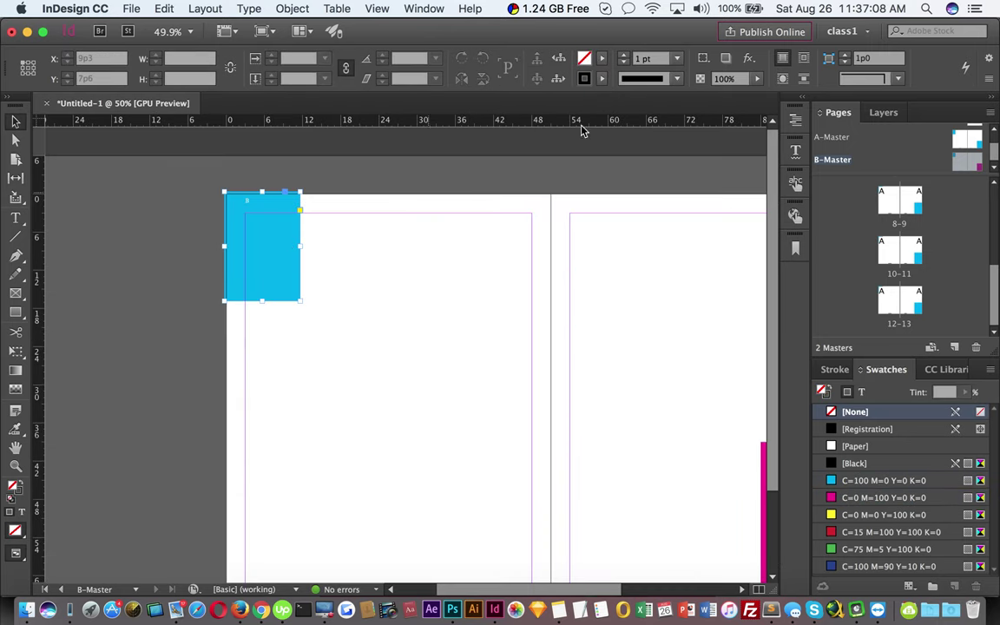
left_click(601, 58)
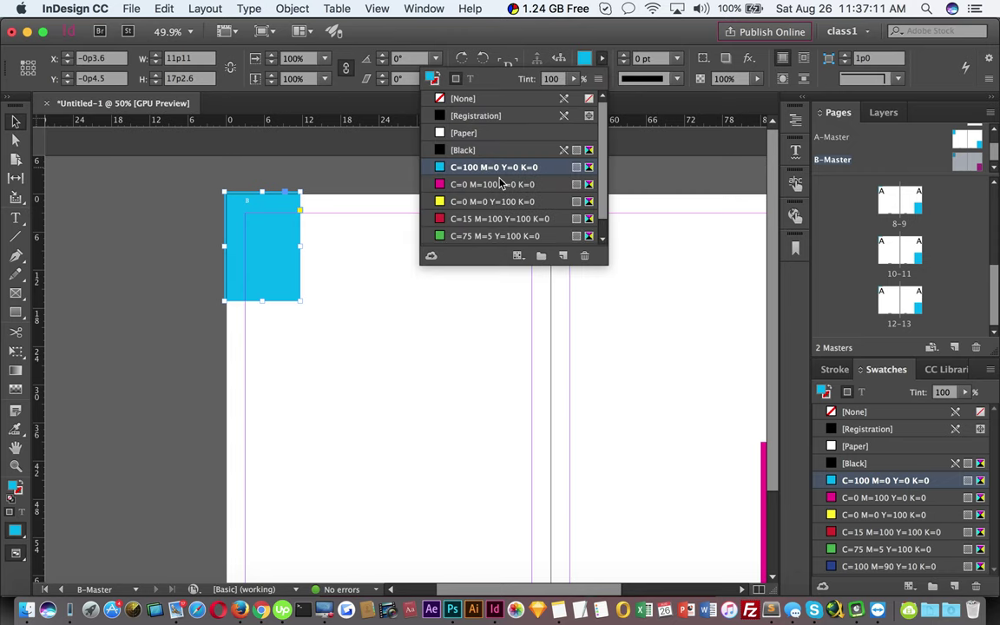
left_click(489, 184)
left_click(706, 176)
- Switch to Notes to consult the course outline, return to InDesign and examine the B-Master spread's footers
left_click(582, 292, "alt+super")
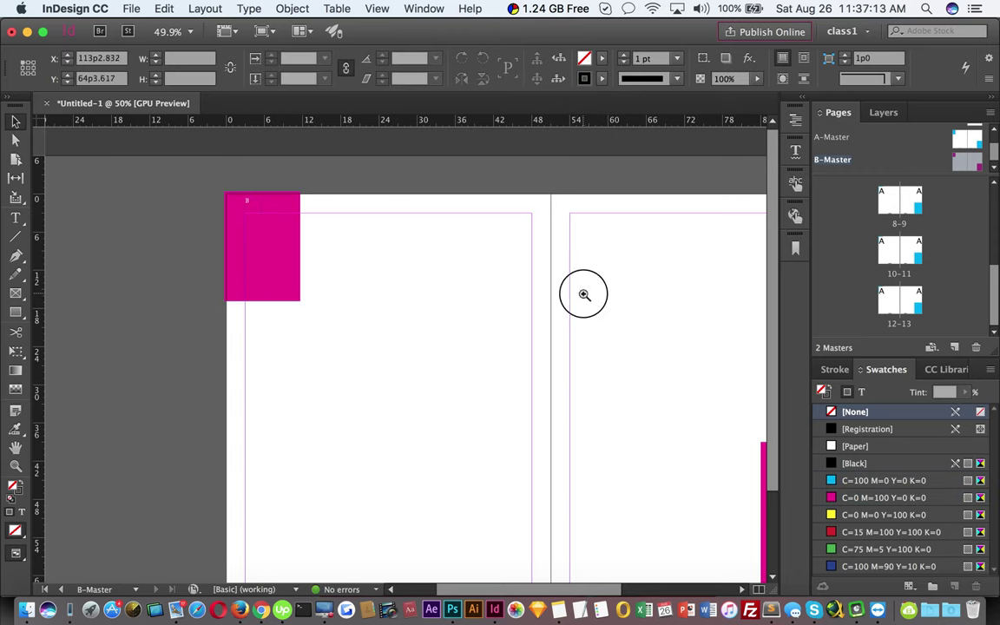
left_click(593, 352, "super")
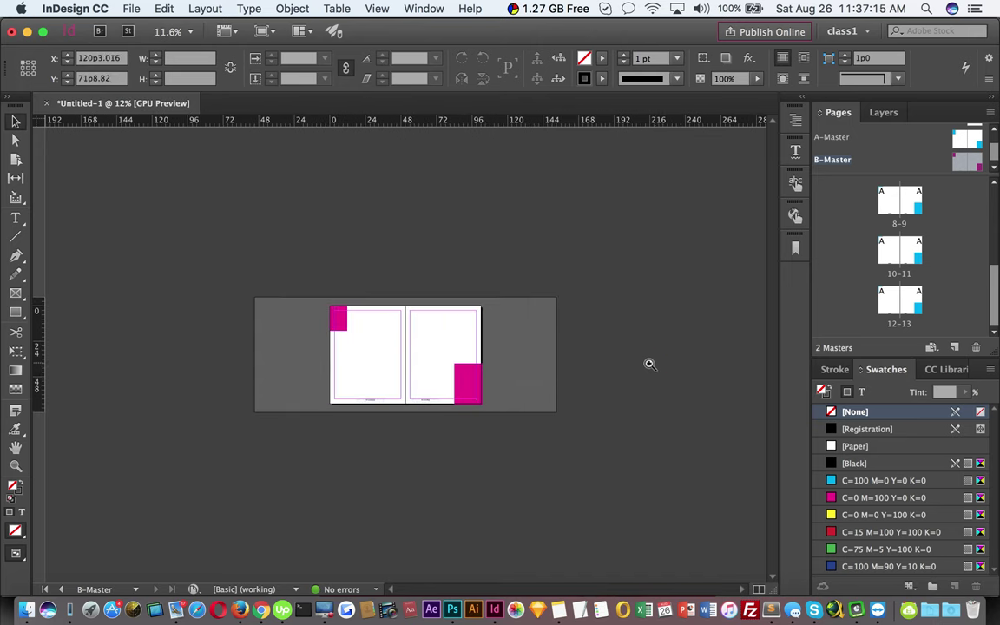
key("super+Tab")
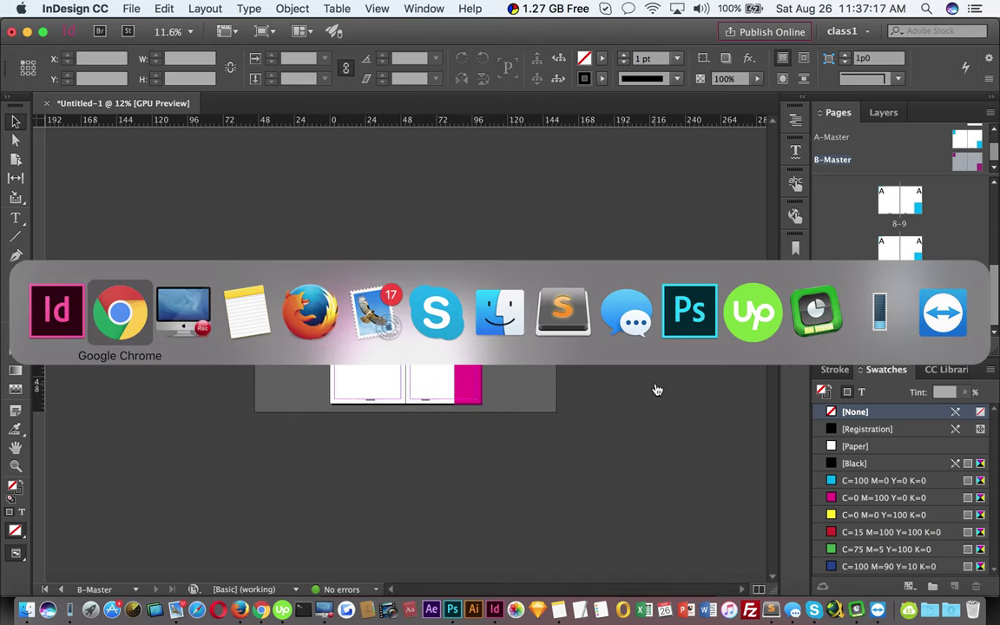
key("super+Tab")
key("super+Tab")
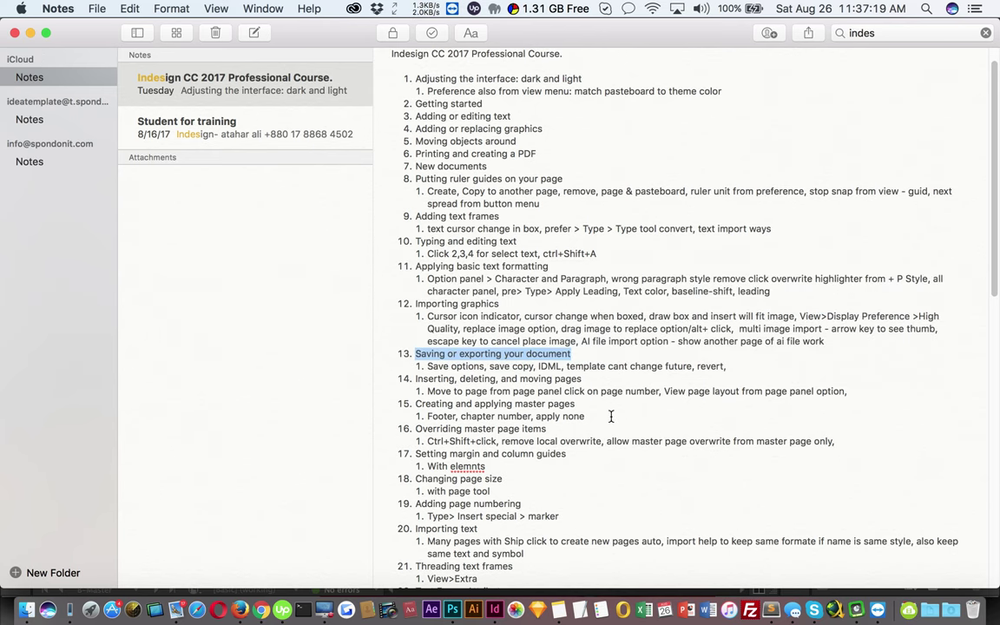
key("super+Tab")
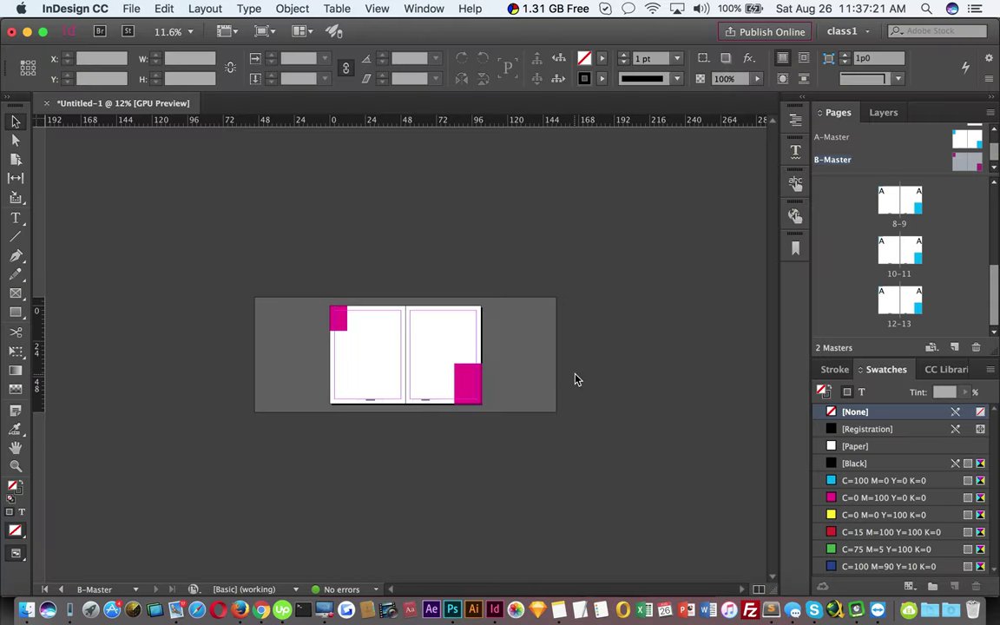
key("super+Tab")
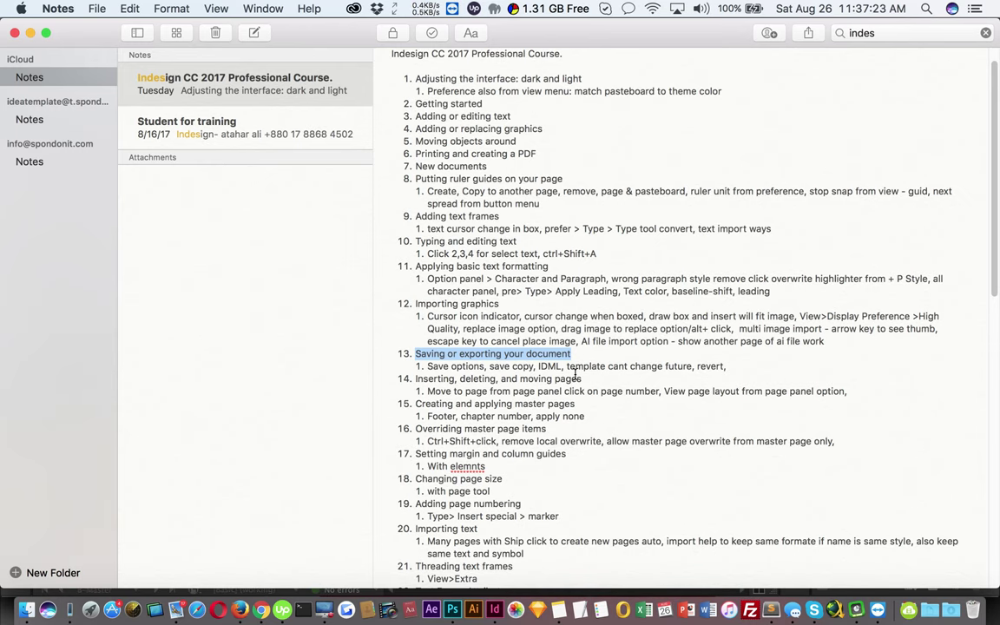
key("super+Tab")
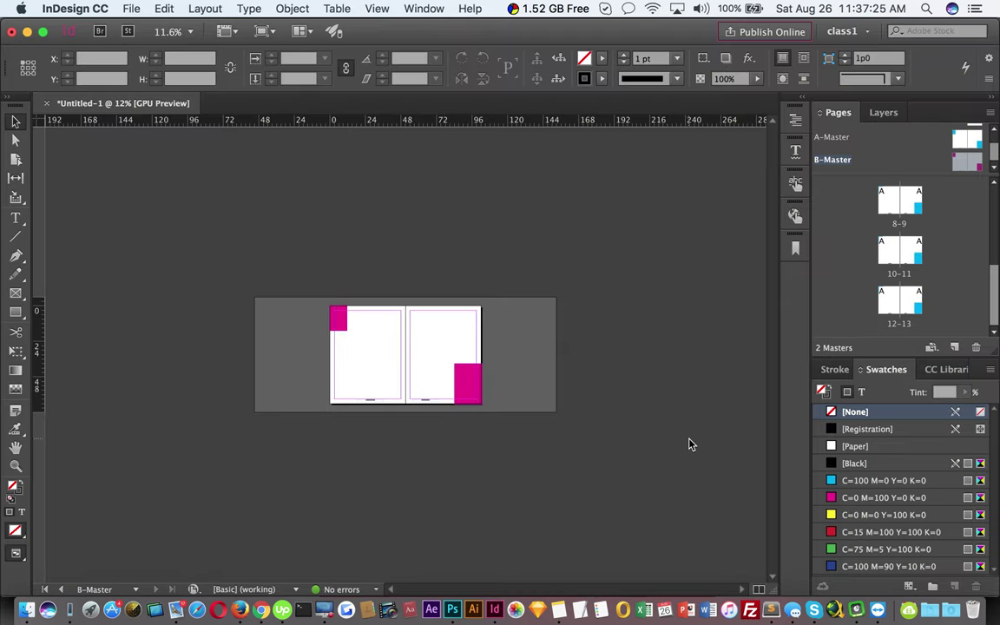
left_click_drag(537, 402, 633, 437)
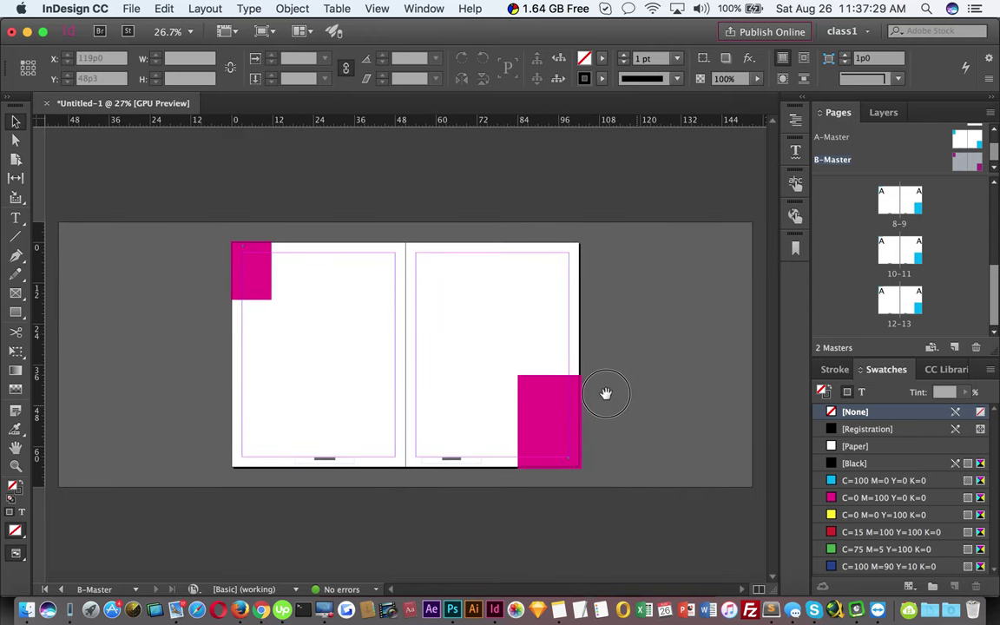
left_click_drag(350, 461, 408, 496)
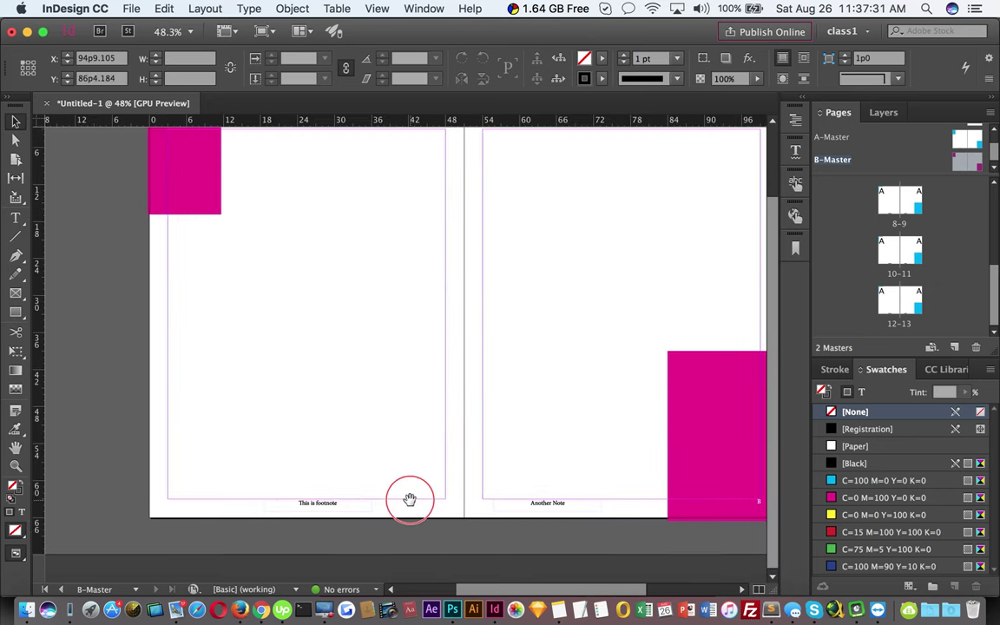
- Go from B-Master to page 8, consult the course outline in Notes, and return to InDesign to examine the document spreads
left_click(371, 517)
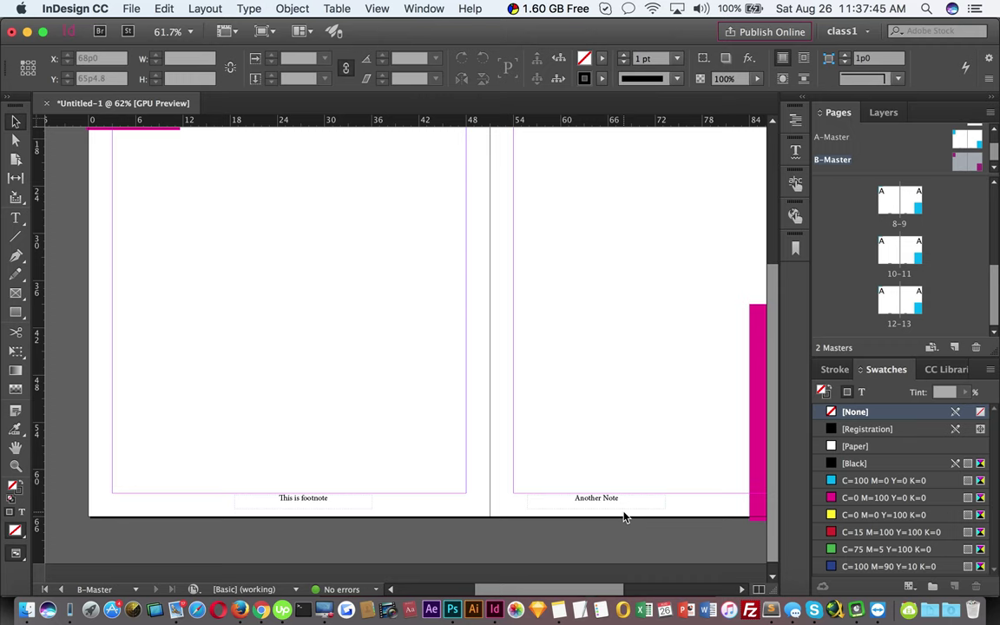
left_click_drag(503, 453, 476, 445)
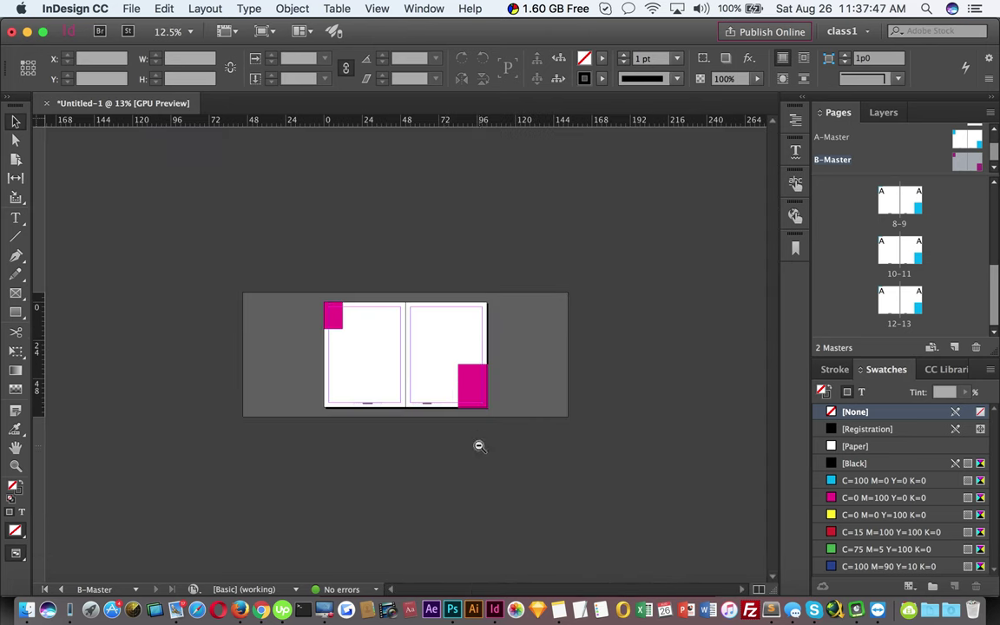
double_click(894, 205)
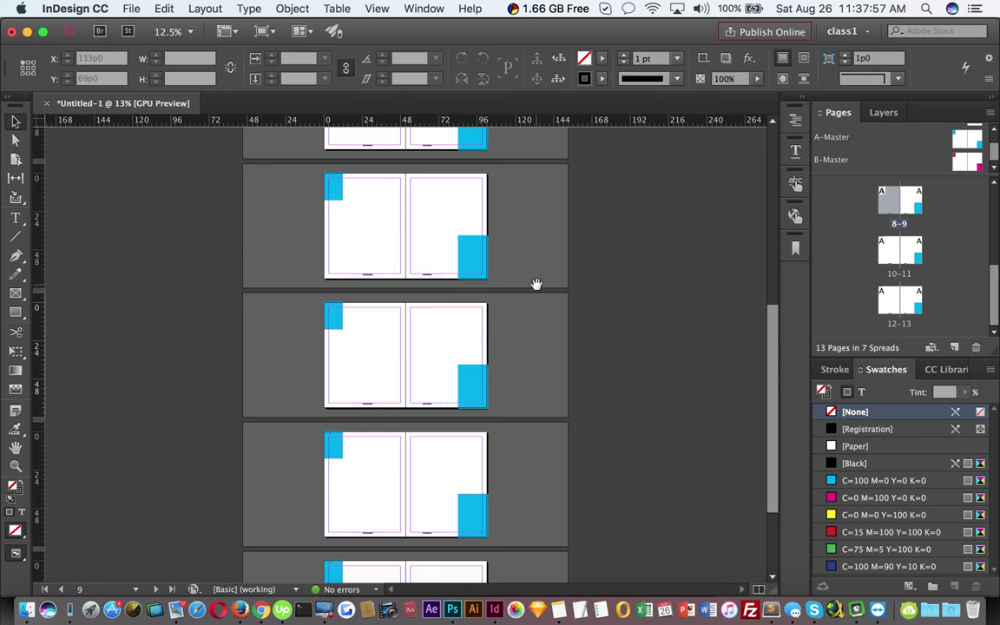
scroll(536, 284, "up", 1)
key("super+Tab")
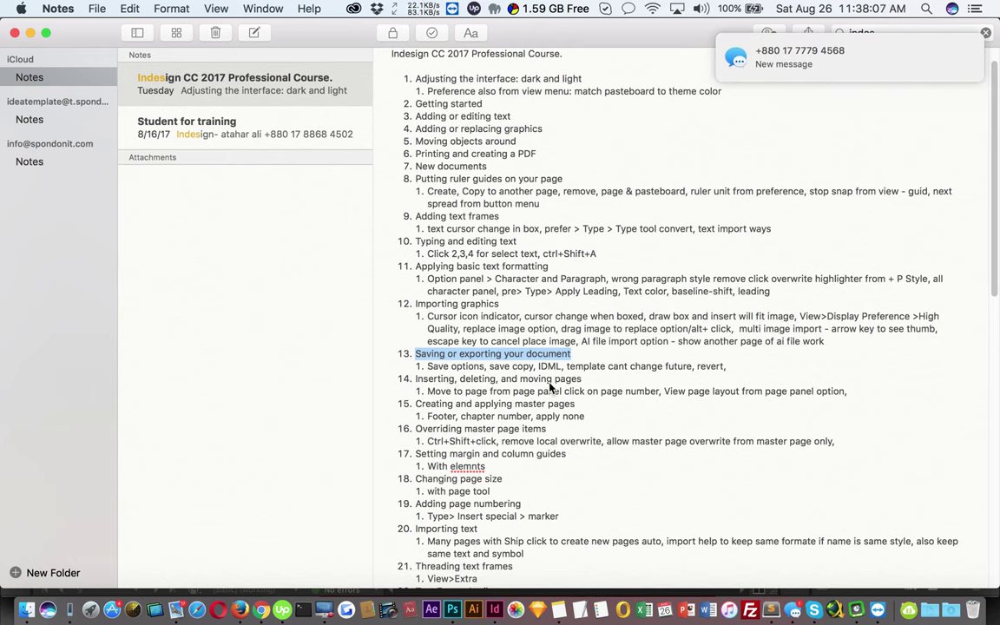
key("super+Tab")
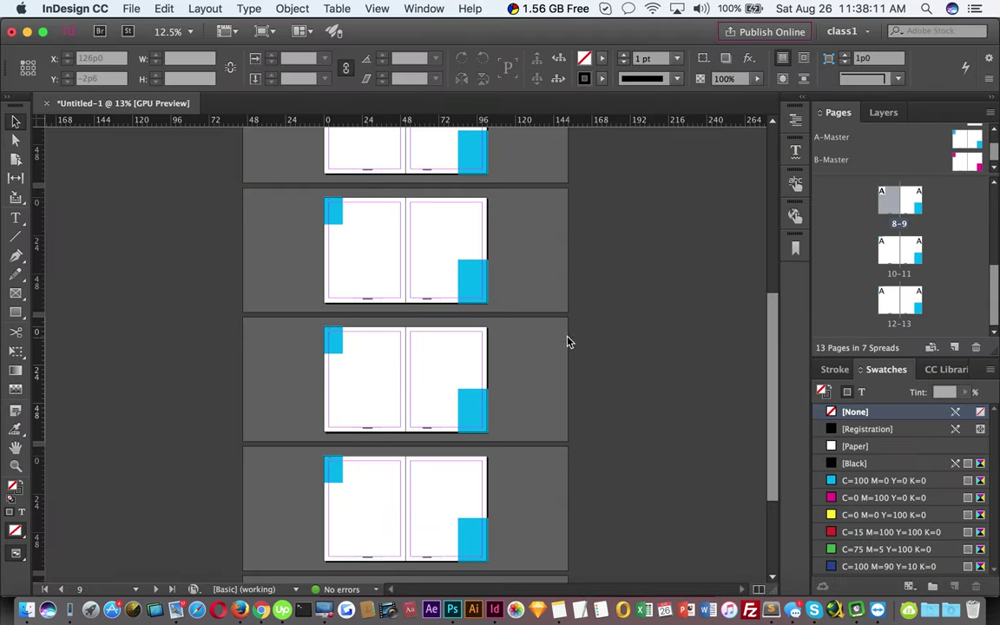
scroll(533, 451, "up", 10)
left_click(440, 366)
left_click_drag(440, 366, 525, 357)
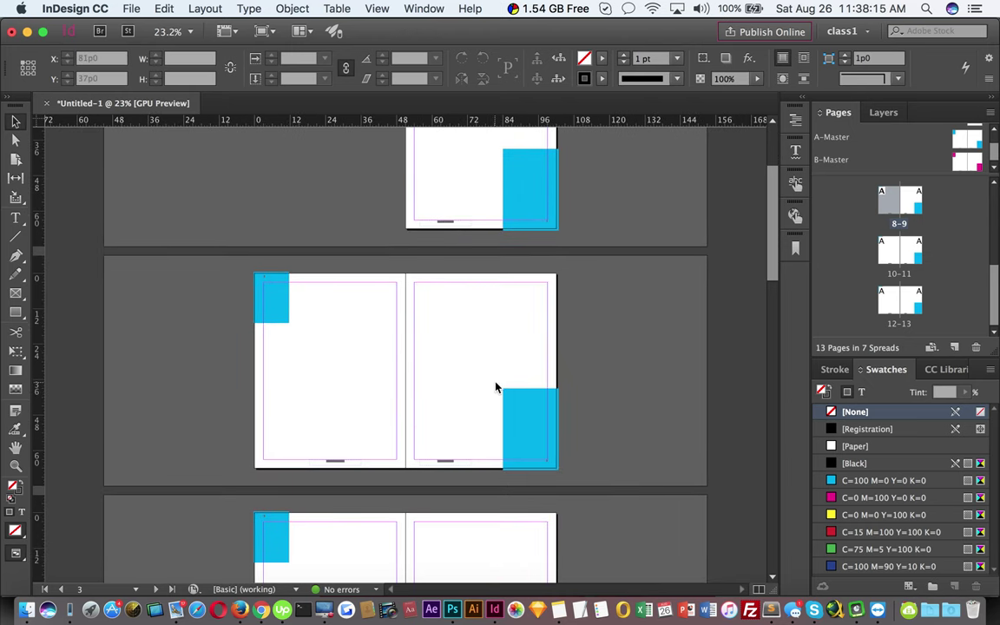
scroll(417, 304, "down", 10)
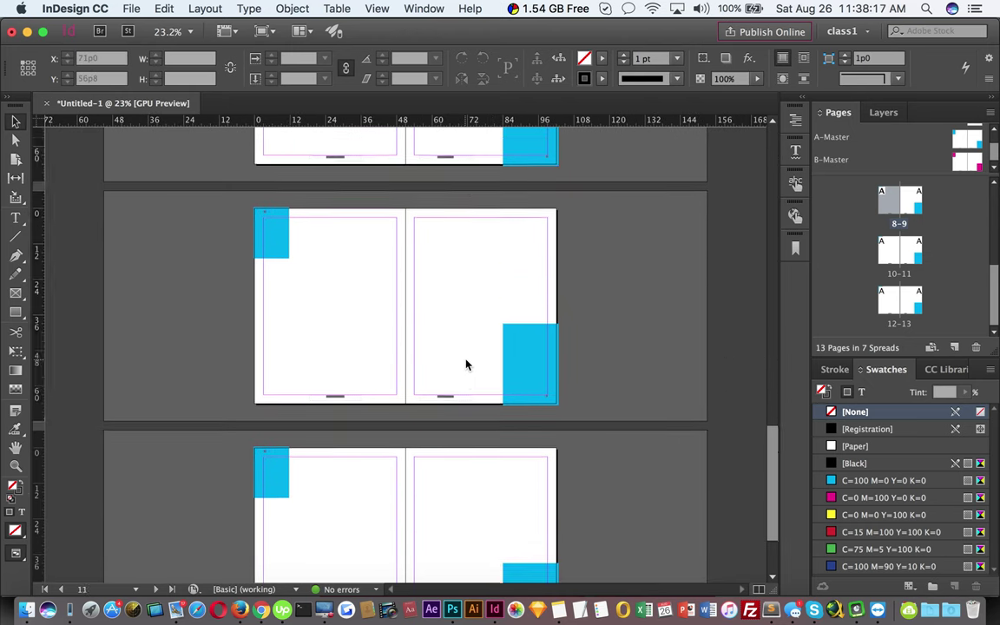
scroll(450, 417, "up", 5)
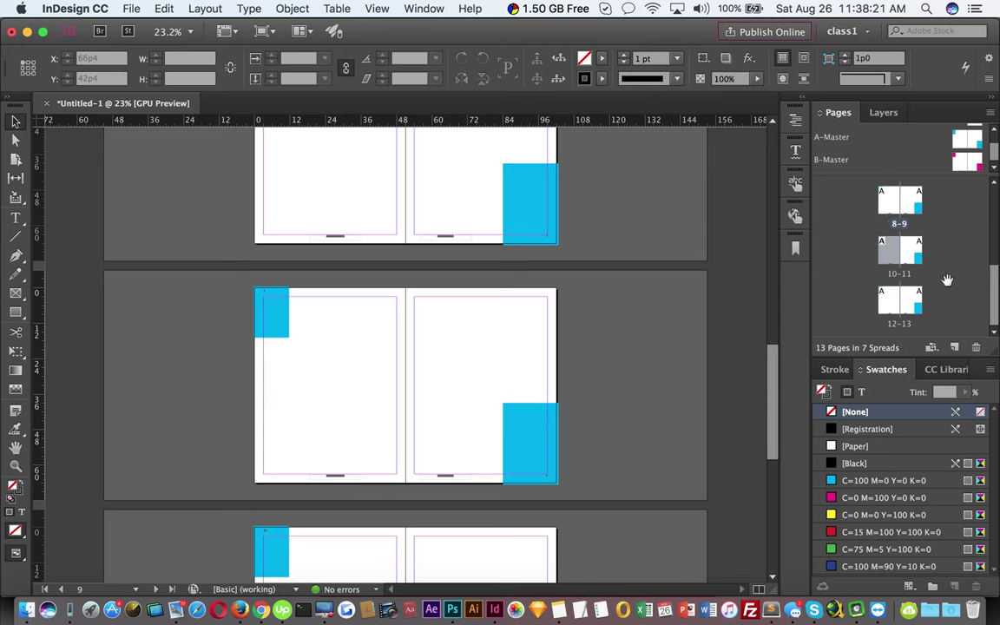
- Apply B-Master to pages 6-9
left_click_drag(993, 291, 994, 225)
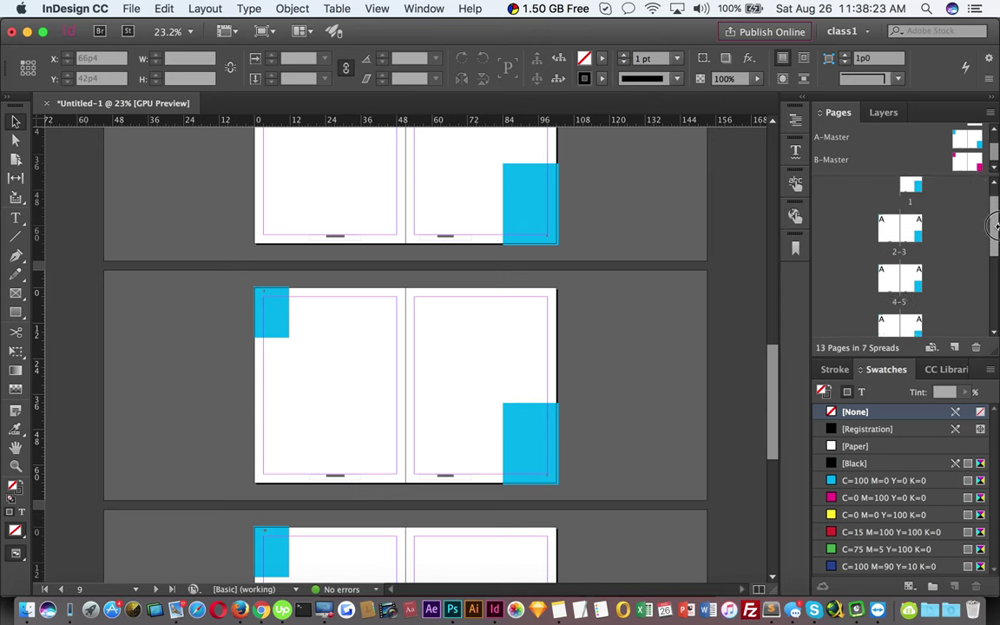
scroll(889, 252, "down", 2)
left_click(889, 250)
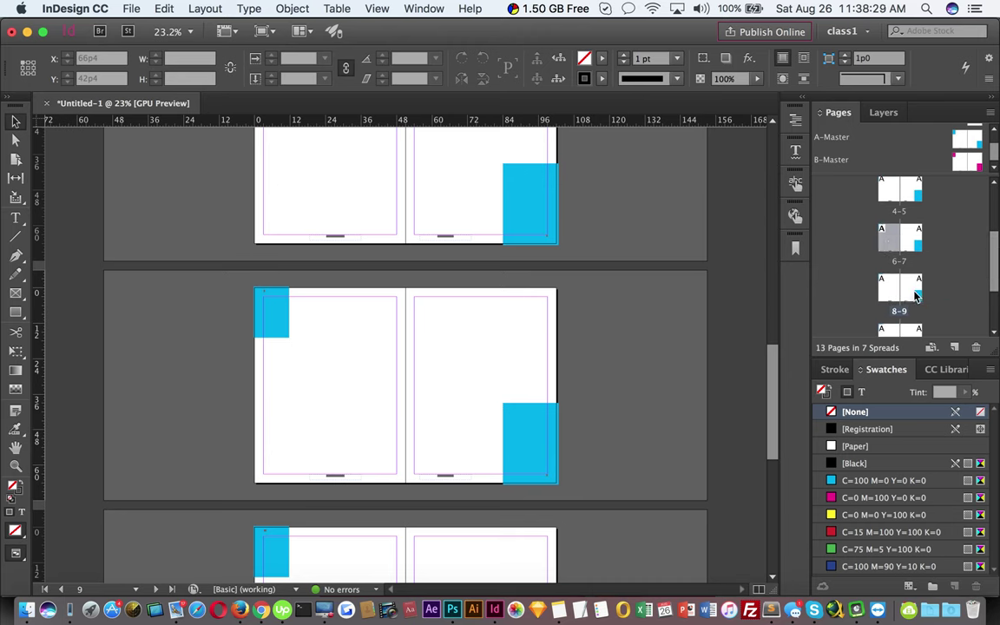
left_click(915, 296, "shift")
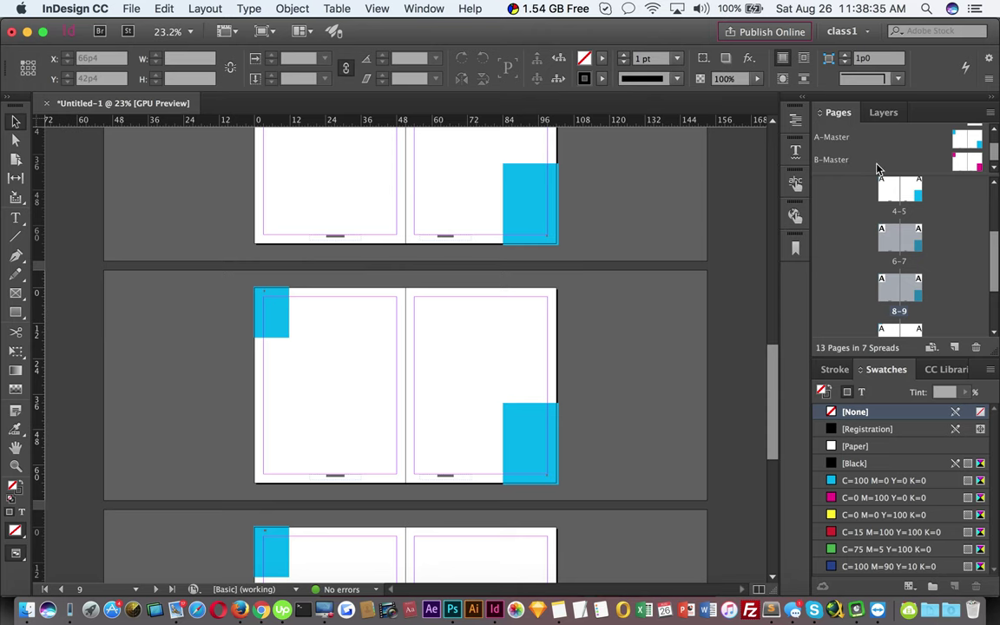
scroll(890, 161, "up", 1)
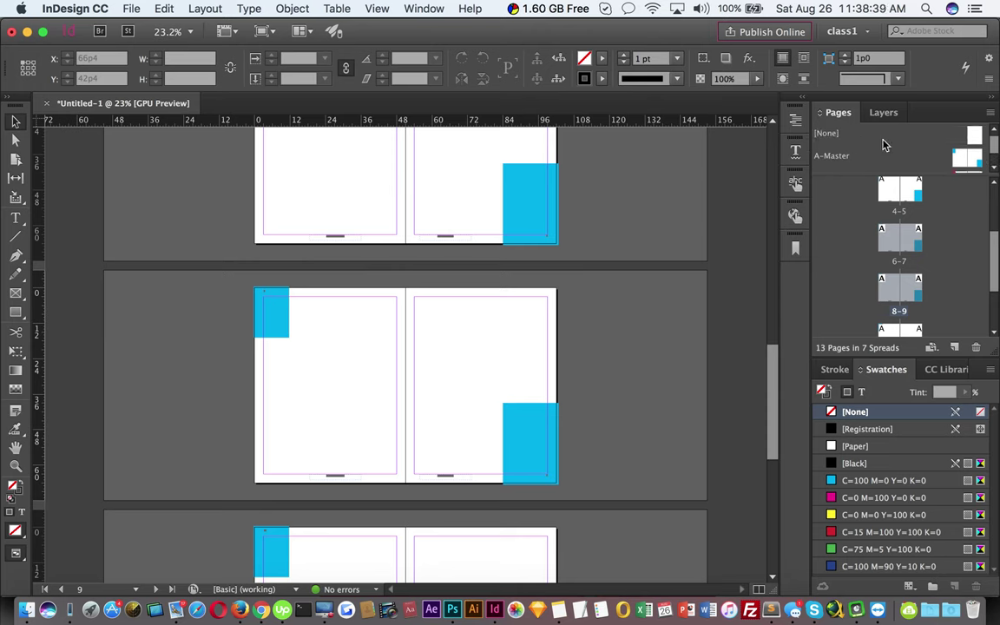
left_click(992, 113)
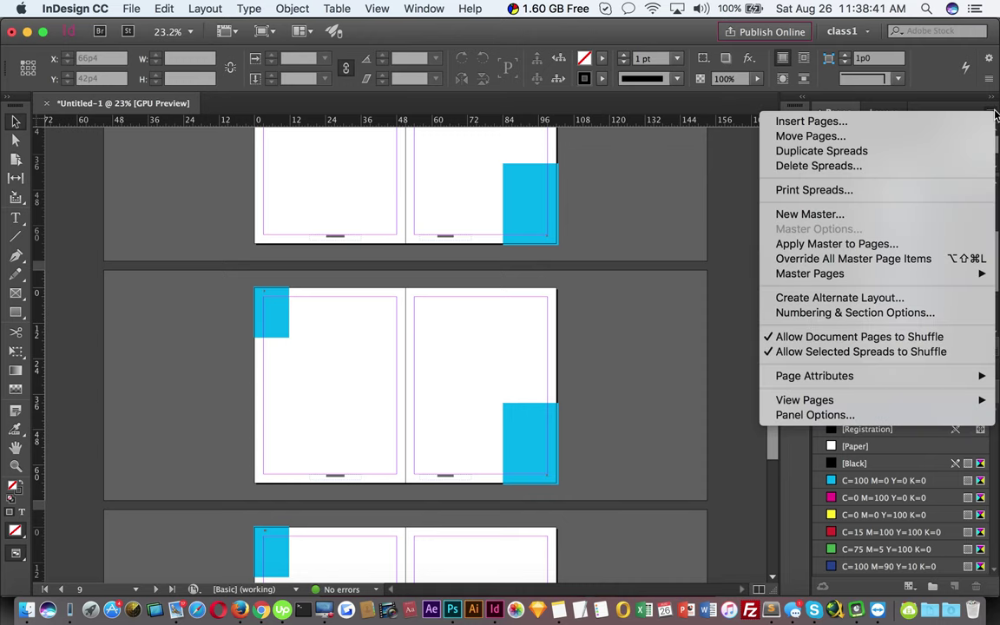
mouse_move(940, 278)
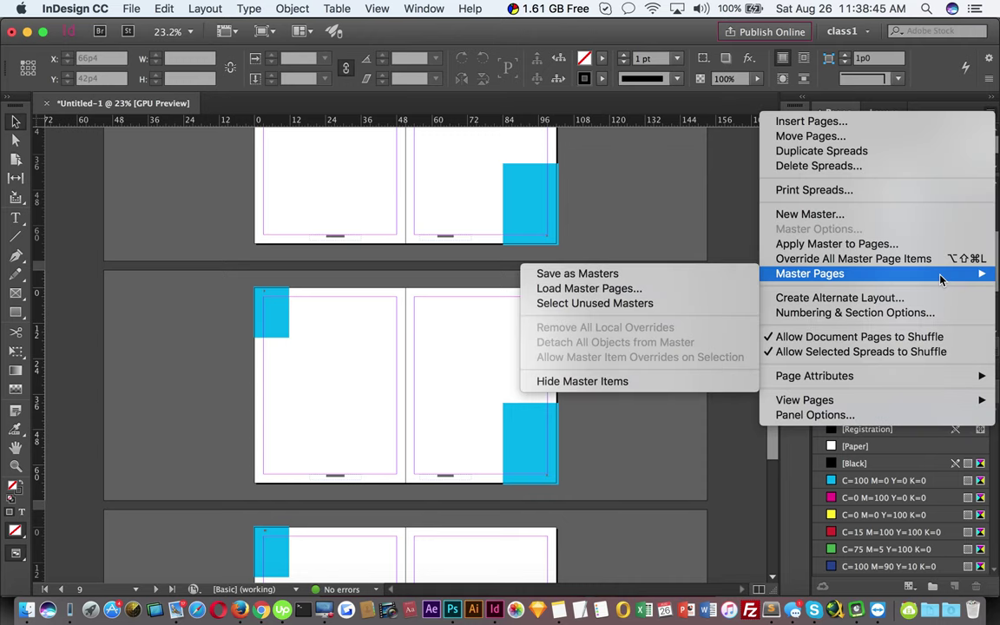
left_click(852, 244)
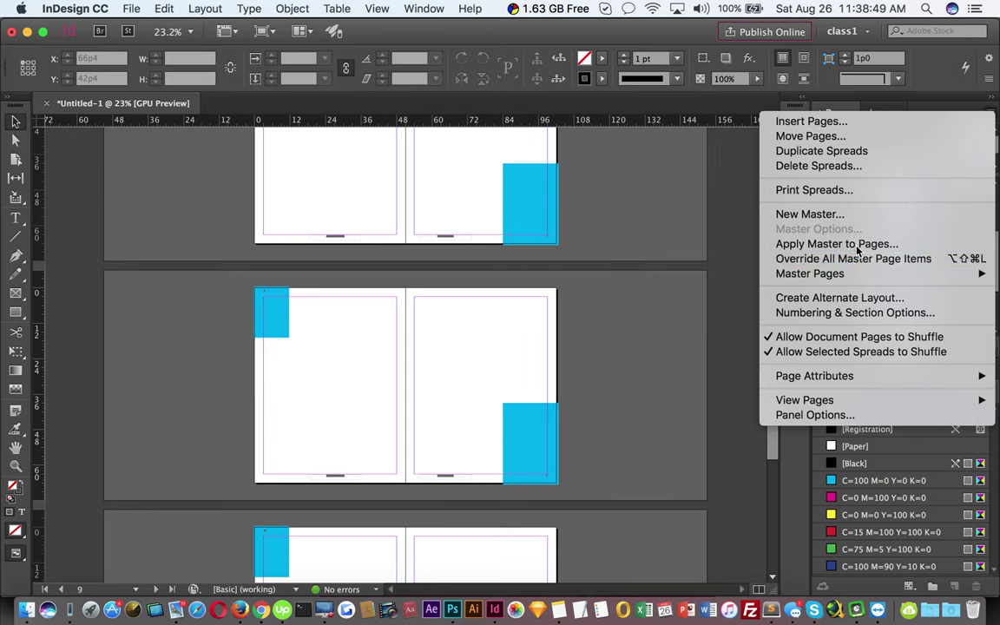
left_click_drag(523, 283, 478, 277)
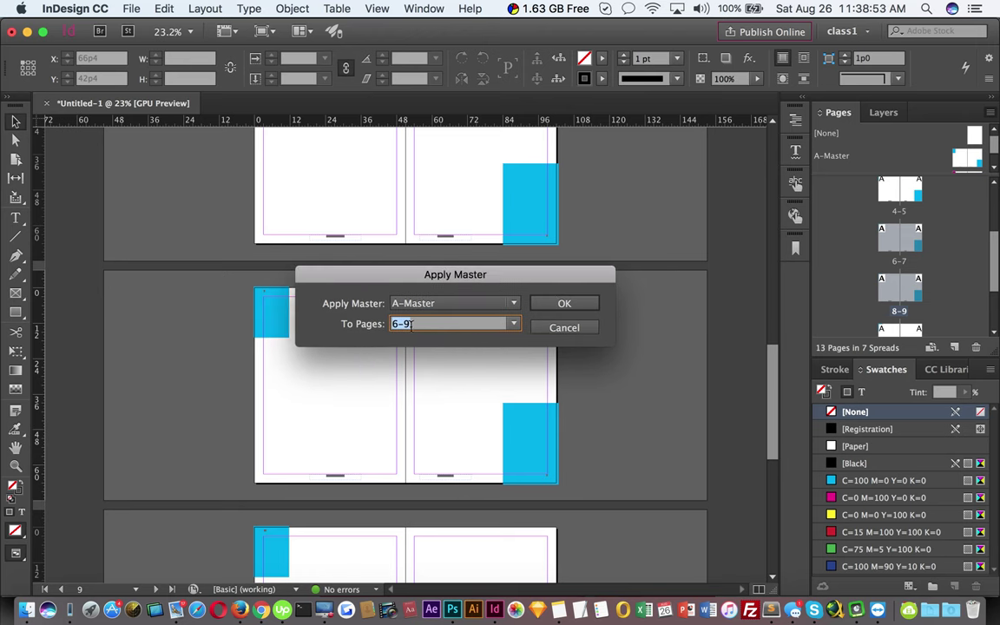
left_click(475, 304)
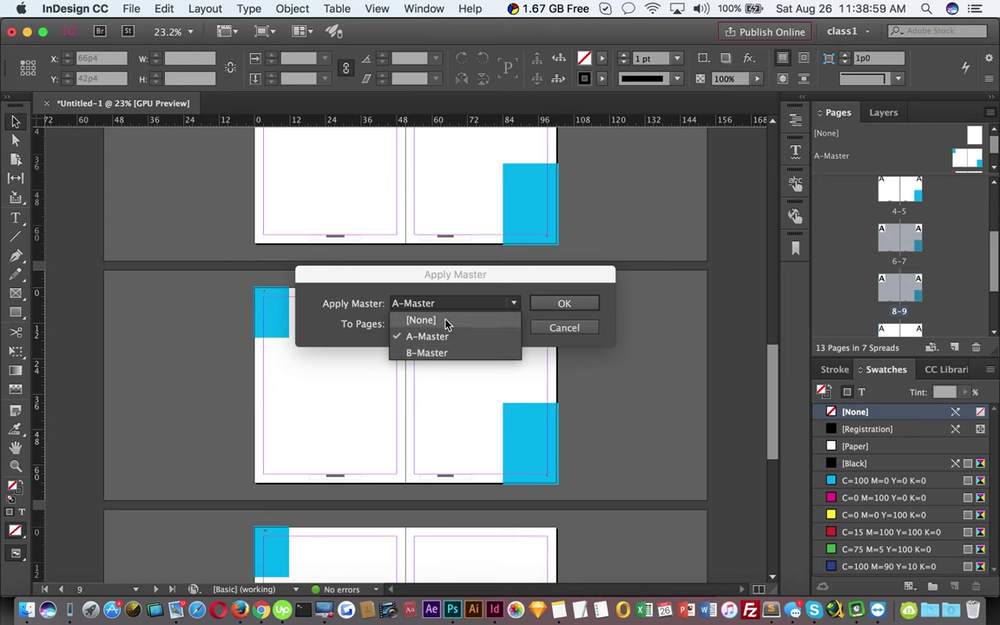
left_click(442, 352)
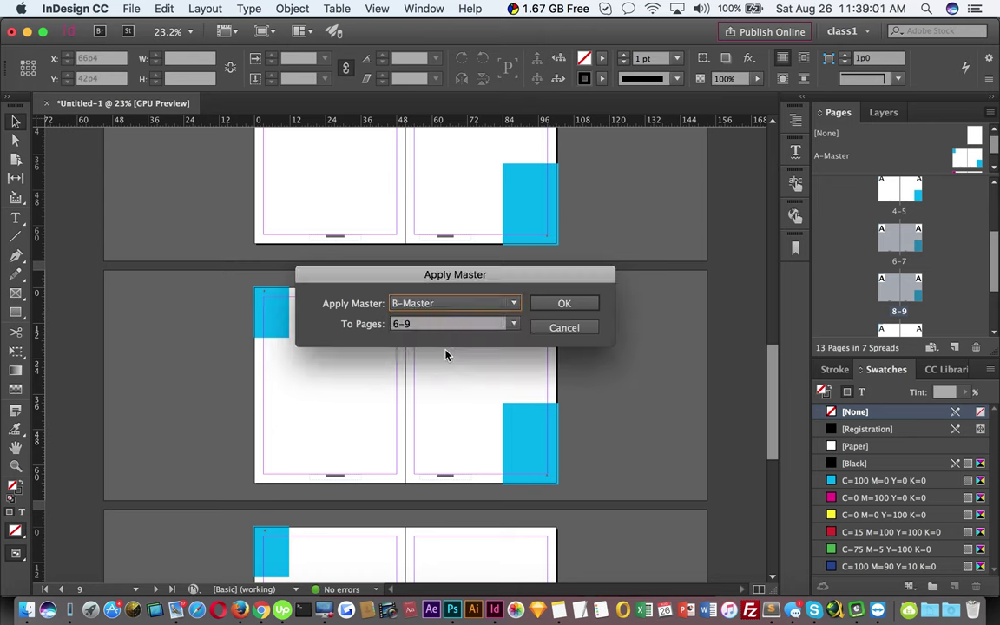
left_click(566, 303)
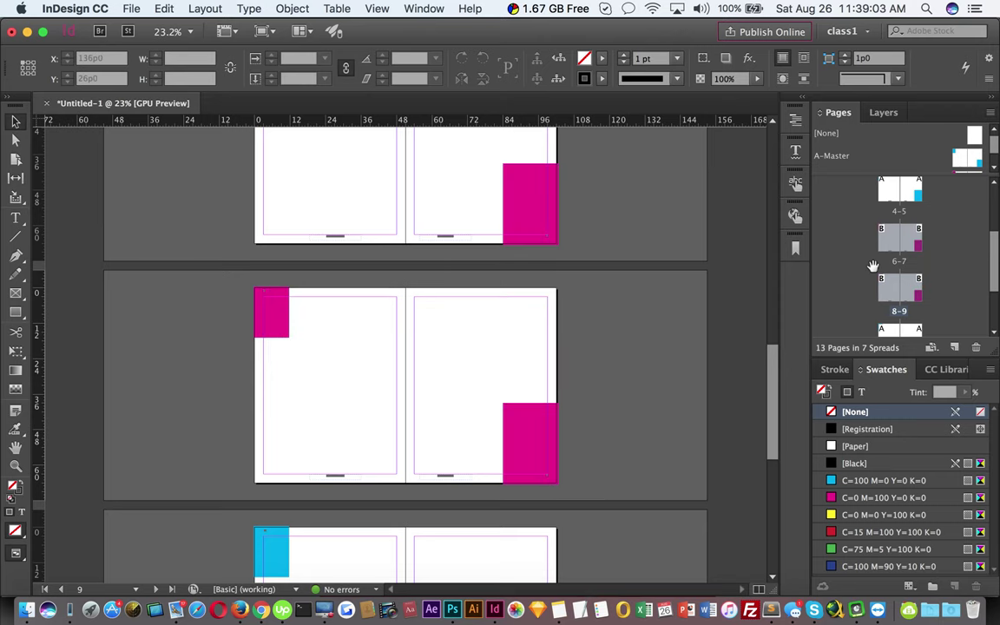
- Remove the master design from page 1 by applying the [None] master to it
scroll(566, 337, "up", 5)
scroll(573, 335, "down", 2)
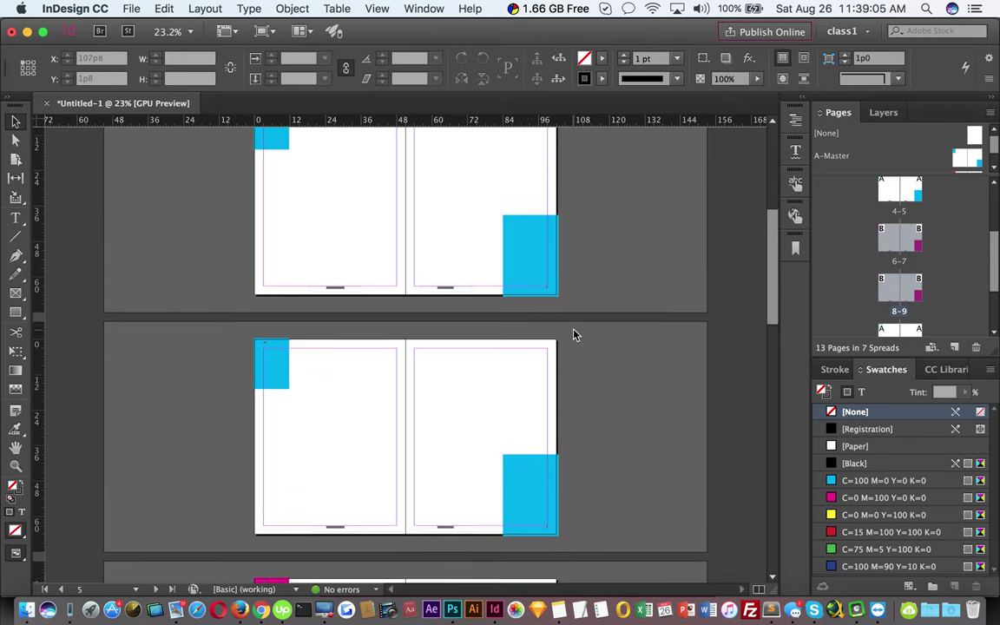
left_click_drag(766, 318, 775, 387)
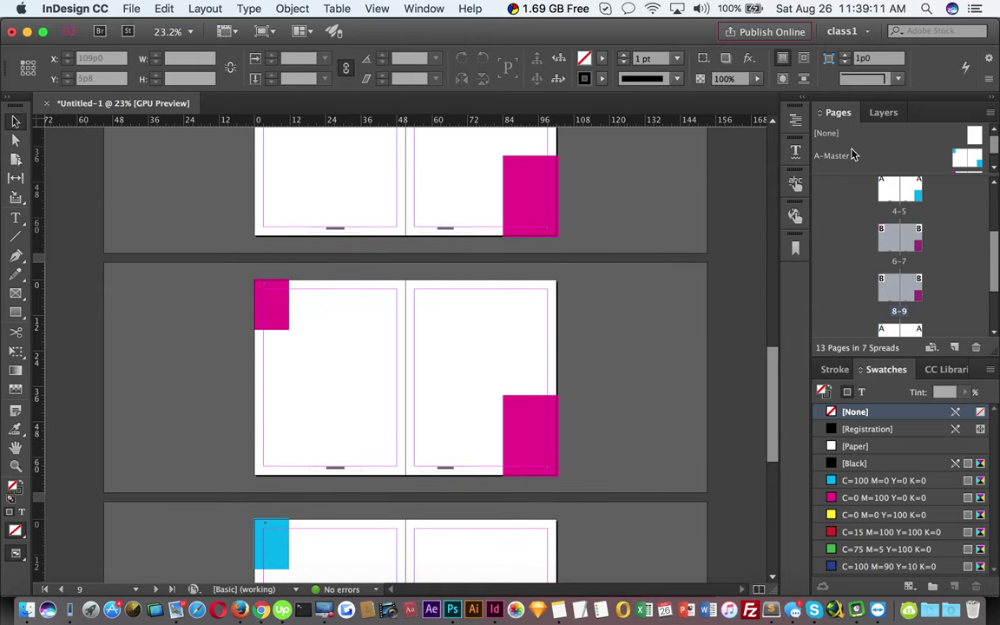
scroll(653, 402, "down", 1)
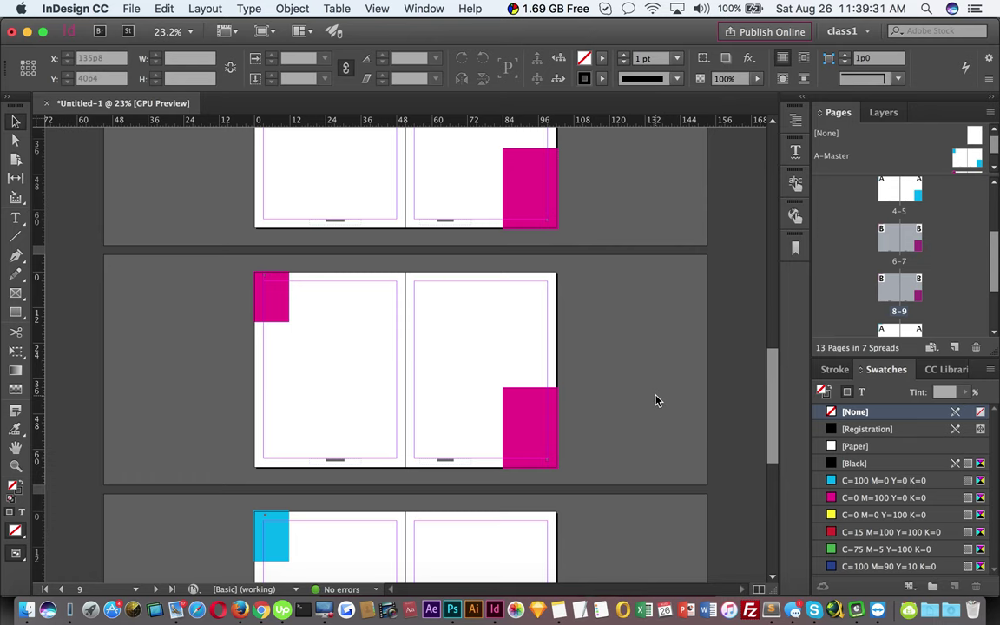
scroll(653, 384, "down", 3)
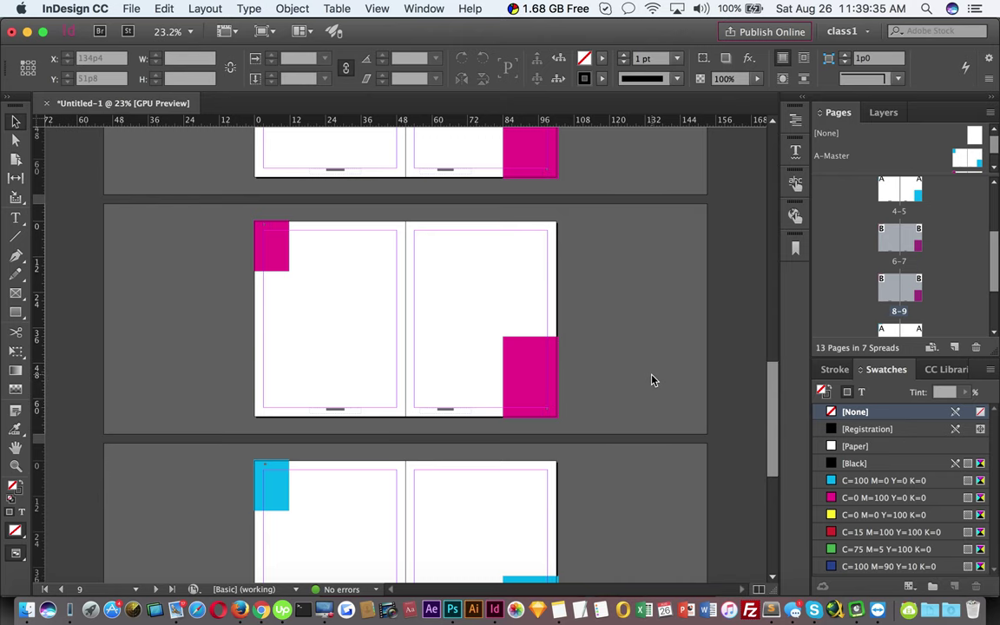
key("super+shift+Page_Up")
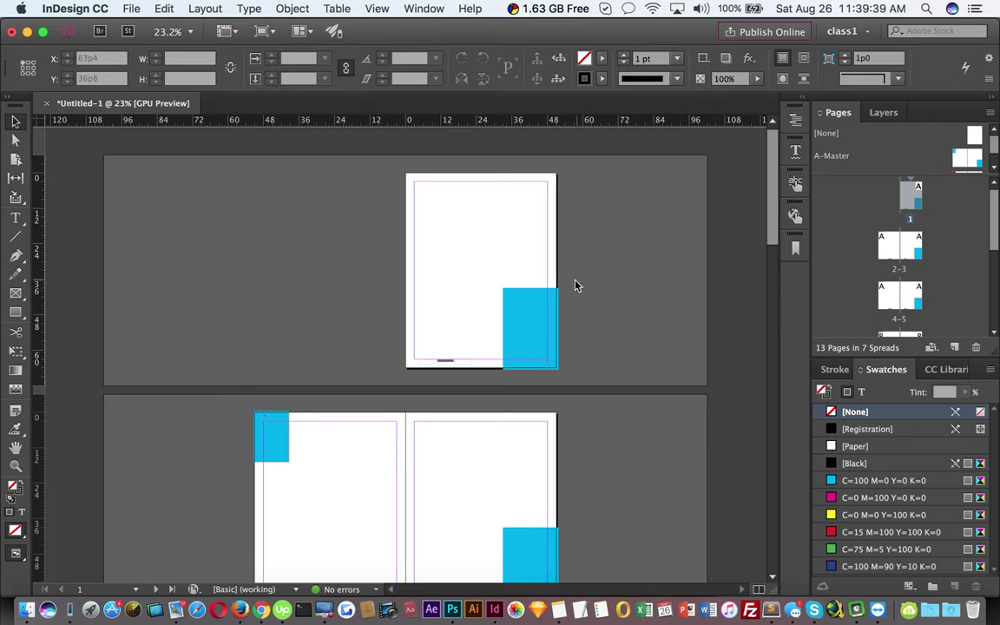
left_click(502, 383)
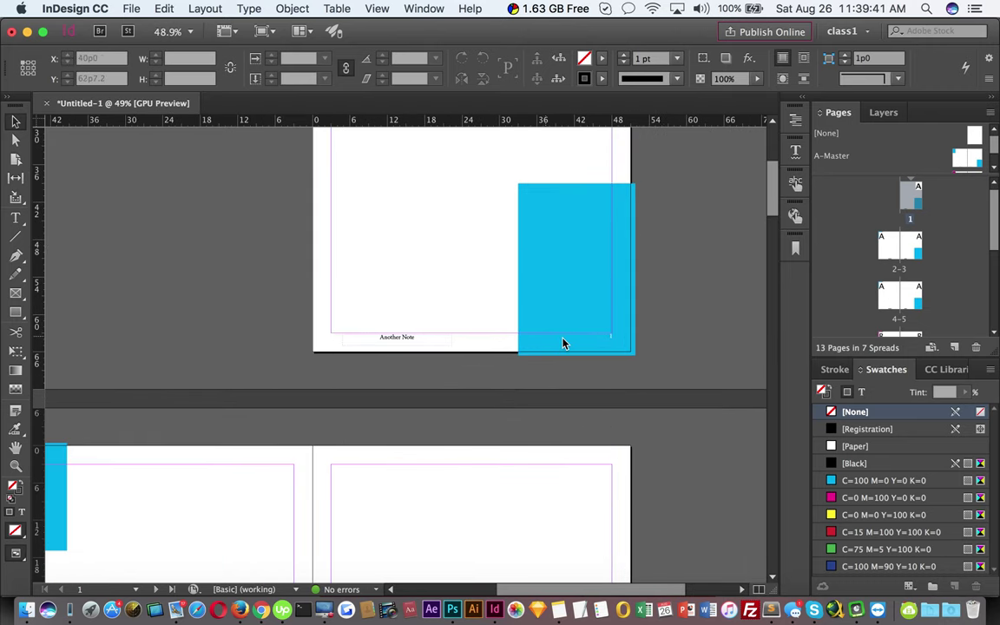
scroll(567, 340, "up", 3)
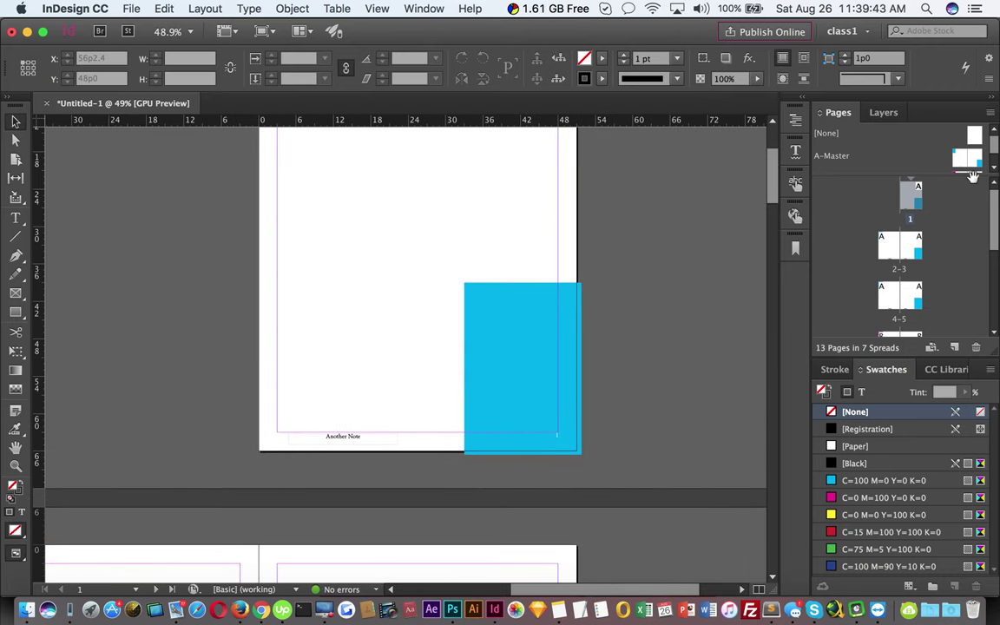
left_click(990, 112)
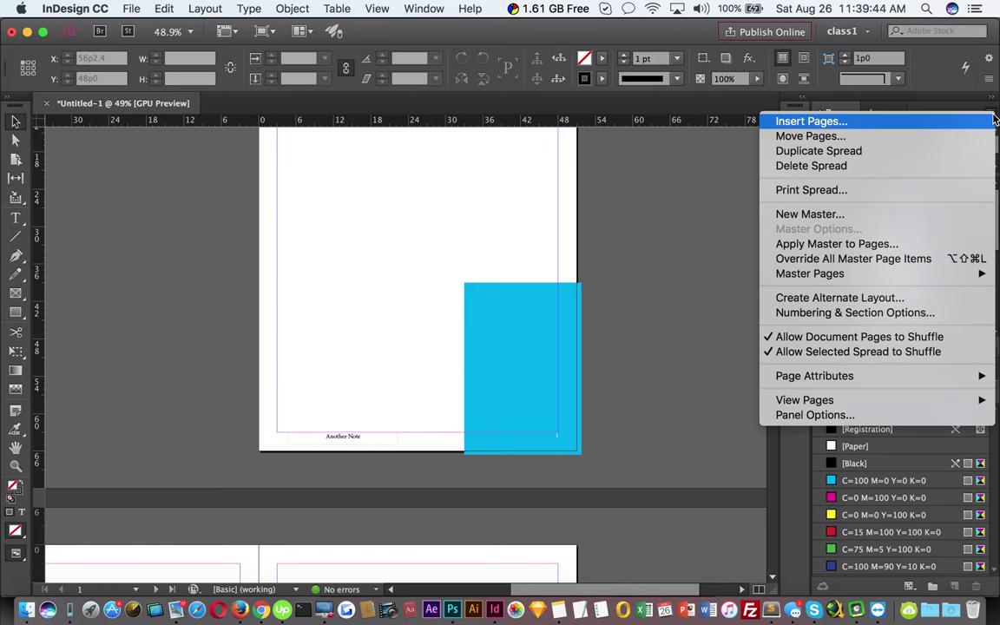
left_click(876, 244)
left_click(450, 304)
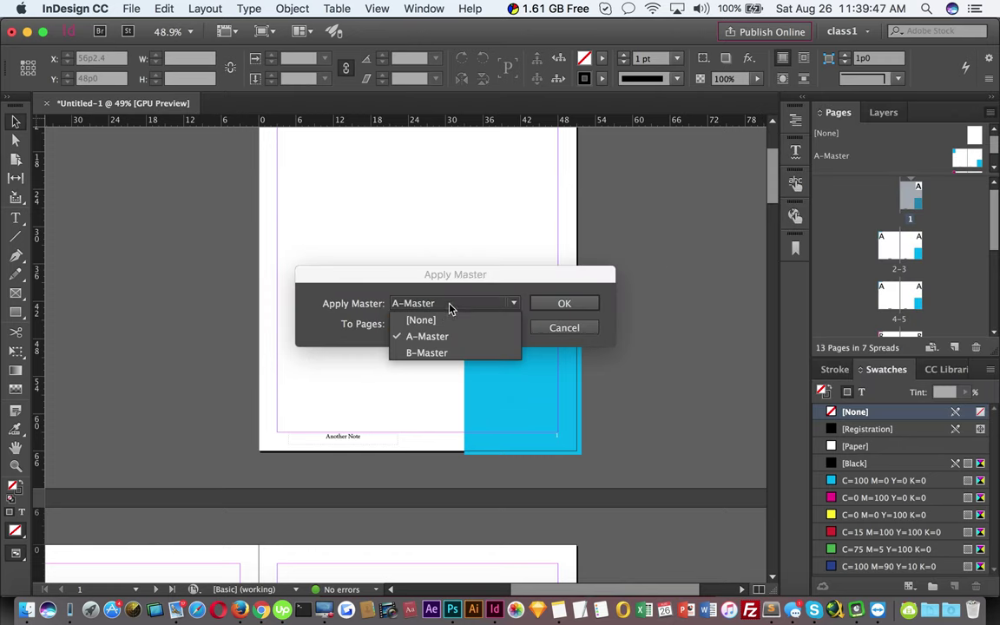
left_click(438, 321)
left_click(581, 304)
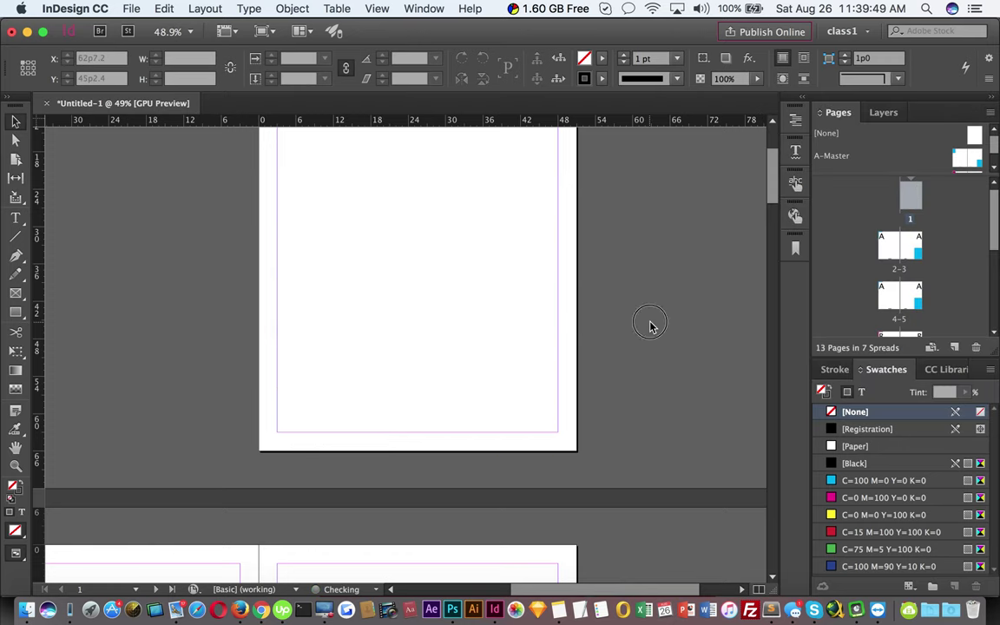
- Examine the page numbers, footers and corner colours on the spreads from page 2 to page 9, ending on page 5
scroll(540, 313, "down", 5)
scroll(540, 312, "left", 3)
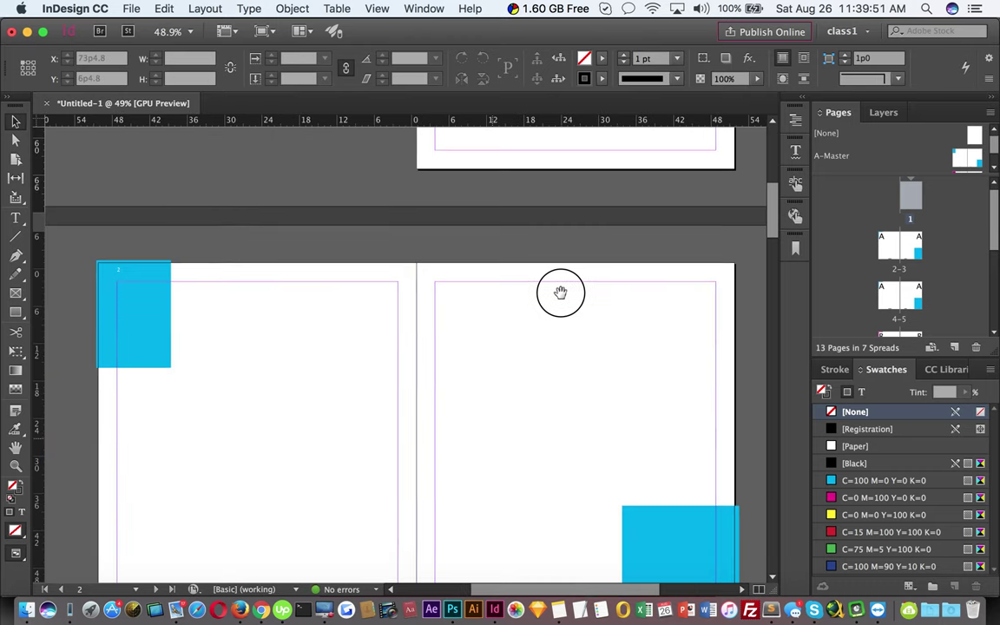
scroll(560, 293, "down", 15)
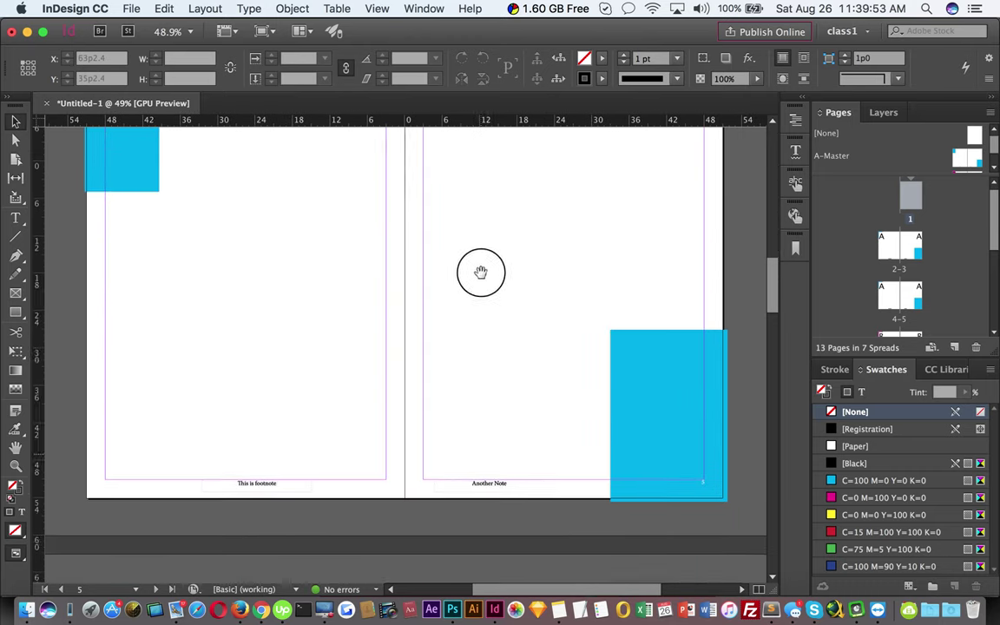
scroll(481, 271, "down", 20)
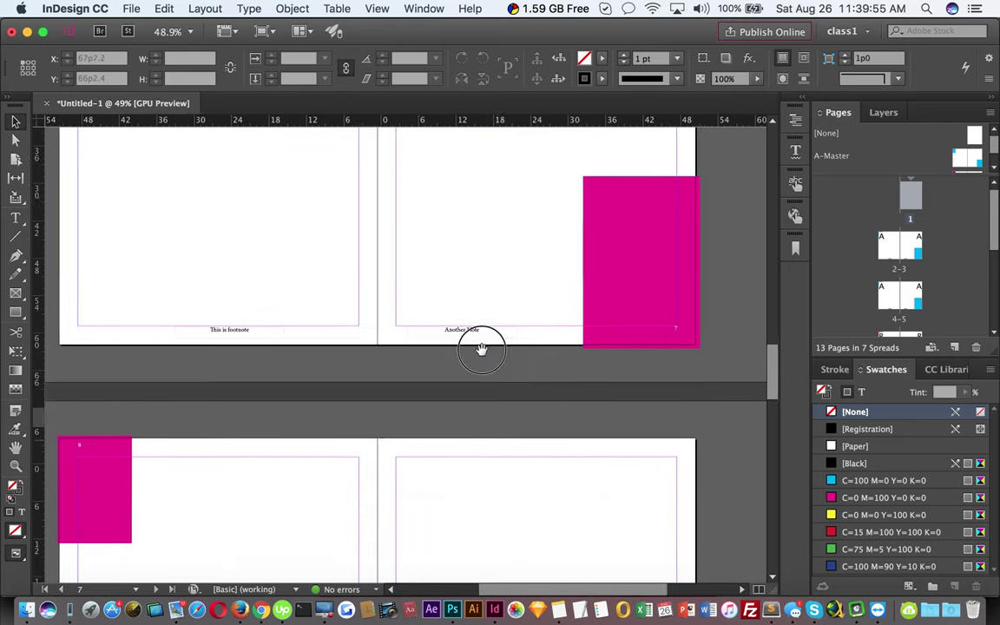
scroll(481, 349, "down", 3)
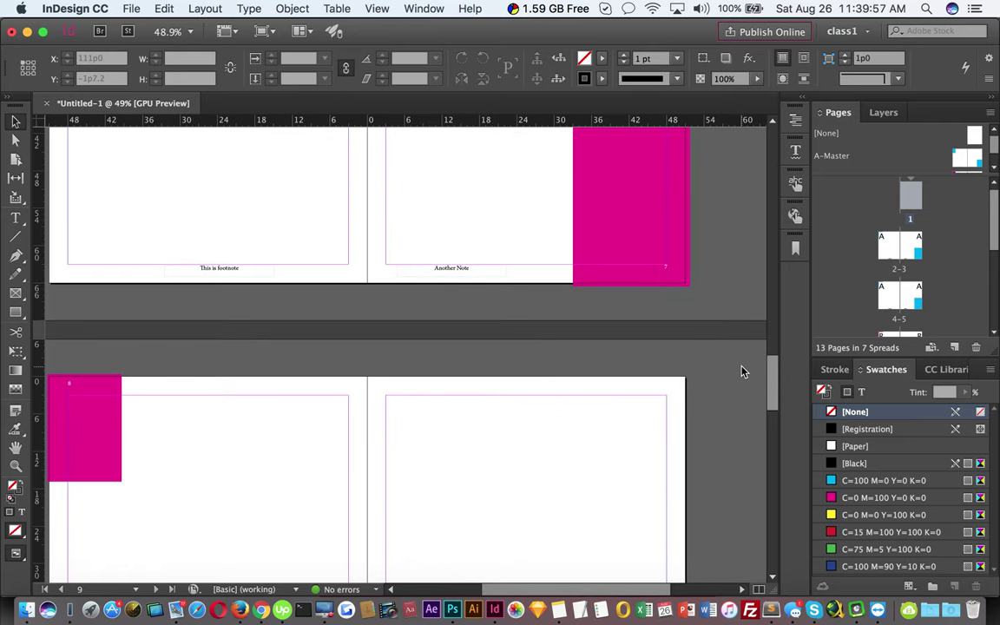
scroll(496, 288, "up", 5)
scroll(573, 299, "up", 2)
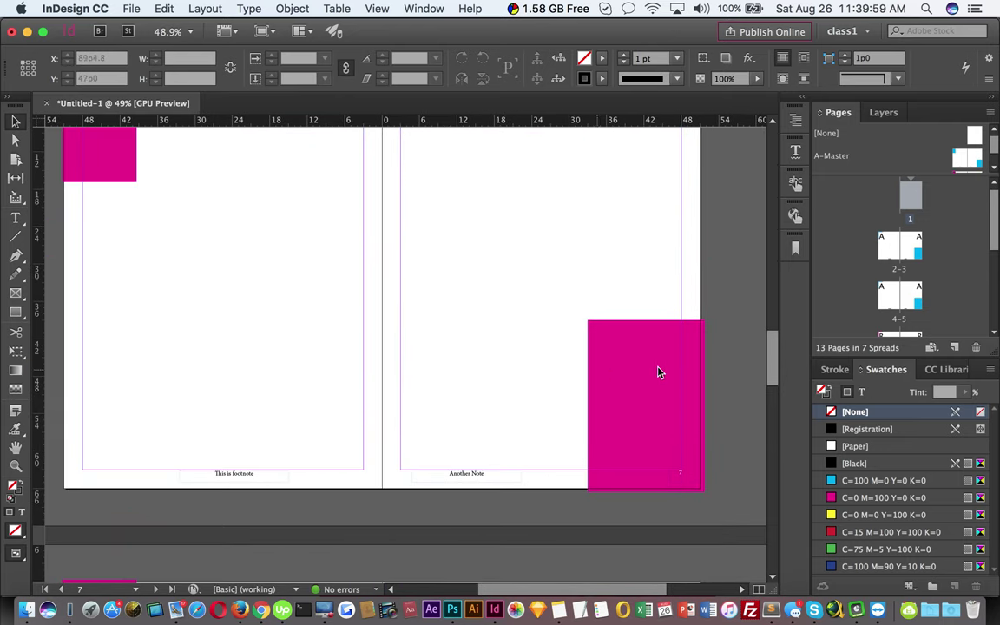
double_click(916, 298)
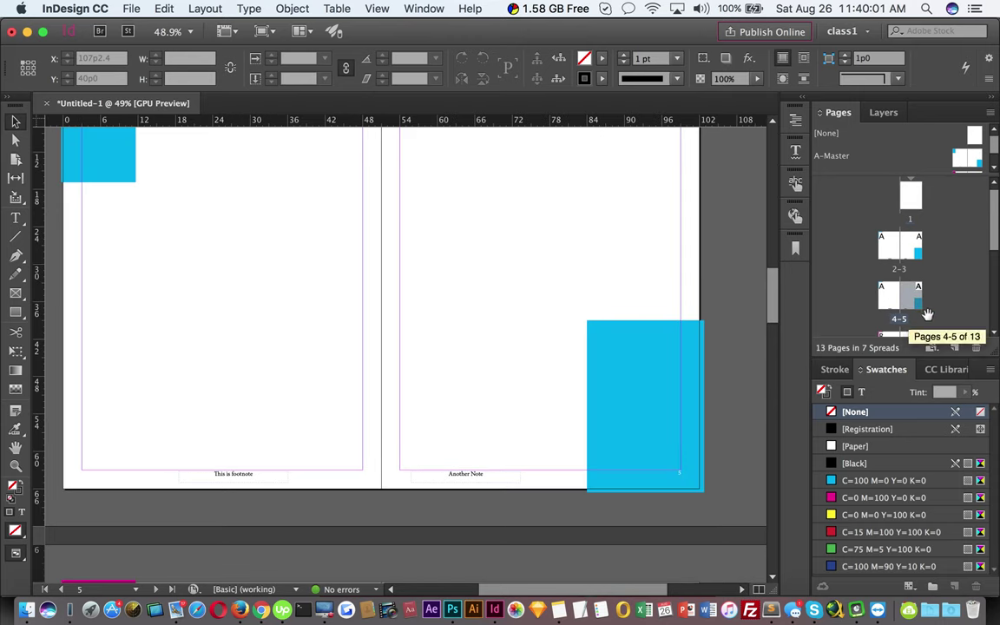
- Go to page 7 and draw a text frame about 18p0 wide and 12p2 high in its upper area
scroll(946, 314, "down", 1)
left_click(918, 287)
double_click(918, 286)
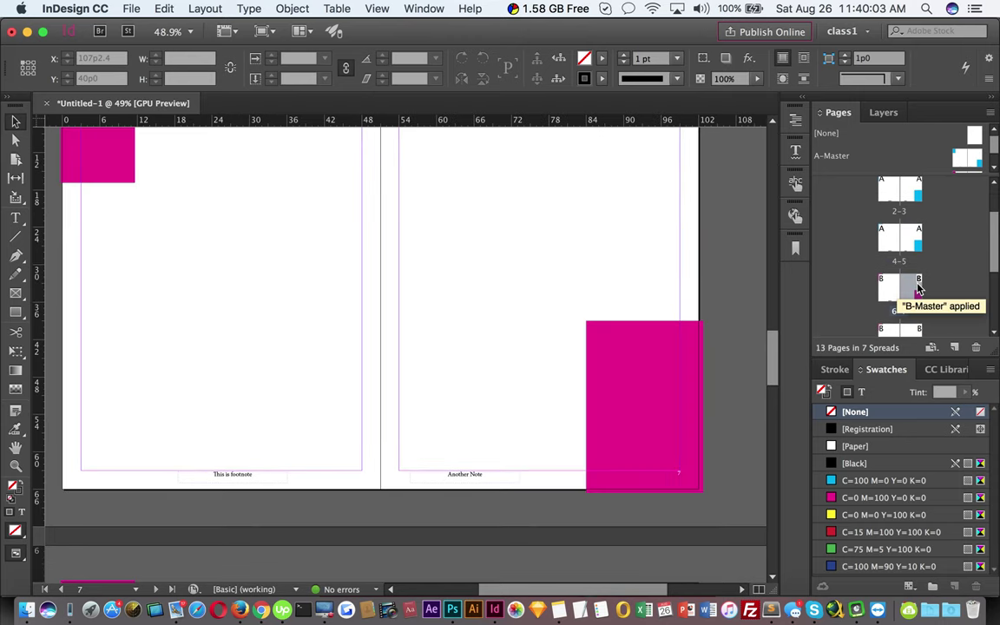
scroll(430, 363, "up", 3)
key("t")
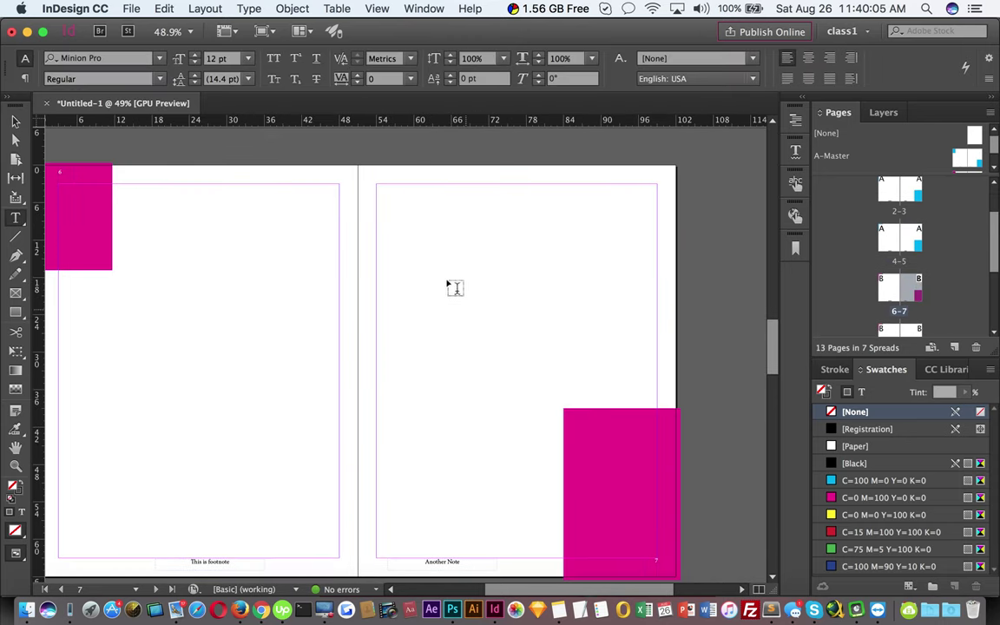
left_click_drag(423, 252, 535, 326)
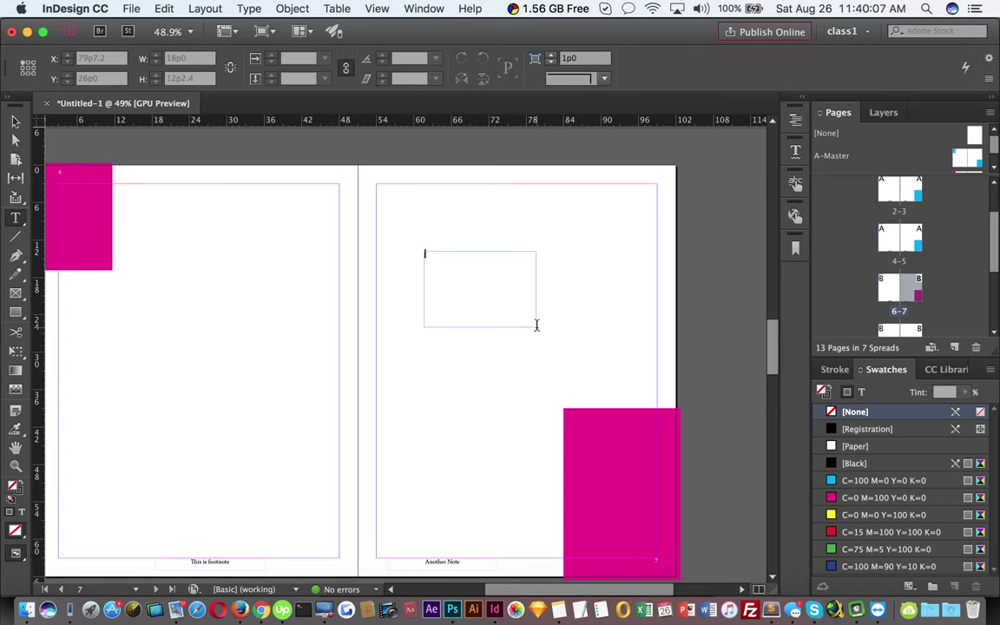
- Place the desktop file Execution.docx into the new text frame on page 7
left_click(131, 8)
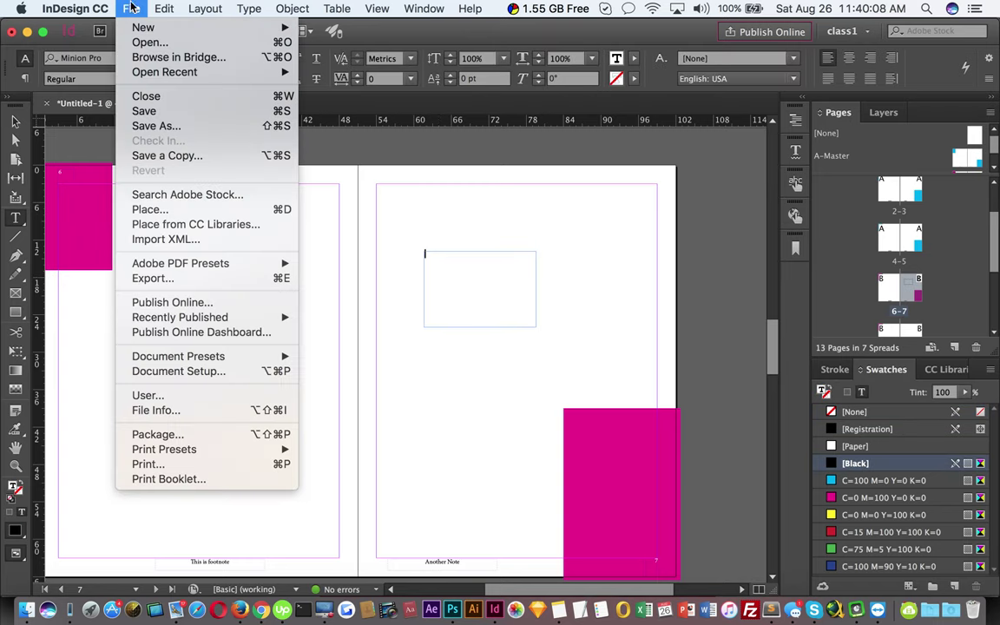
left_click(202, 211)
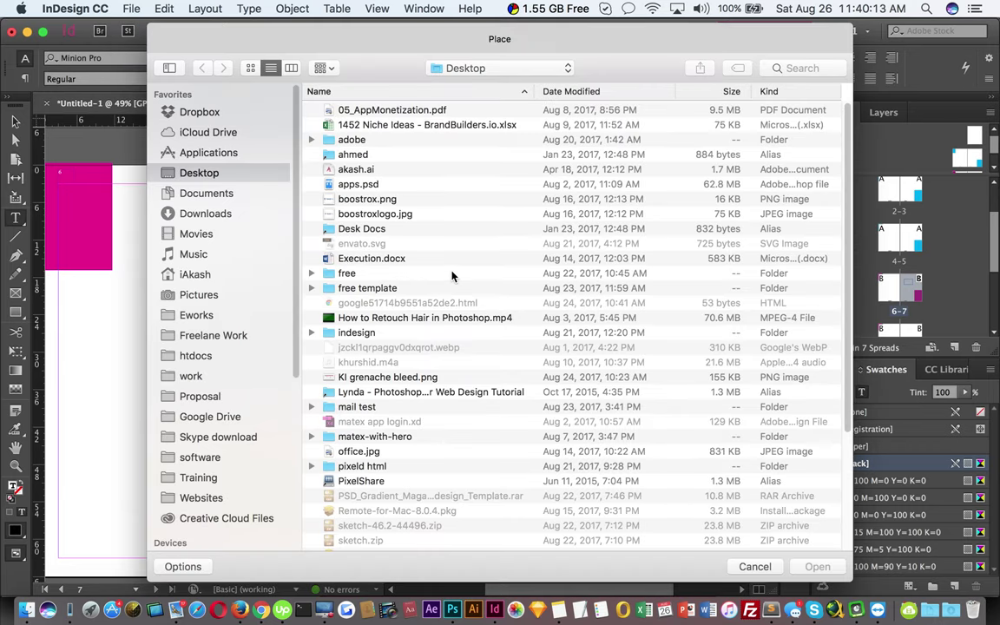
left_click(351, 257)
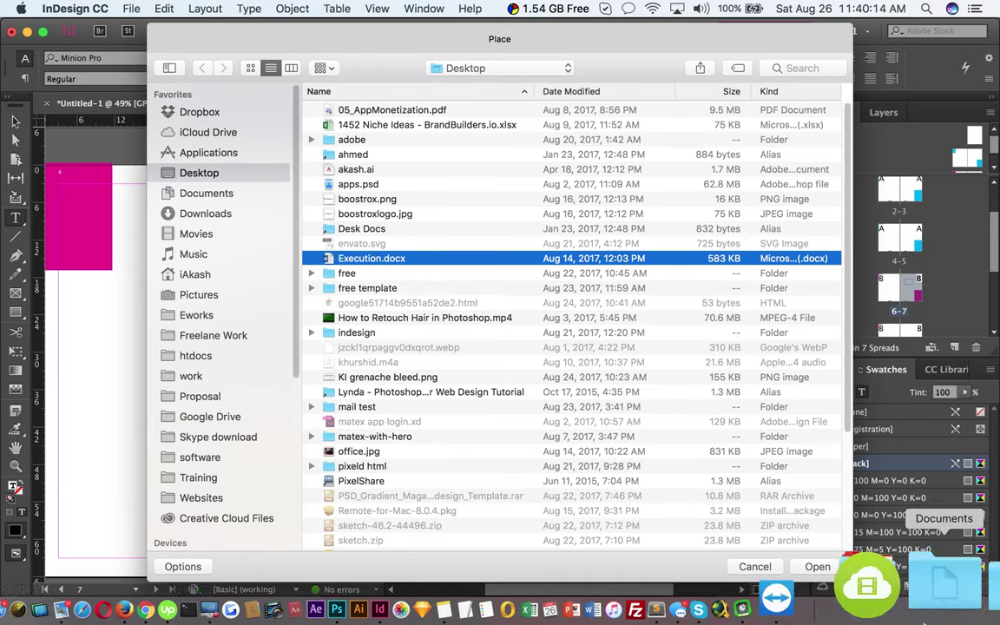
left_click(819, 565)
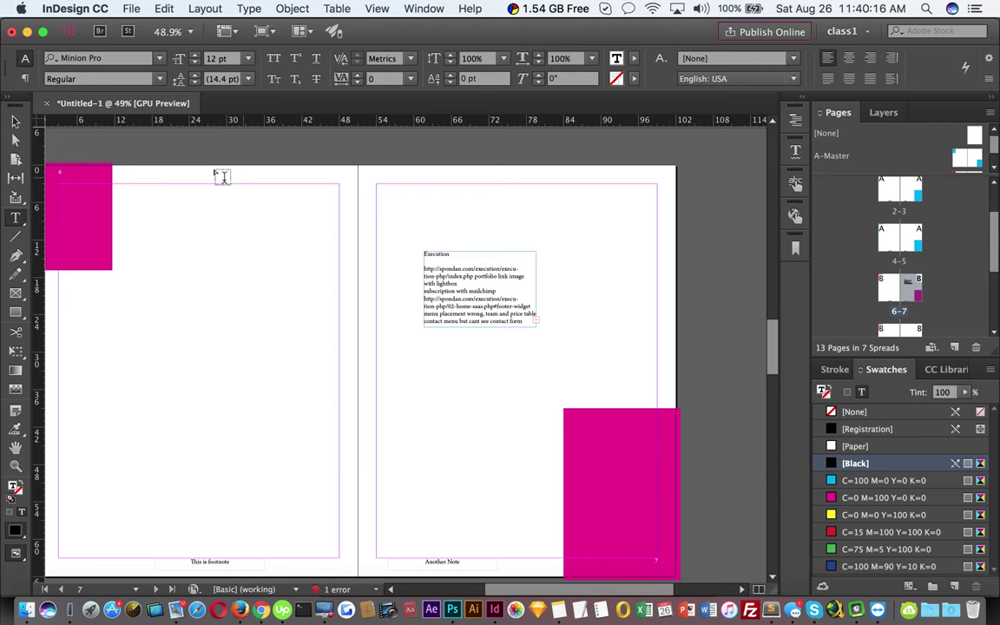
- Examine pages 6 and 7 in turn, looking at the placed text, page numbers, footers and magenta corners
left_click(16, 122)
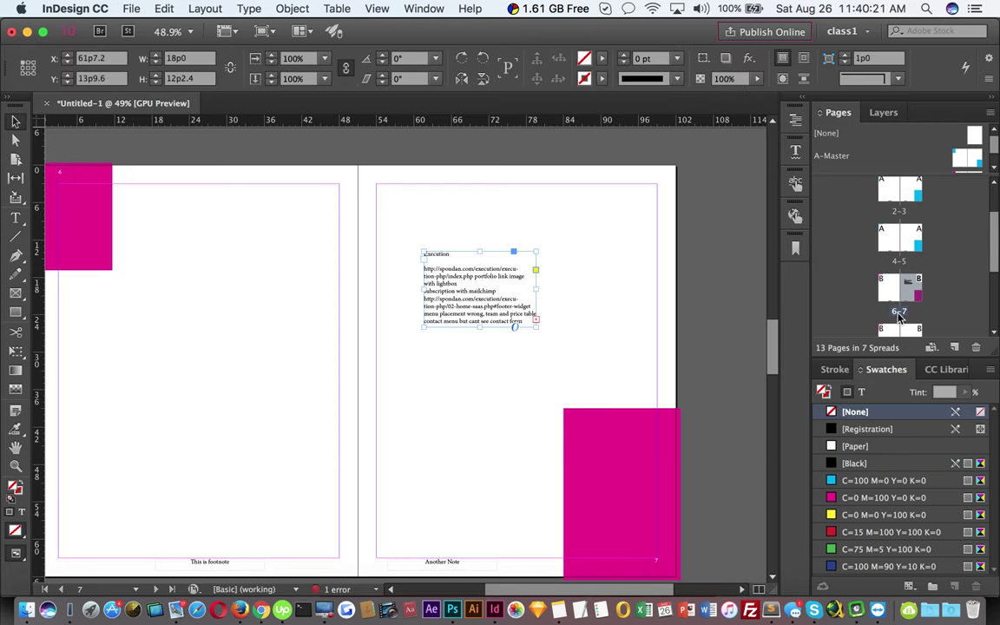
left_click_drag(495, 422, 546, 359)
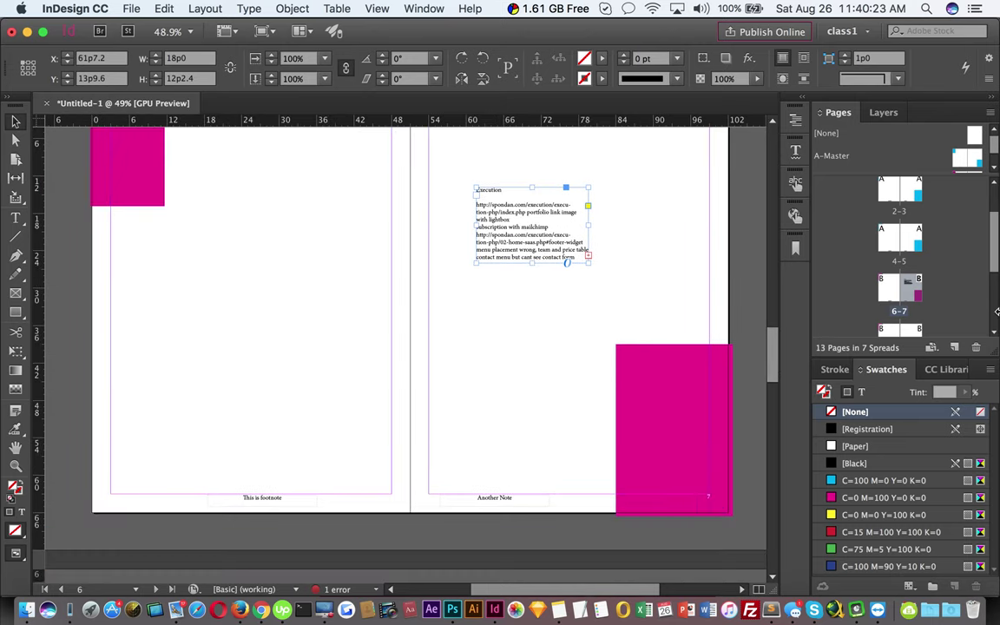
left_click_drag(910, 289, 902, 285)
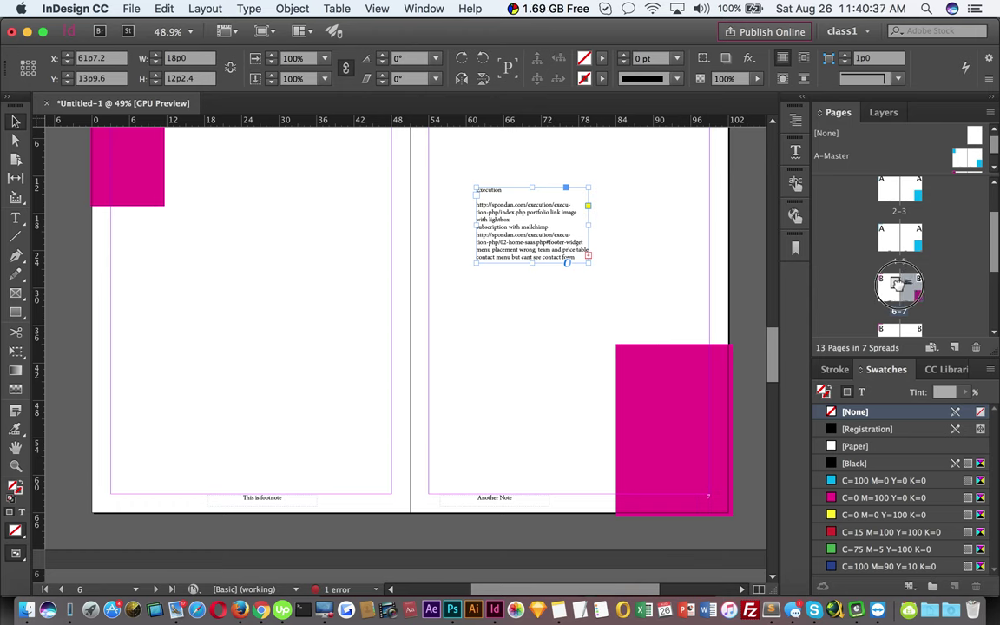
left_click_drag(897, 284, 898, 285)
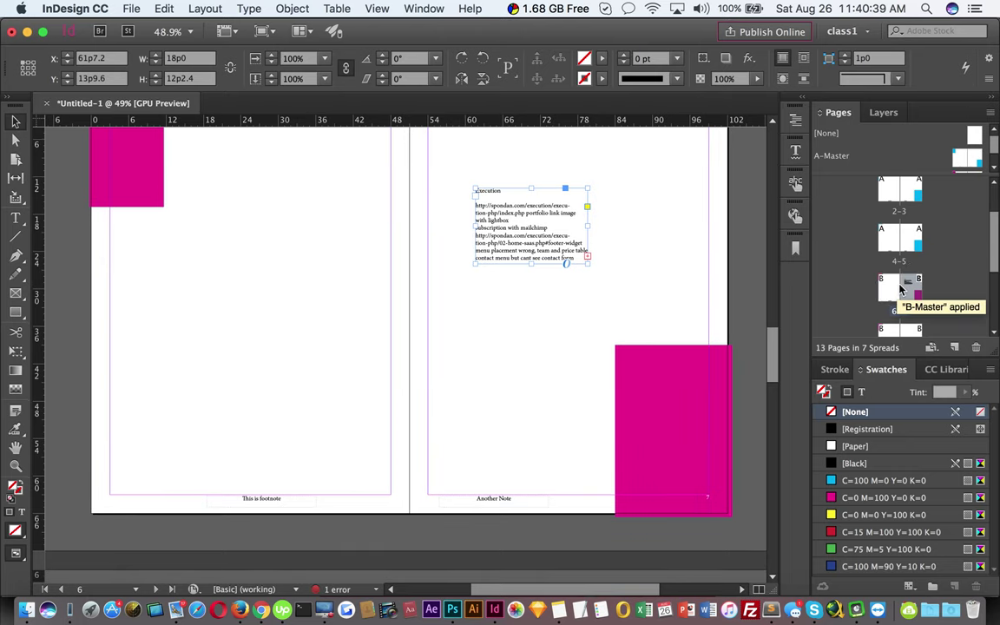
scroll(319, 323, "up", 1)
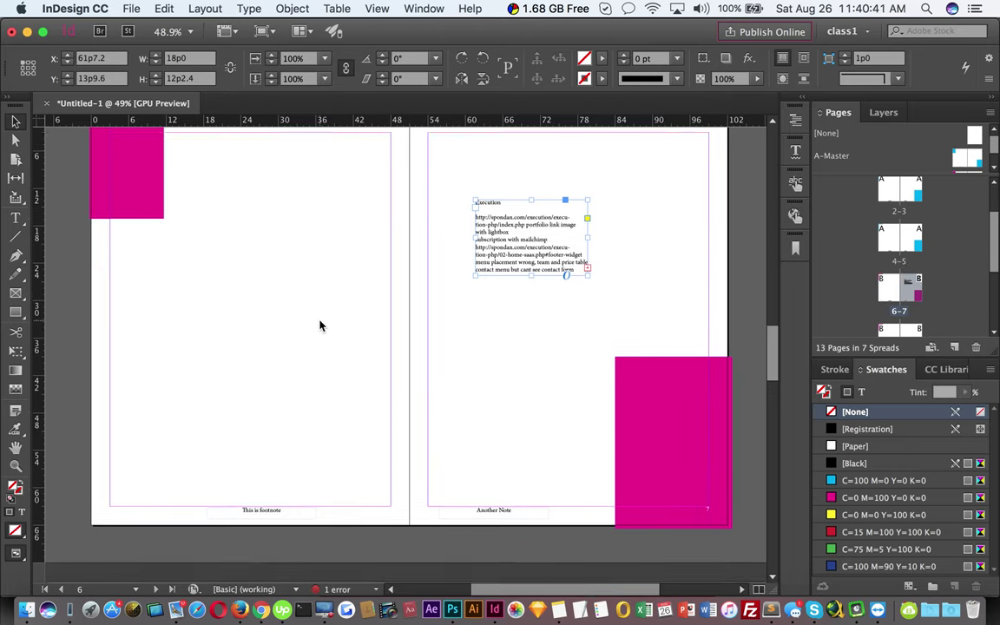
scroll(329, 328, "up", 3)
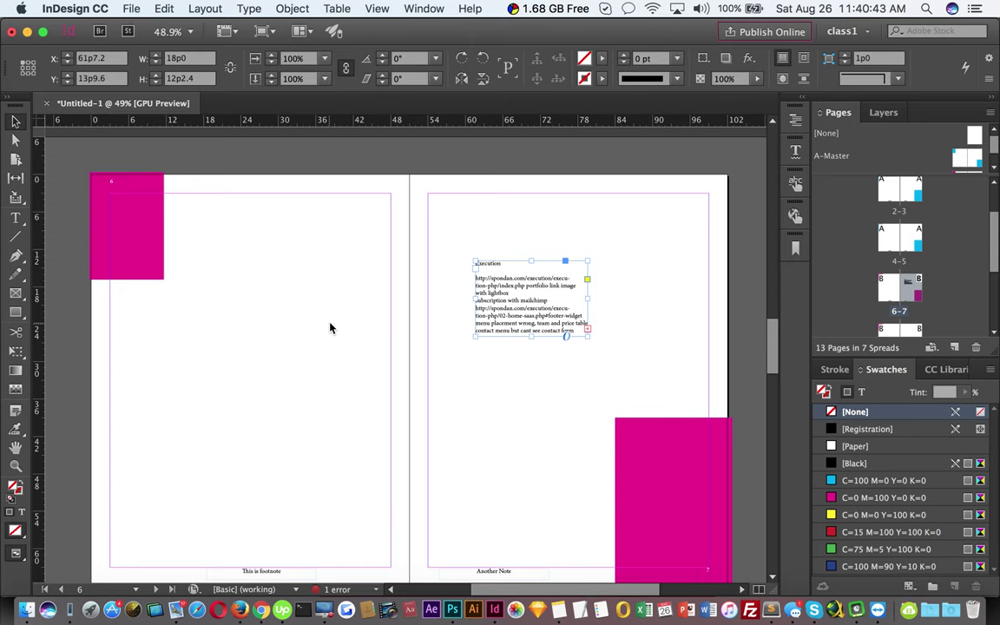
double_click(890, 286)
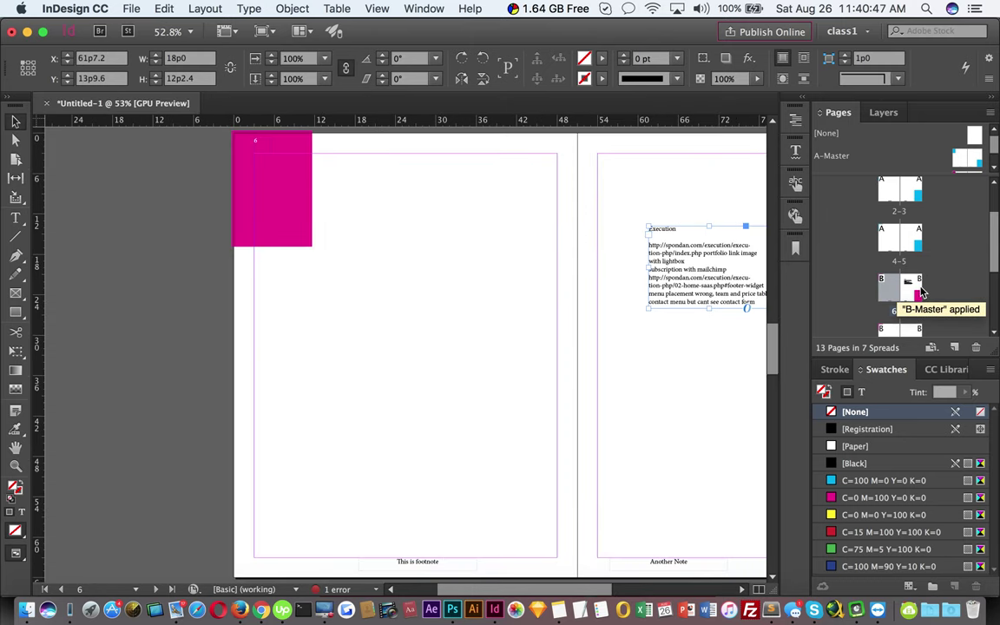
double_click(919, 291)
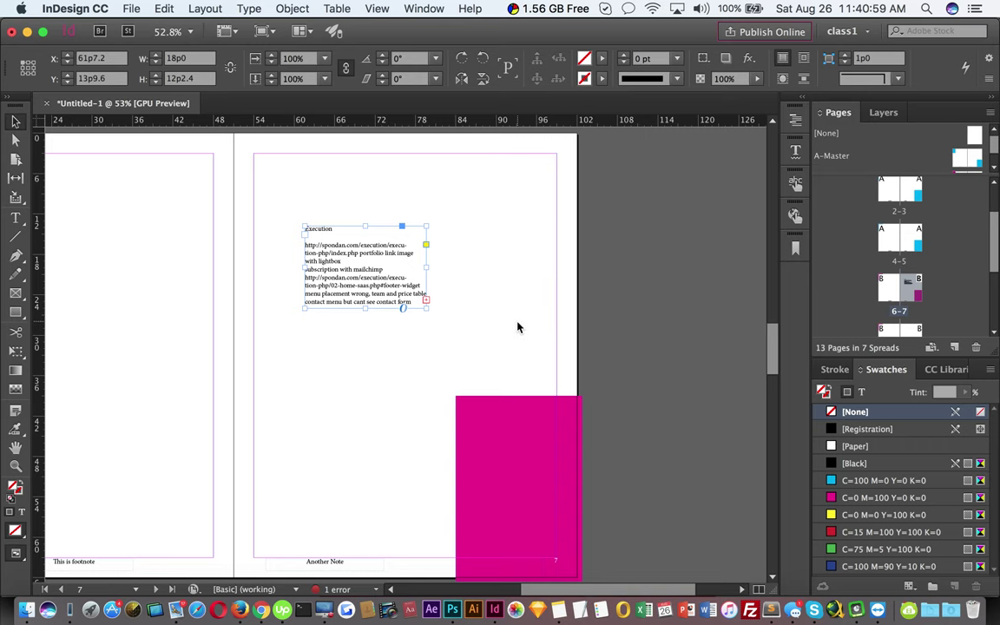
scroll(518, 327, "down", 2)
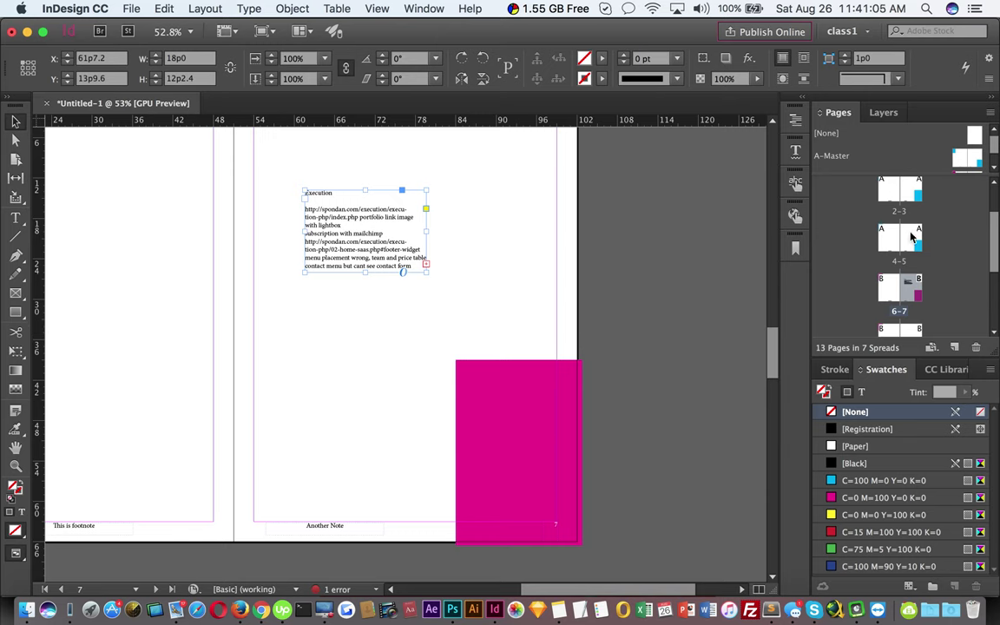
- Move page 5 to between pages 8 and 9
scroll(944, 233, "down", 1)
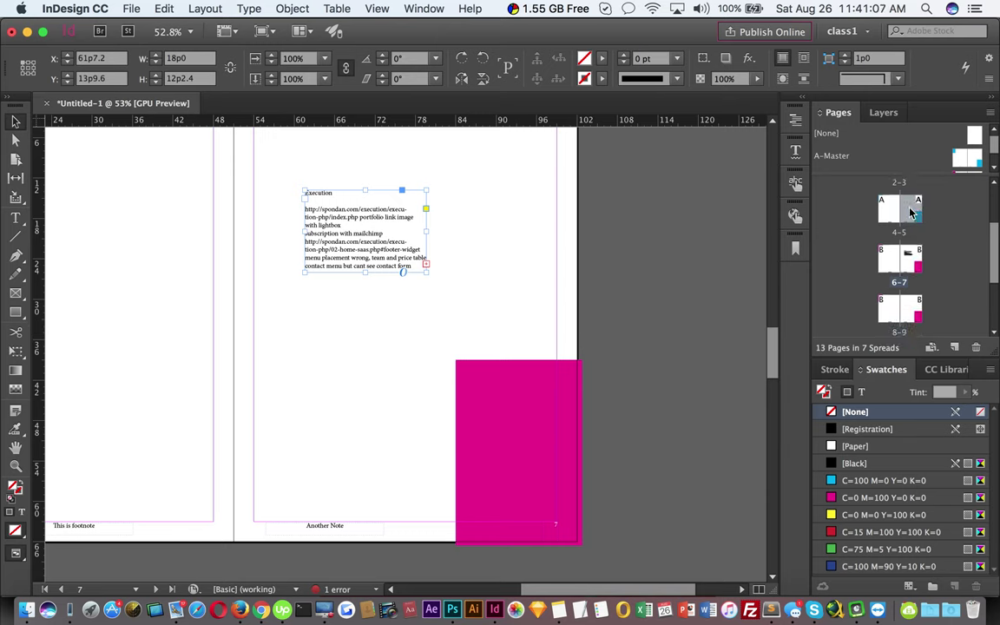
scroll(944, 233, "down", 2)
left_click(903, 269)
left_click_drag(903, 269, 903, 308)
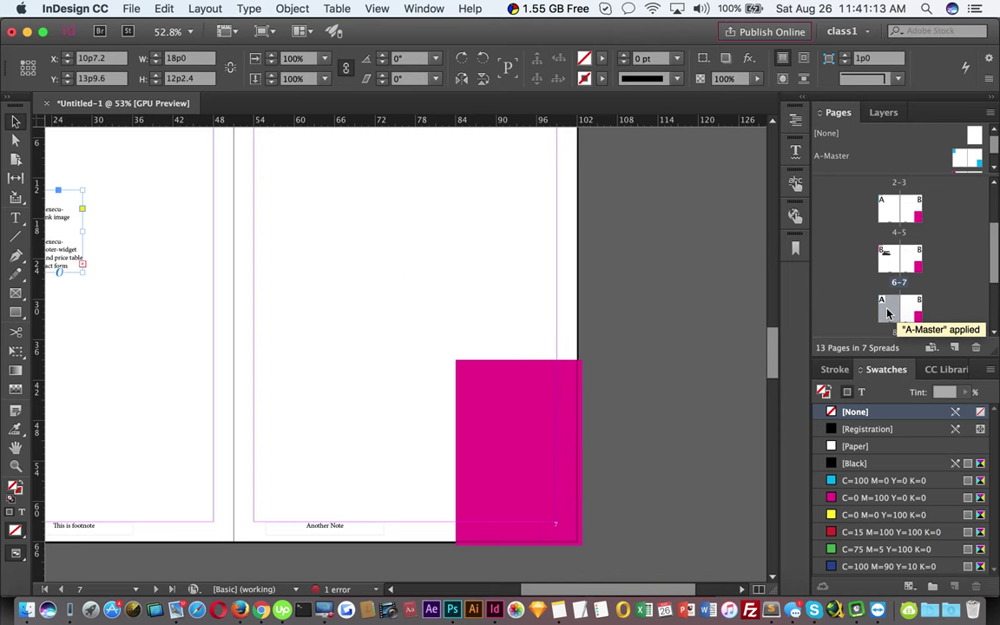
- Examine the reordered spreads 6-7 and 8-9, checking their page numbers, corner colours and the position of the placed text
double_click(887, 314)
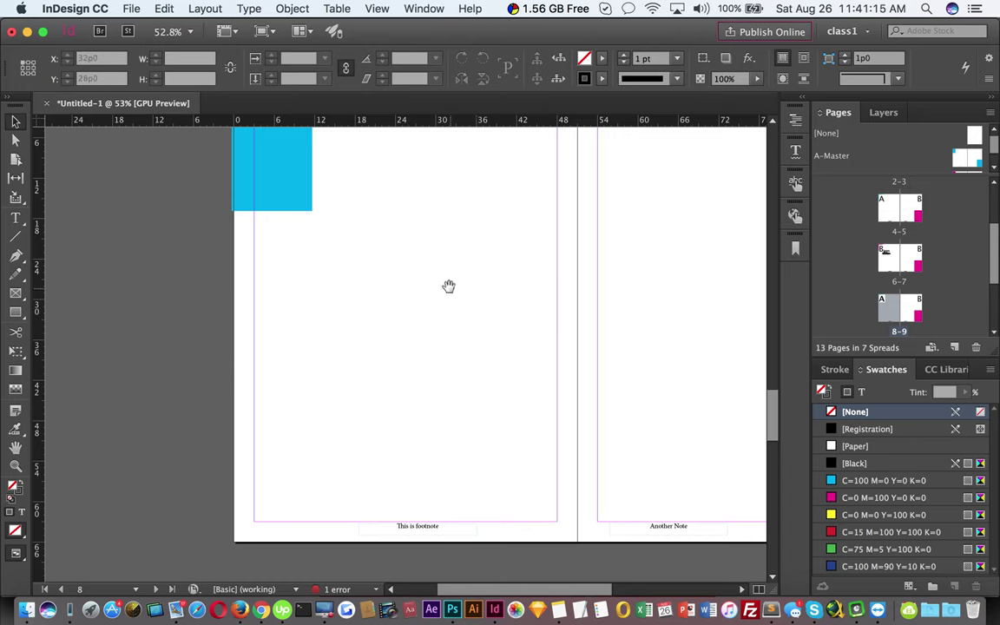
left_click_drag(449, 286, 420, 368)
scroll(420, 368, "up", 3)
scroll(393, 336, "up", 4)
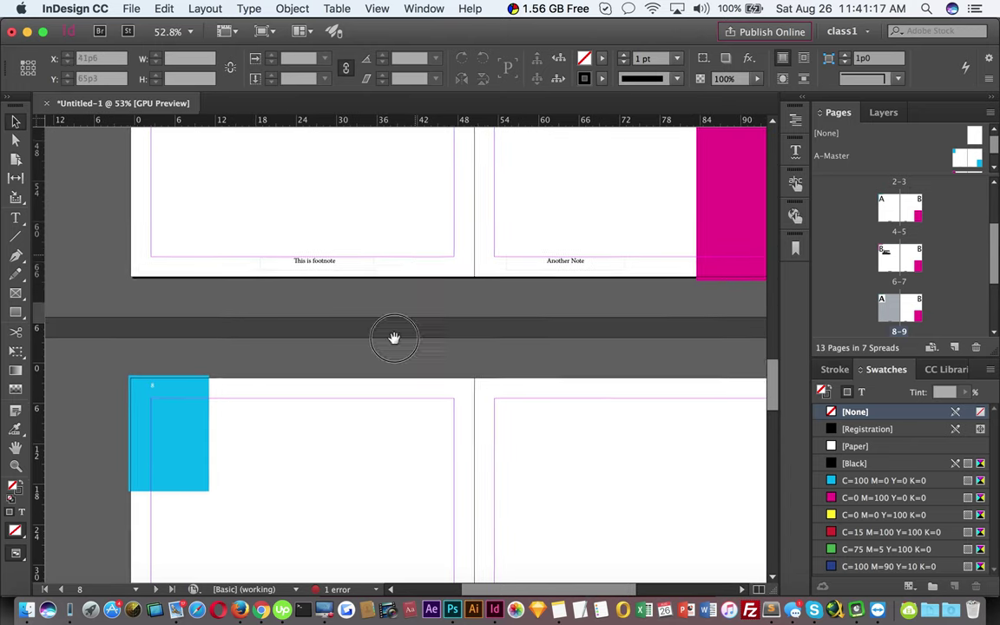
left_click_drag(384, 313, 384, 439)
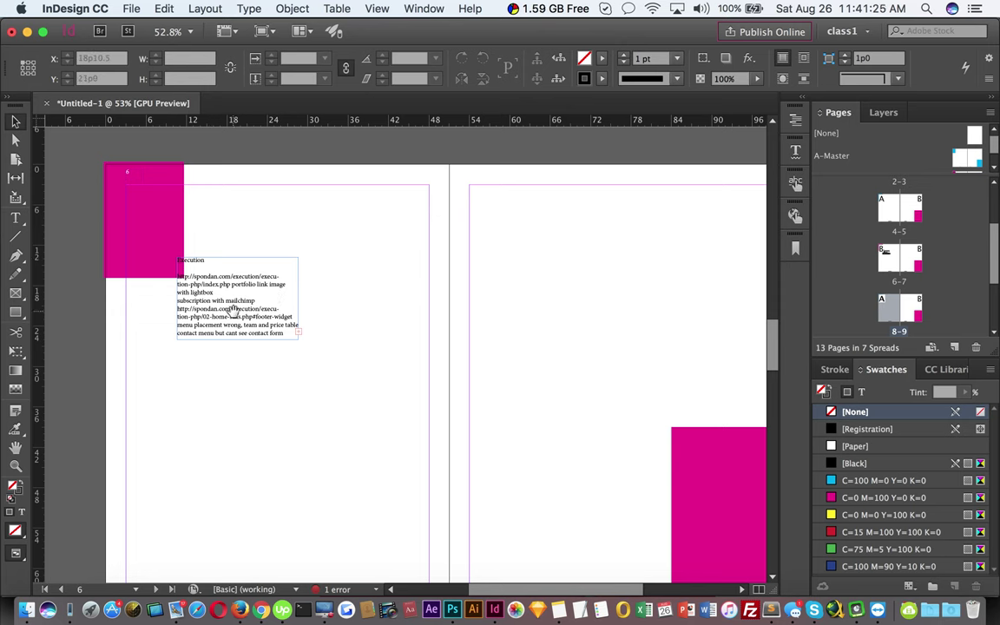
left_click(505, 382, "alt")
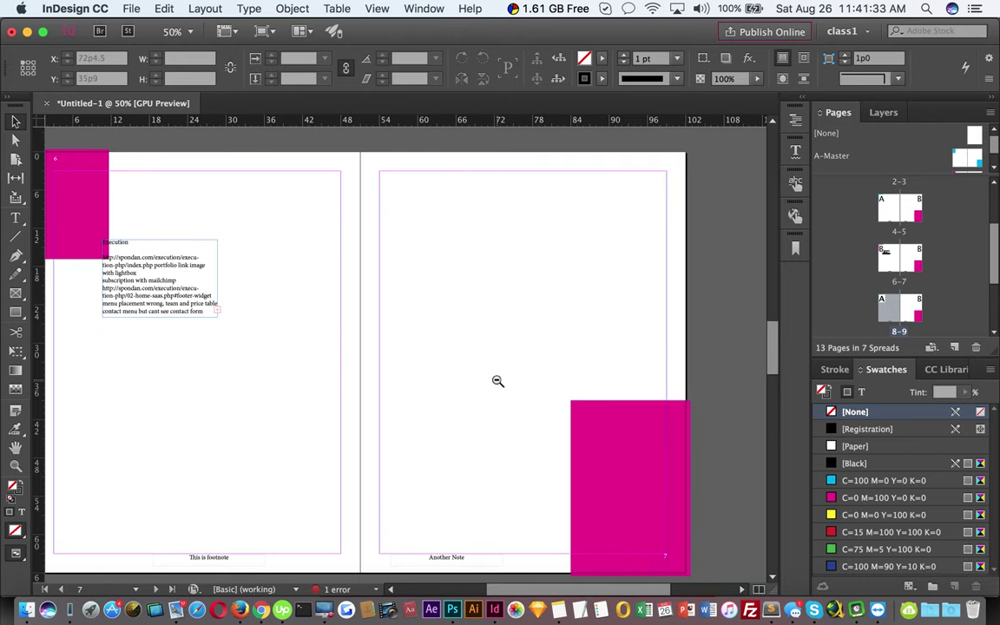
left_click_drag(341, 355, 471, 297)
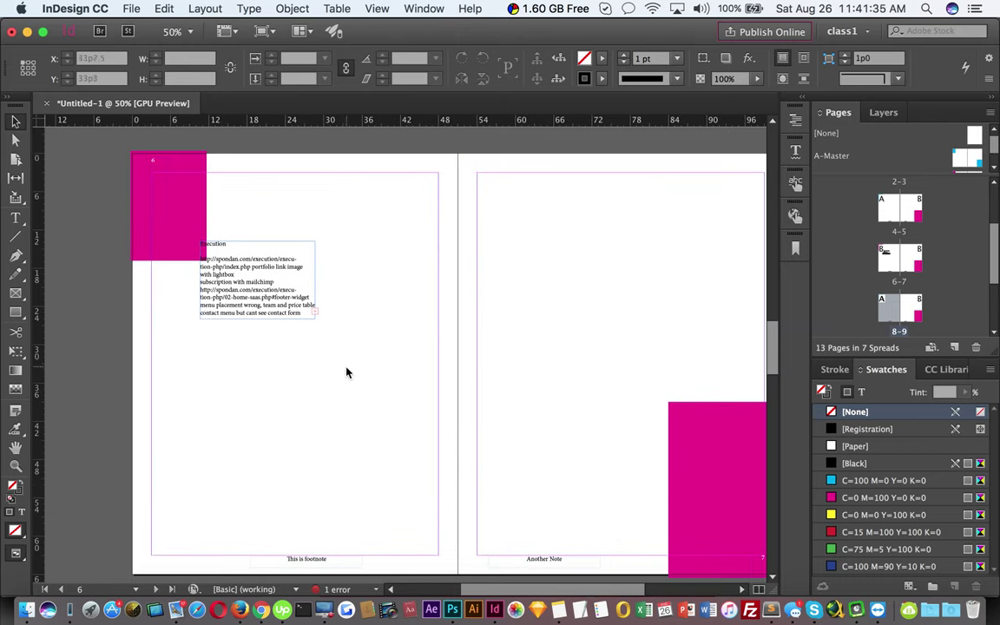
scroll(347, 371, "down", 5)
scroll(356, 408, "up", 3)
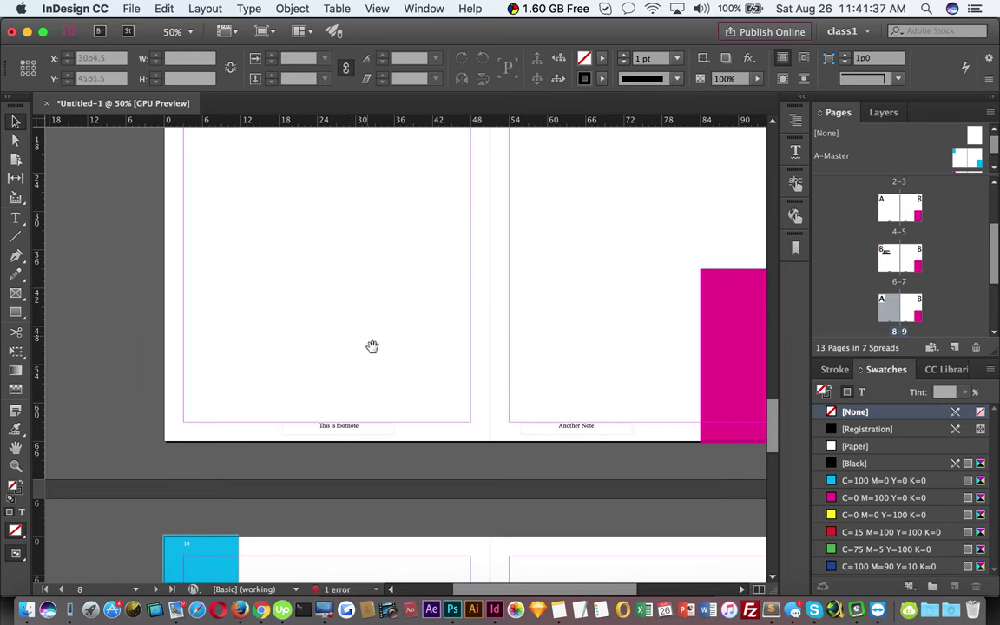
scroll(364, 382, "down", 5)
scroll(347, 364, "up", 1)
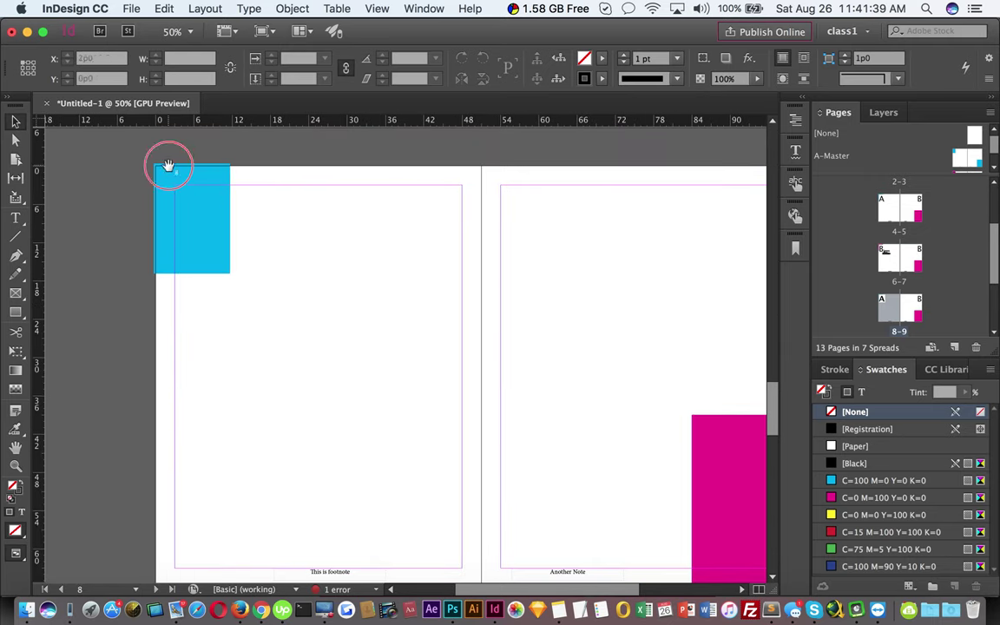
left_click_drag(168, 168, 200, 219)
- Delete page 8, which uses A-Master, and inspect the page numbers and corner colours on spread 8-9
double_click(894, 312)
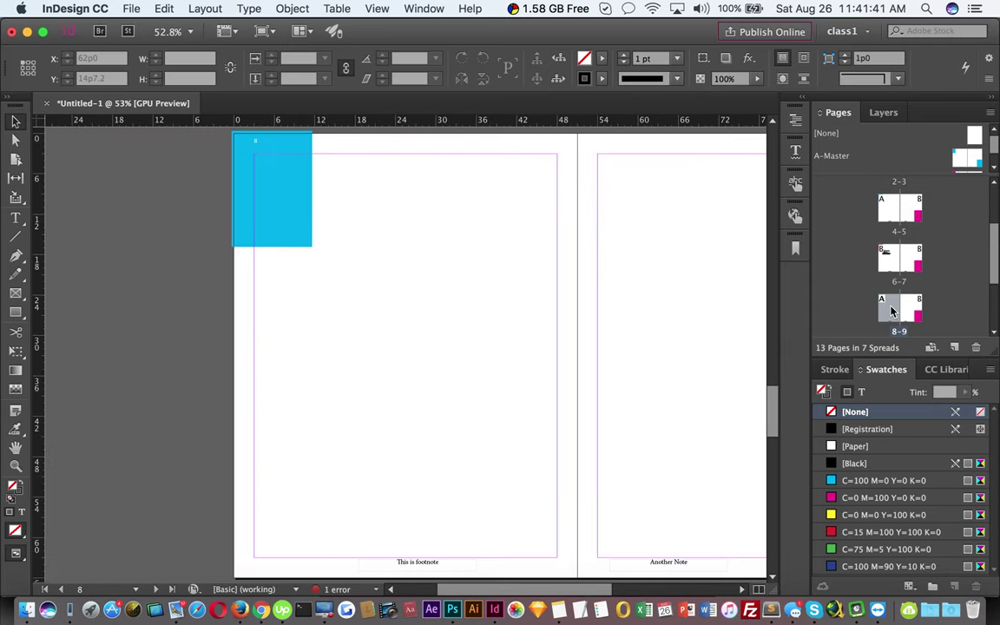
left_click(976, 347)
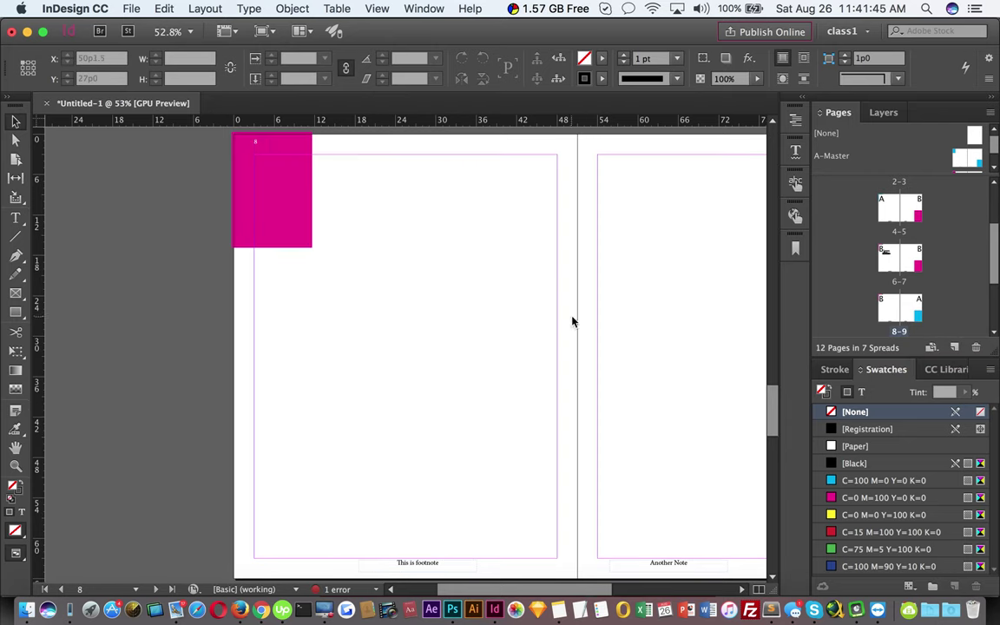
left_click_drag(500, 352, 471, 388)
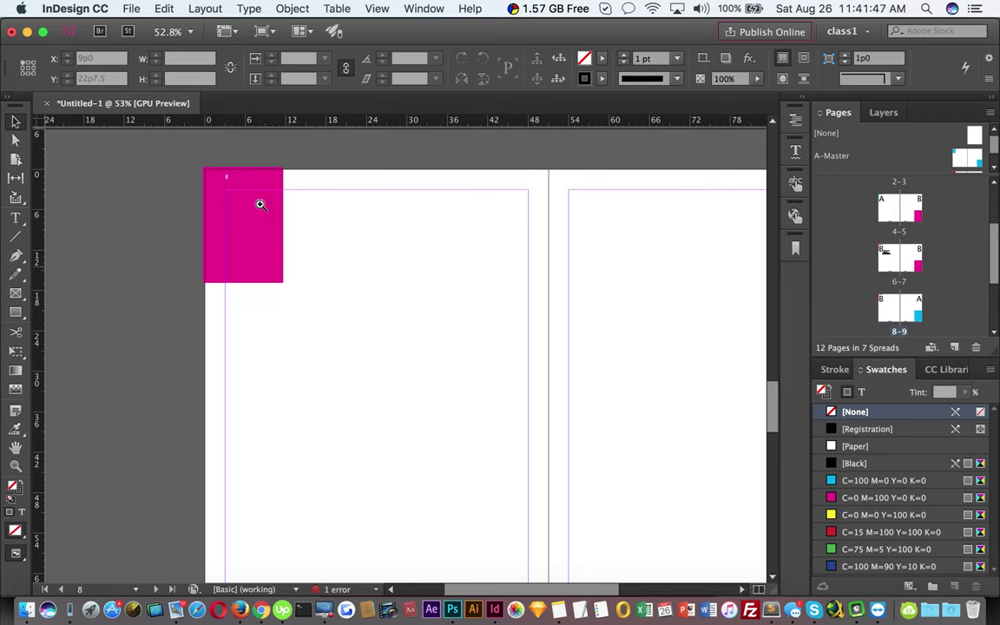
scroll(216, 172, "up", 3)
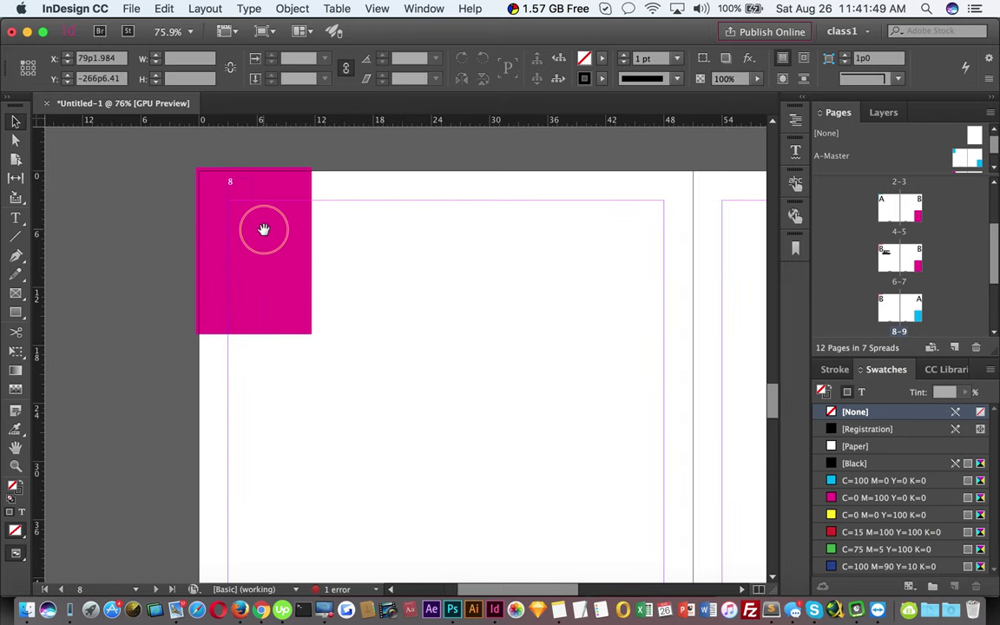
scroll(264, 229, "down", 5)
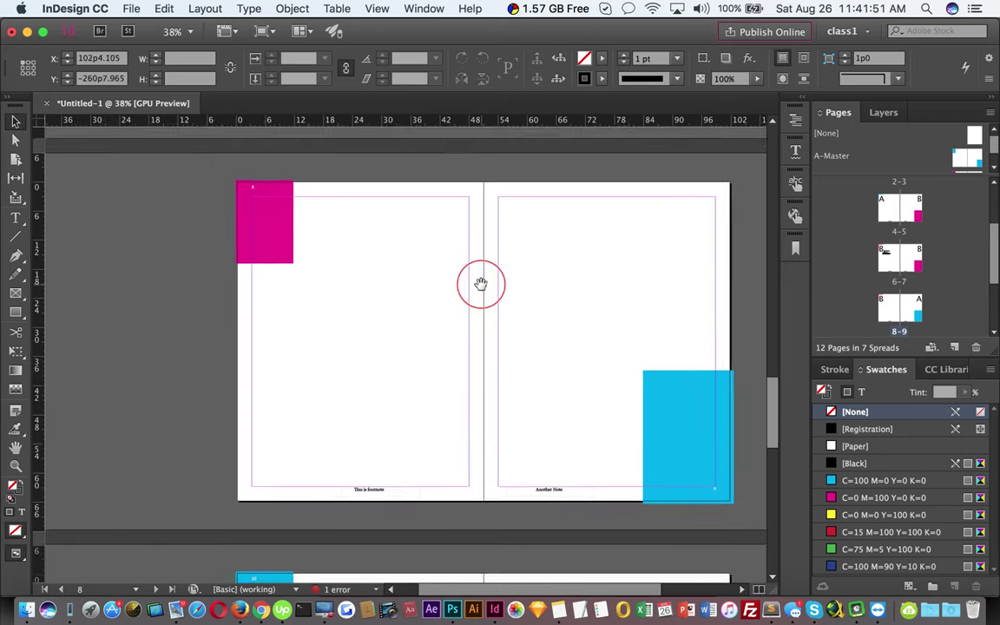
scroll(481, 284, "down", 1)
left_click_drag(485, 283, 386, 235)
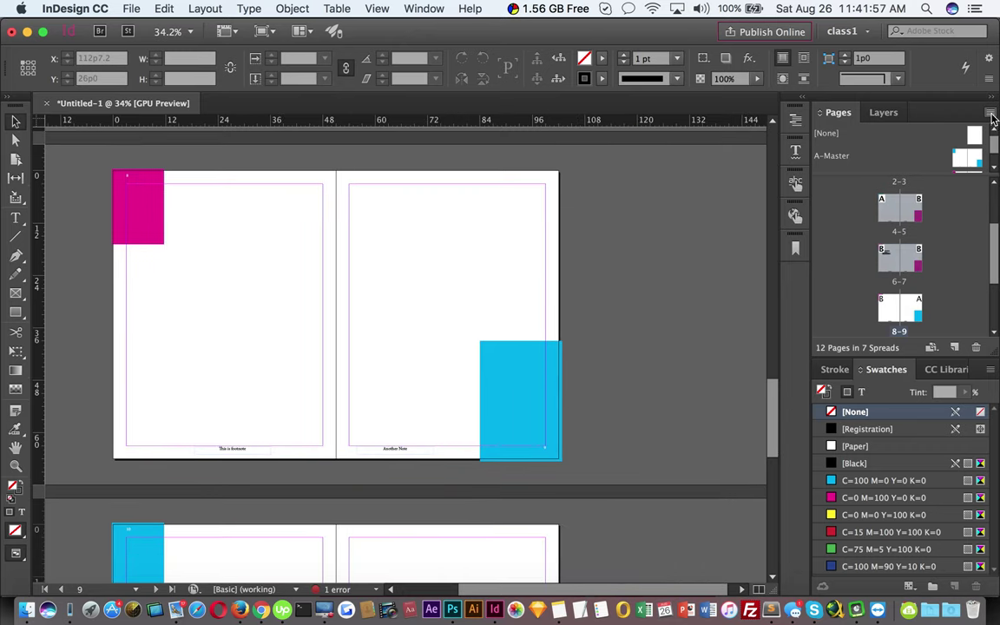
left_click(991, 112)
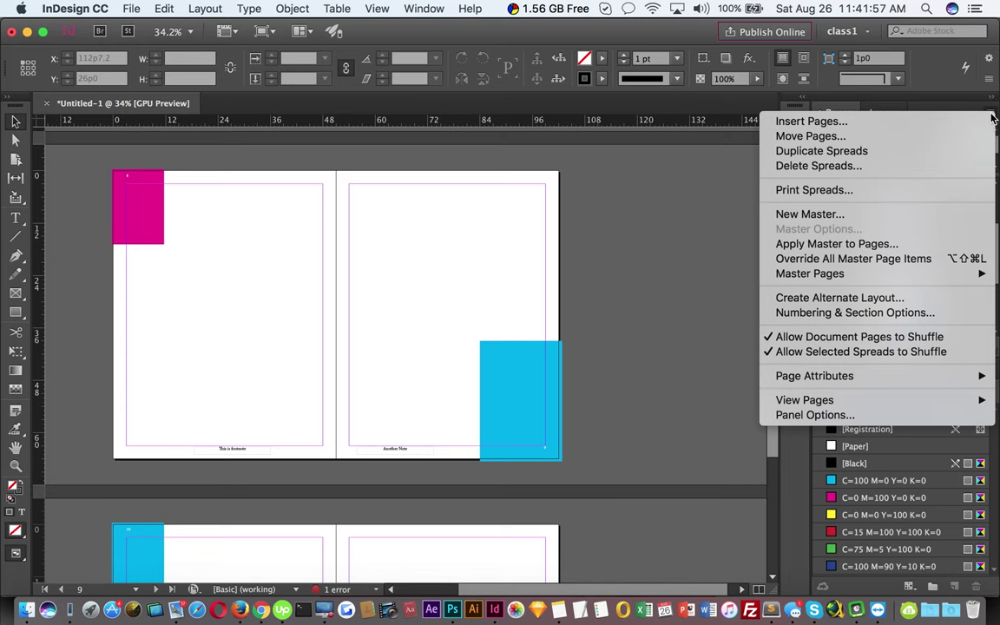
left_click(859, 165)
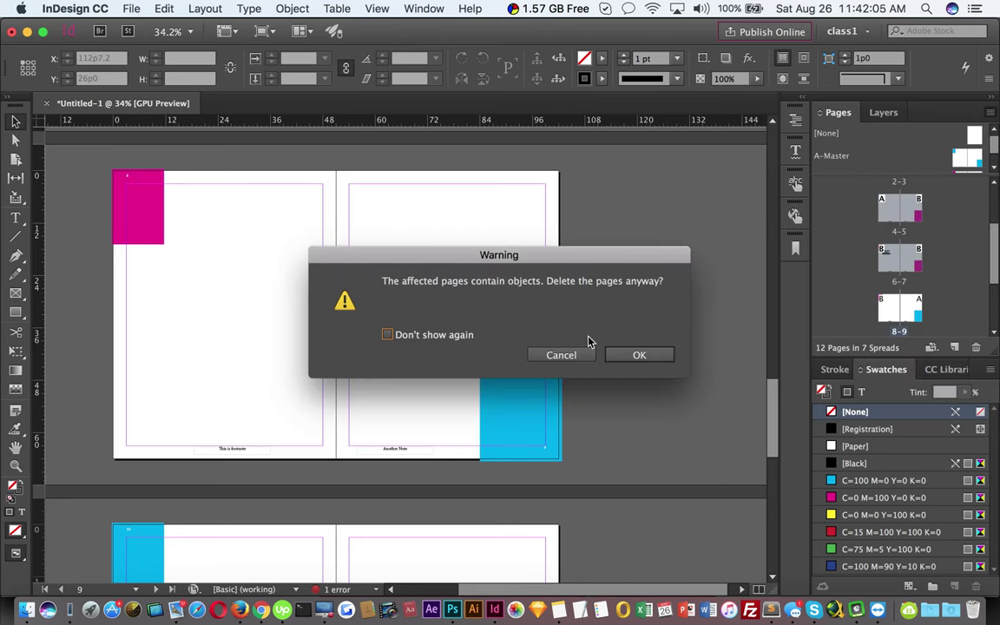
left_click(556, 355)
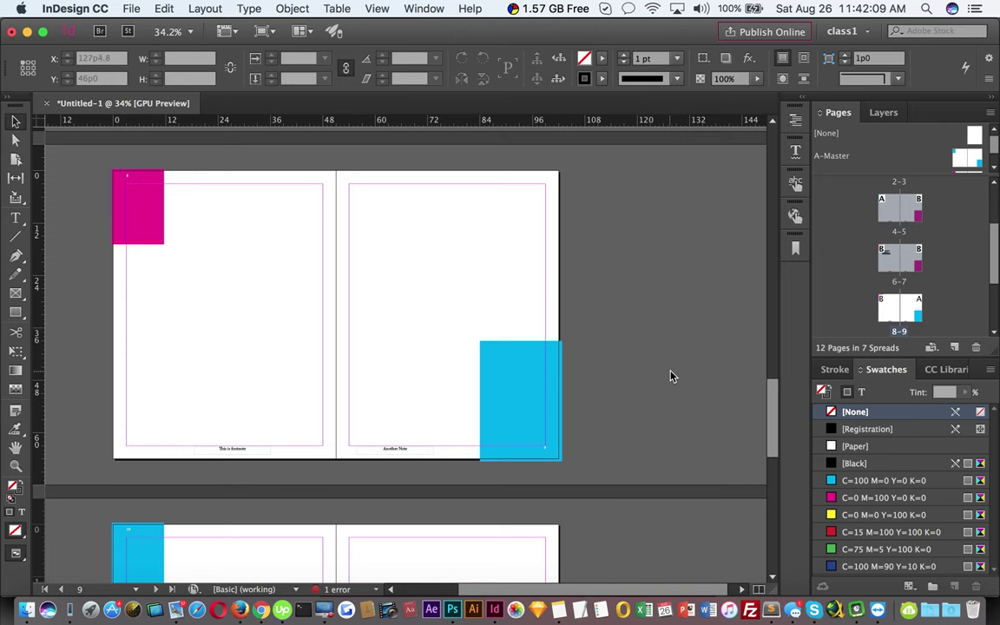
- Switch to Notes and consult the InDesign course outline
key("super+Tab")
key("super+shift+Tab")
key("super+Tab")
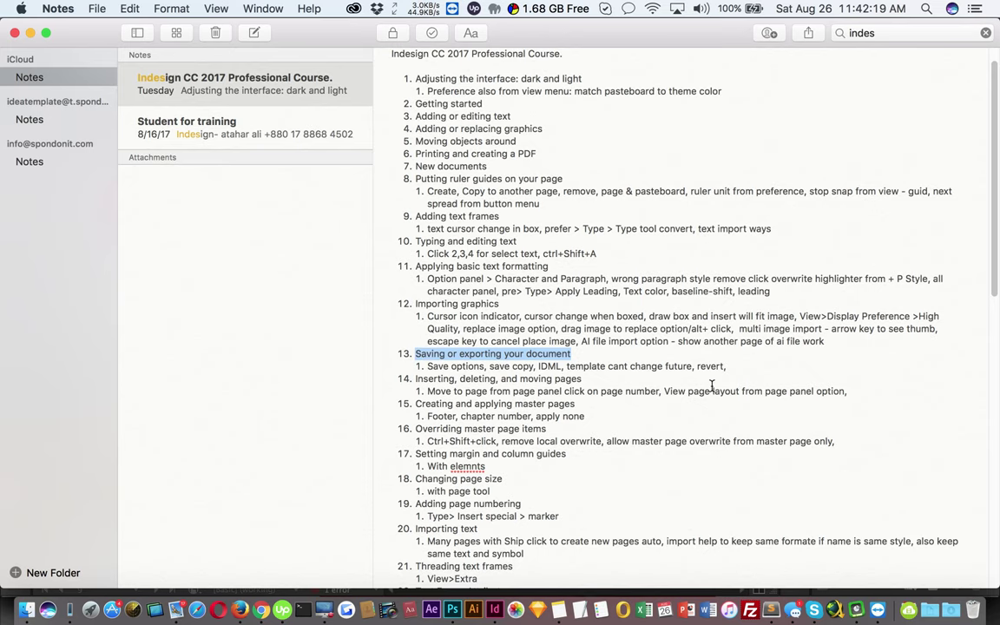
- Switch to InDesign and examine the spreads in Preview mode, comparing corner colours and footnotes against the view with guides
key("super+Tab")
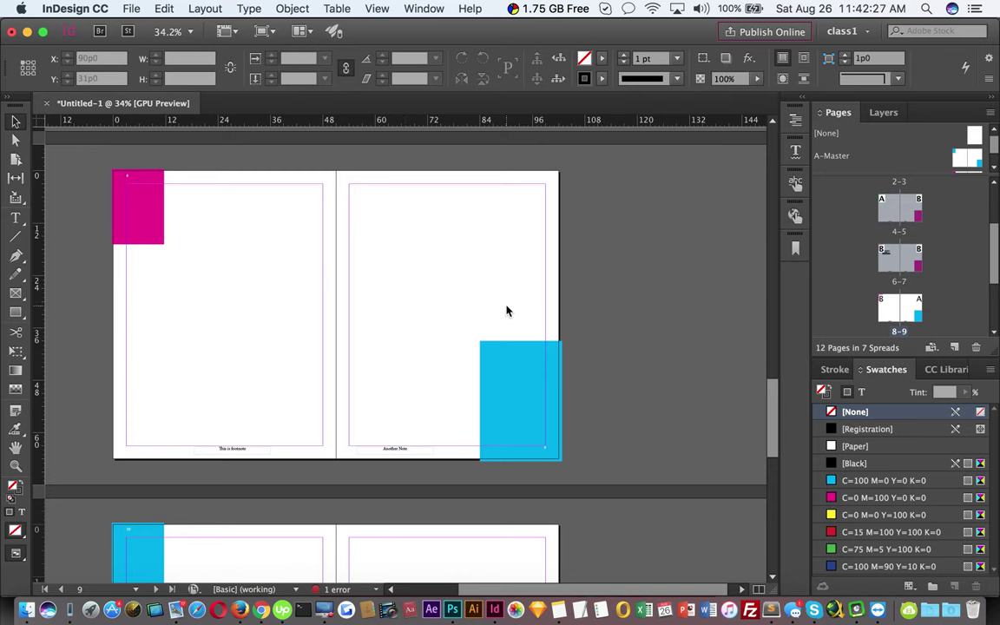
scroll(508, 311, "up", 20)
scroll(508, 311, "down", 3)
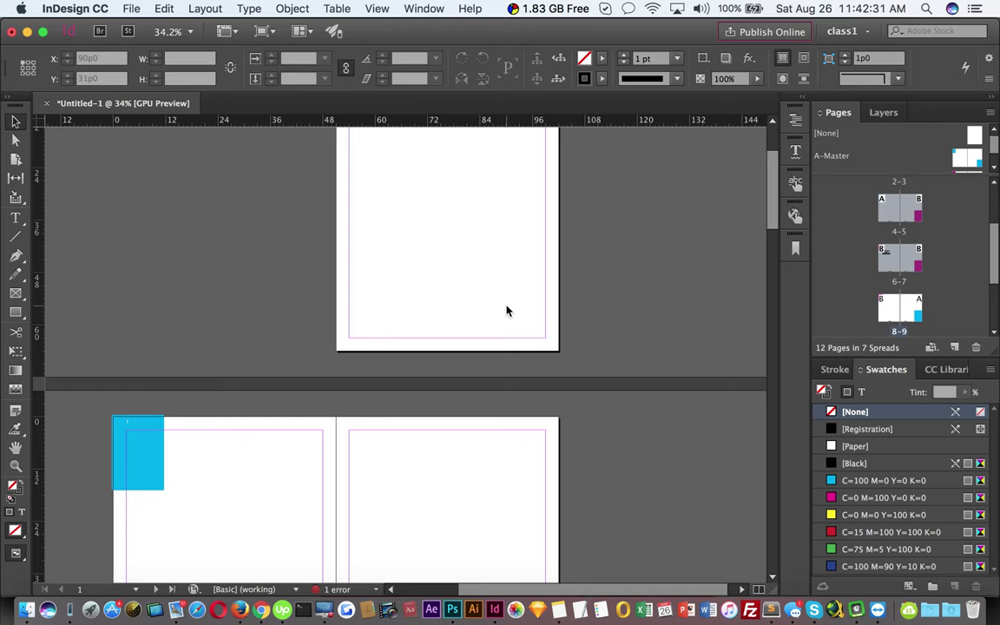
key("w")
scroll(491, 325, "down", 4)
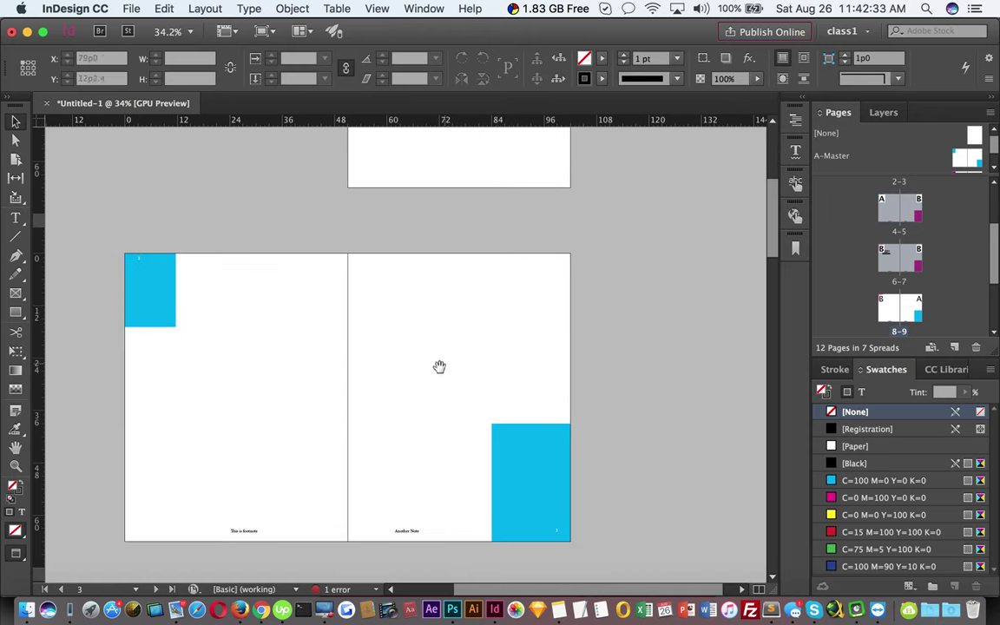
left_click_drag(439, 367, 509, 247)
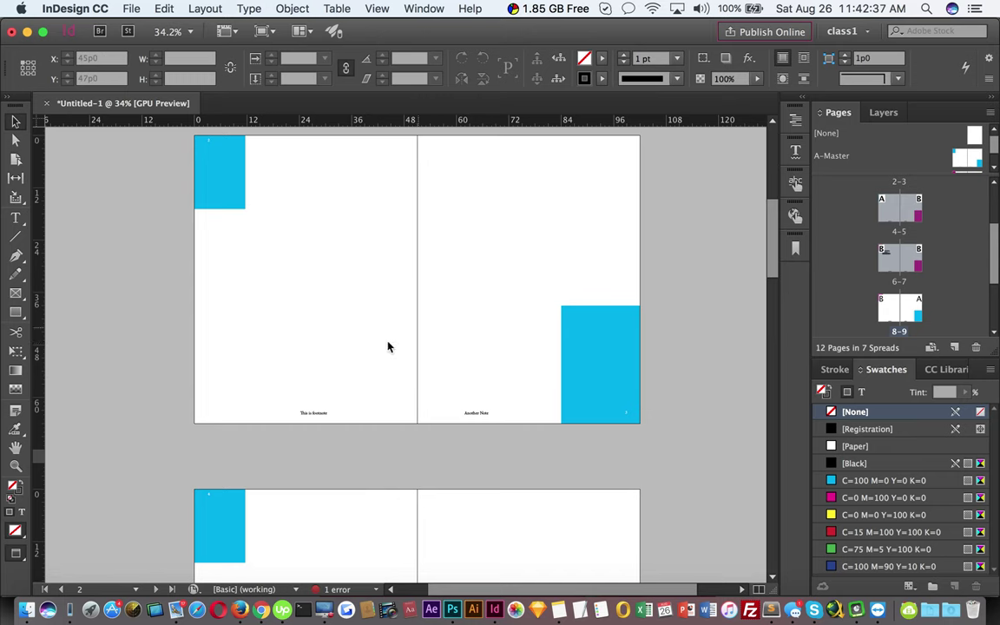
key("w")
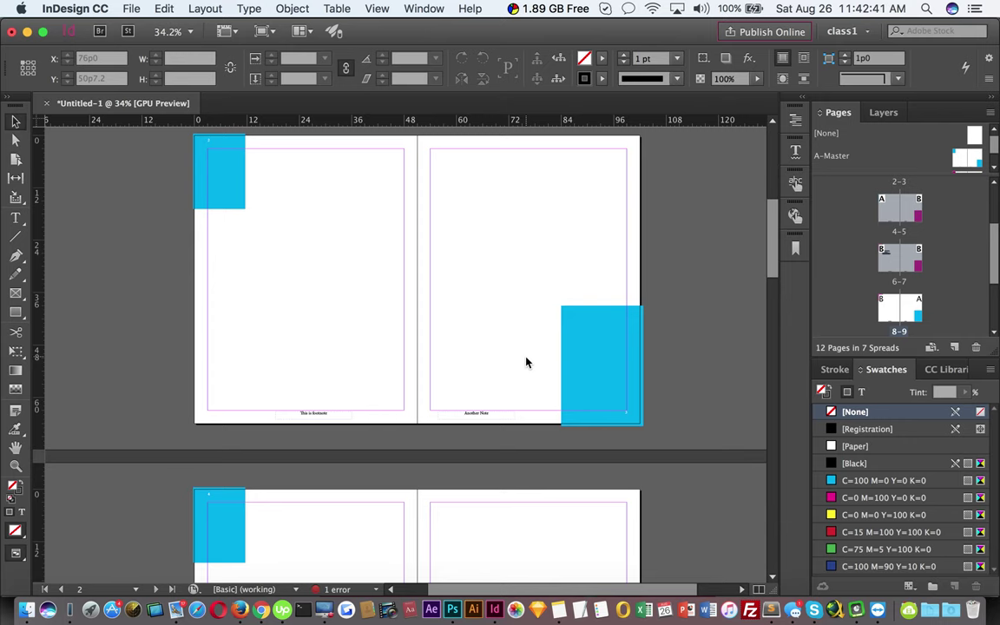
key("w")
scroll(526, 362, "down", 10)
scroll(526, 362, "down", 10)
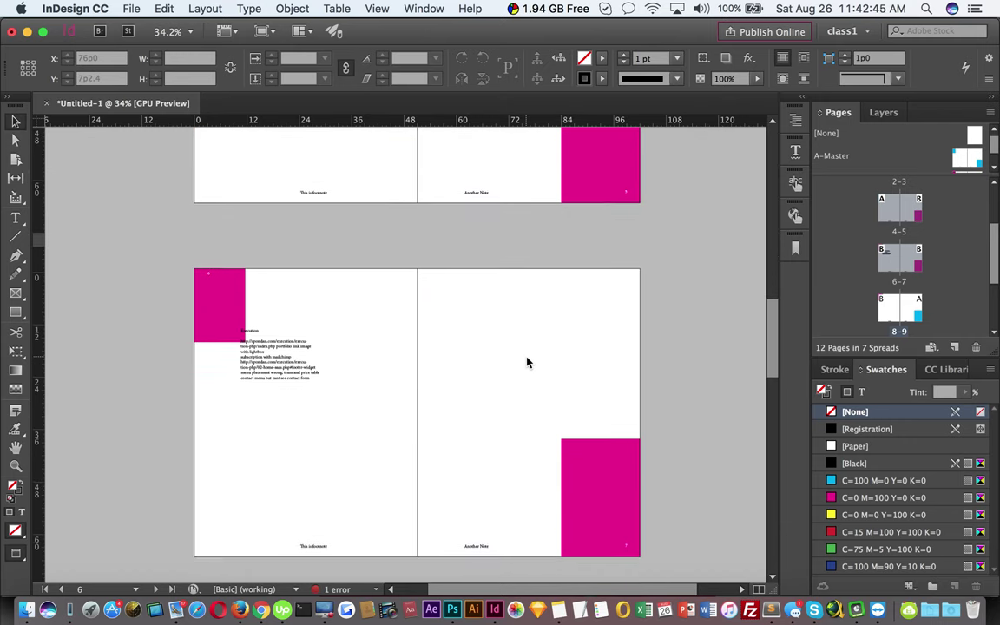
scroll(528, 362, "down", 3)
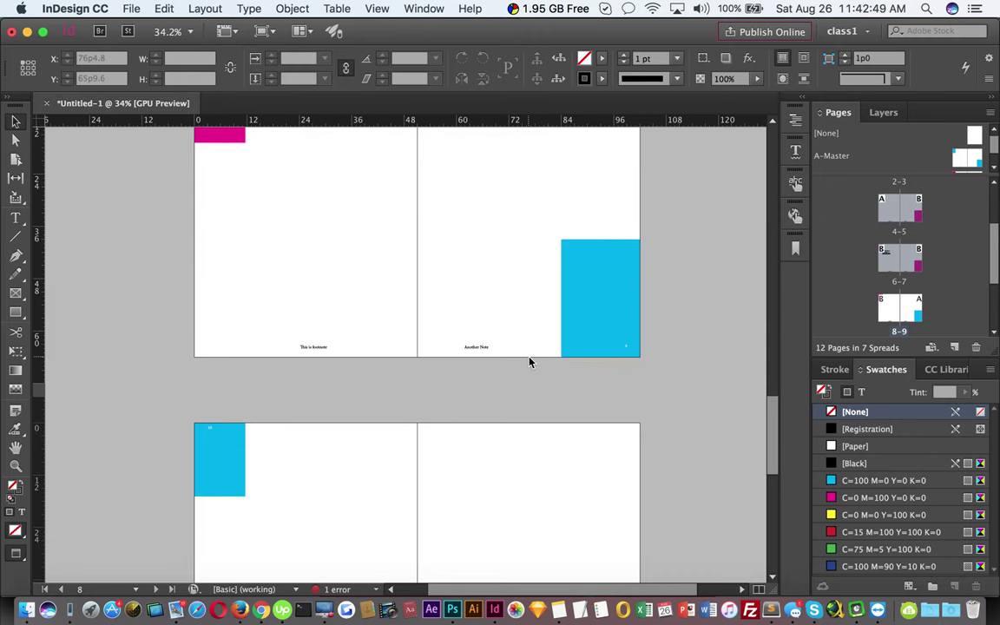
scroll(528, 358, "up", 5)
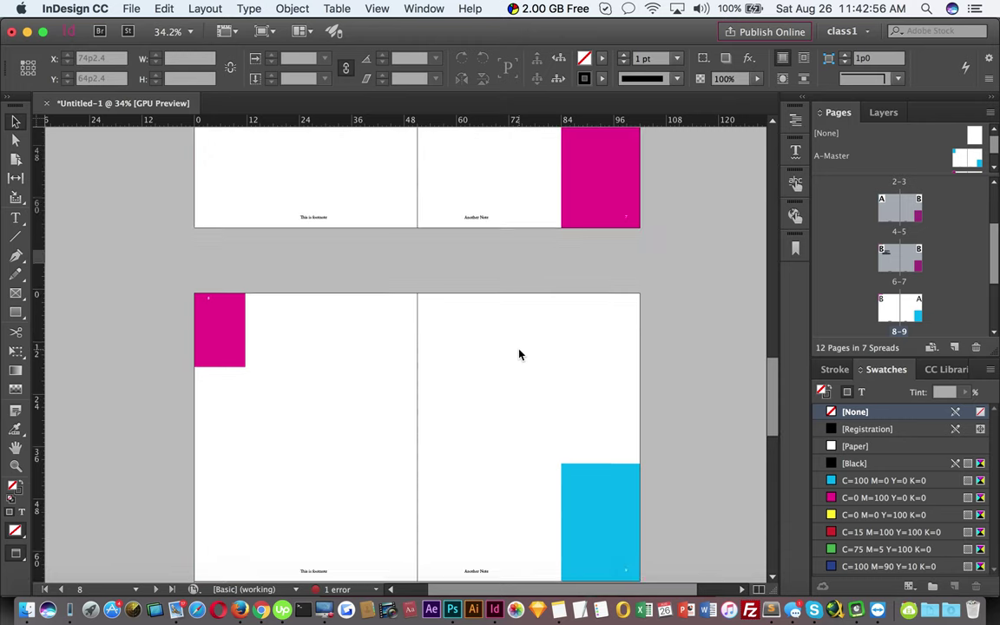
scroll(519, 354, "up", 3)
key("super+Tab")
key("super+Tab")
key("super+Tab")
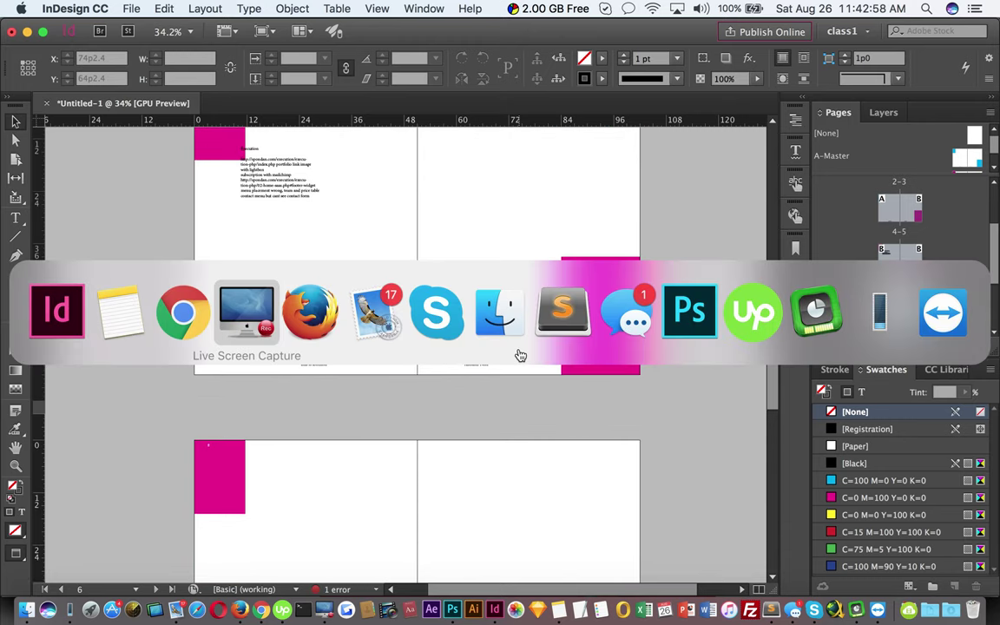
key("super+Tab")
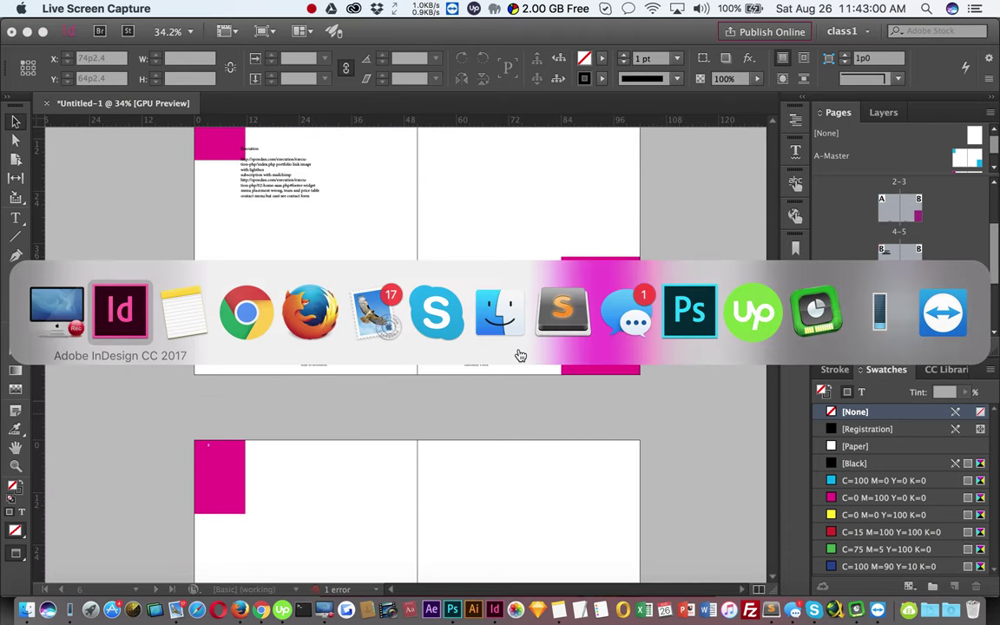
scroll(437, 392, "up", 7)
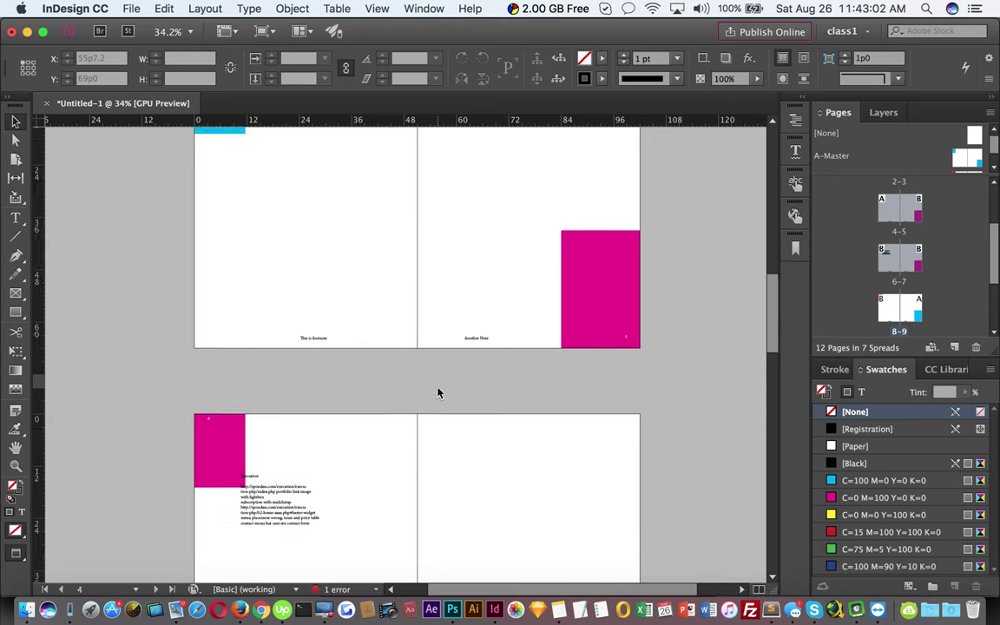
scroll(437, 392, "up", 20)
scroll(497, 449, "down", 3)
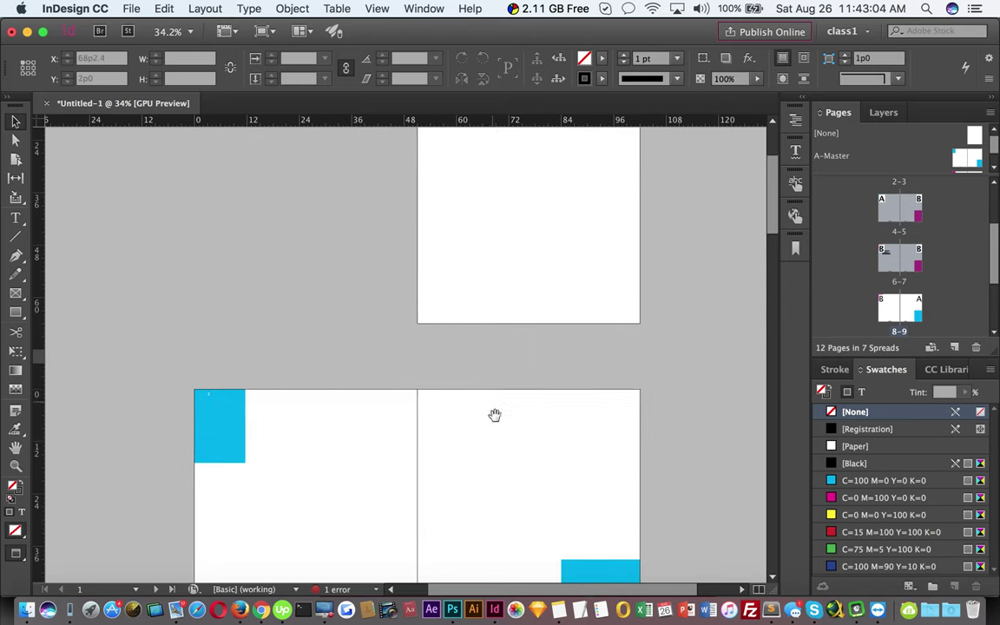
scroll(493, 405, "down", 5)
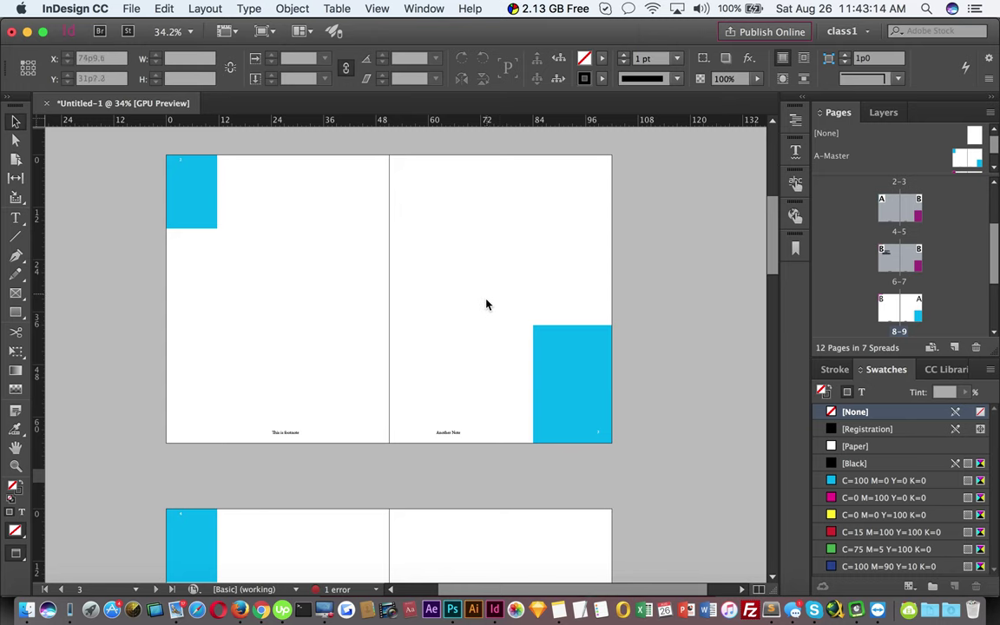
- Review the file formats available for exporting the document, then leave without exporting
left_click(131, 8)
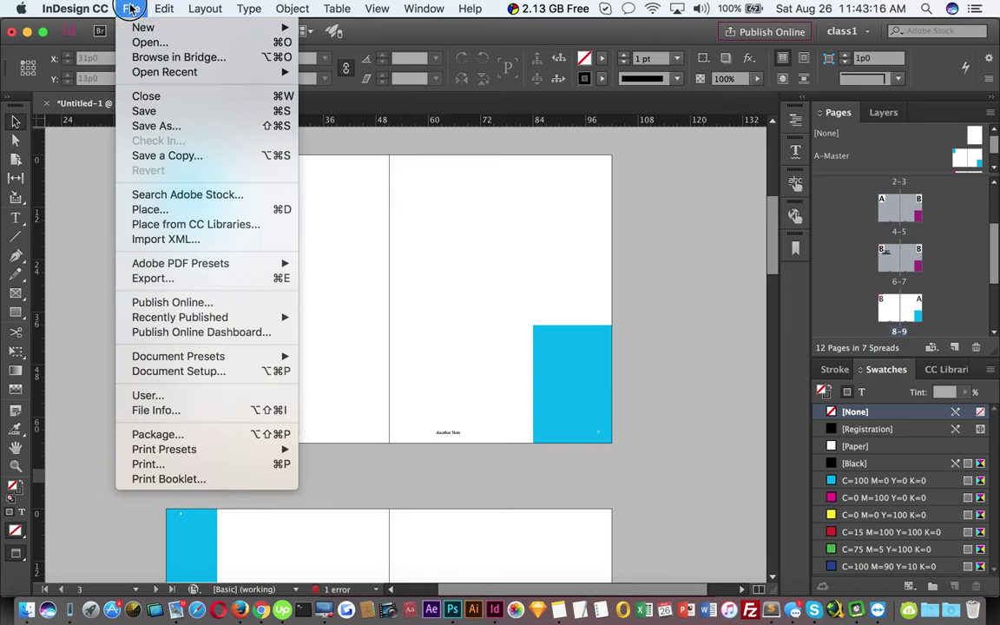
left_click(274, 280)
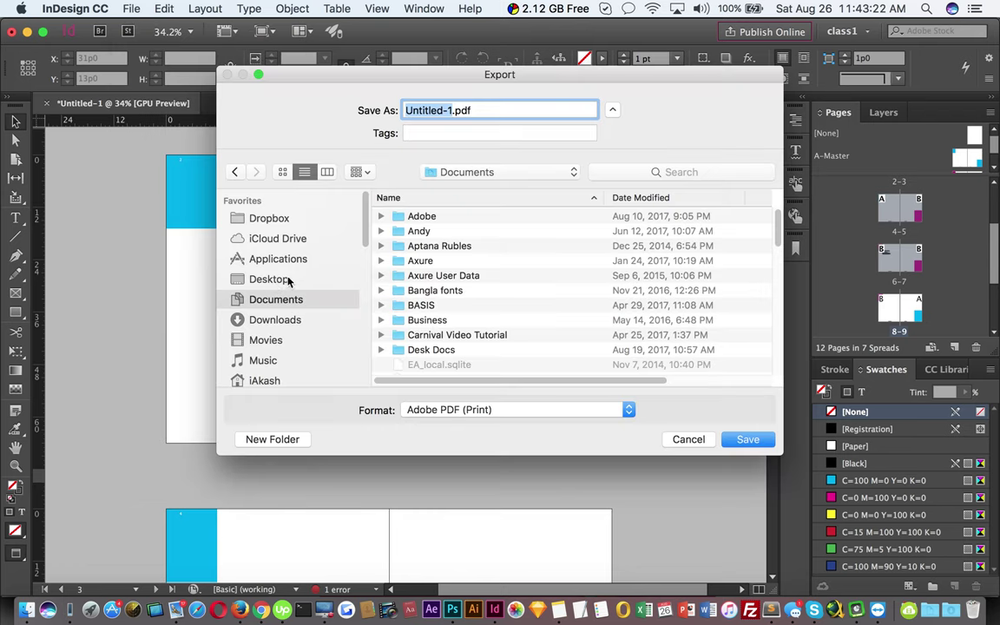
left_click_drag(562, 76, 508, 72)
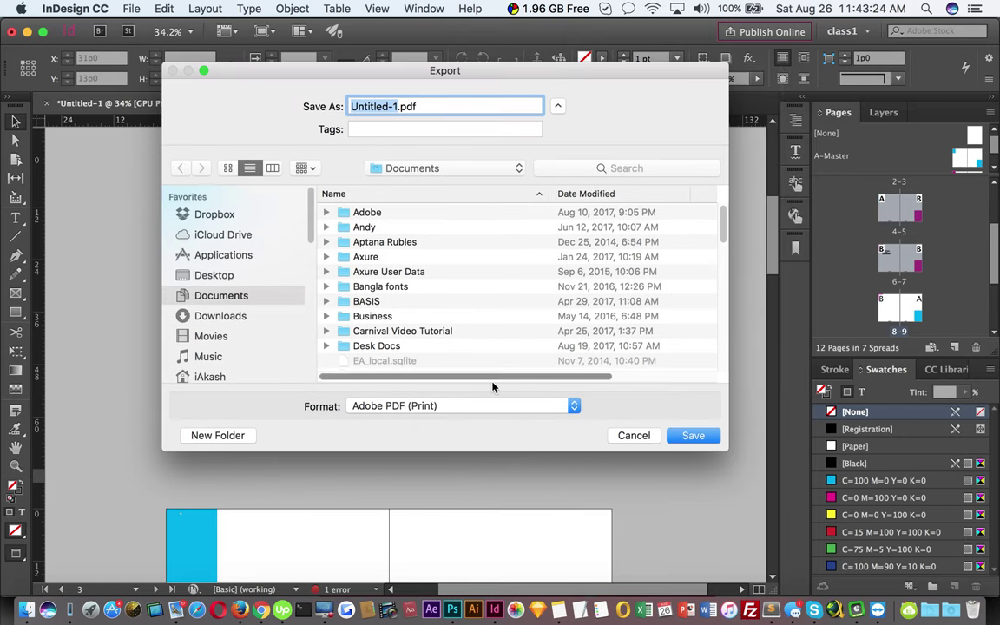
left_click(474, 408)
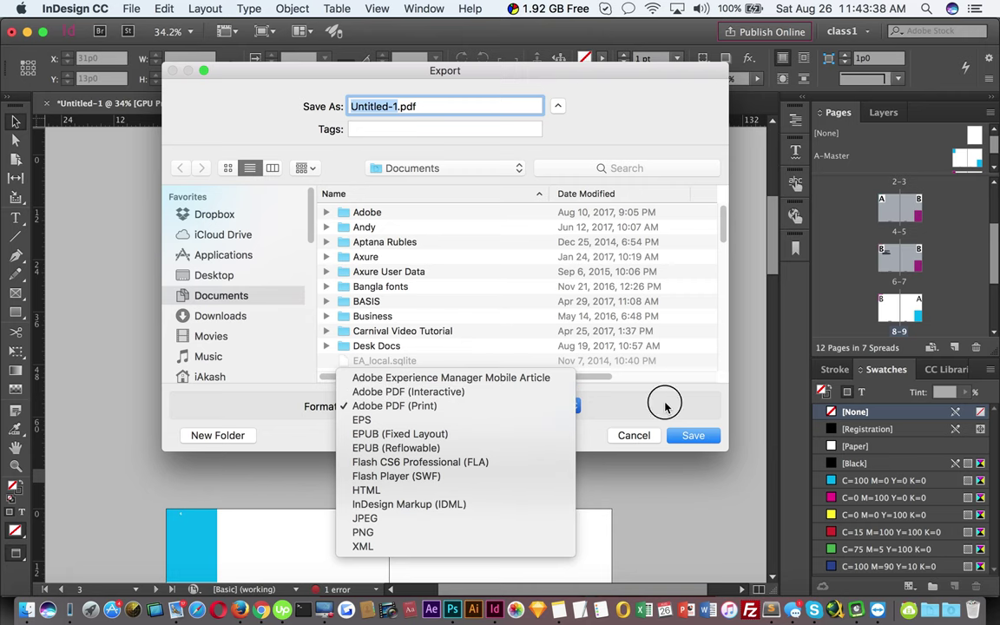
left_click(597, 363)
left_click(638, 436)
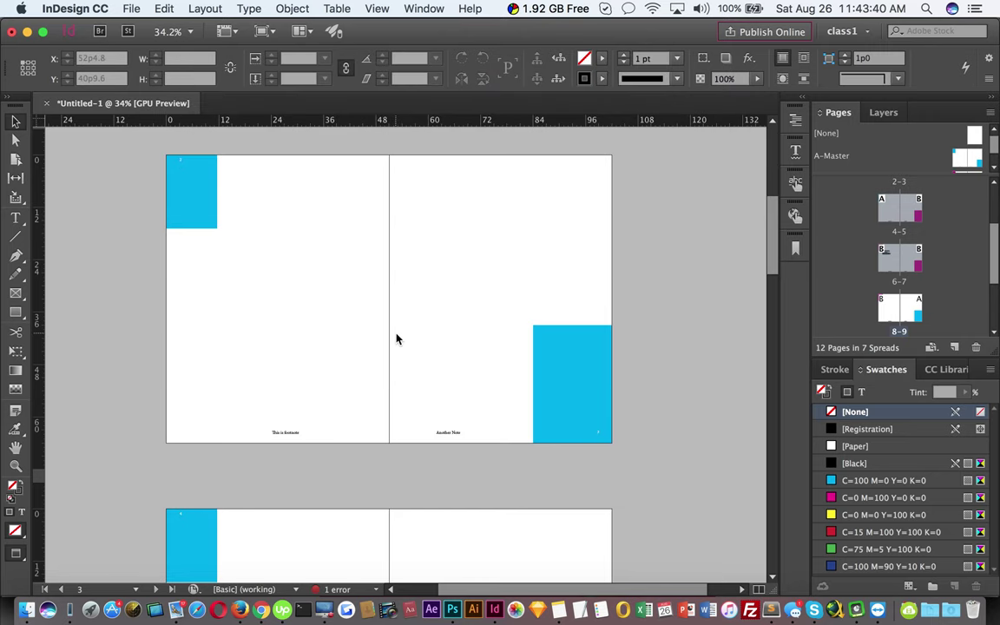
- Save the document to the Desktop as class3 in the InDesign CC 2017 document format
key("super+s")
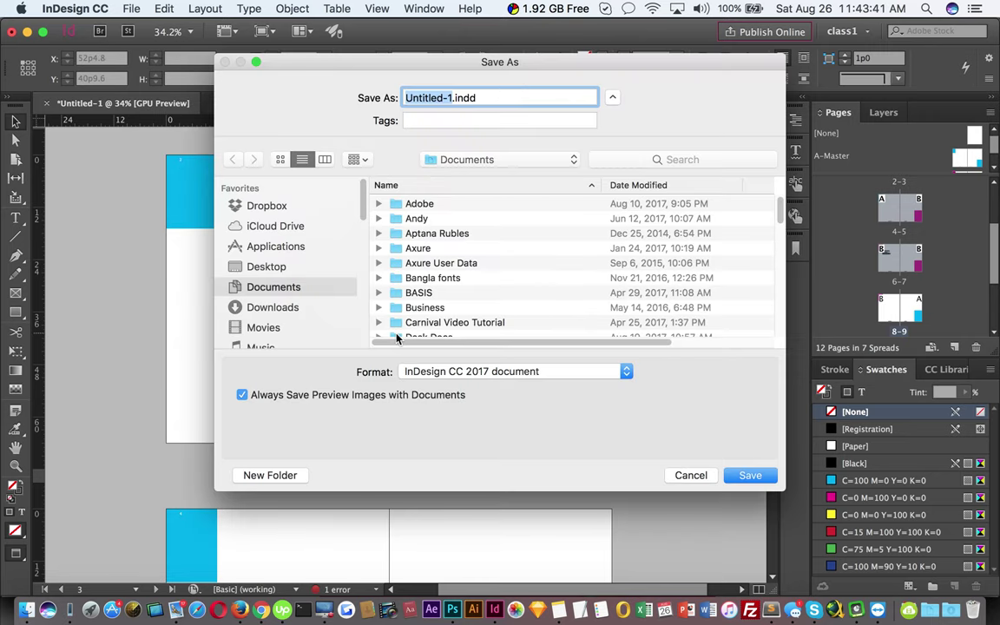
left_click(692, 475)
left_click(130, 7)
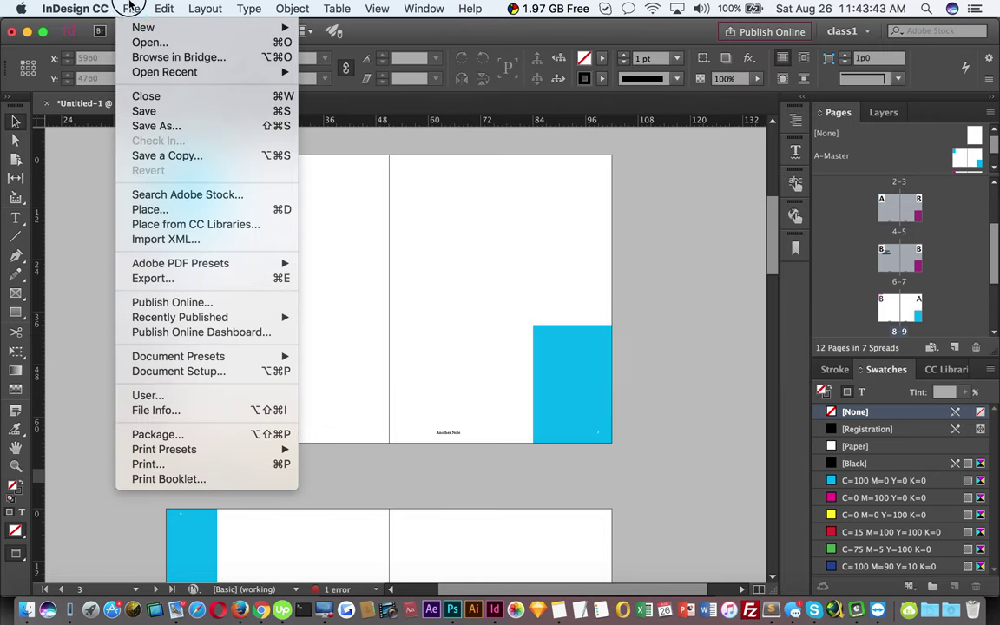
left_click(194, 115)
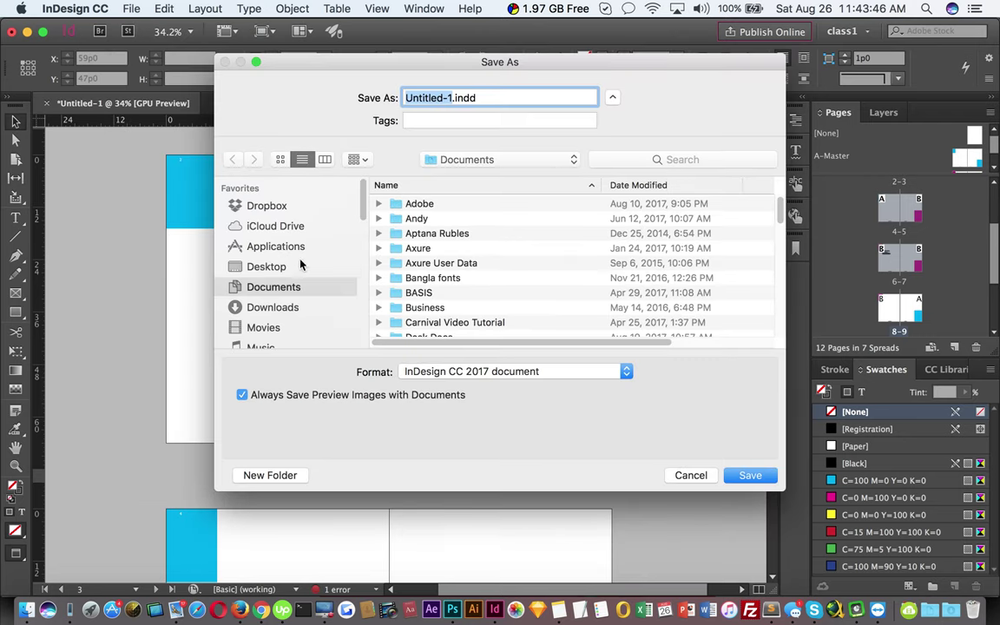
left_click(273, 265)
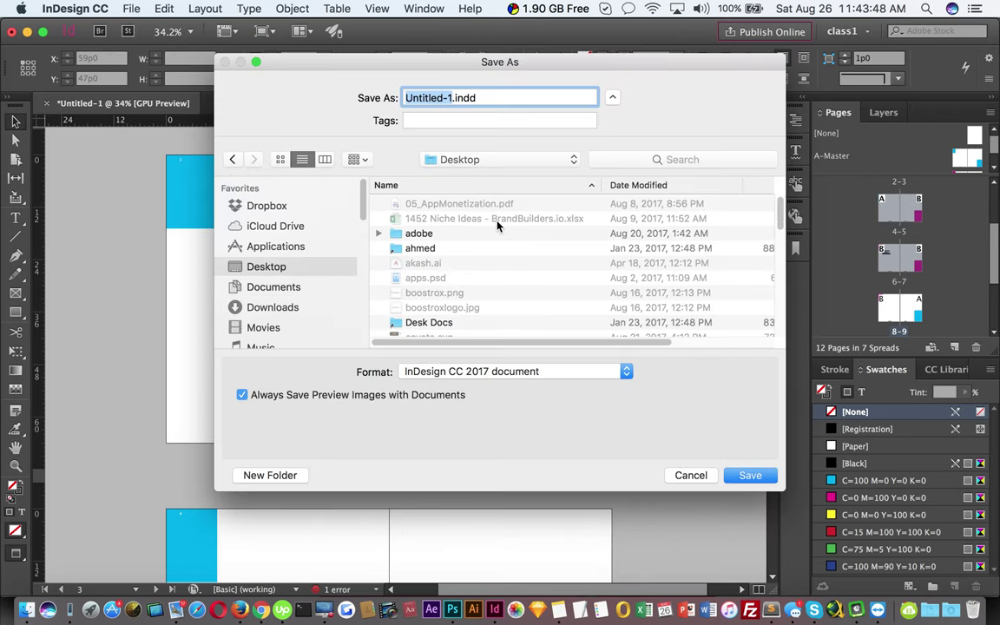
type("class3")
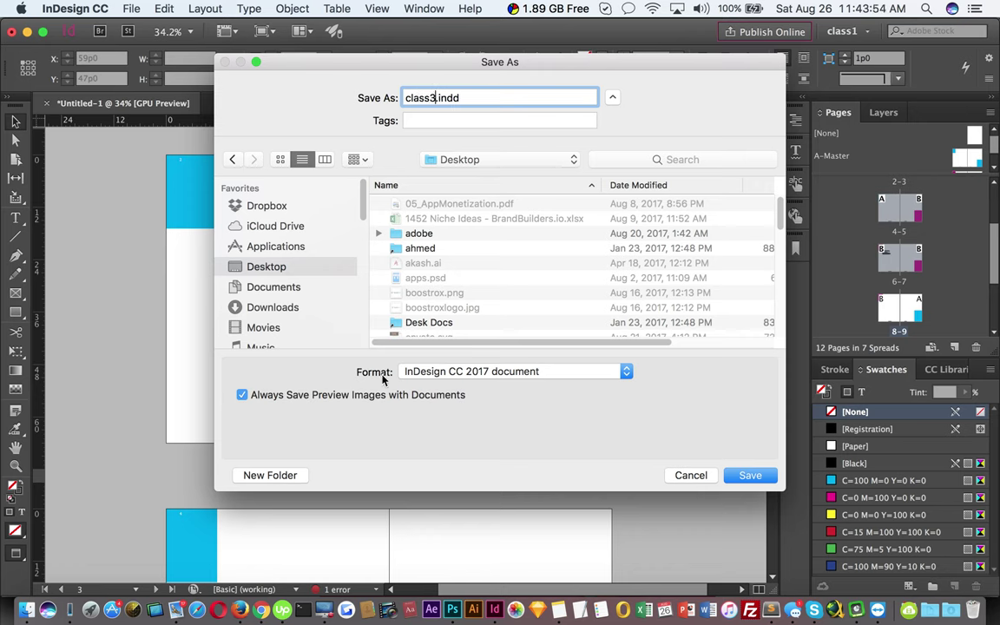
left_click(512, 379)
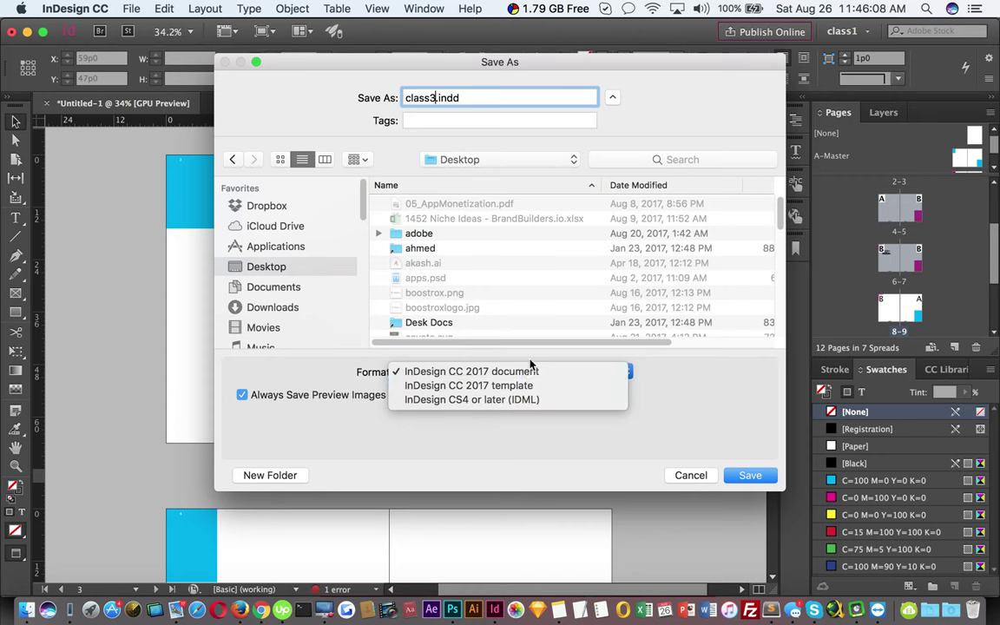
left_click(529, 370)
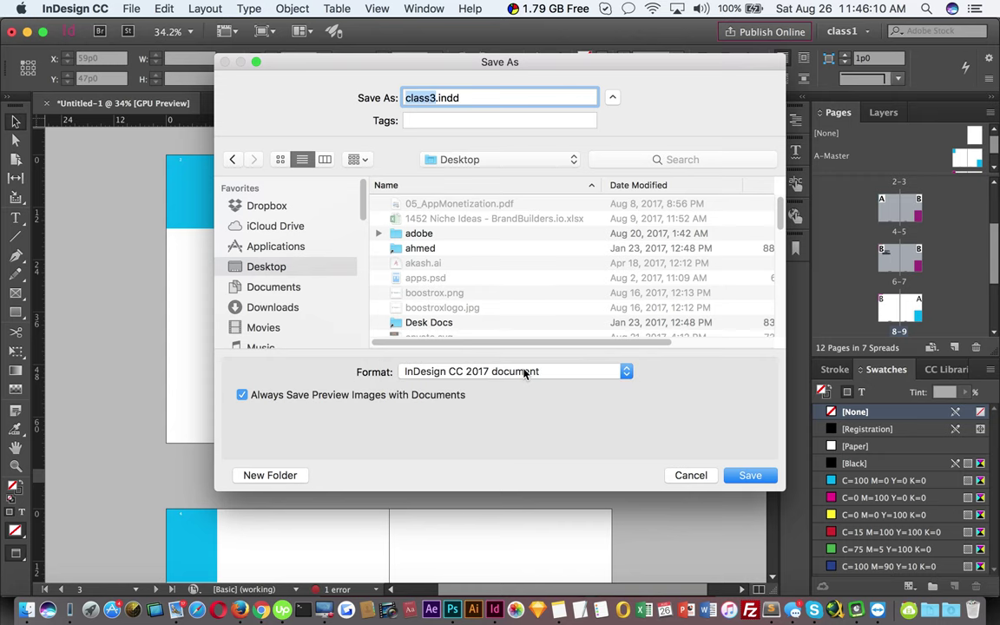
left_click(752, 476)
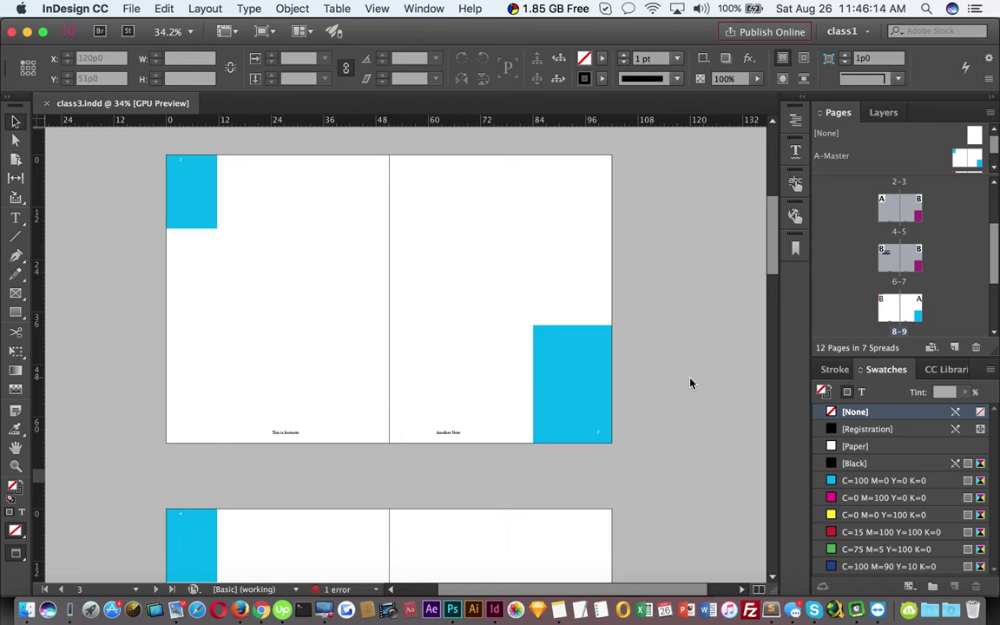
- Start exporting class3.pdf to the Desktop in Adobe PDF (Print) format, opening its PDF export settings
left_click(130, 8)
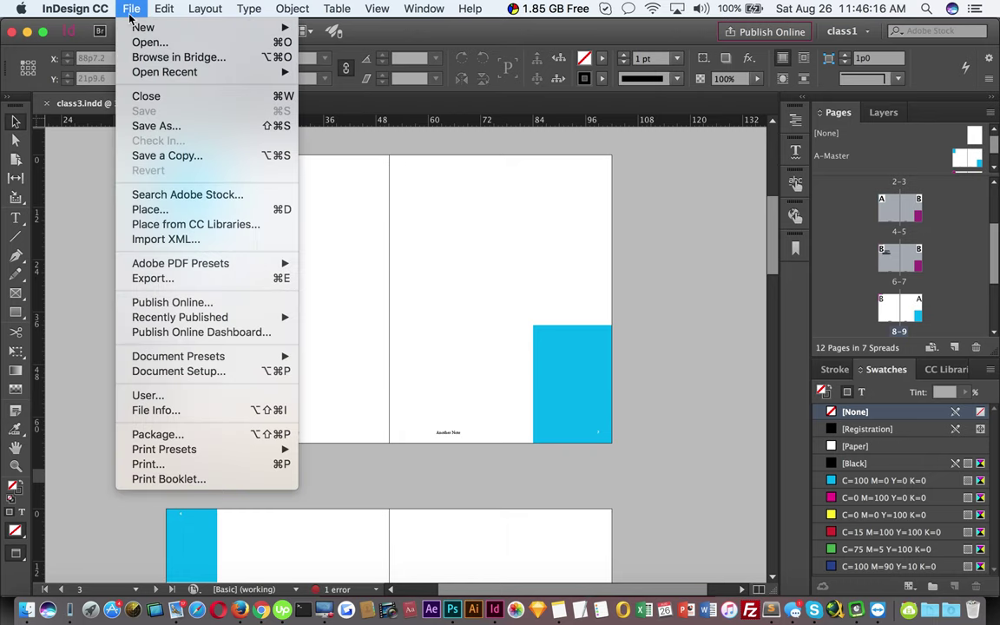
left_click(179, 278)
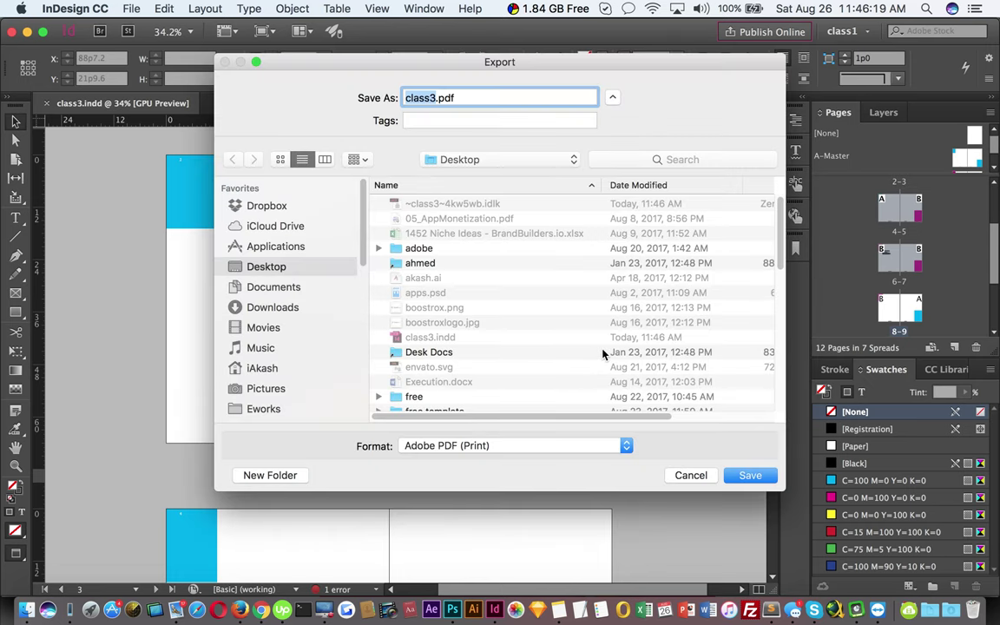
left_click(535, 446)
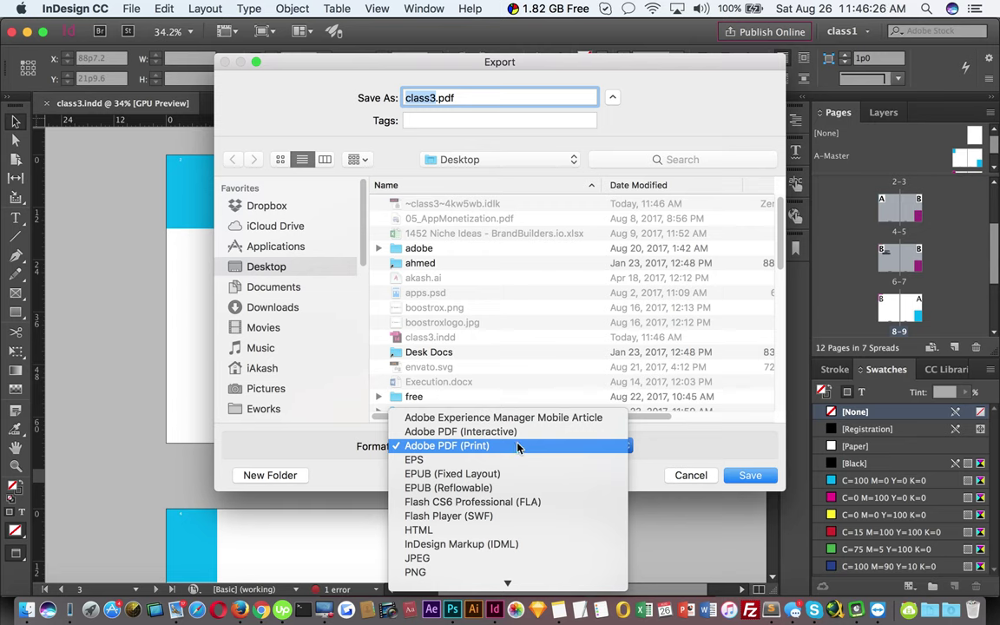
scroll(518, 446, "down", 1)
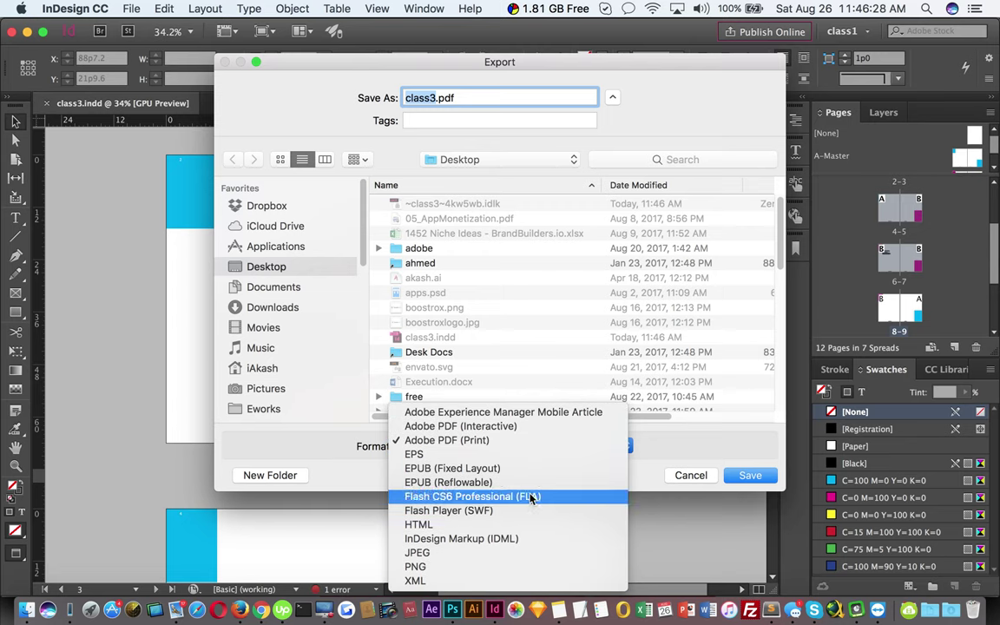
left_click(683, 445)
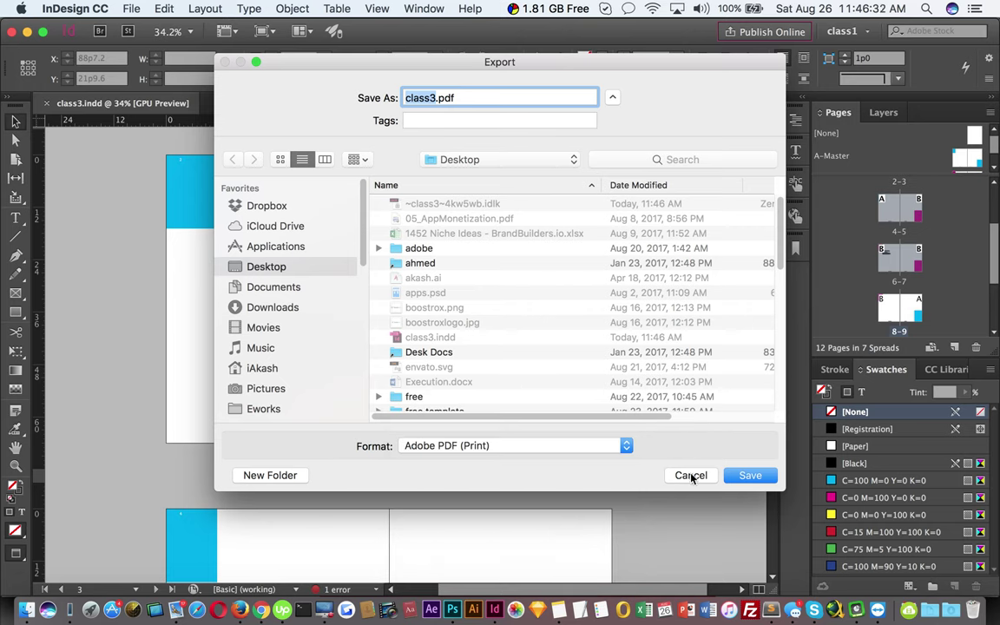
left_click(691, 477)
left_click(751, 475)
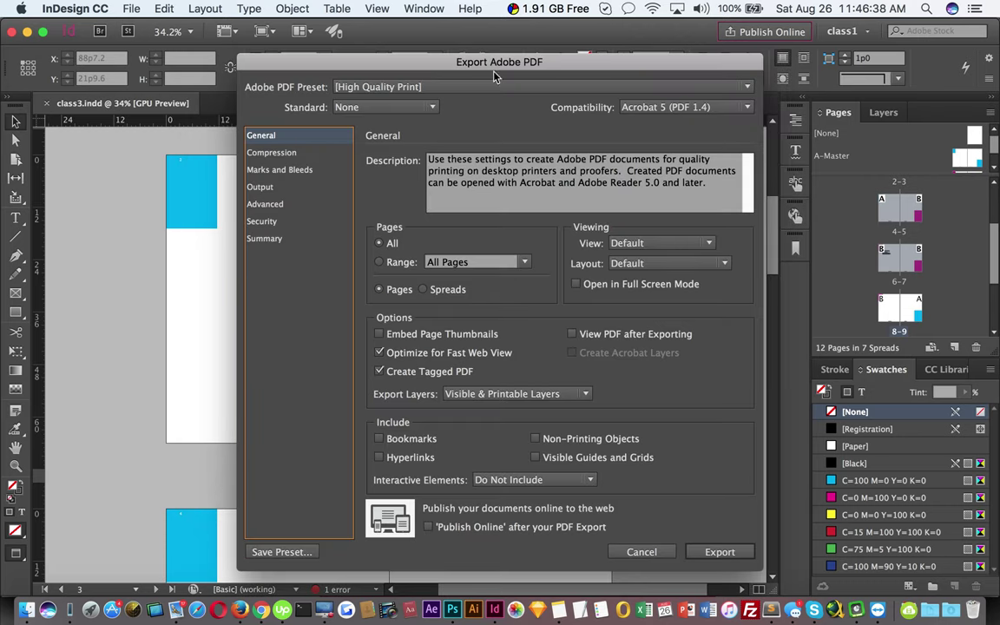
- Set the Adobe PDF preset for the export to [Smallest File Size]
left_click(482, 66)
left_click_drag(481, 66, 438, 53)
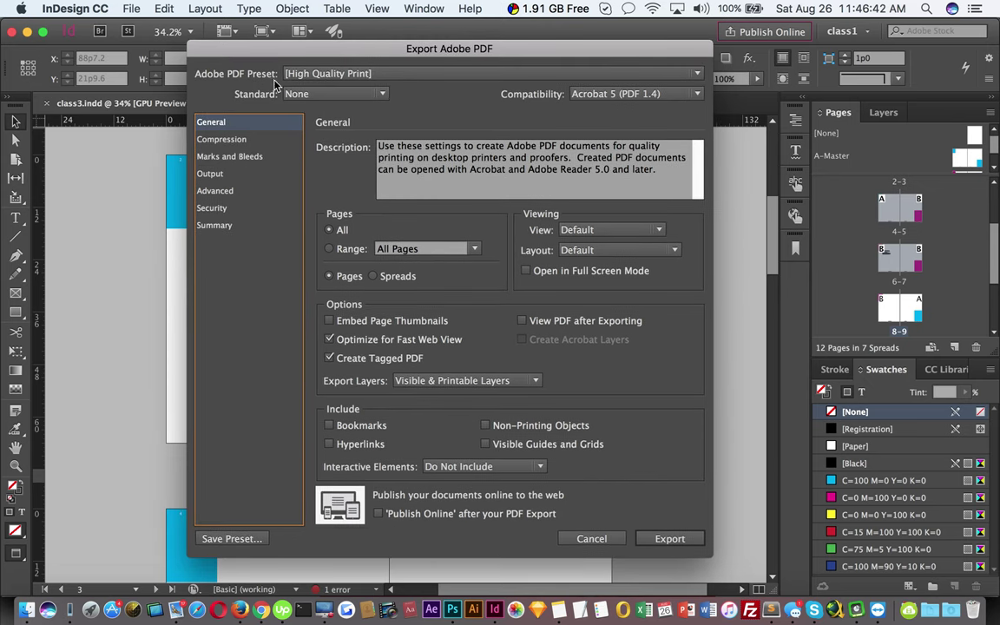
left_click(502, 75)
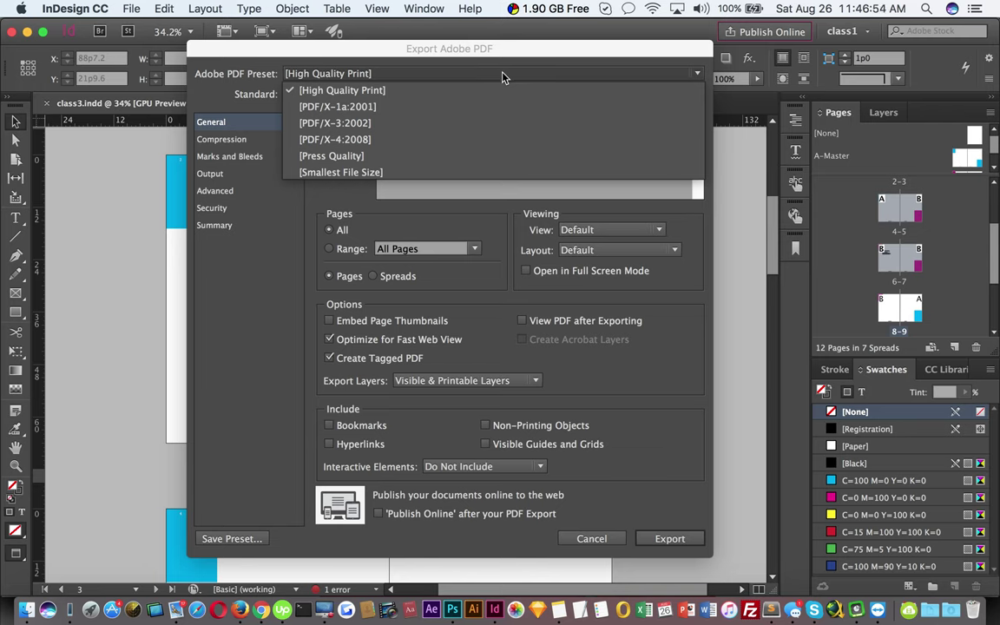
left_click(345, 173)
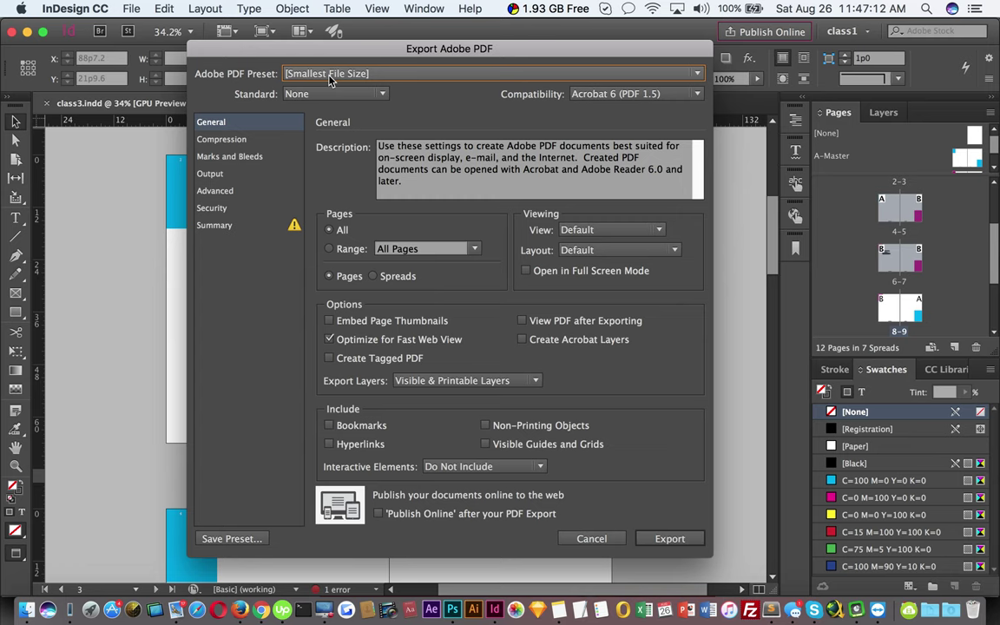
- Compare the compression settings of the [High Quality Print], [Smallest File Size] and [Press Quality] presets, leaving [High Quality Print] selected
left_click(222, 140)
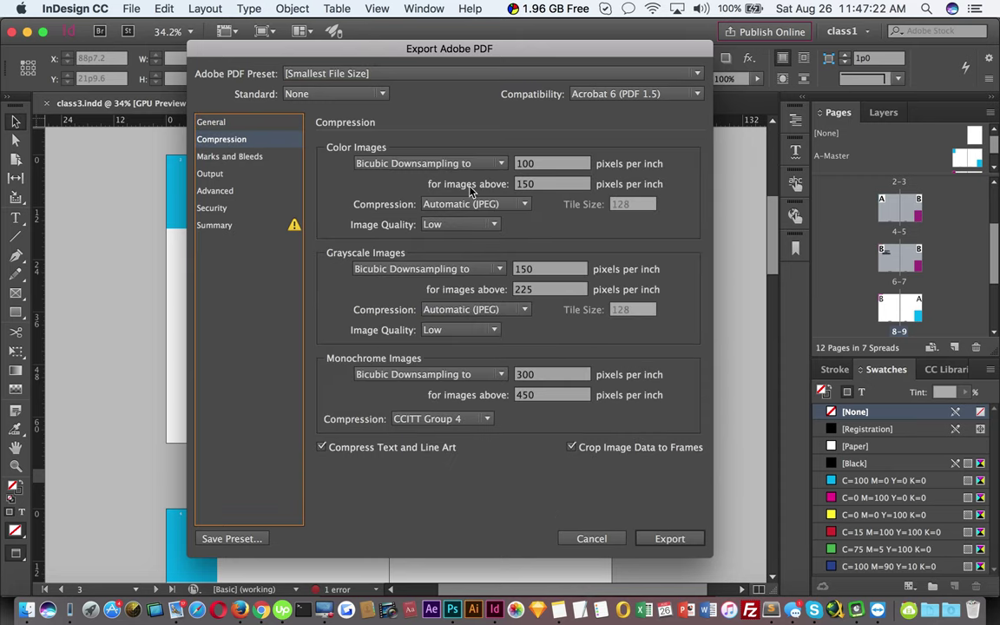
left_click(438, 73)
left_click(384, 91)
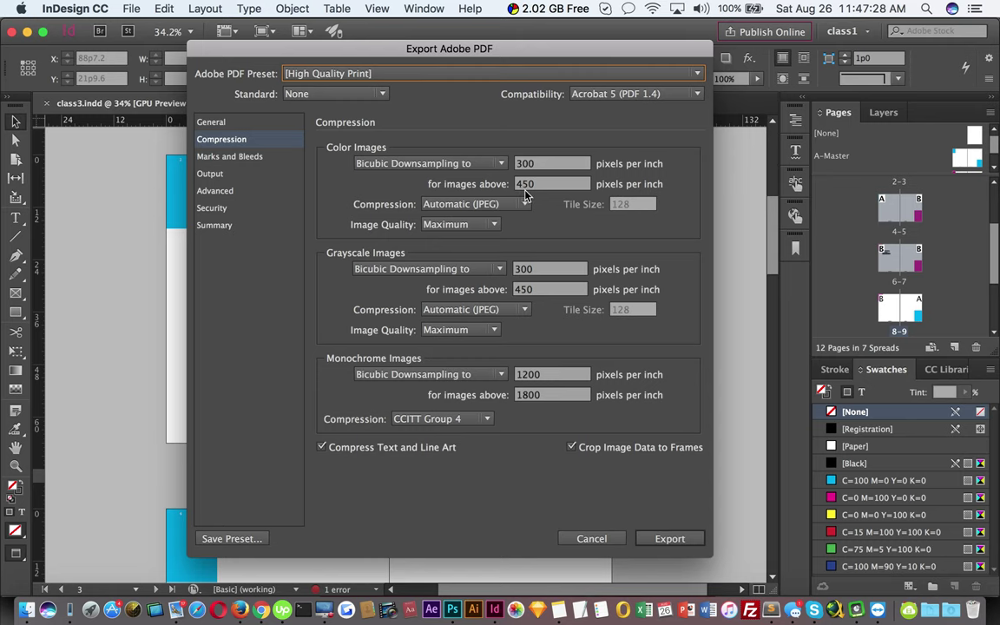
left_click(418, 76)
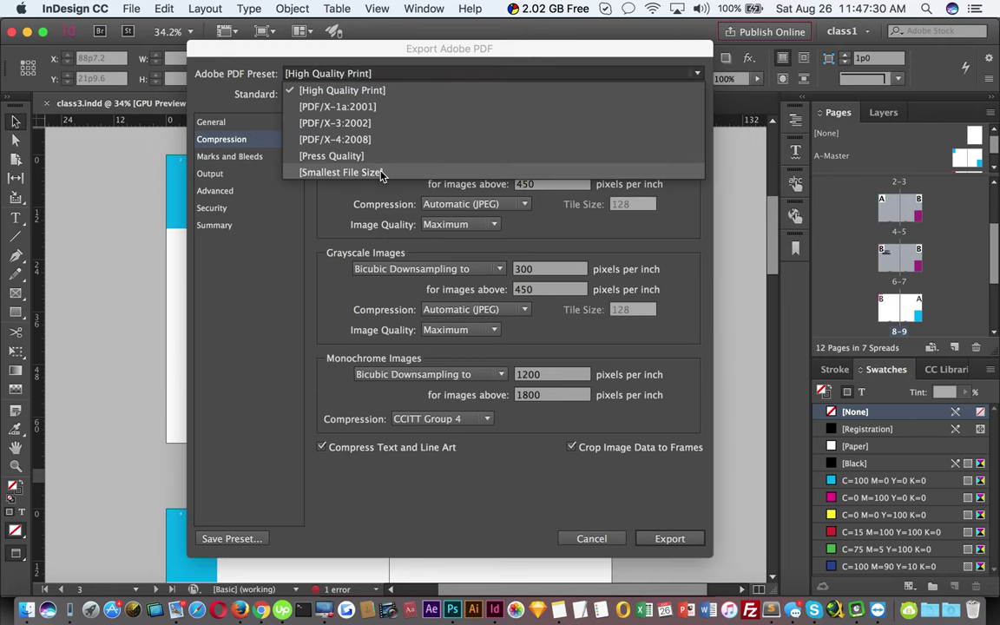
left_click(378, 173)
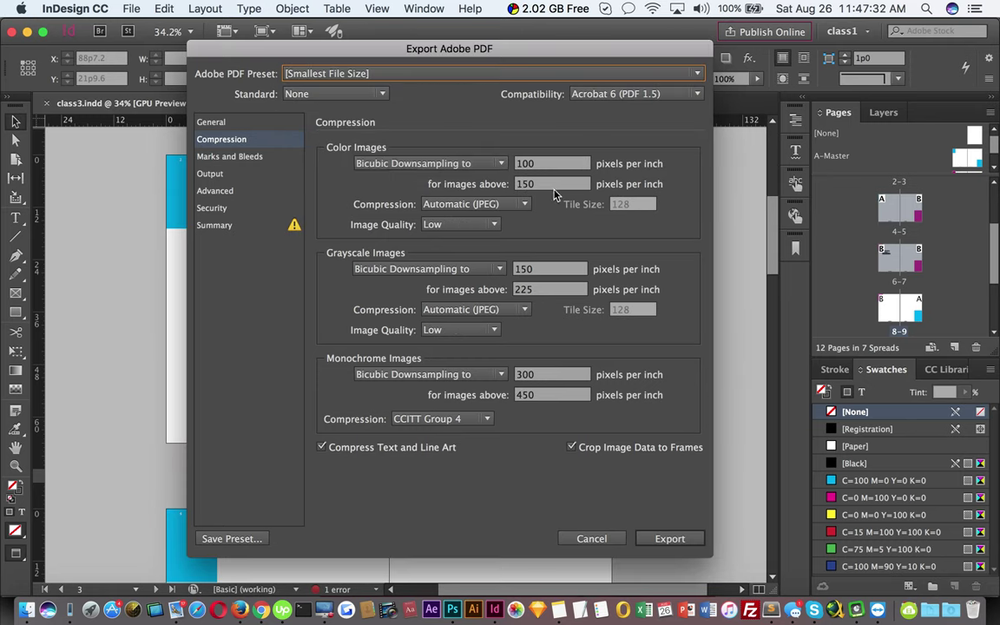
left_click(424, 73)
left_click(393, 156)
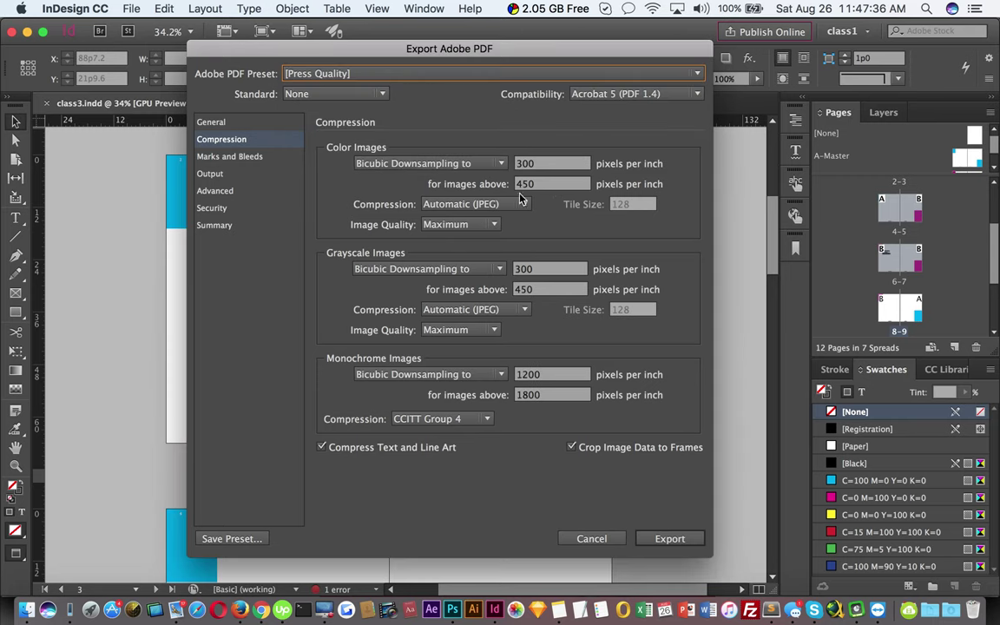
left_click(393, 75)
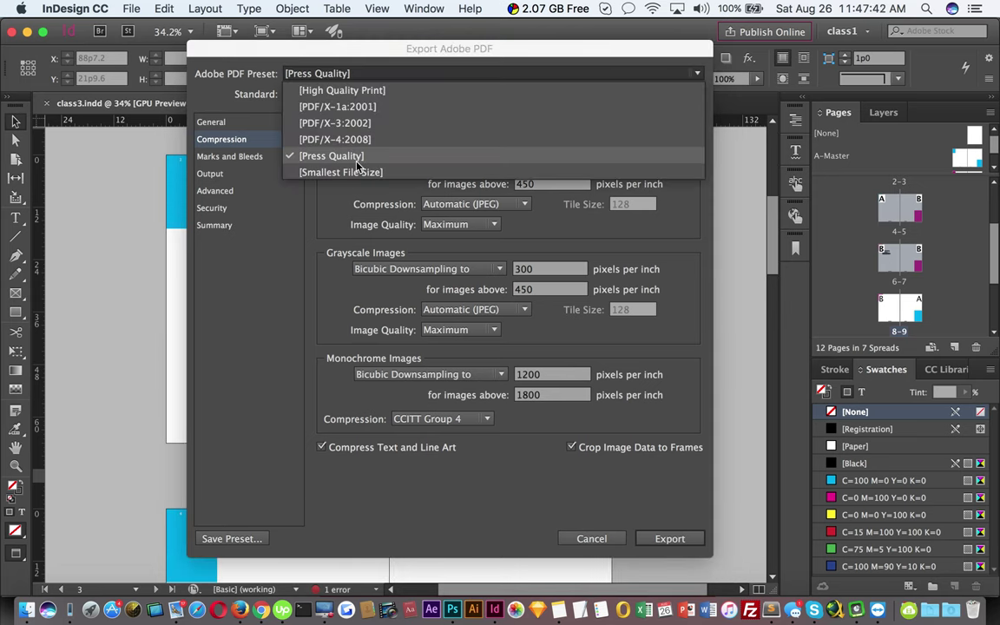
left_click(369, 91)
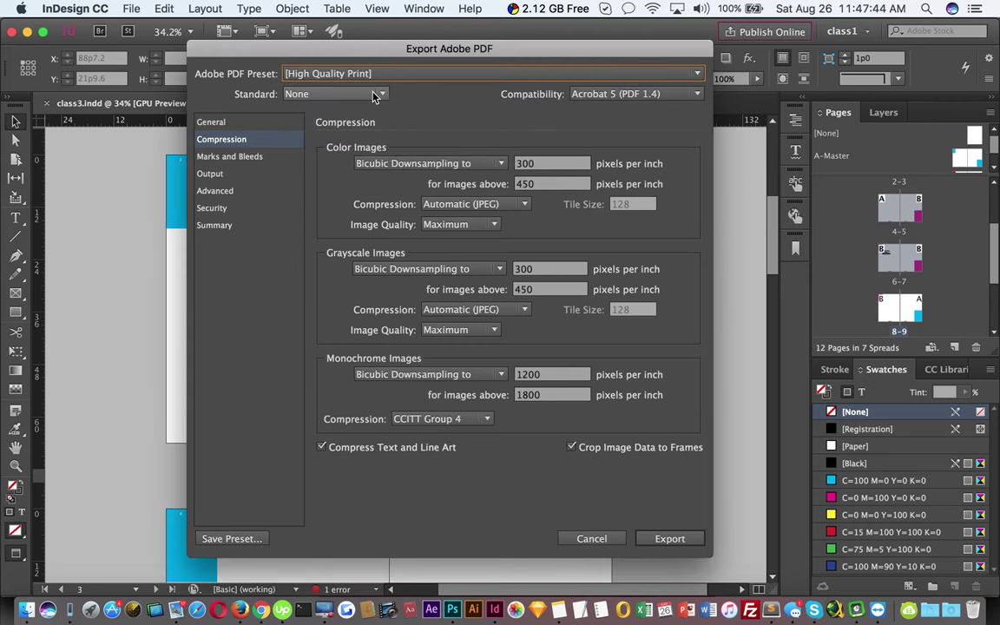
- Set the PDF export to the All Pages range and output the pages as spreads
left_click(212, 123)
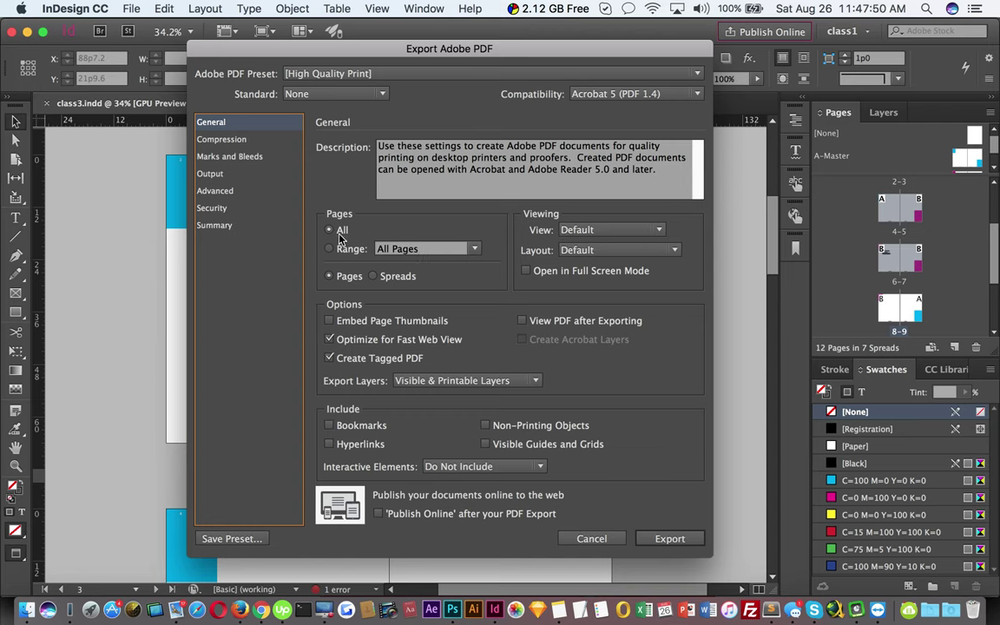
left_click(474, 249)
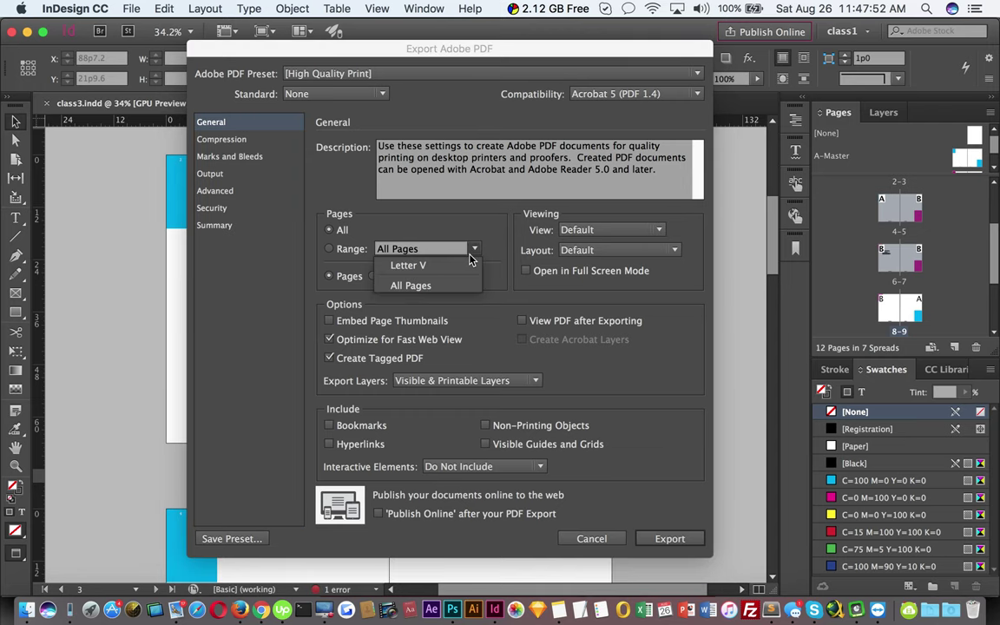
left_click(405, 249)
left_click(329, 249)
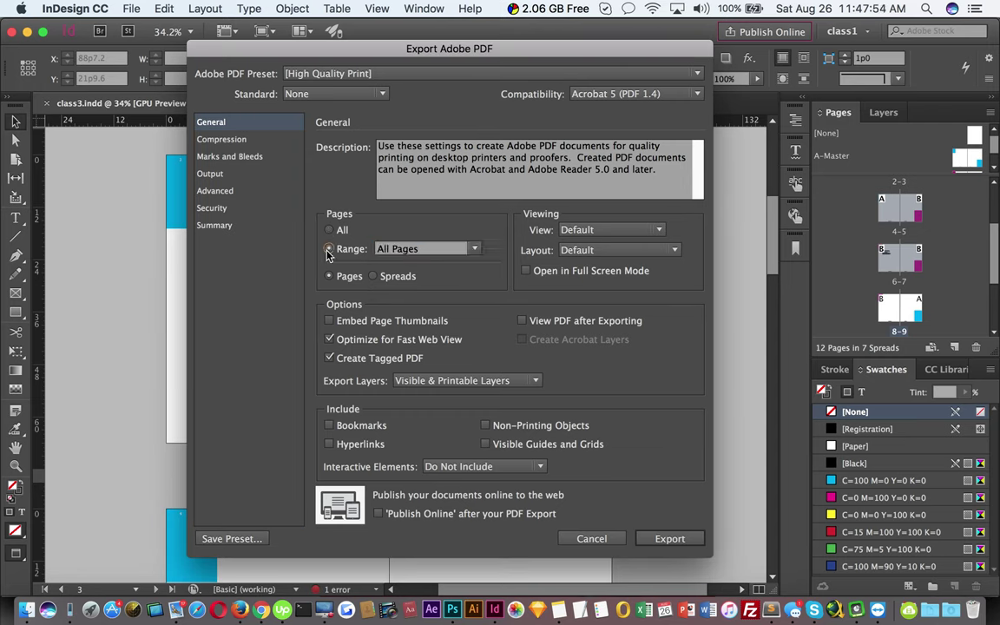
left_click(405, 249)
left_click_drag(408, 249, 291, 243)
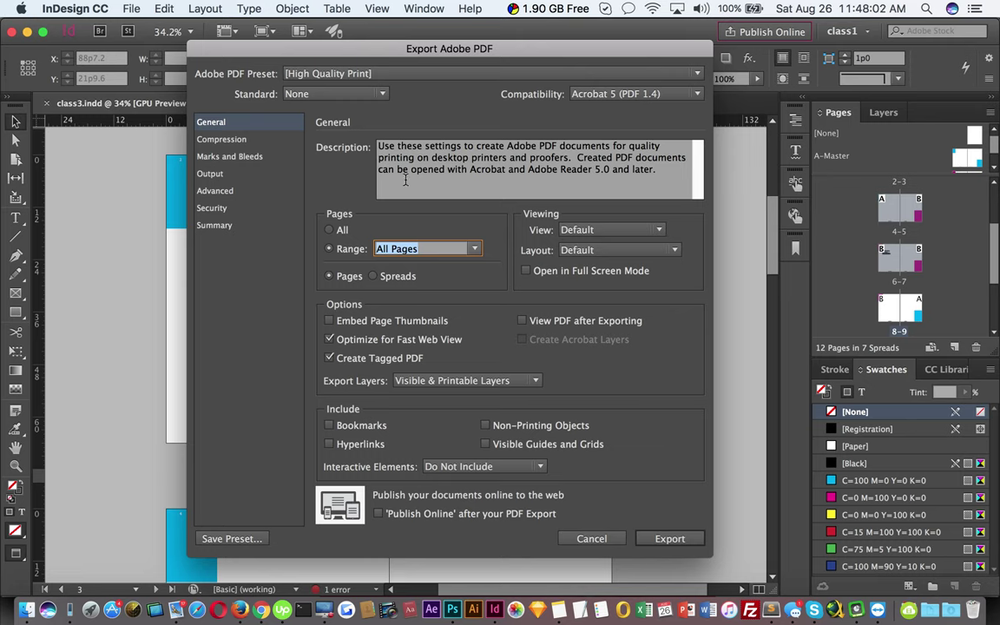
left_click(374, 276)
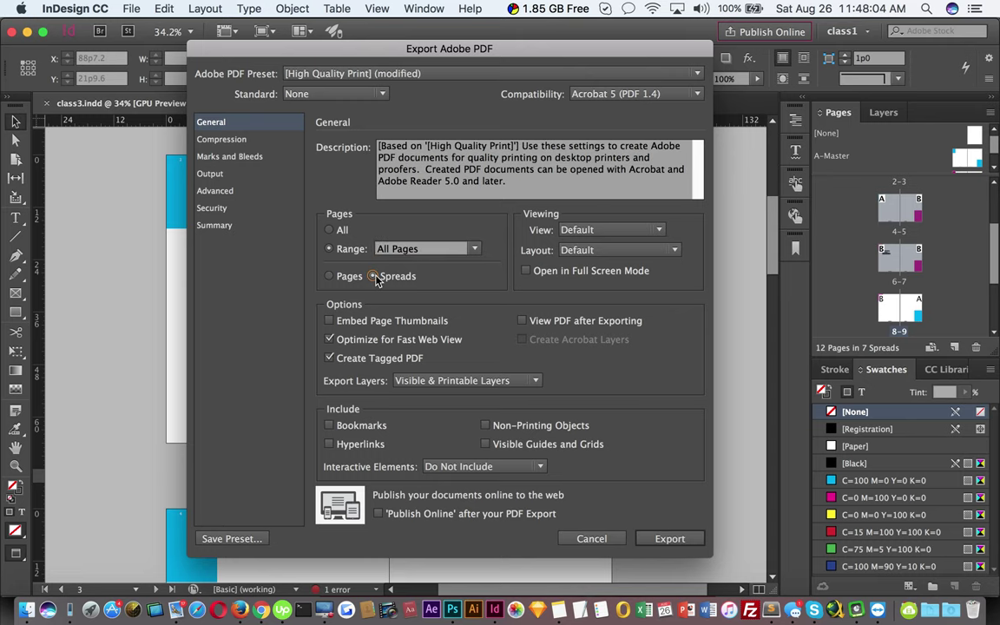
left_click(329, 276)
left_click(373, 276)
- Check the advanced PDF export settings, then start the export and cancel it
left_click(217, 191)
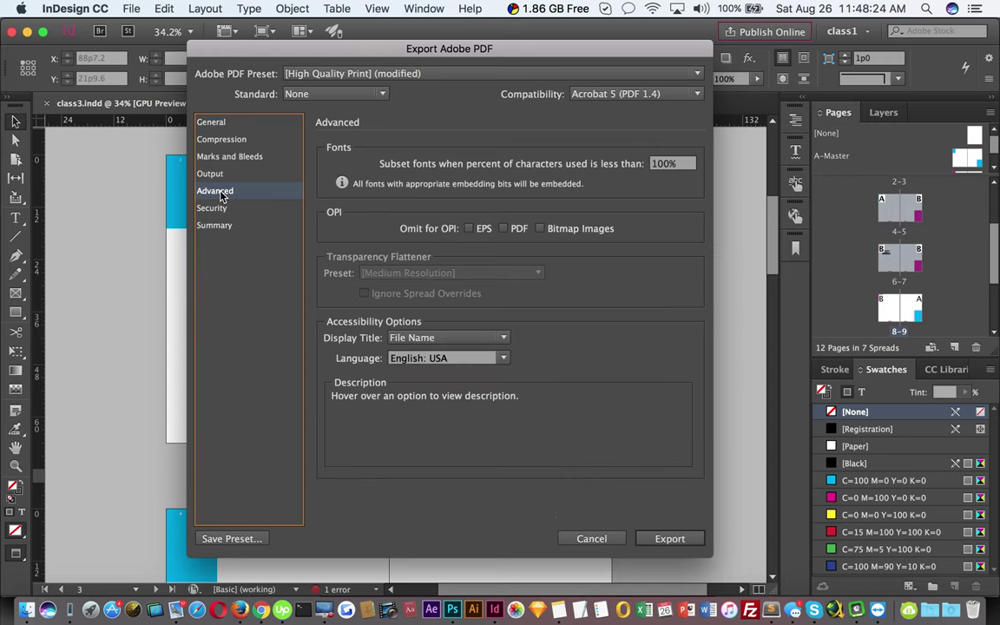
left_click(220, 127)
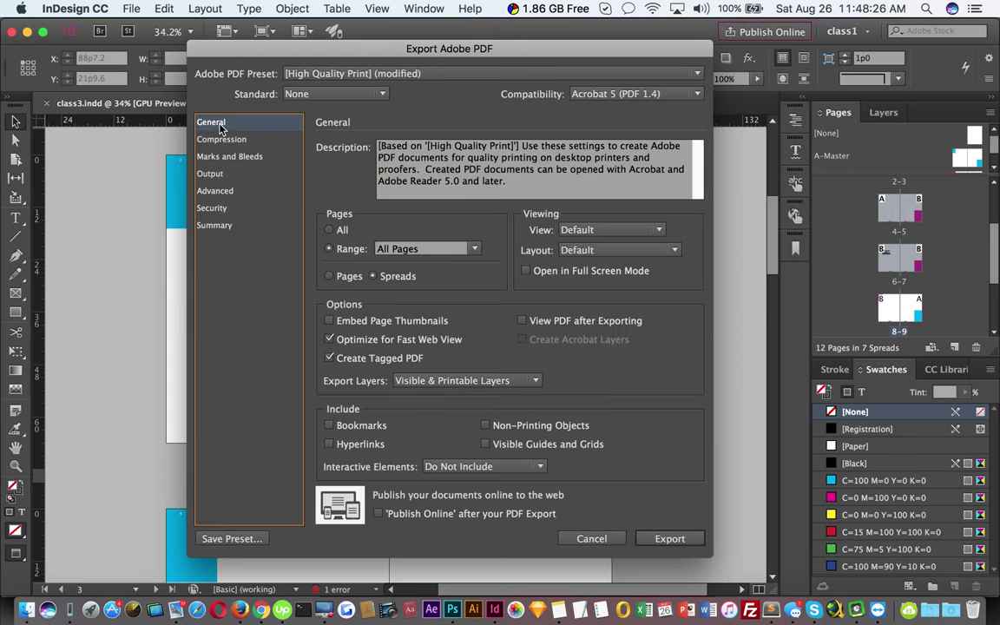
left_click(673, 539)
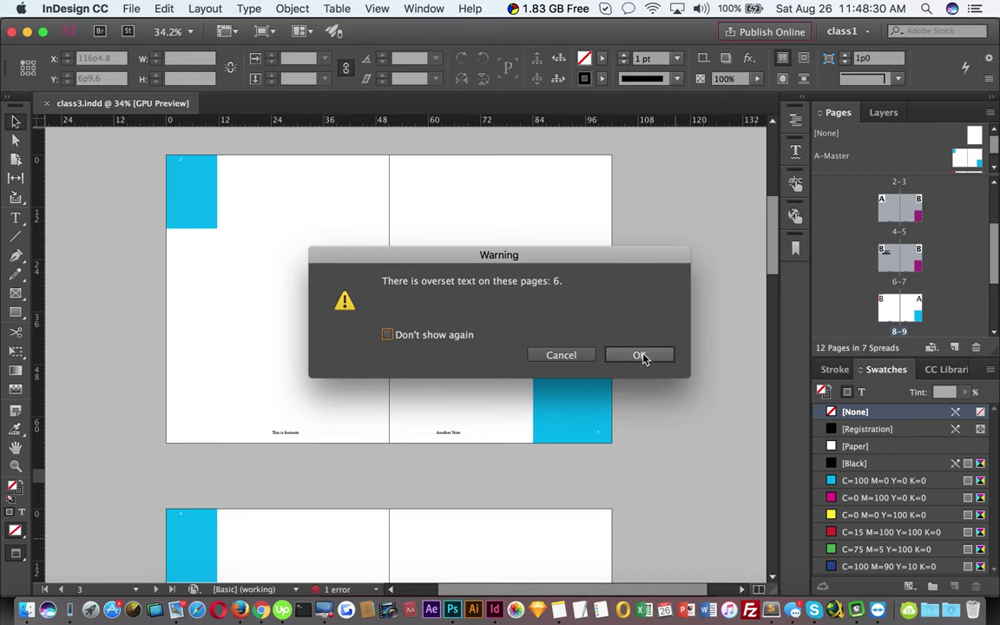
left_click(567, 357)
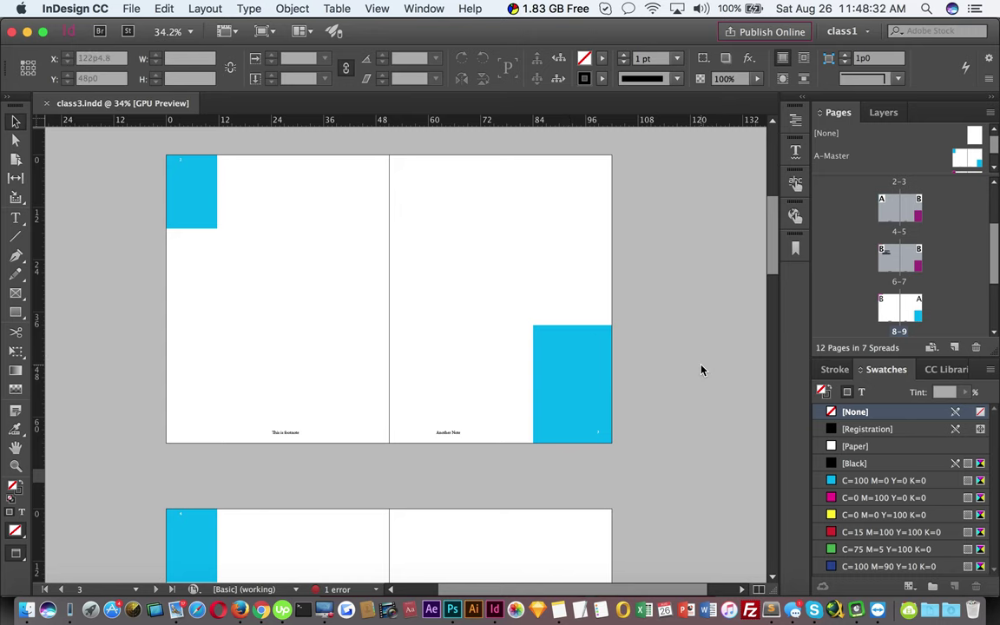
- Open the Publish Online window for the document, then close it without publishing
left_click(129, 9)
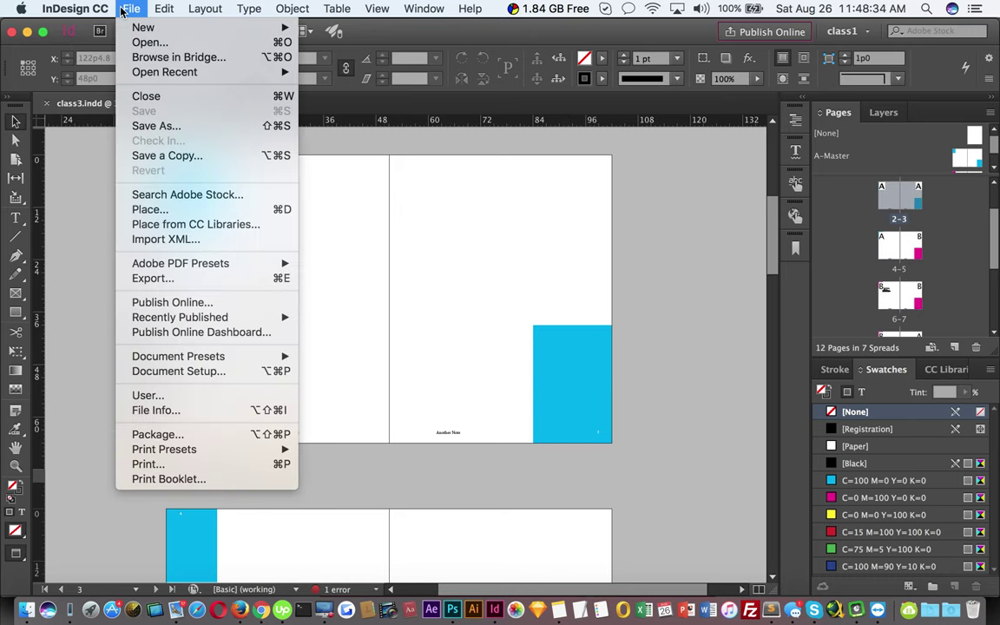
mouse_move(230, 320)
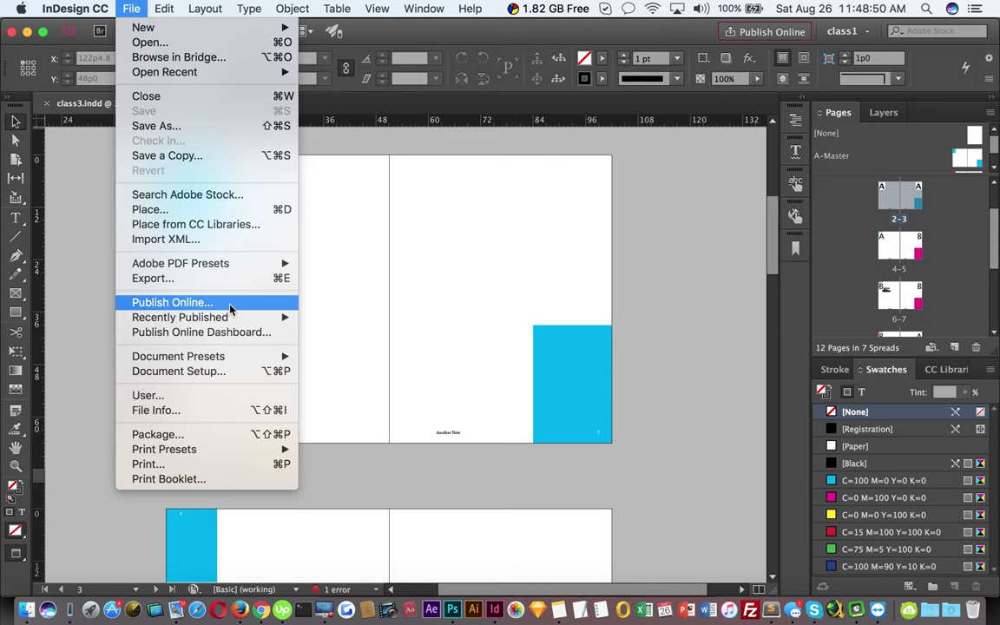
left_click(230, 308)
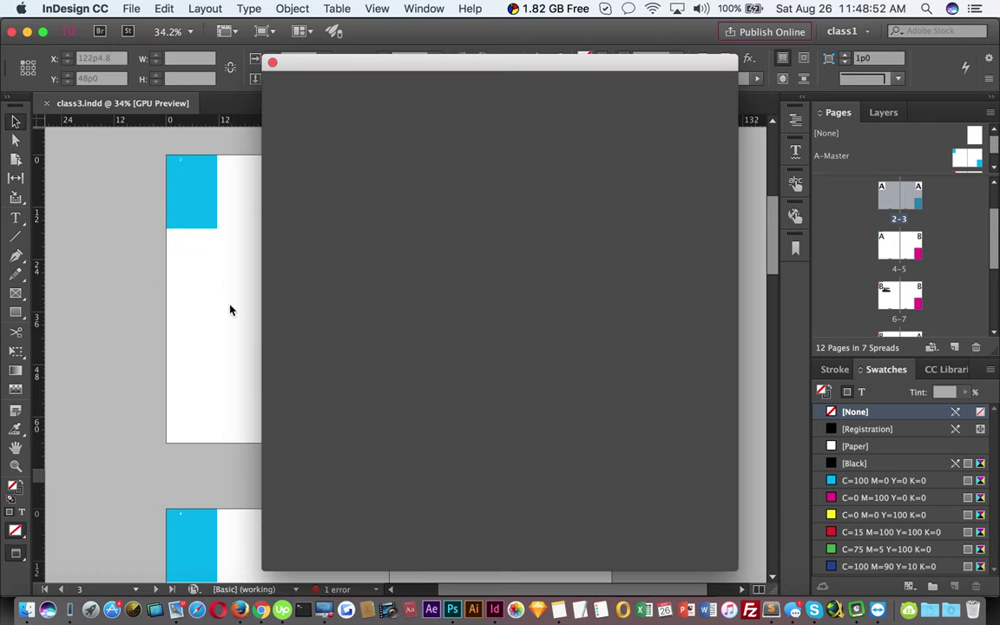
key("Escape")
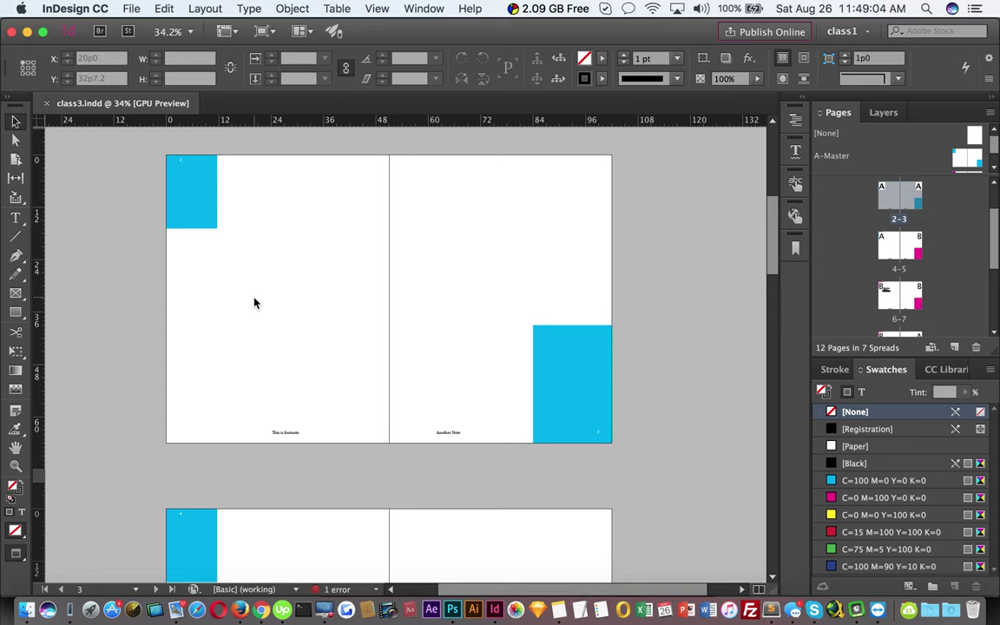
- Switch to Notes and highlight the course topics "Creating and applying master pages" and "Overriding master page items"
scroll(540, 357, "down", 10)
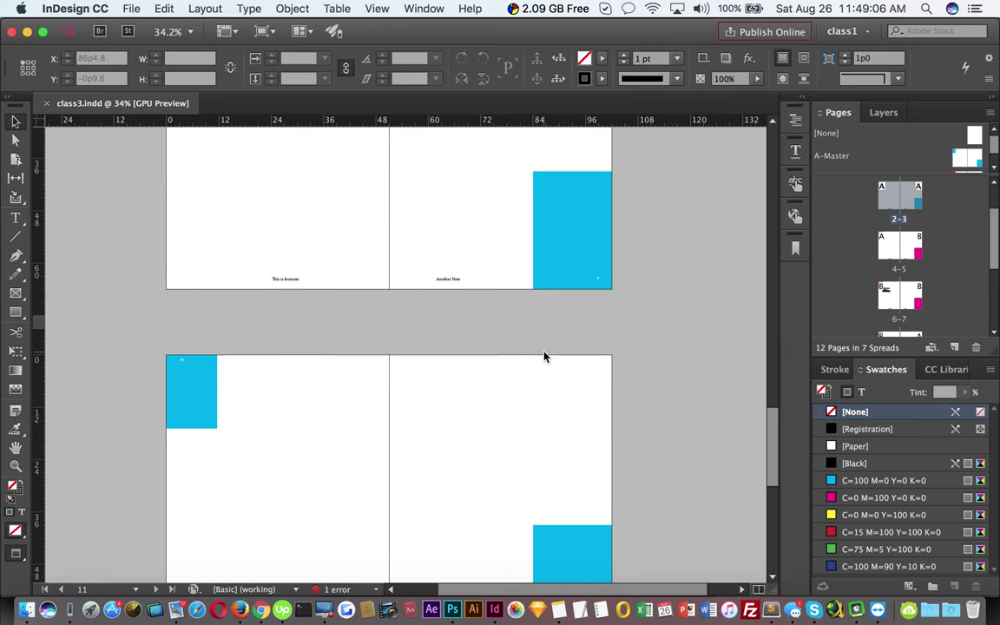
scroll(545, 355, "up", 15)
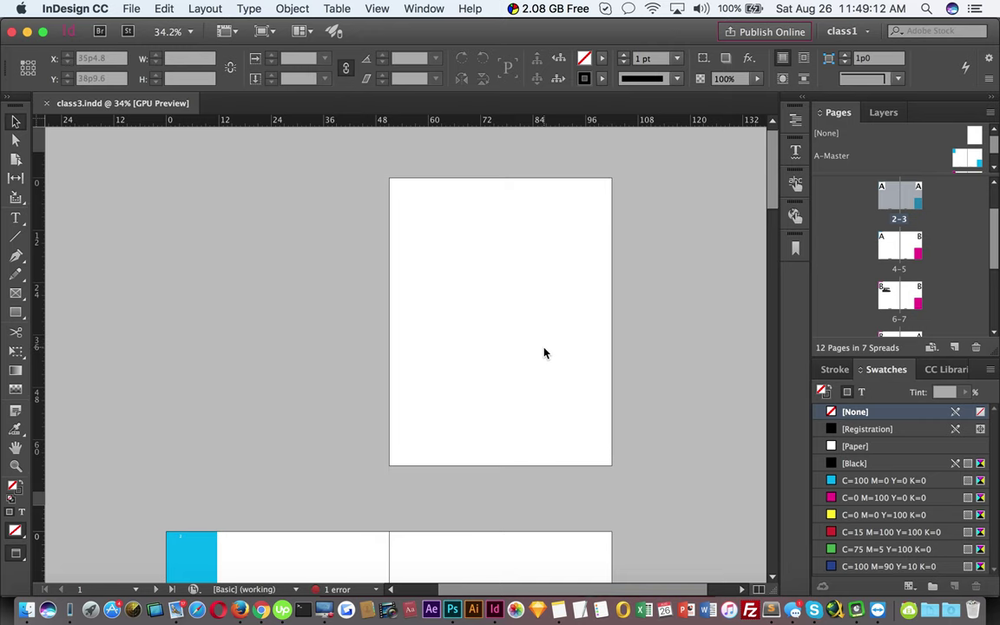
key("super+Tab")
key("super+Tab")
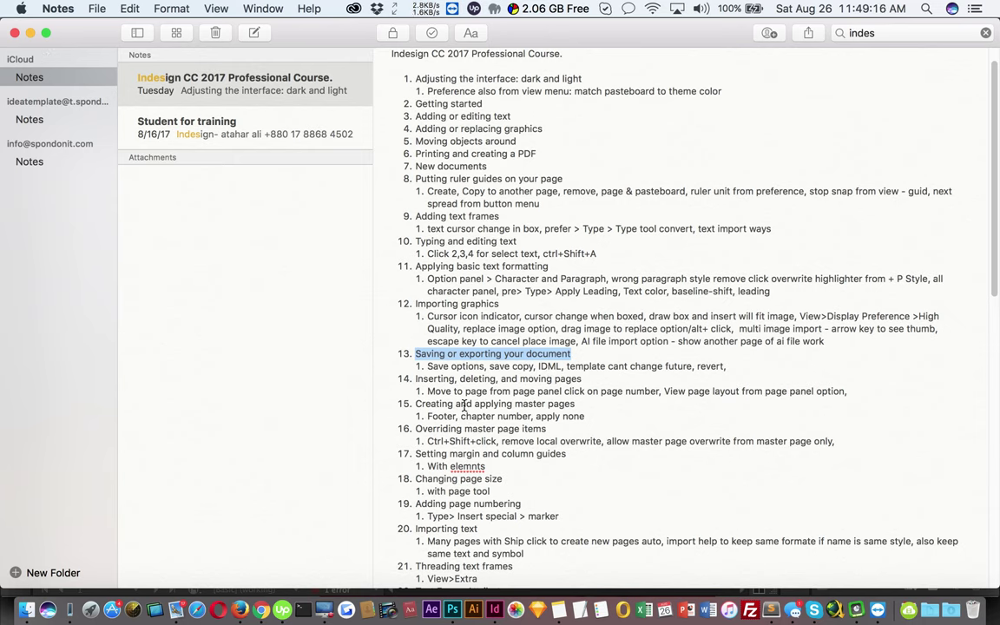
left_click_drag(575, 403, 375, 405)
left_click_drag(547, 429, 414, 429)
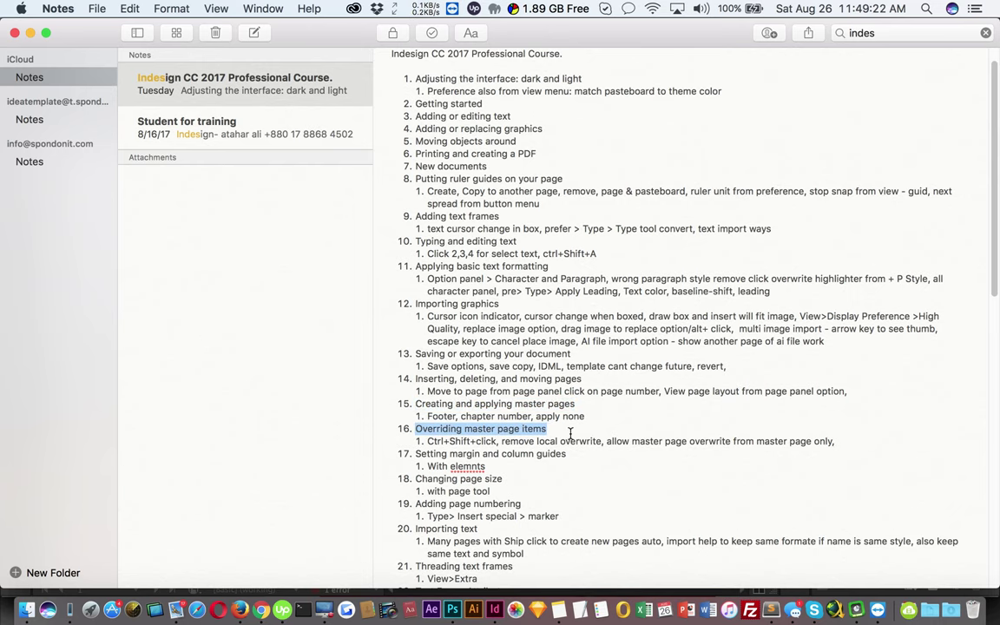
- Switch back to InDesign and leave preview mode to show the guides and frames around page 2's footer
key("super+Tab")
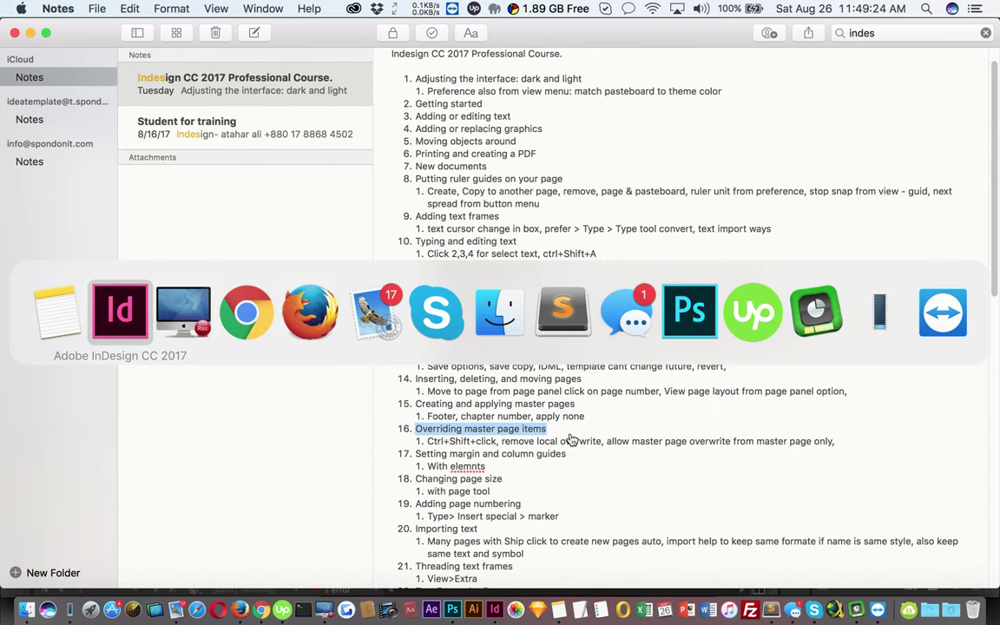
scroll(509, 341, "down", 6)
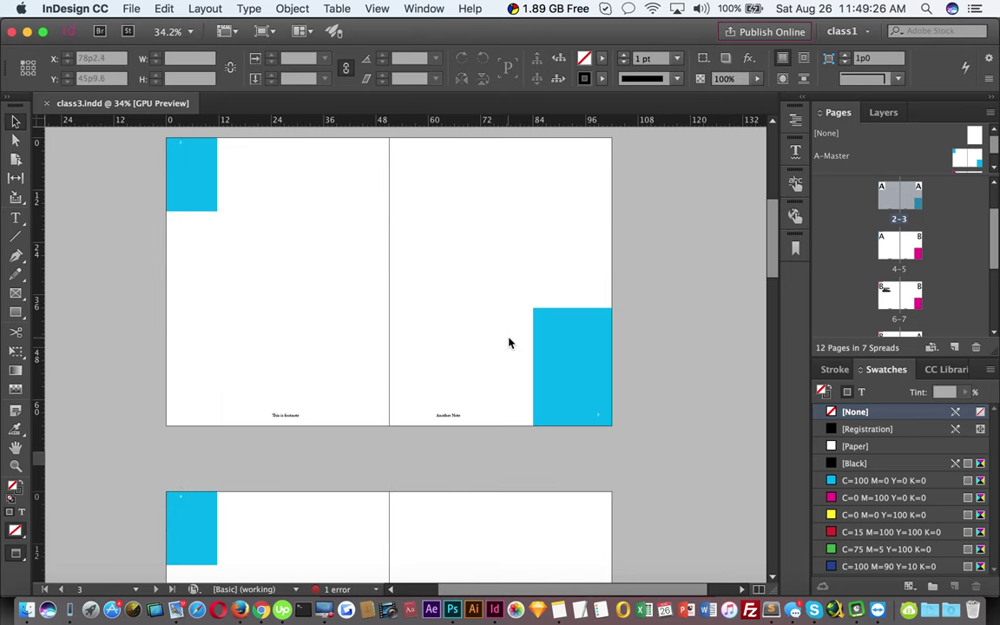
left_click_drag(286, 417, 346, 440)
key("w")
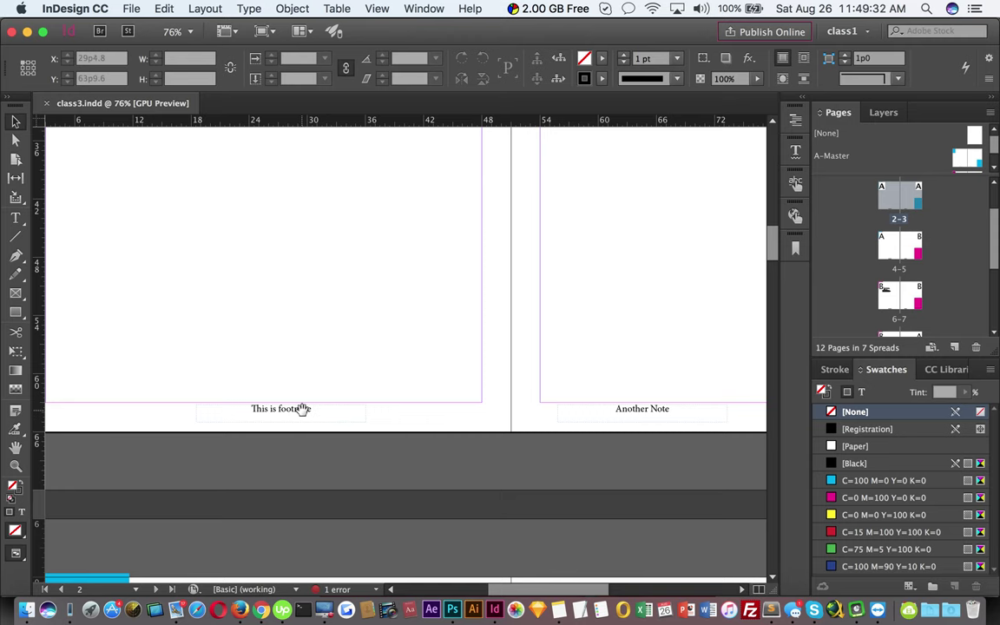
left_click_drag(301, 409, 320, 369)
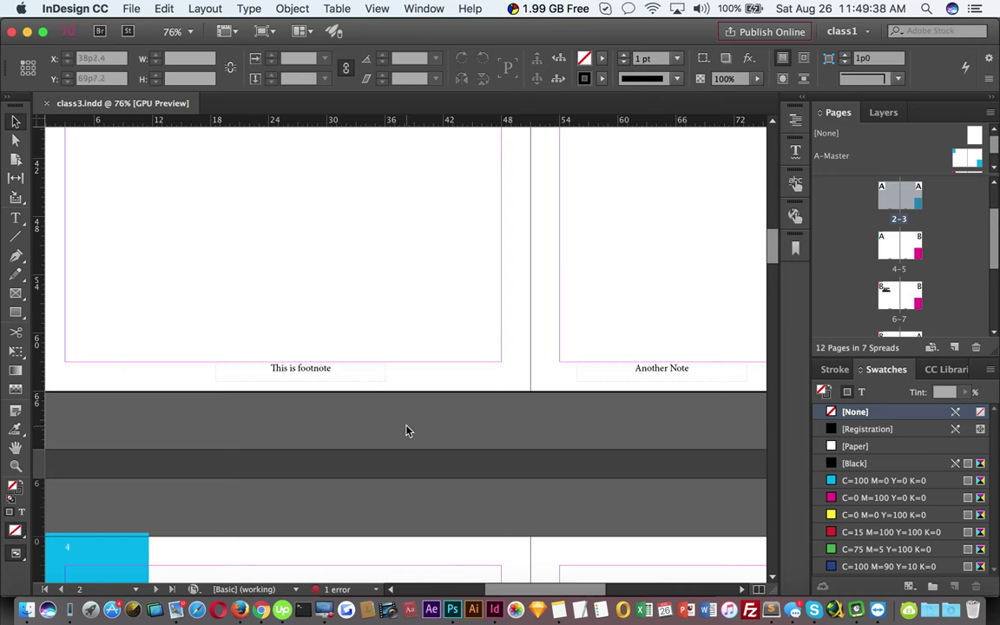
- Override the master page text frame "This is footnote" on page 2 so it is editable
left_click(365, 383)
left_click(345, 380)
key("slash")
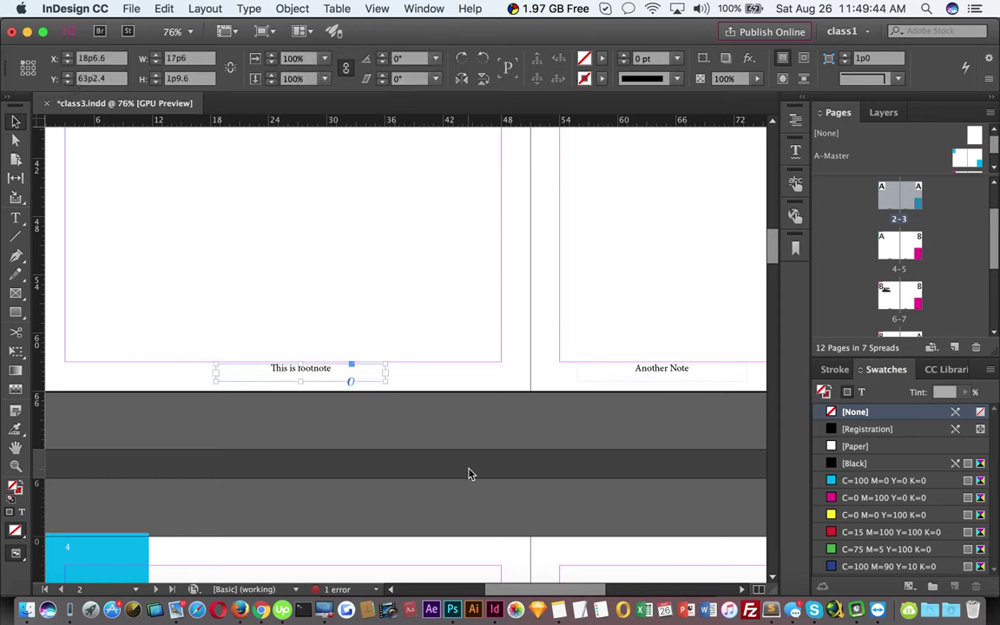
- Replace the text in page 2's footer frame with "This is not fotenot"
double_click(310, 368)
left_click_drag(339, 372, 242, 369)
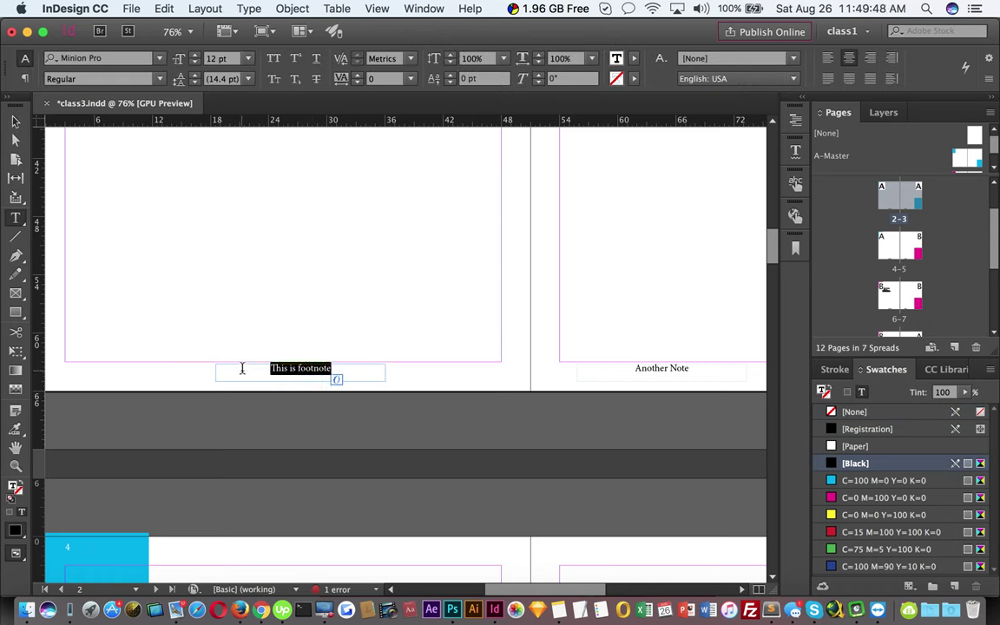
type("THis")
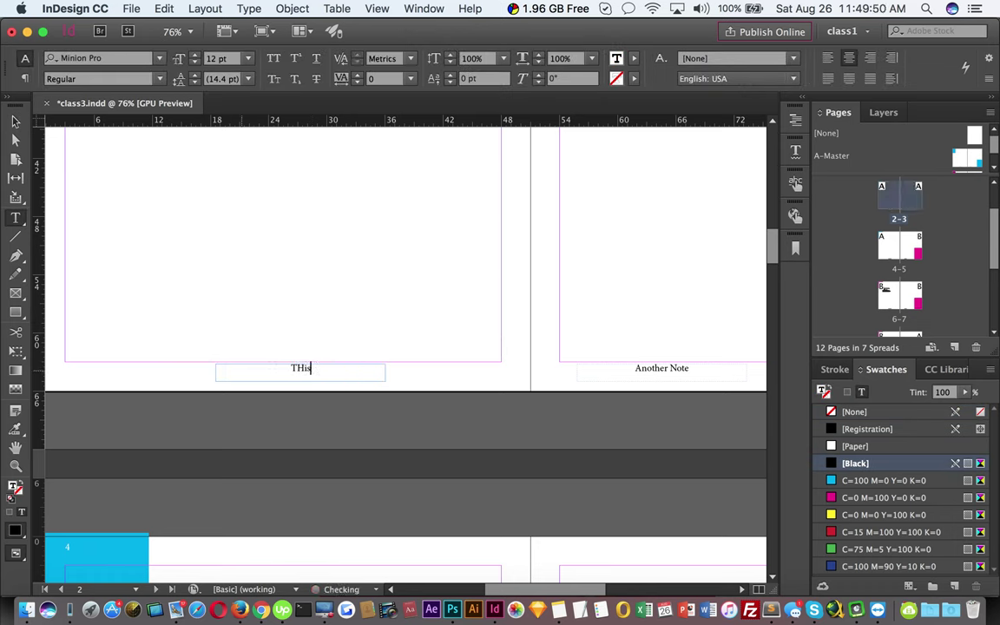
key("BackSpace")
key("BackSpace")
key("BackSpace")
key("BackSpace")
type("This is not fotenot")
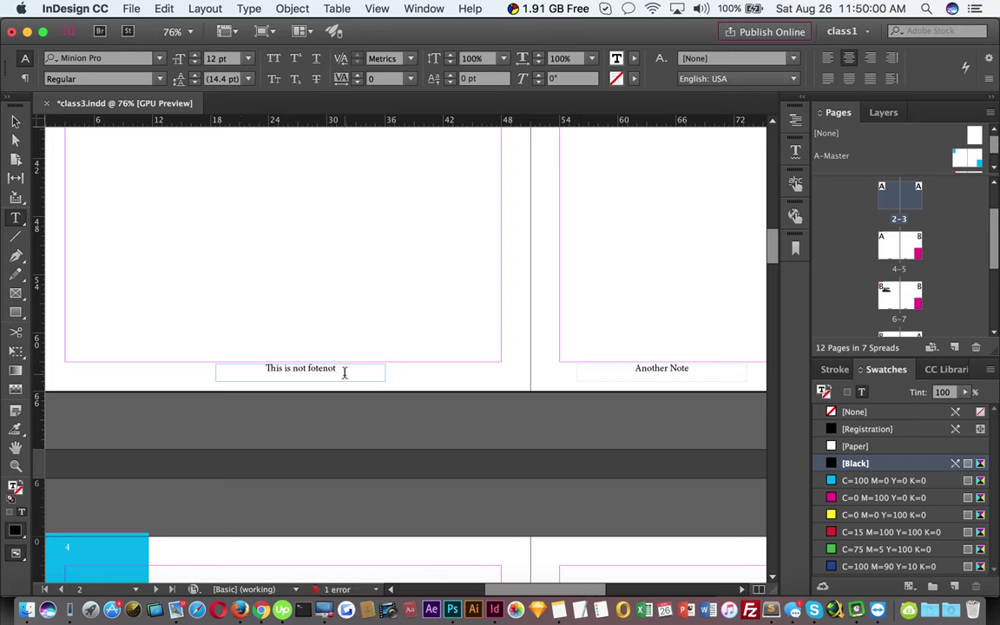
- Change the text in page 2's footer frame to "footer" and deselect the frame
left_click_drag(344, 371, 257, 366)
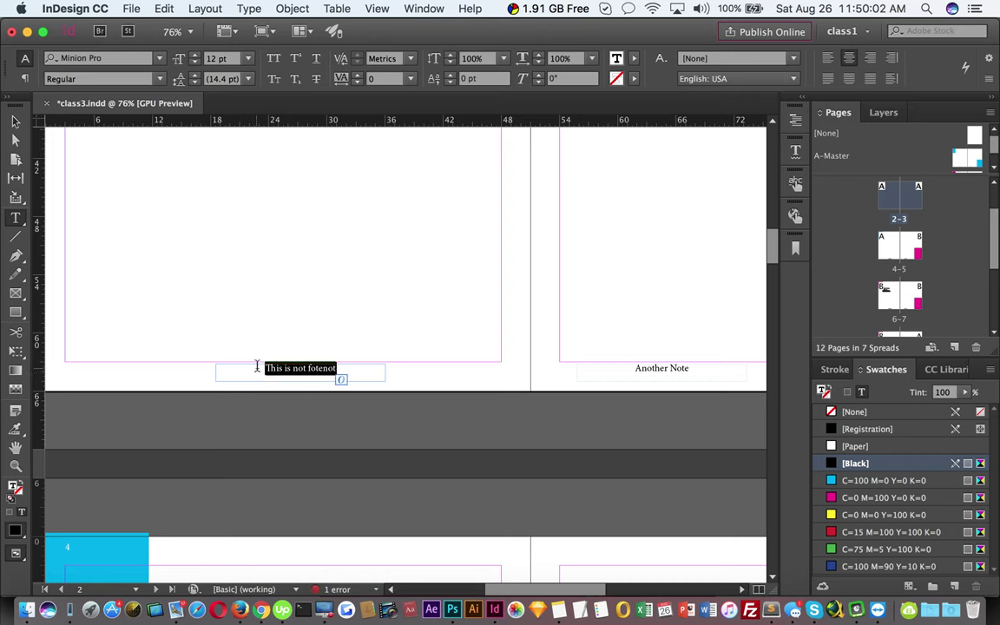
type("foter")
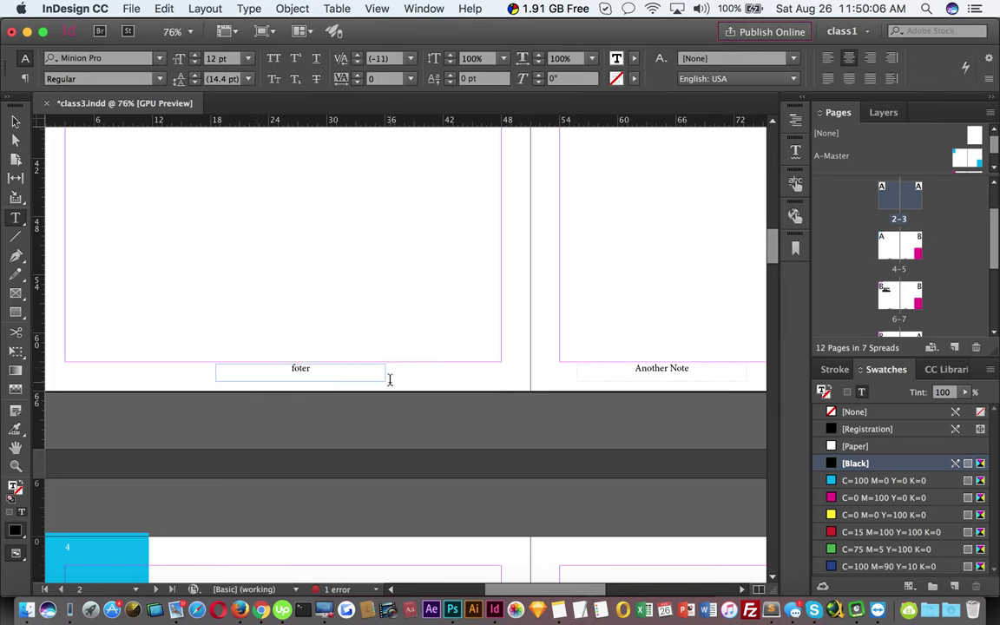
type("o")
left_click(16, 122)
left_click(464, 380)
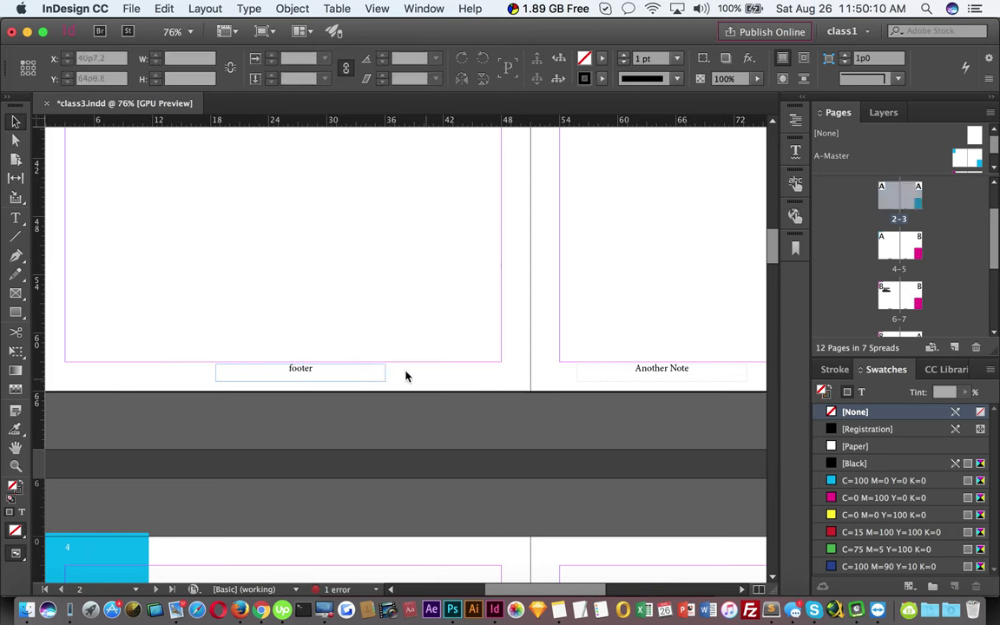
- Override the "Another Note" master text frame in page 3's footer so it is editable
left_click(356, 381)
left_click(608, 382)
left_click(669, 374)
left_click_drag(679, 408, 544, 407)
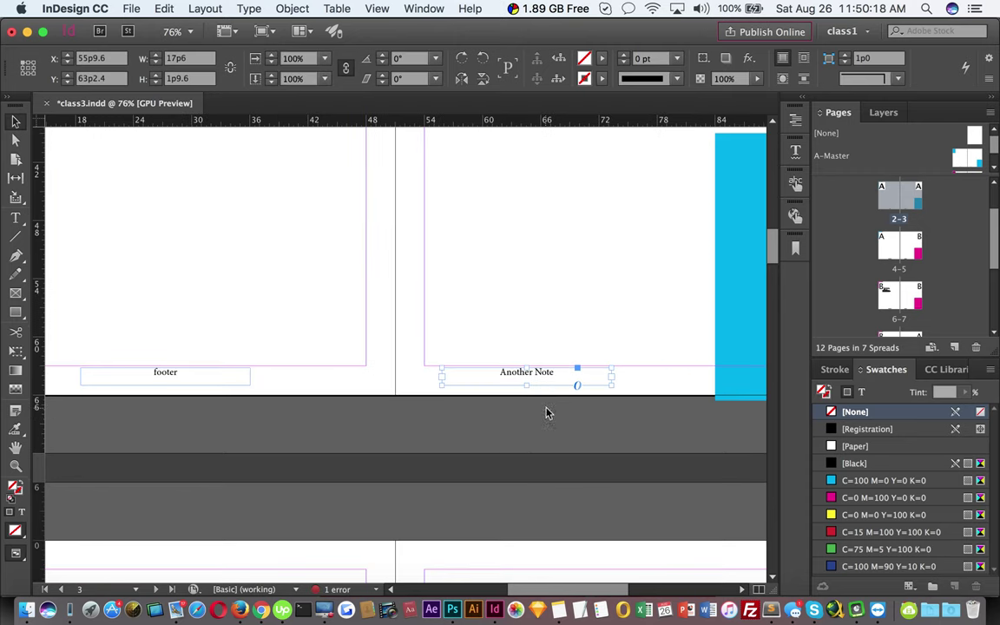
- Replace the text in page 3's footer frame with "Note" and deselect the frame
double_click(519, 373)
left_click_drag(573, 375, 489, 368)
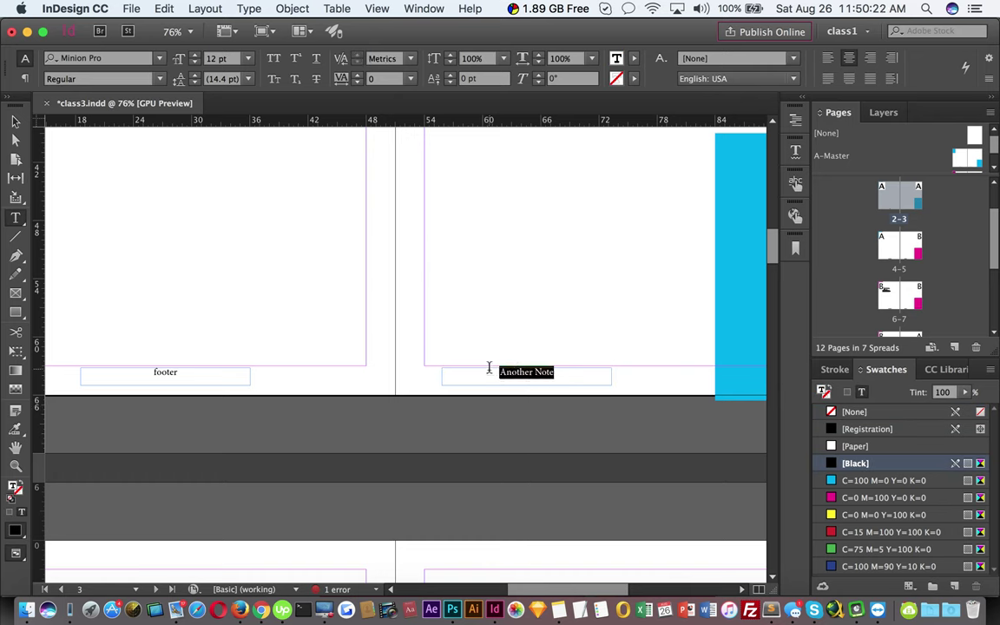
type("Note")
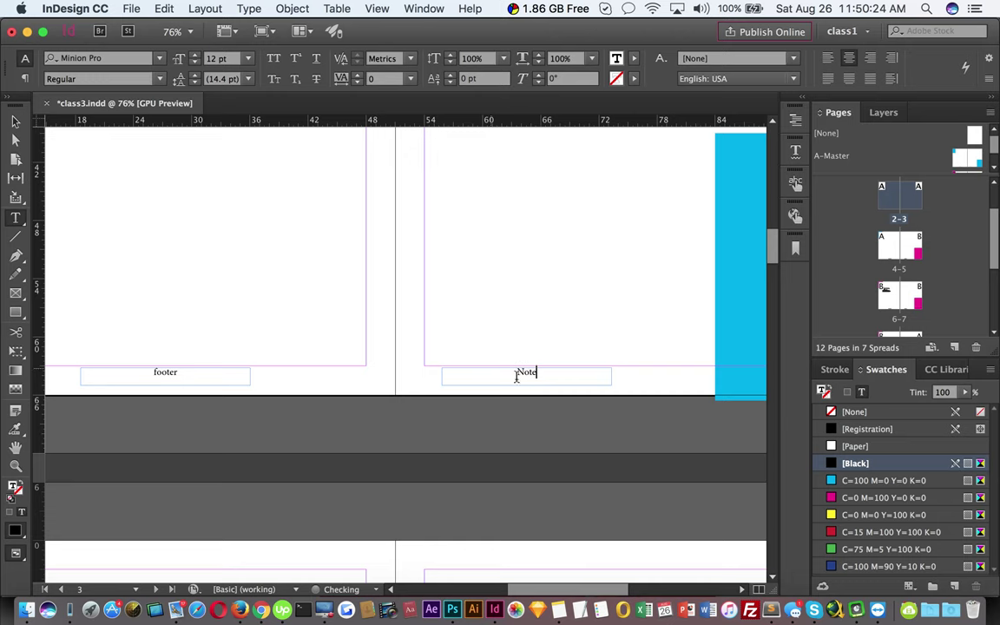
left_click(15, 121)
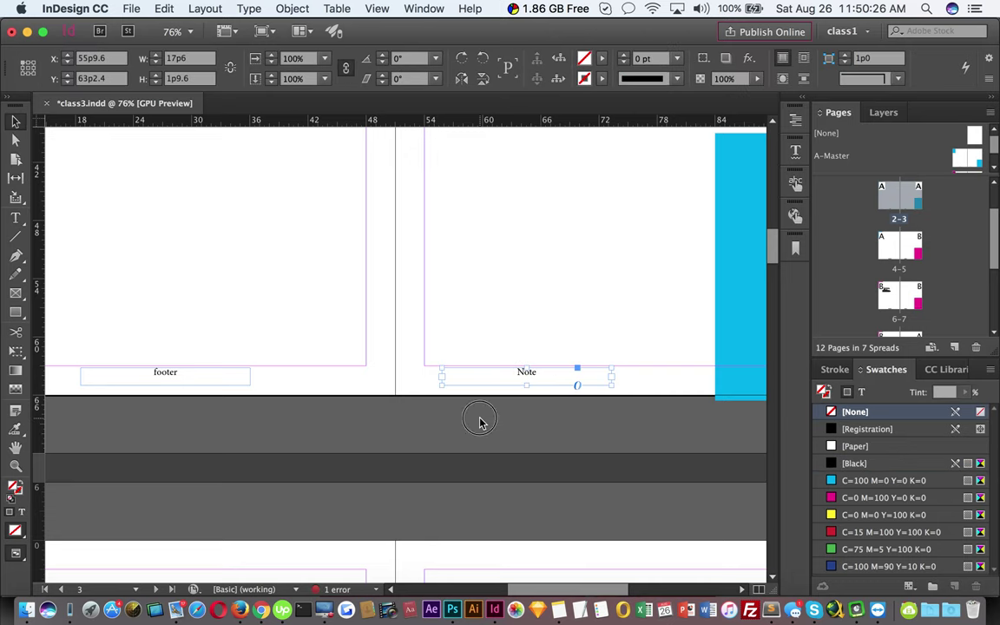
left_click(480, 422)
- Compare the overridden footer frames on pages 2 and 3 with the master footers on pages 4 and 5
scroll(519, 445, "down", 5)
scroll(519, 442, "down", 3)
left_click(527, 434)
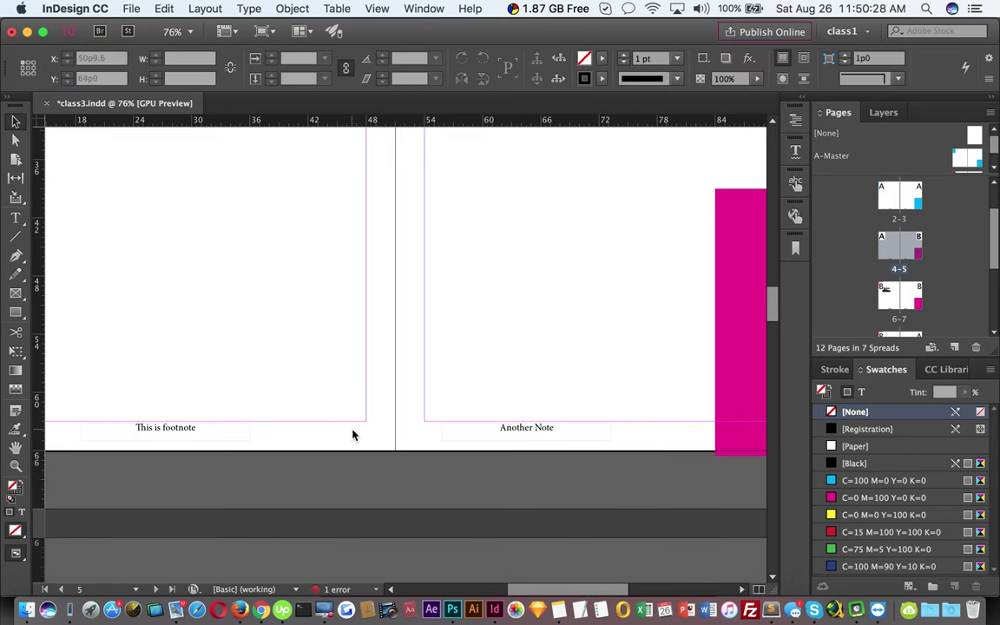
scroll(352, 434, "up", 5)
scroll(352, 434, "up", 5)
left_click(512, 500)
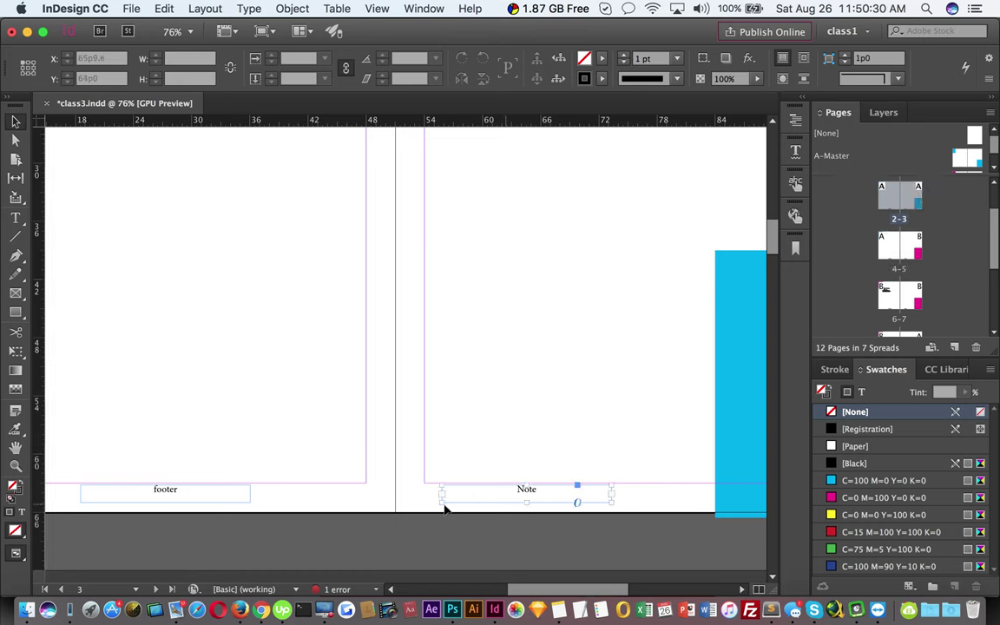
left_click(191, 501)
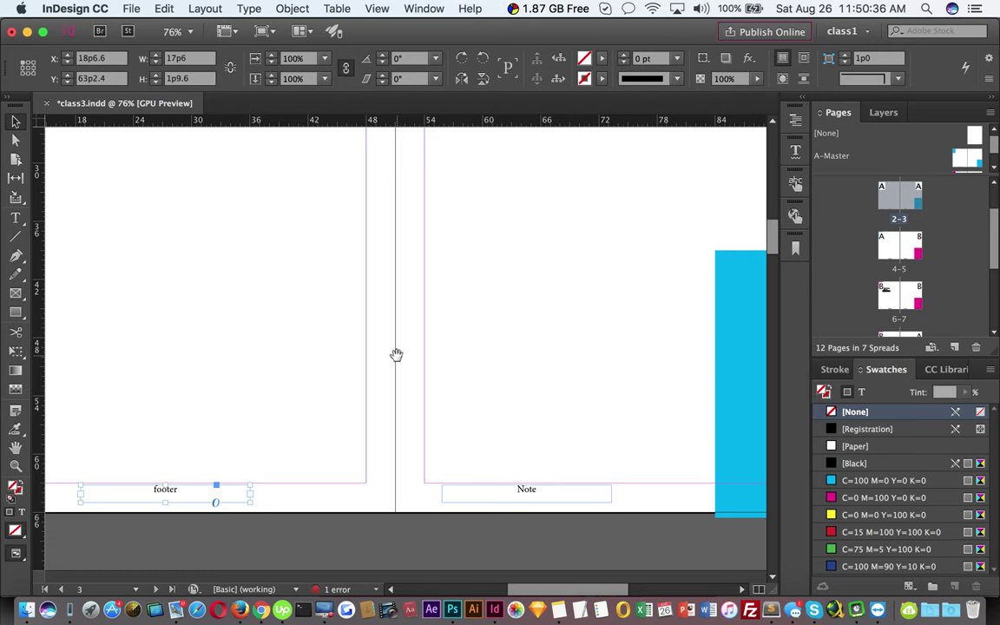
scroll(396, 354, "right", 5)
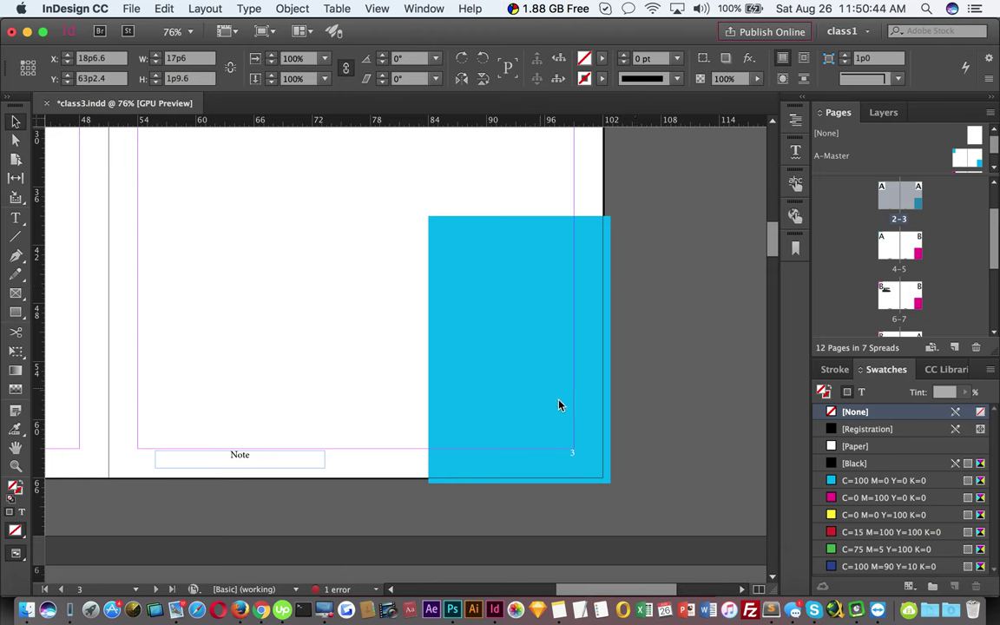
left_click_drag(335, 391, 536, 379)
left_click_drag(375, 391, 500, 377)
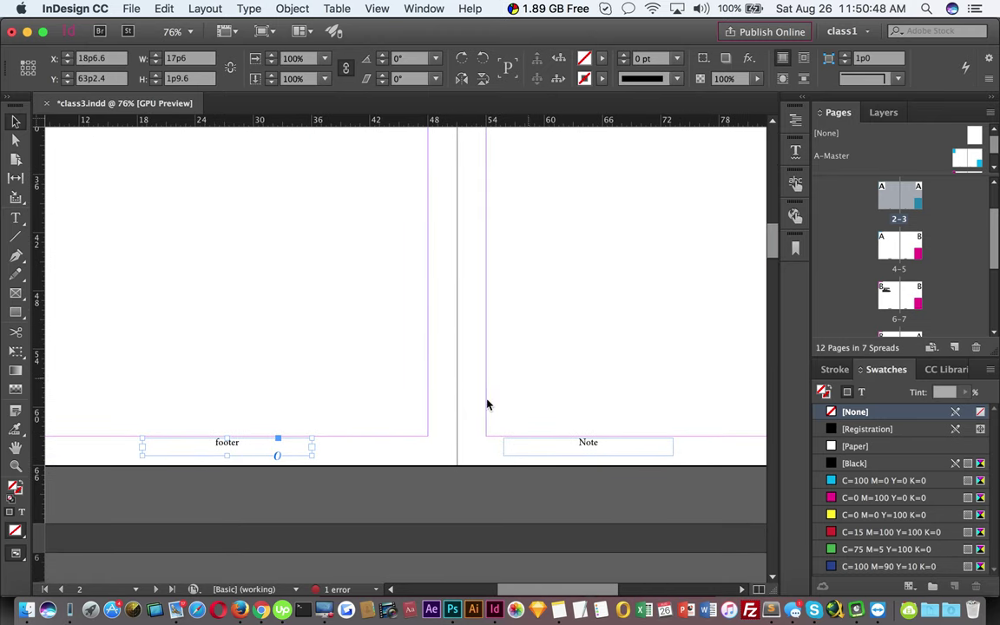
left_click(586, 453)
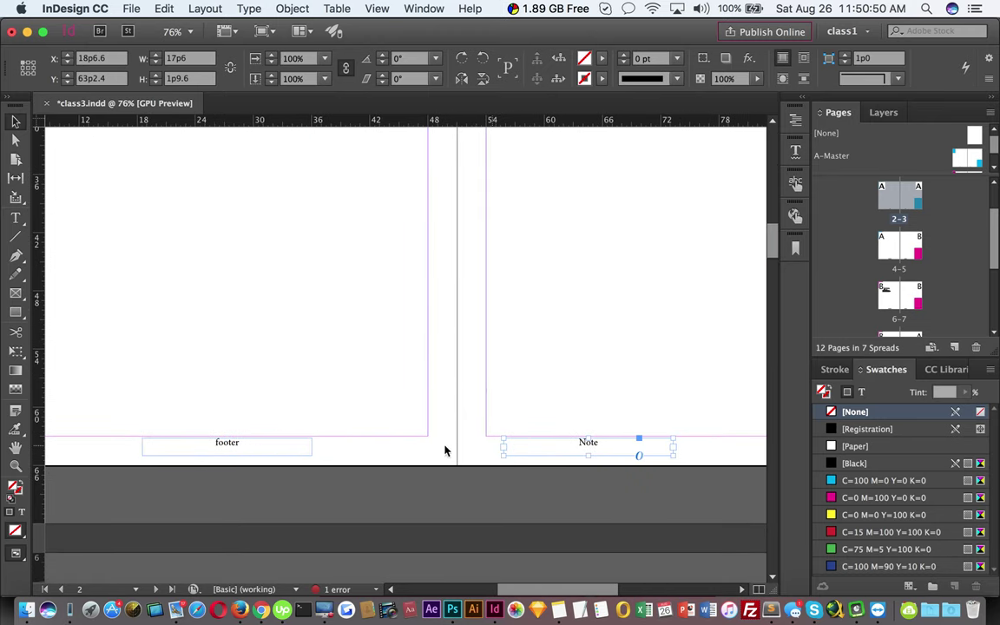
- Remove the selected local override from page 2's "footer" frame to restore the master text
left_click(259, 453)
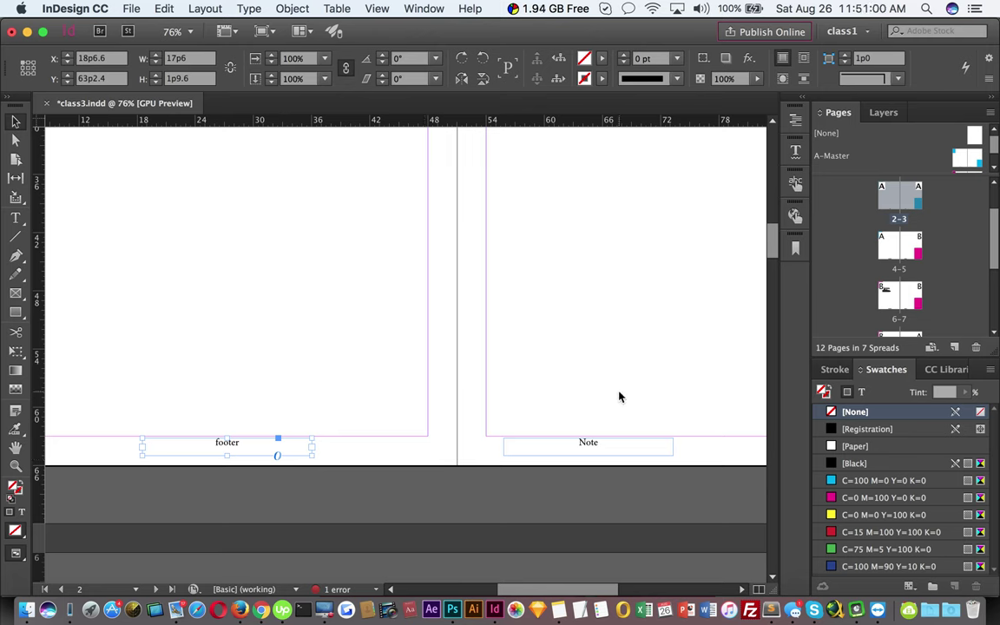
left_click(991, 113)
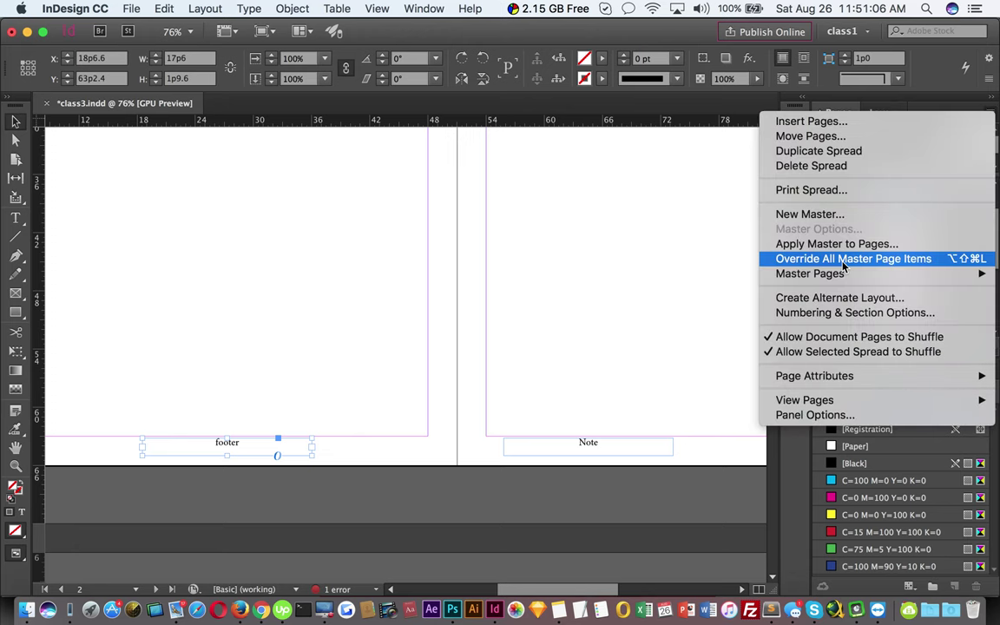
mouse_move(847, 275)
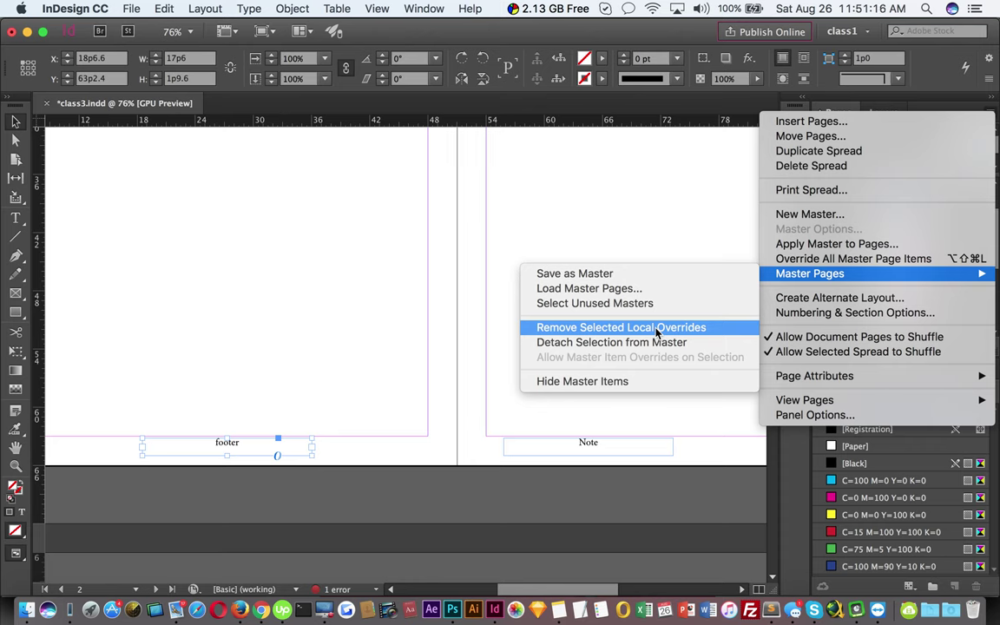
left_click(597, 332)
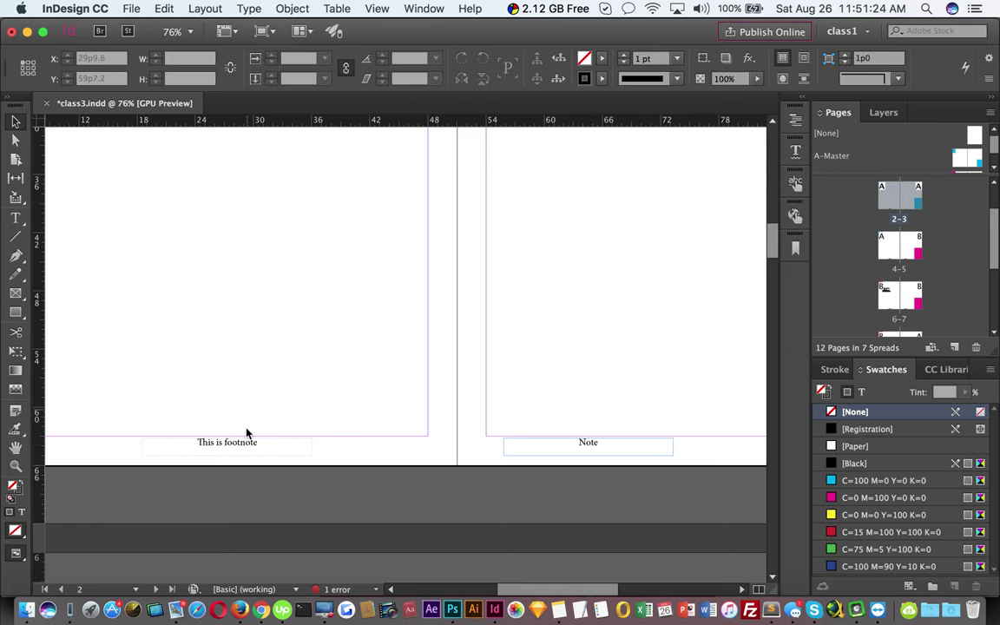
- Remove all local overrides from page 3 to restore its master page items
double_click(915, 198)
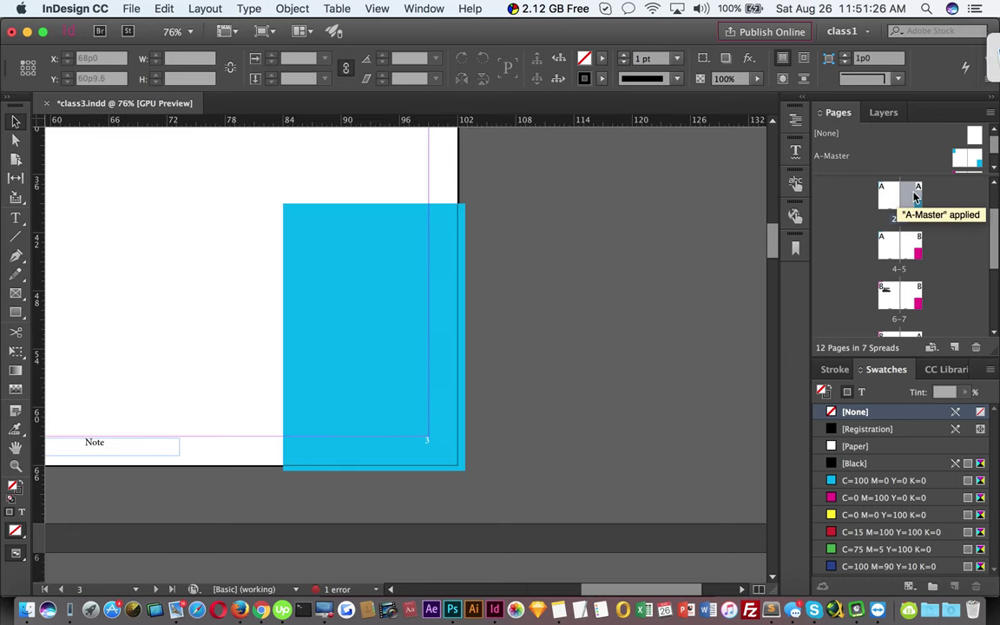
left_click(991, 114)
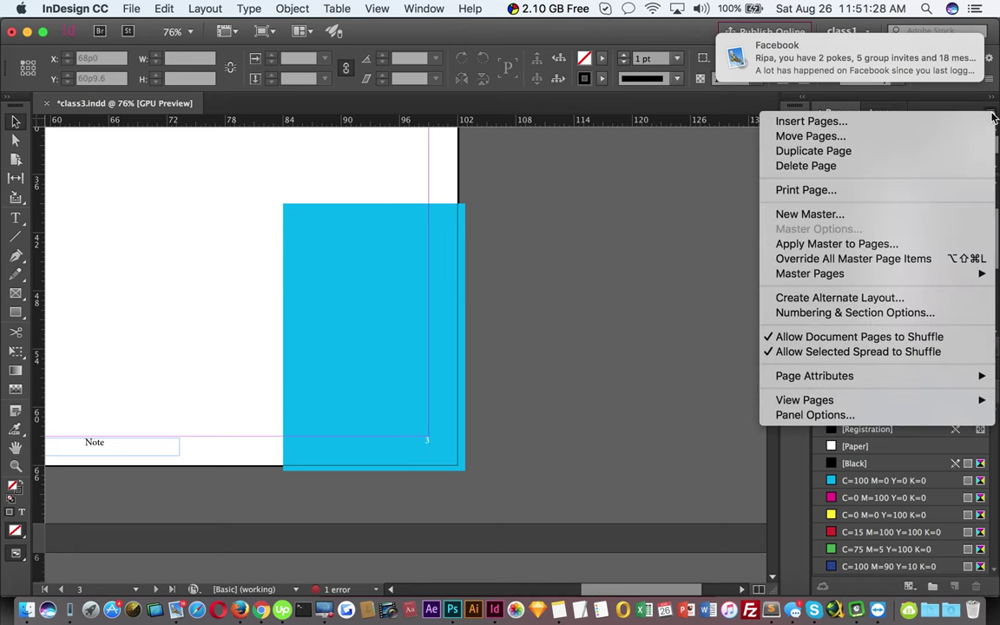
mouse_move(807, 274)
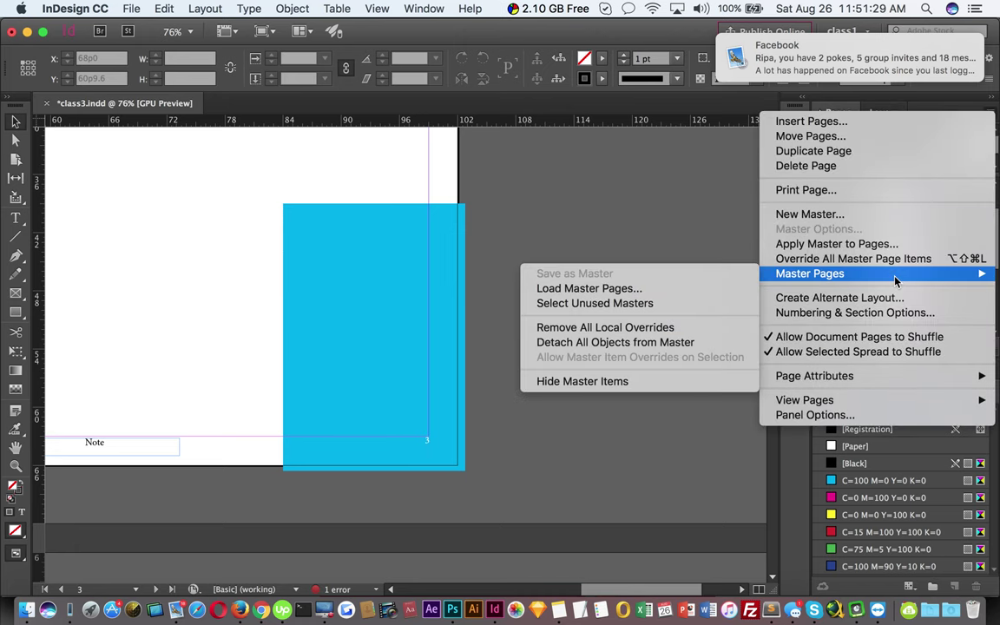
left_click(636, 330)
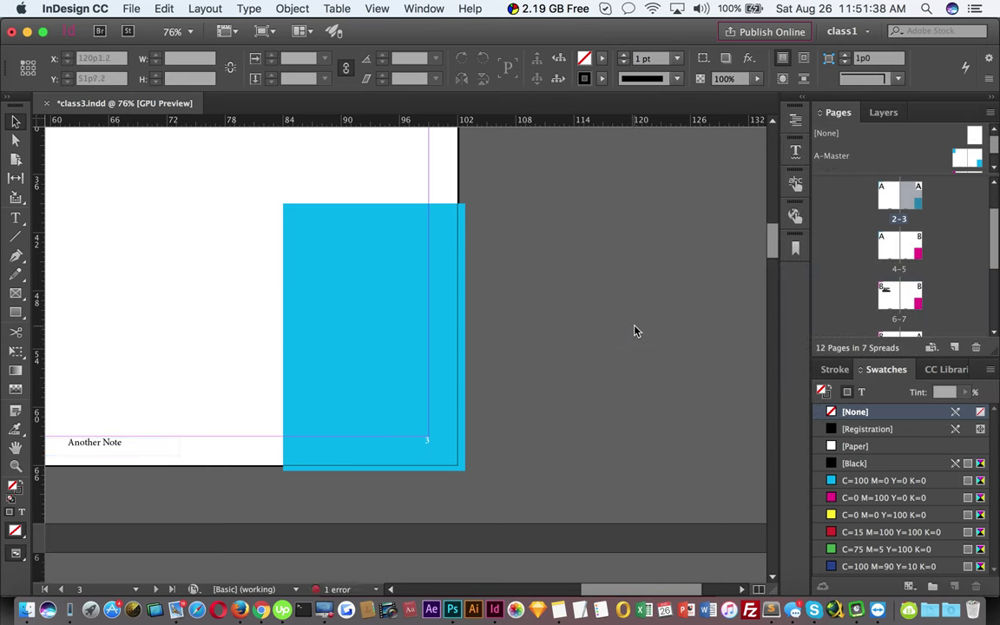
- Examine the footers of pages 2 and 3 and review the available page commands
scroll(607, 328, "left", 5)
scroll(354, 376, "left", 5)
scroll(354, 376, "down", 1)
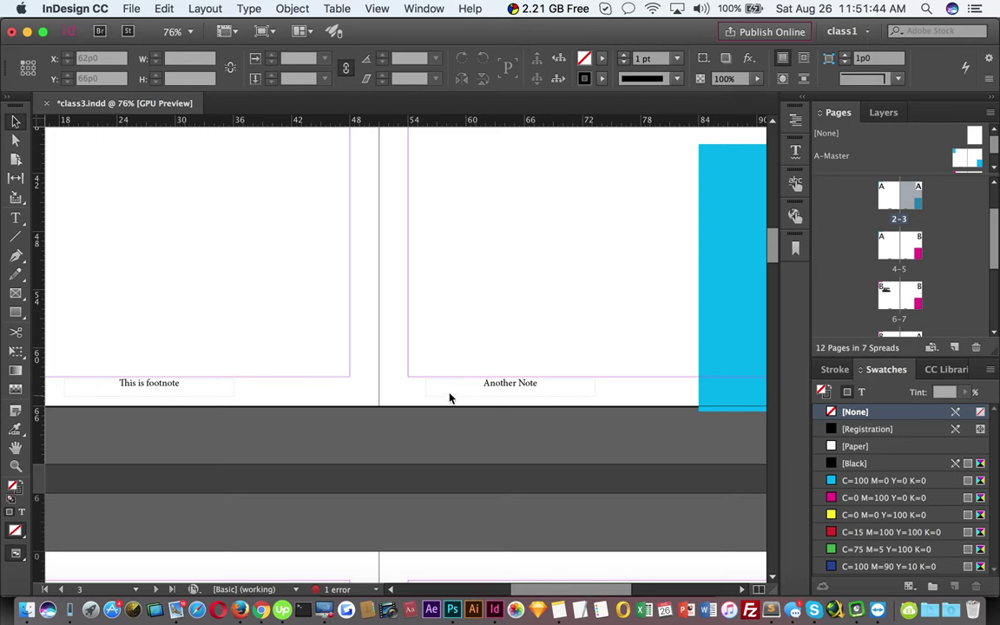
scroll(457, 379, "left", 3)
scroll(458, 379, "up", 1)
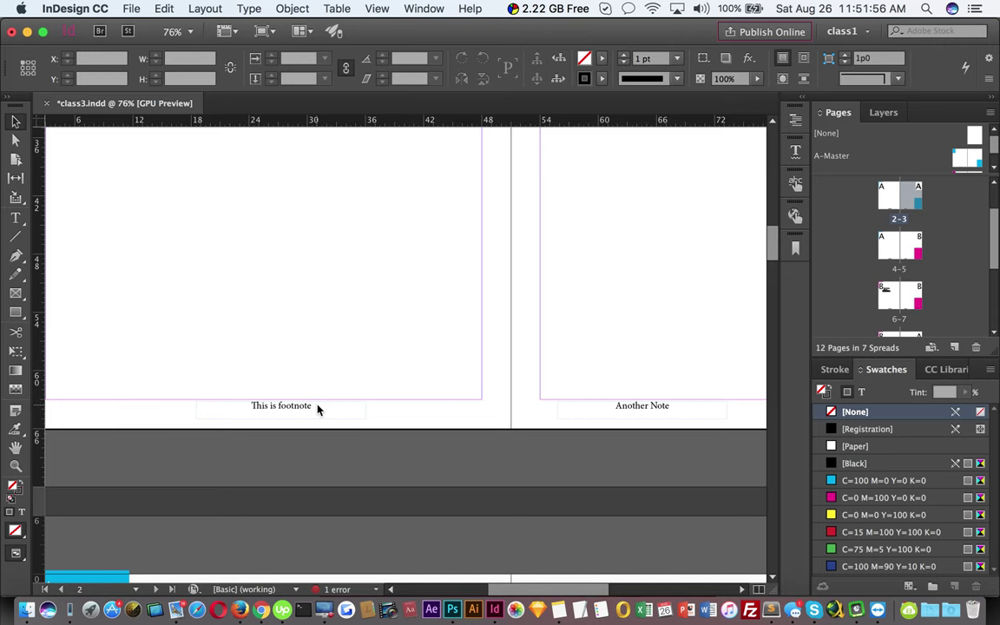
left_click(990, 113)
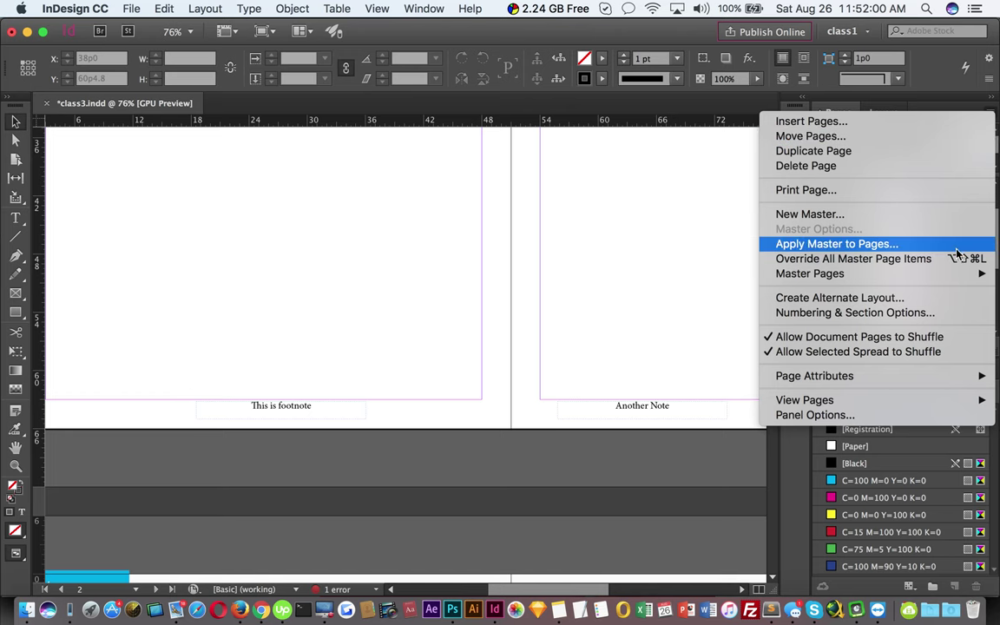
mouse_move(953, 278)
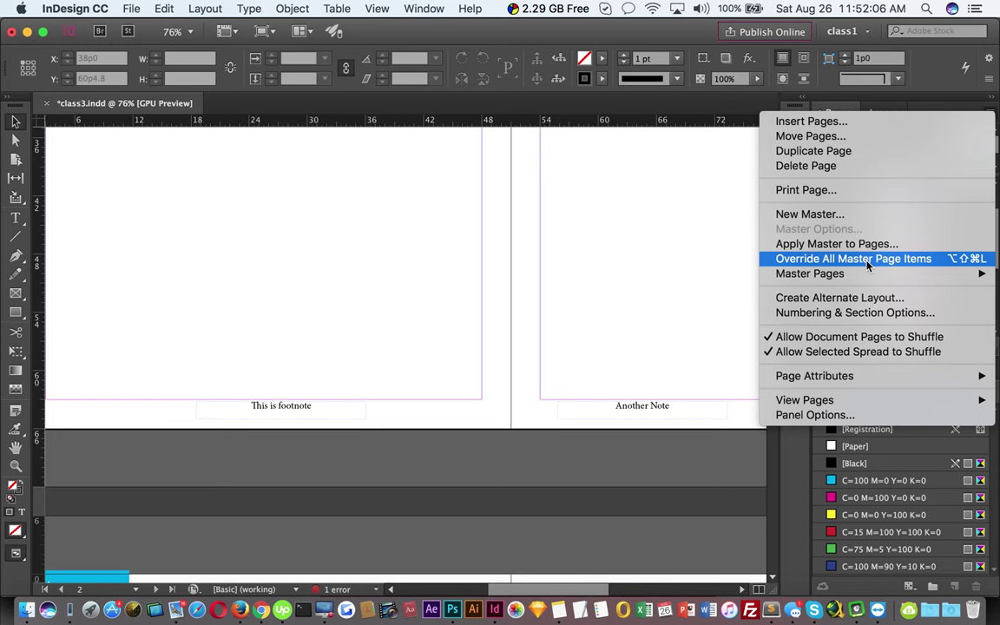
mouse_move(904, 379)
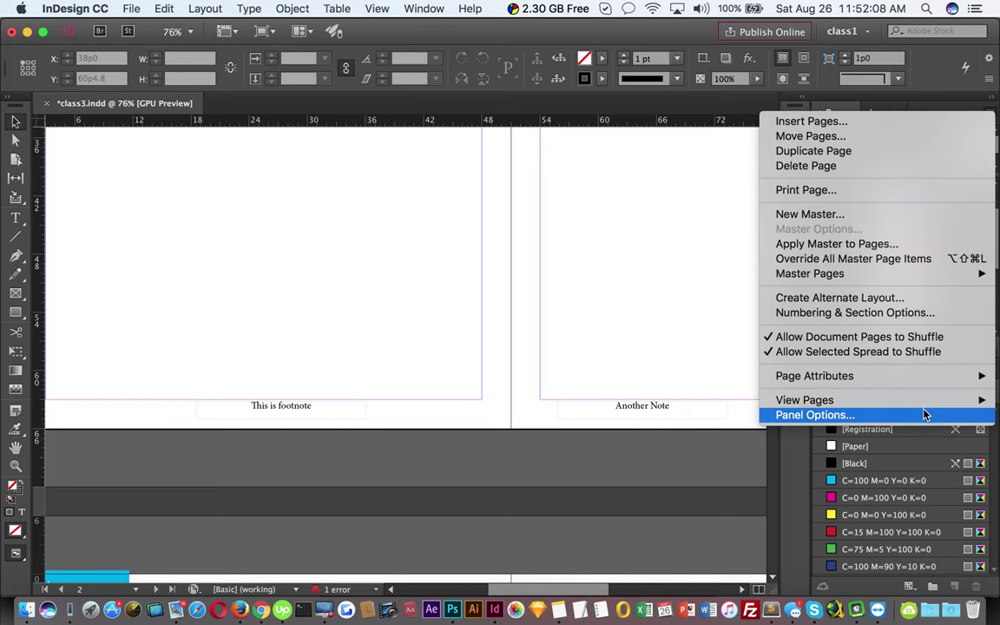
mouse_move(923, 407)
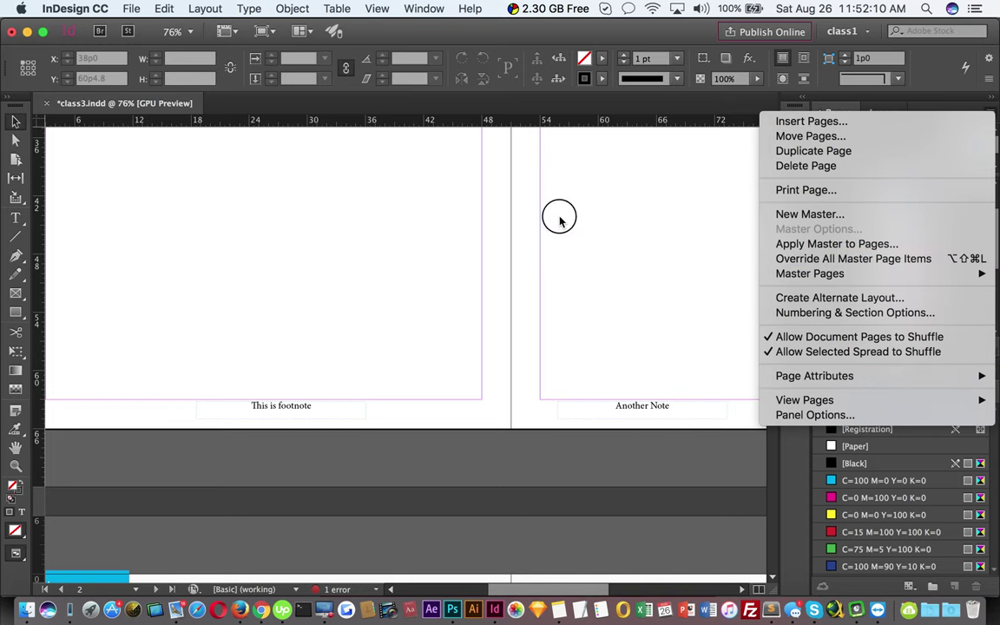
left_click(558, 221)
- Switch to Notes, mark the line about allowing master page overwrite from the master page only, and return to InDesign
key("super+Tab")
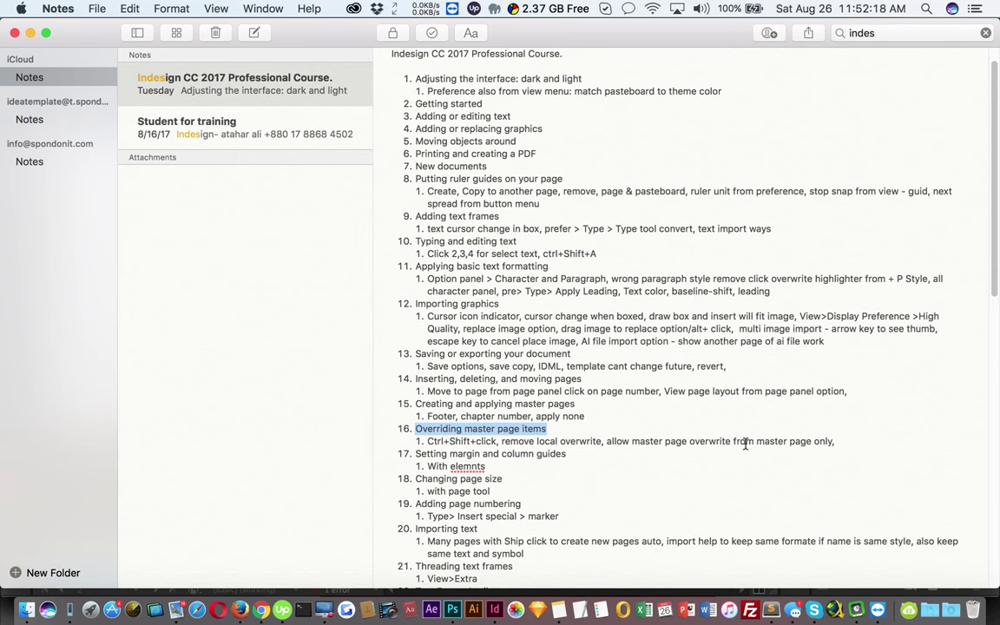
left_click_drag(830, 442, 606, 442)
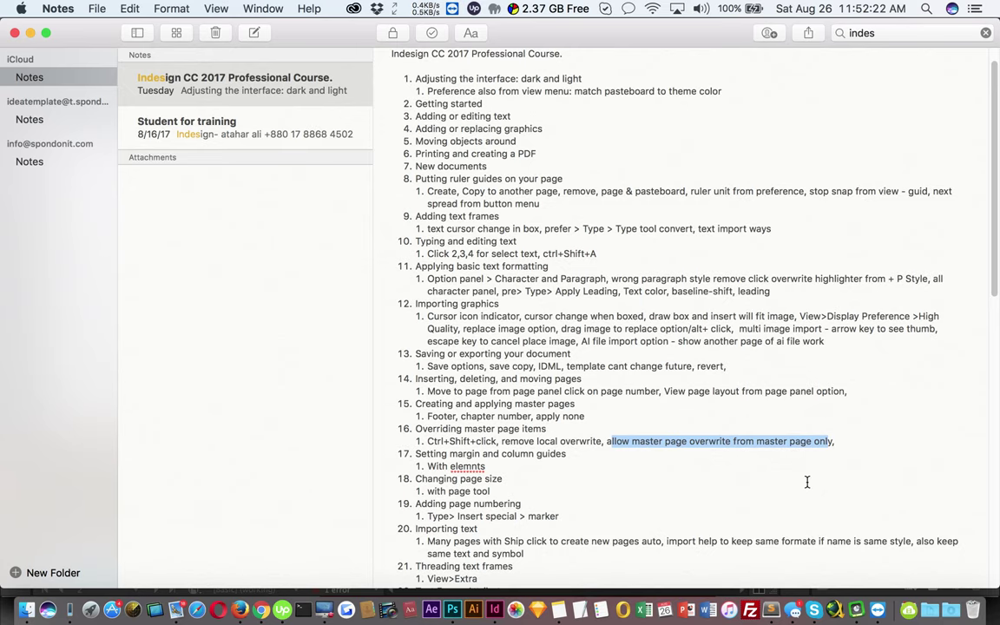
key("super+Tab")
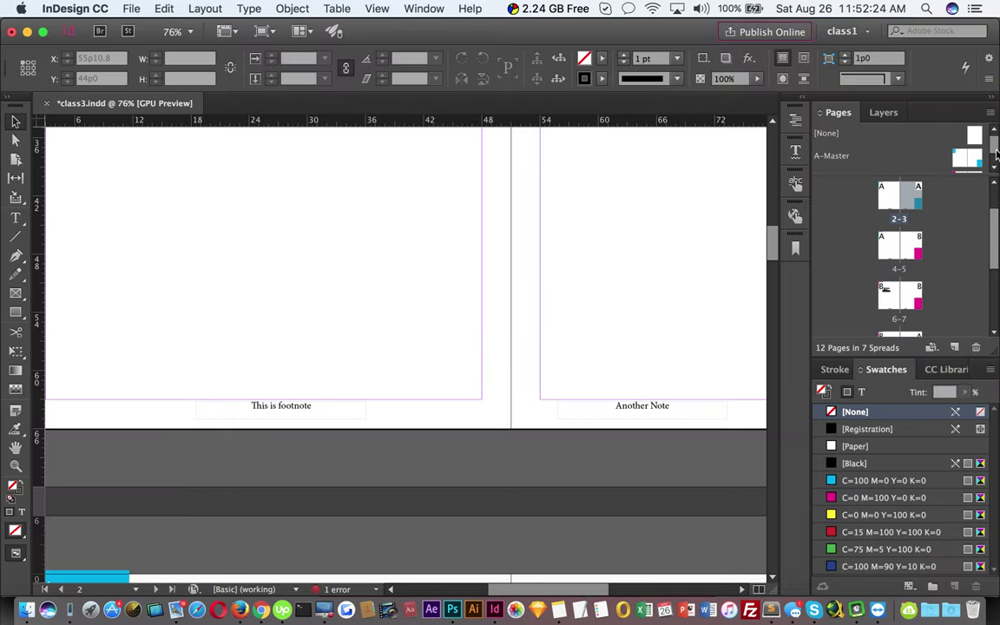
- Check the page attribute and Master Pages commands for allowing master item overrides on page 3
left_click(990, 113)
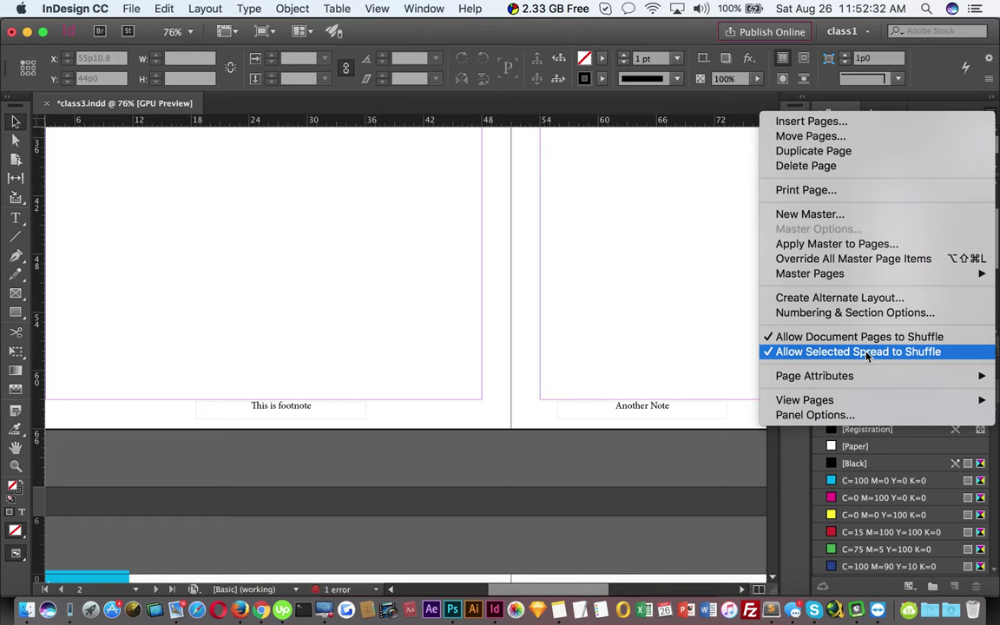
mouse_move(874, 380)
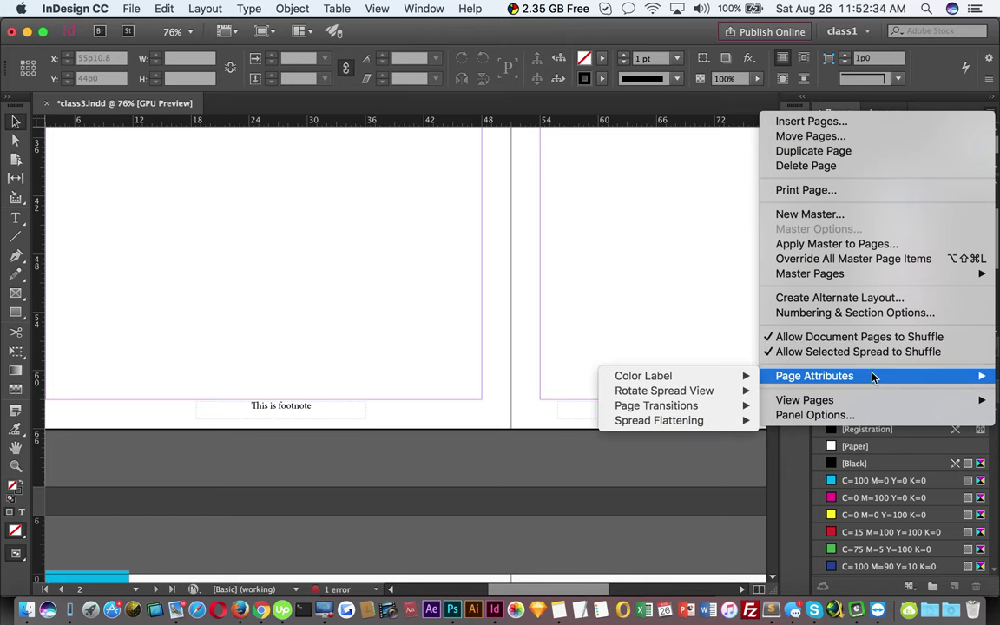
mouse_move(864, 274)
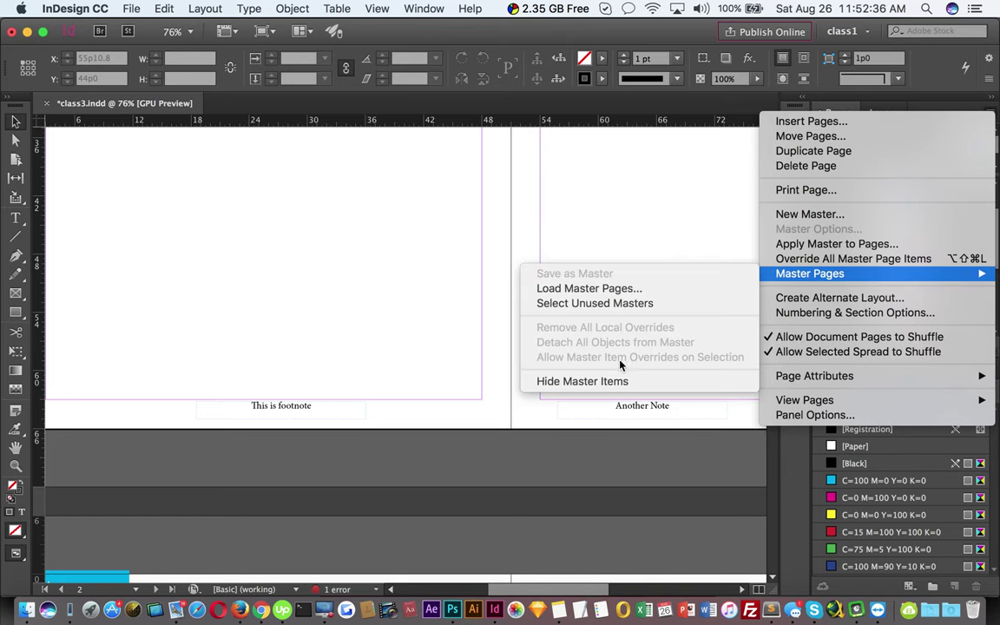
left_click(397, 239)
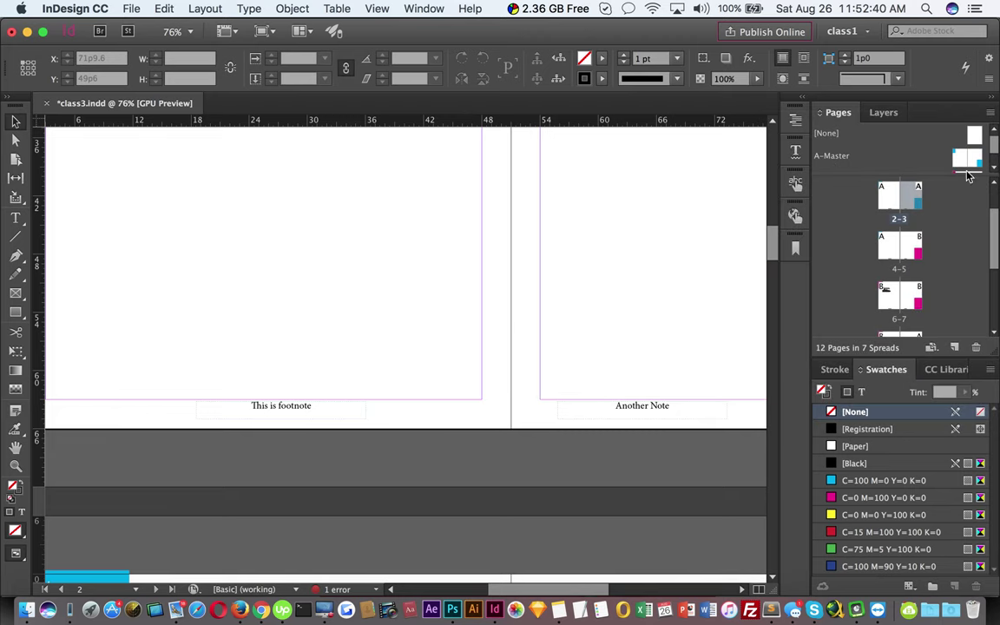
- Open the A-Master spread and check its Master Pages commands for the option to allow item overrides
double_click(830, 157)
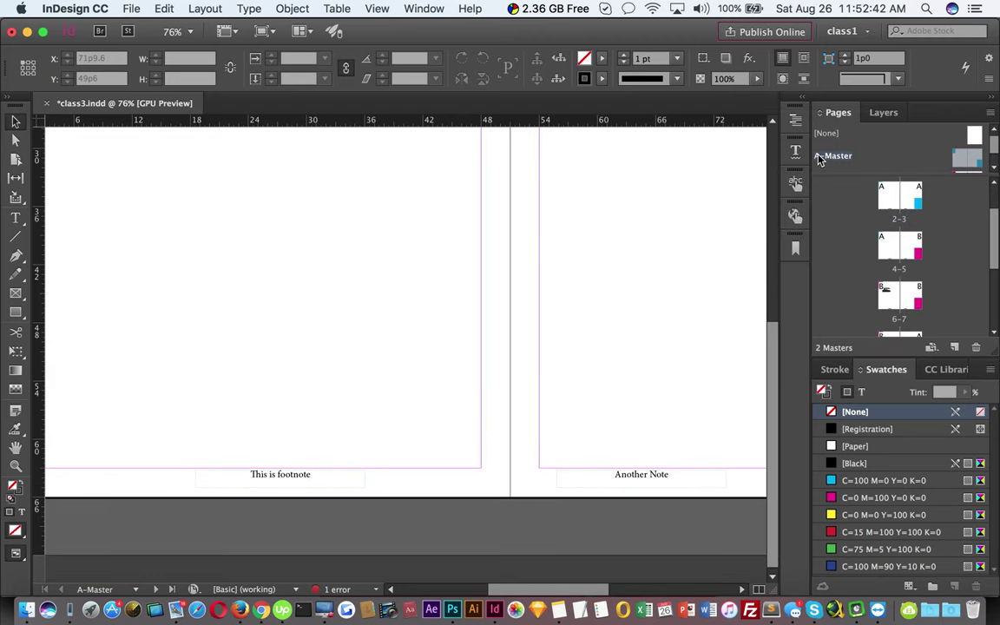
left_click(991, 113)
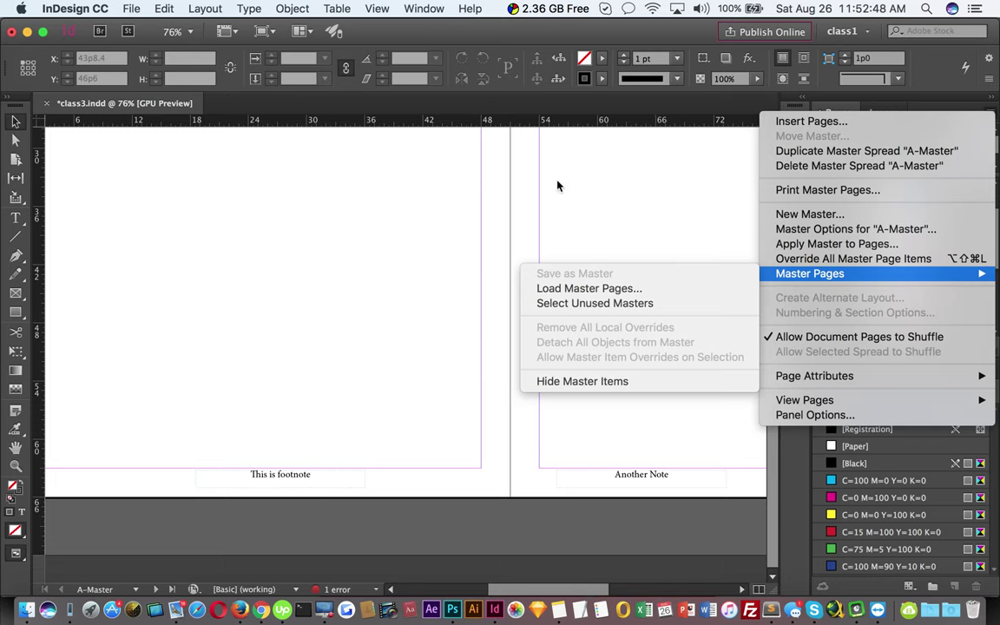
left_click(562, 208)
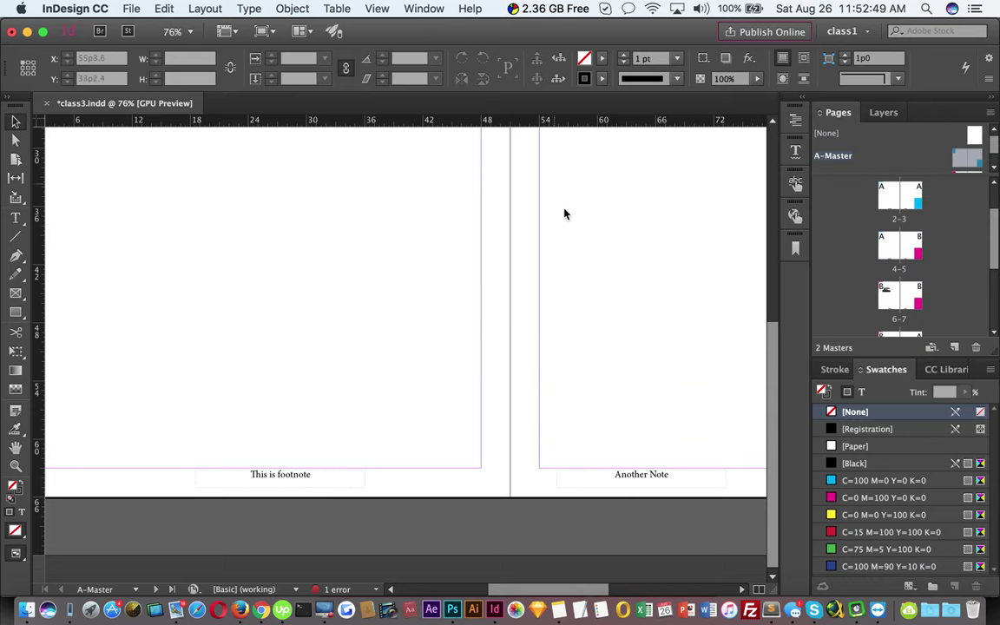
double_click(965, 163)
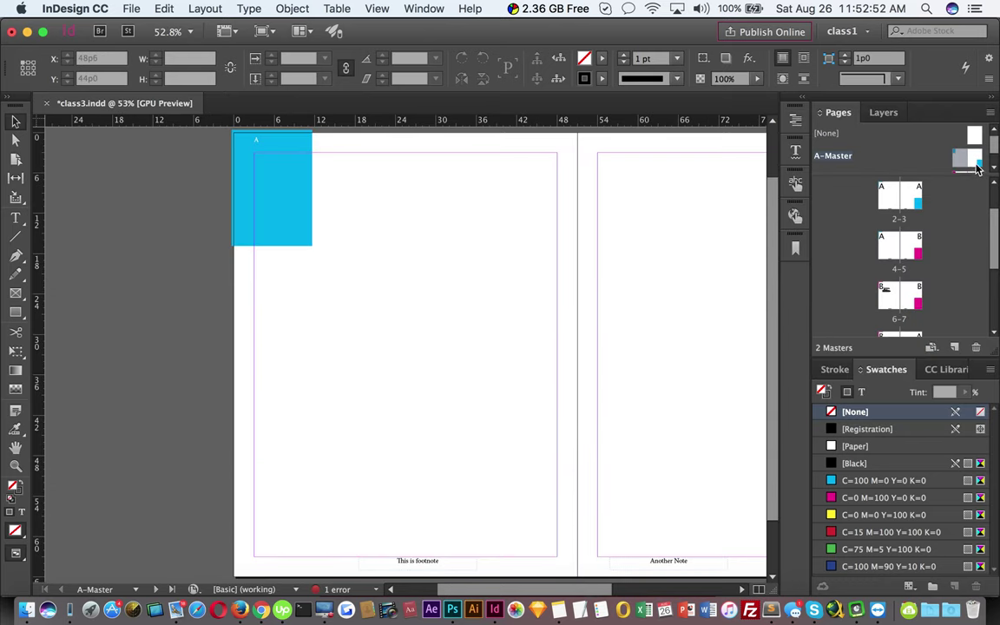
- Check A-Master's Master Pages commands with nothing selected and examine both footer frames on the spread
left_click(992, 114)
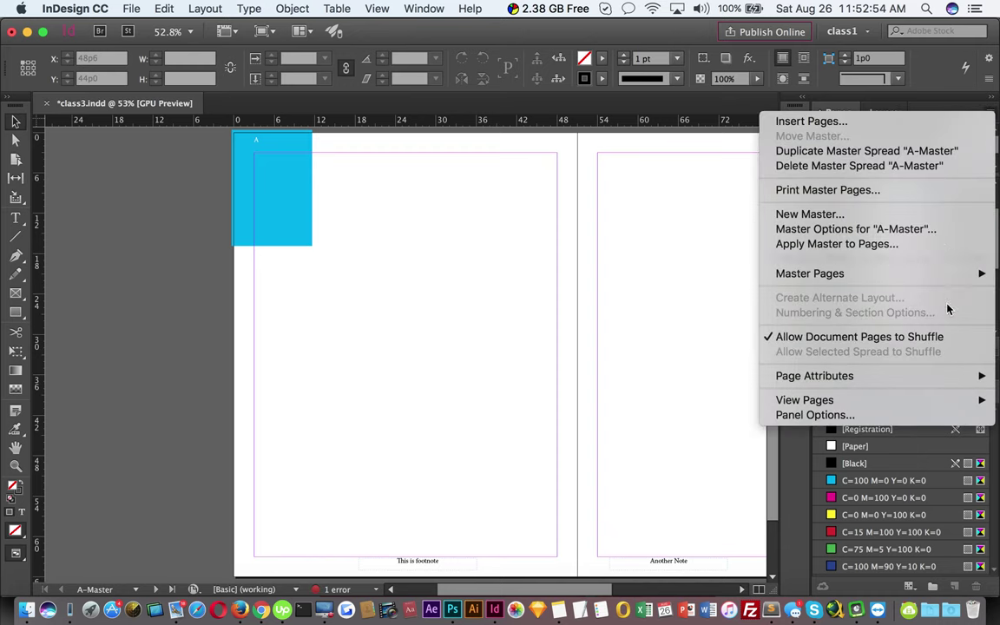
mouse_move(945, 274)
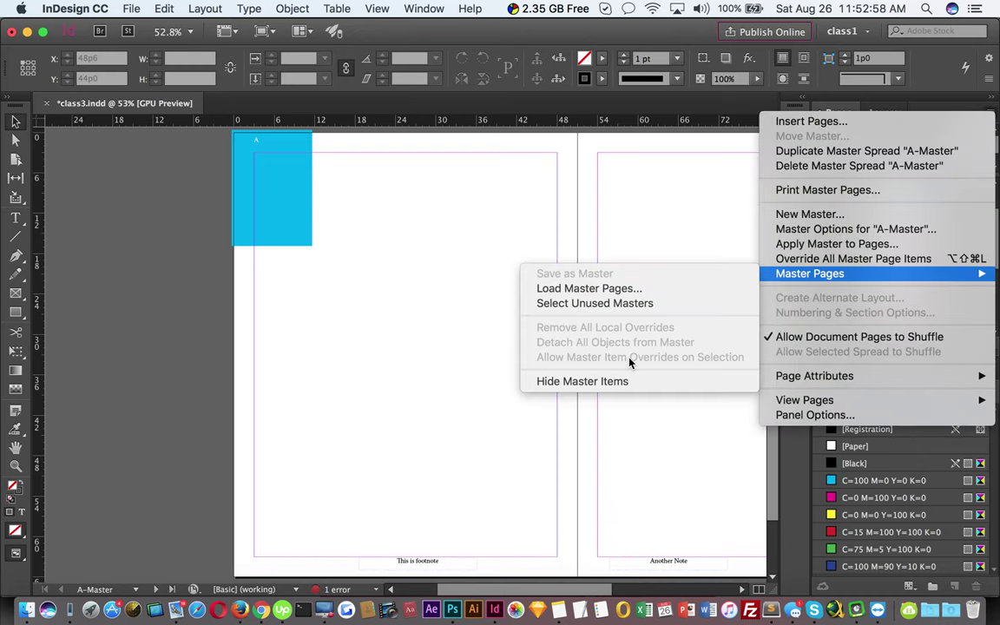
left_click(621, 473)
key("super+5")
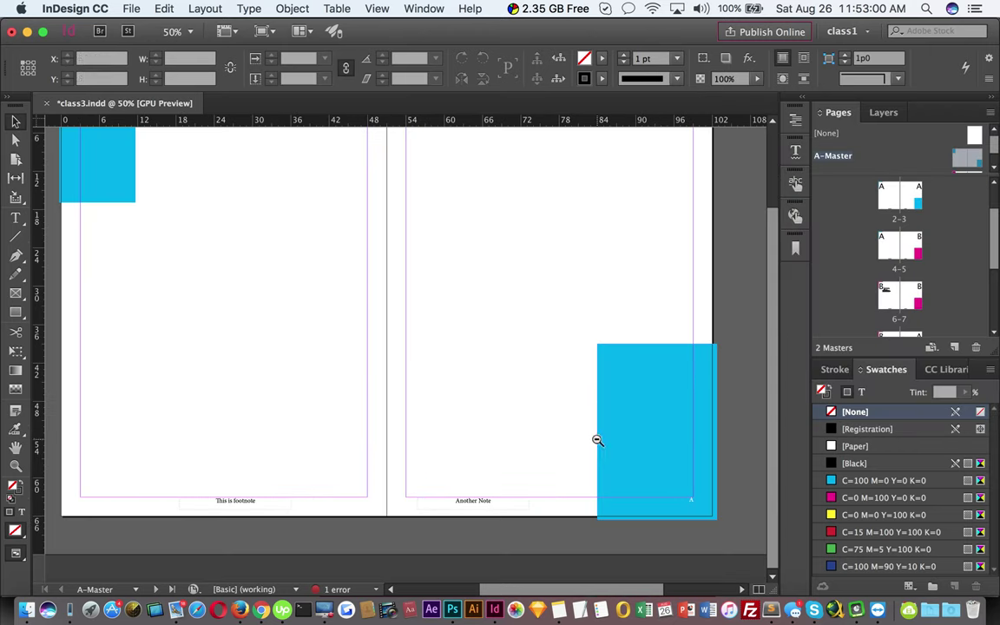
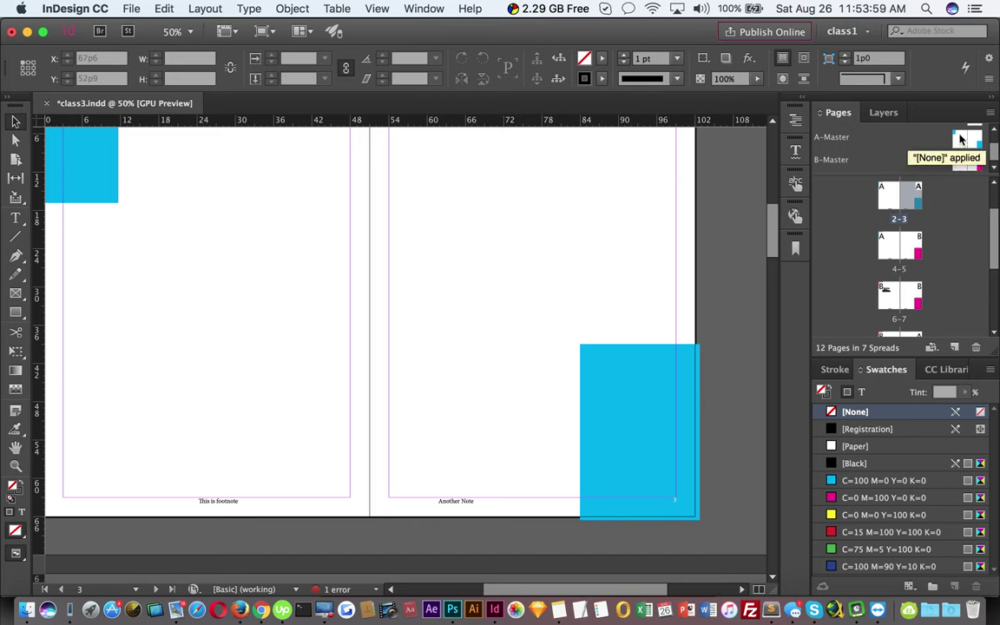
- Allow master item overrides on the "This is footnote" and "Another Note" text frames of the A-Master spread
double_click(832, 137)
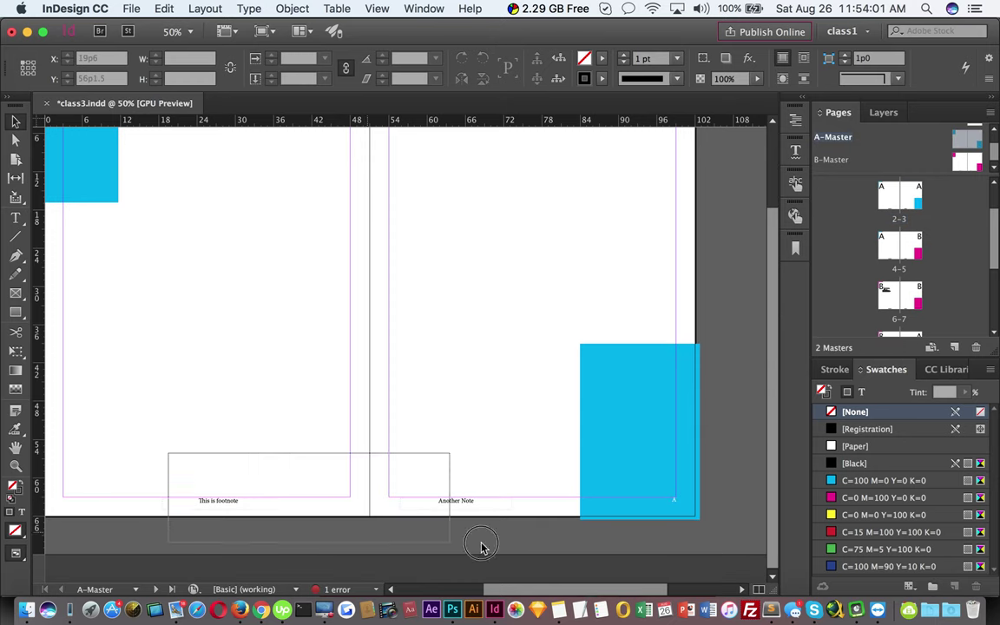
left_click_drag(482, 547, 480, 544)
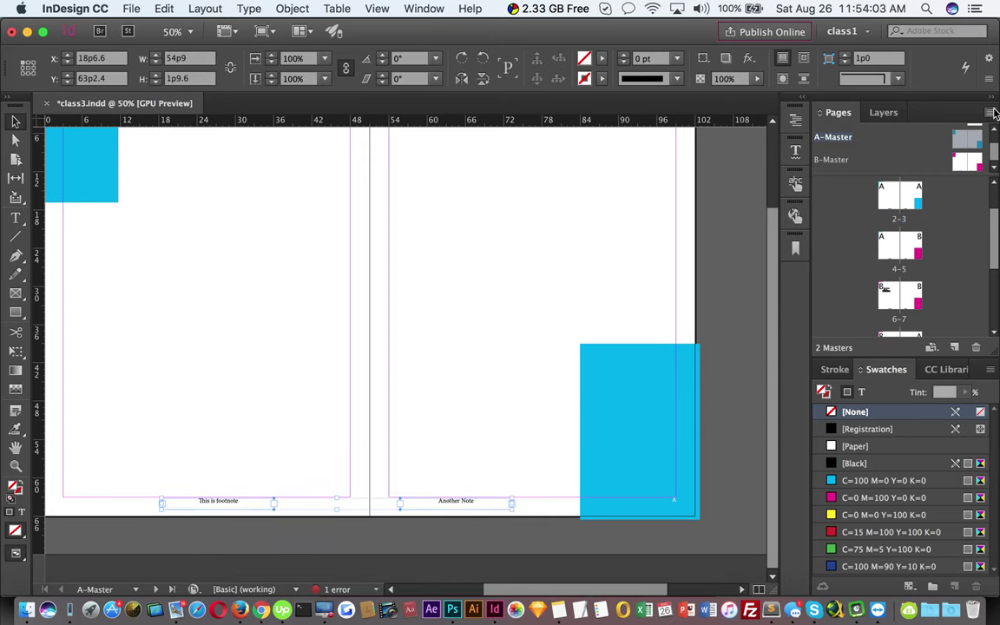
left_click(990, 113)
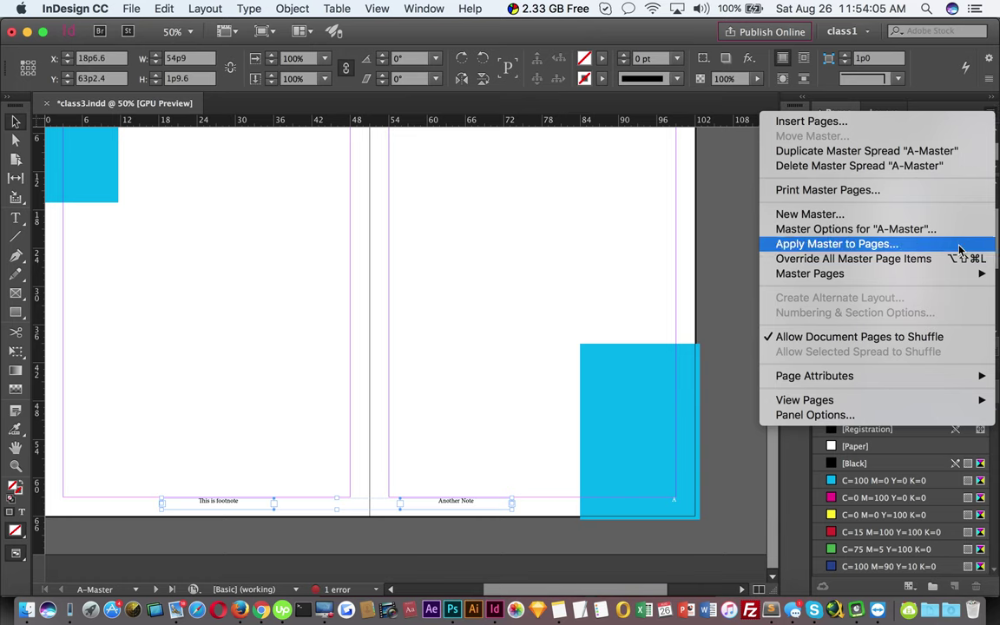
mouse_move(951, 275)
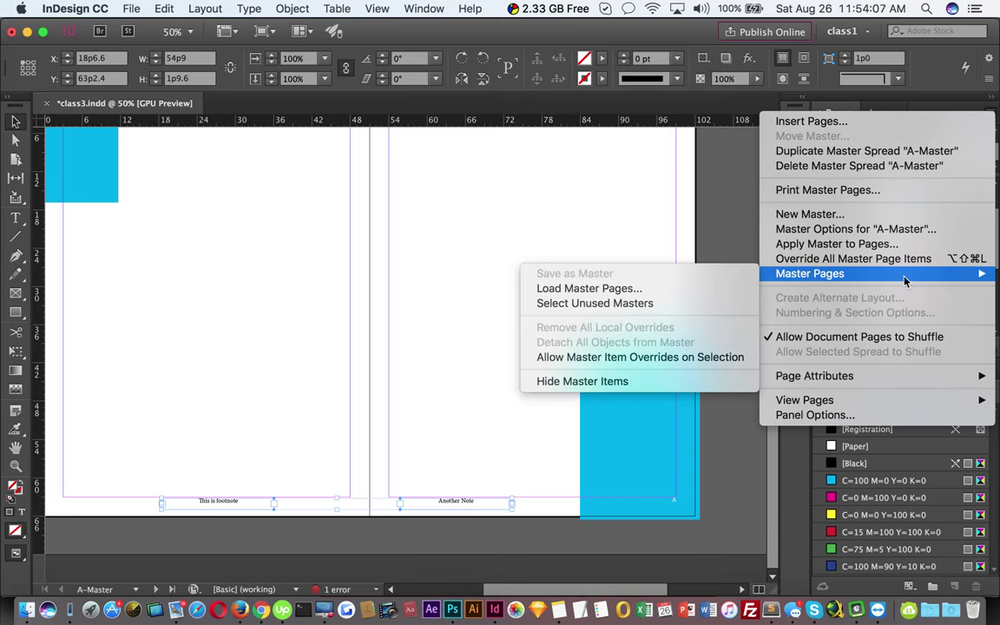
left_click(612, 361)
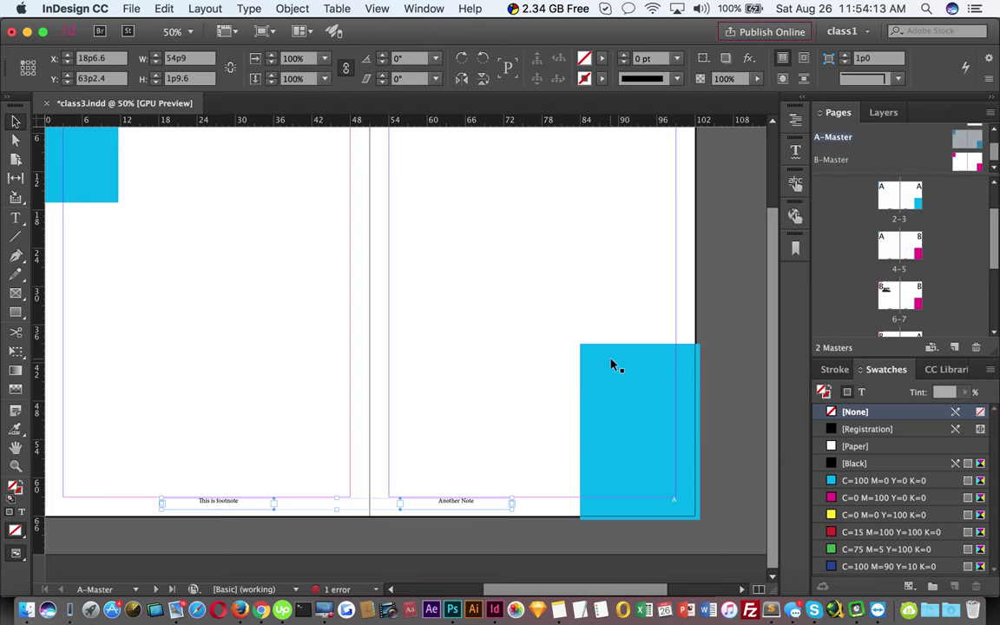
left_click(496, 354)
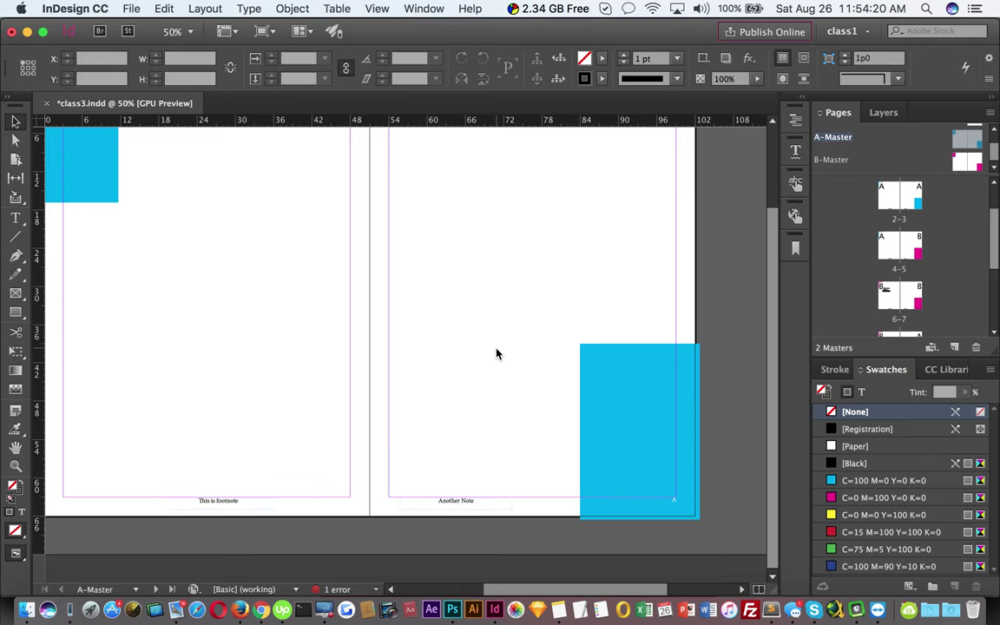
- Switch to Notes, mark the heading "Setting margin and column guides", and return to InDesign
key("super+Tab")
key("super+Tab")
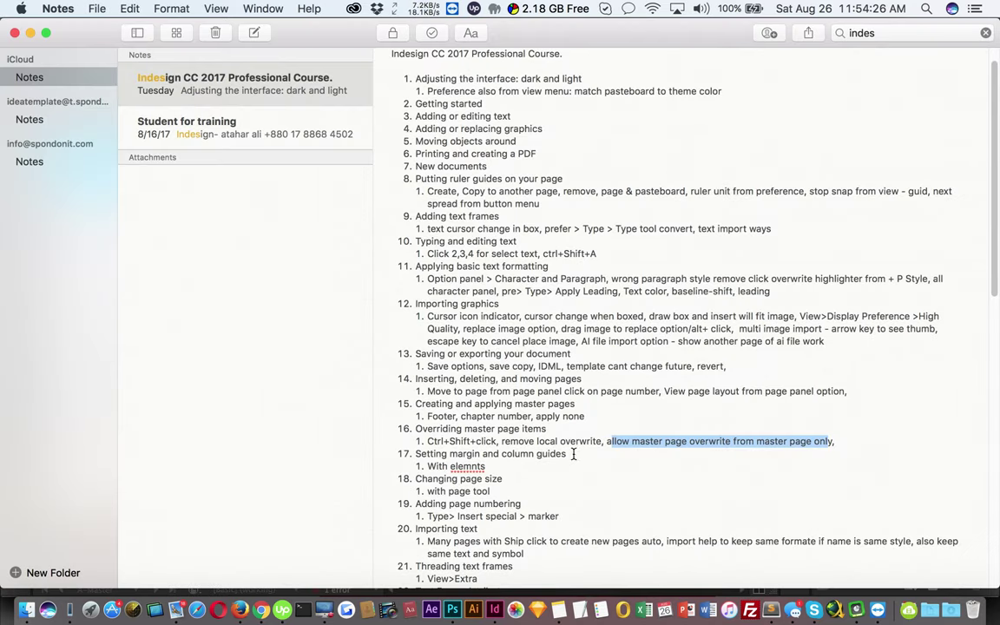
left_click_drag(570, 454, 412, 454)
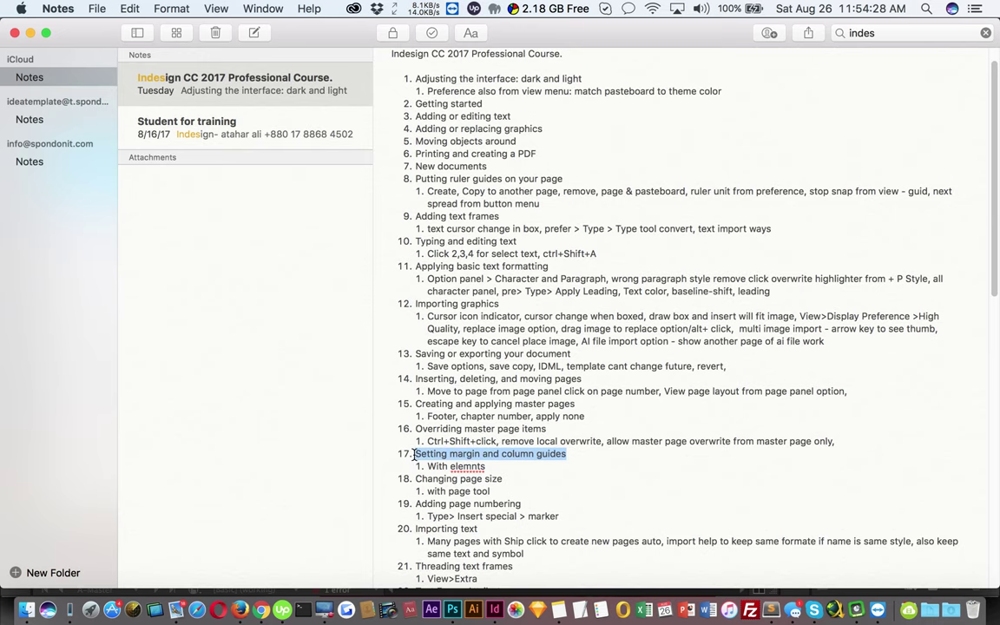
key("super+Tab")
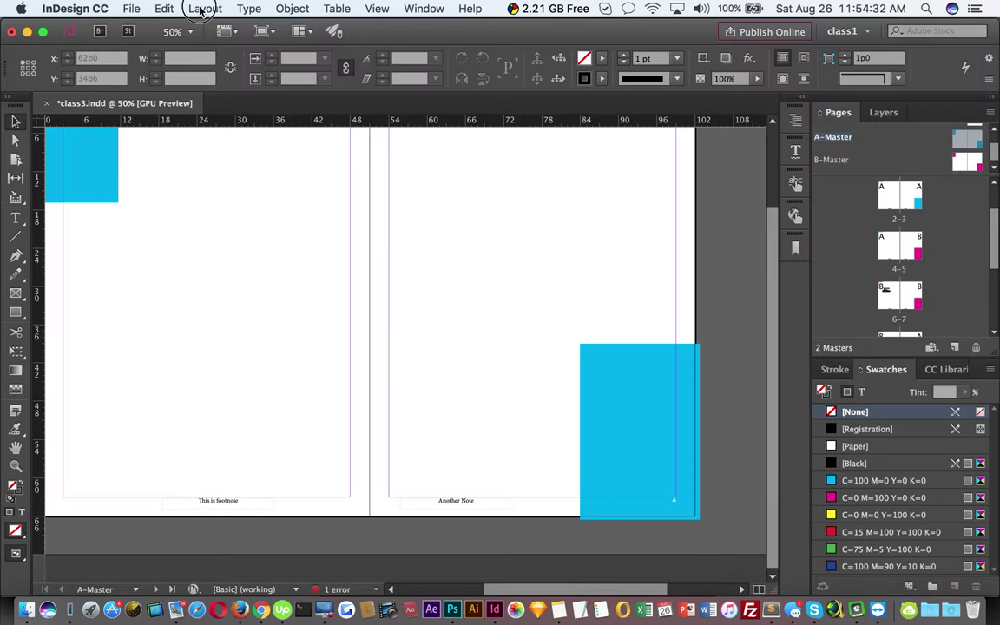
- Check the Margins and Columns settings of the A-Master spread without changing them
left_click(203, 9)
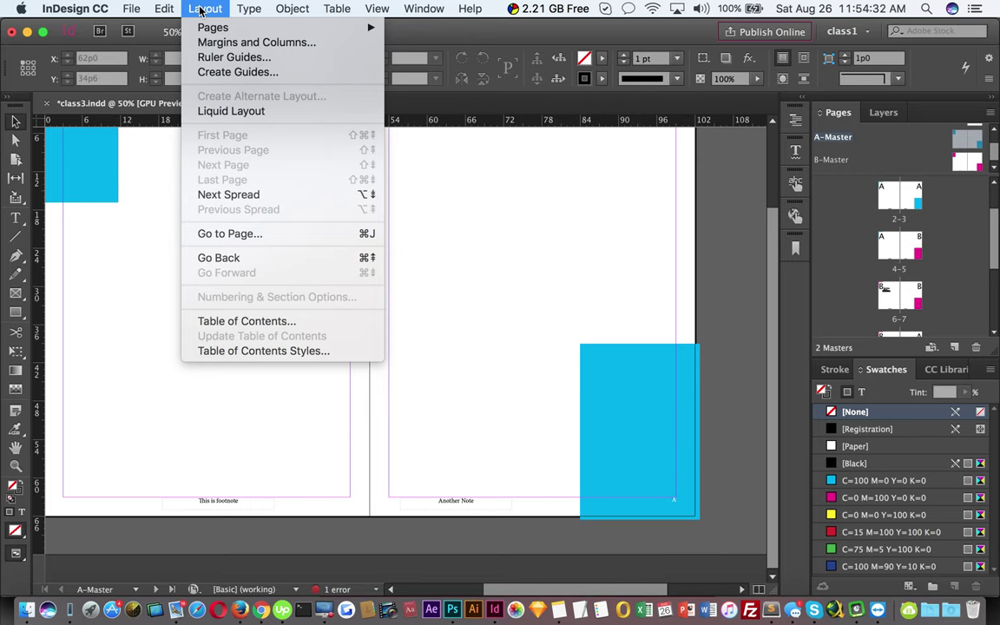
left_click(253, 48)
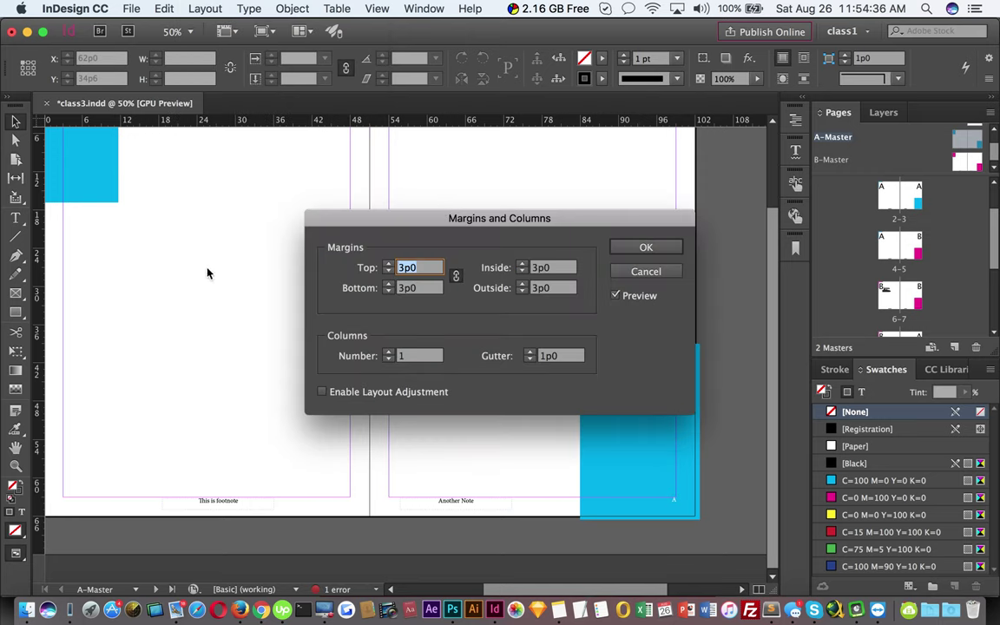
left_click(641, 275)
- Open page 6 and move its text frame to the left margin, directly below the magenta block
double_click(903, 304)
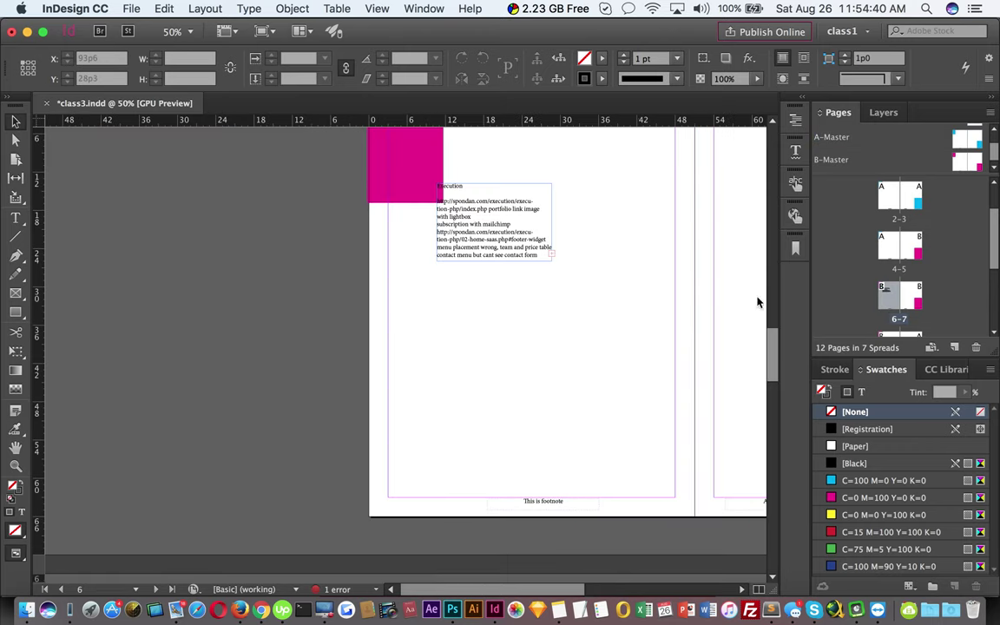
left_click_drag(535, 253, 444, 313)
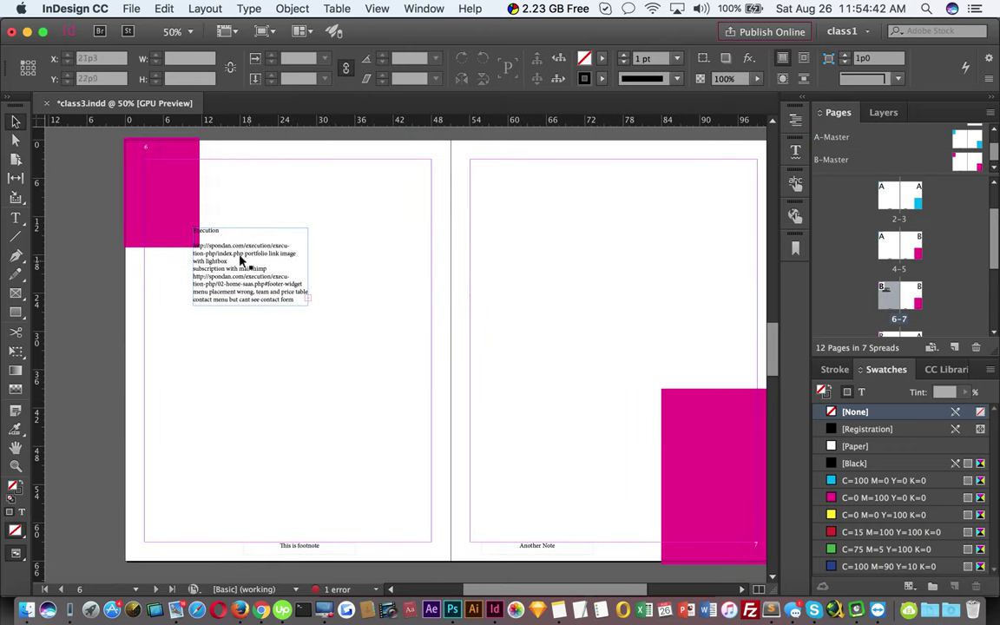
left_click_drag(252, 269, 151, 311)
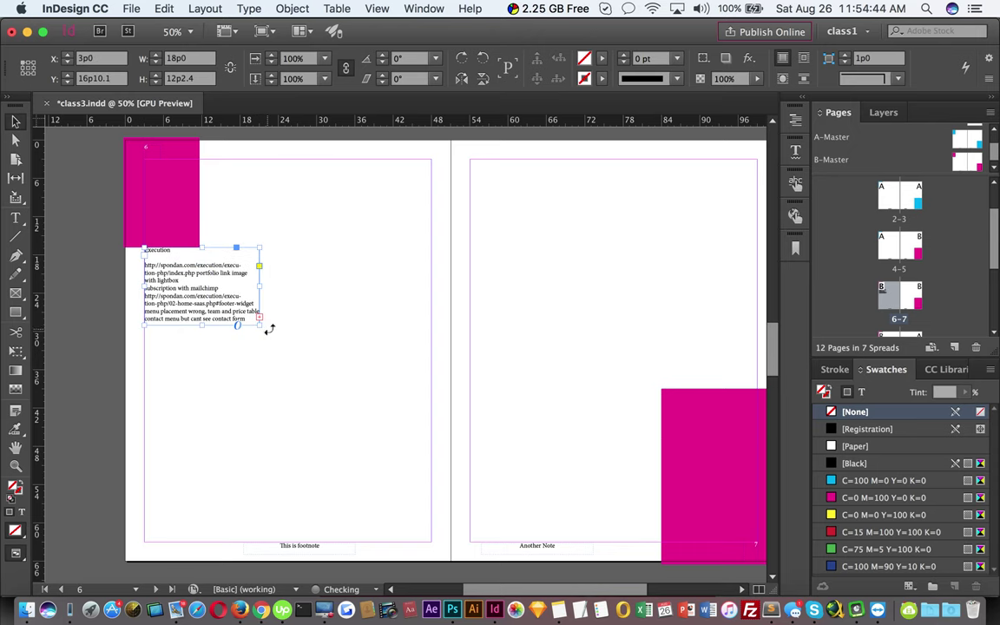
- Enlarge the page 6 text frame, place a copy above page 7's magenta block, and stretch both frames from margin to margin
left_click_drag(262, 325, 662, 352)
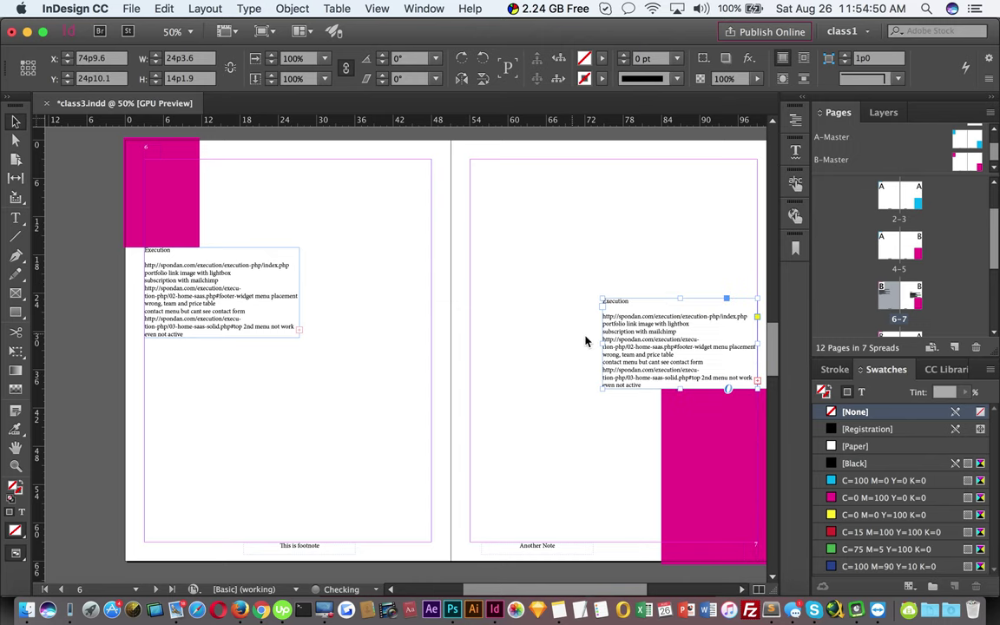
left_click_drag(599, 341, 470, 339)
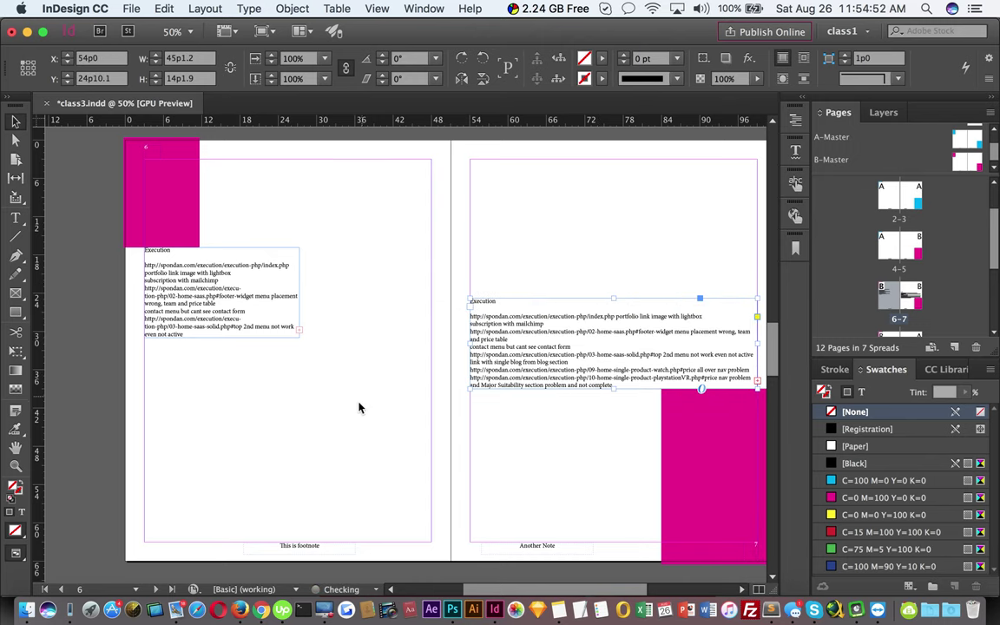
left_click(359, 407)
left_click(297, 330)
left_click_drag(298, 292, 431, 311)
left_click(429, 392)
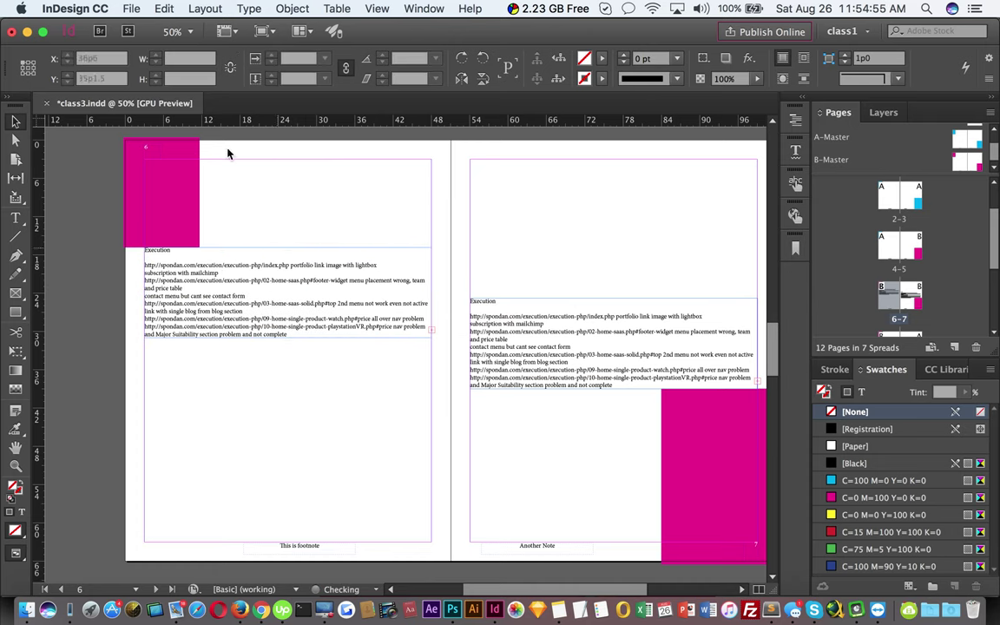
left_click(204, 9)
left_click(224, 42)
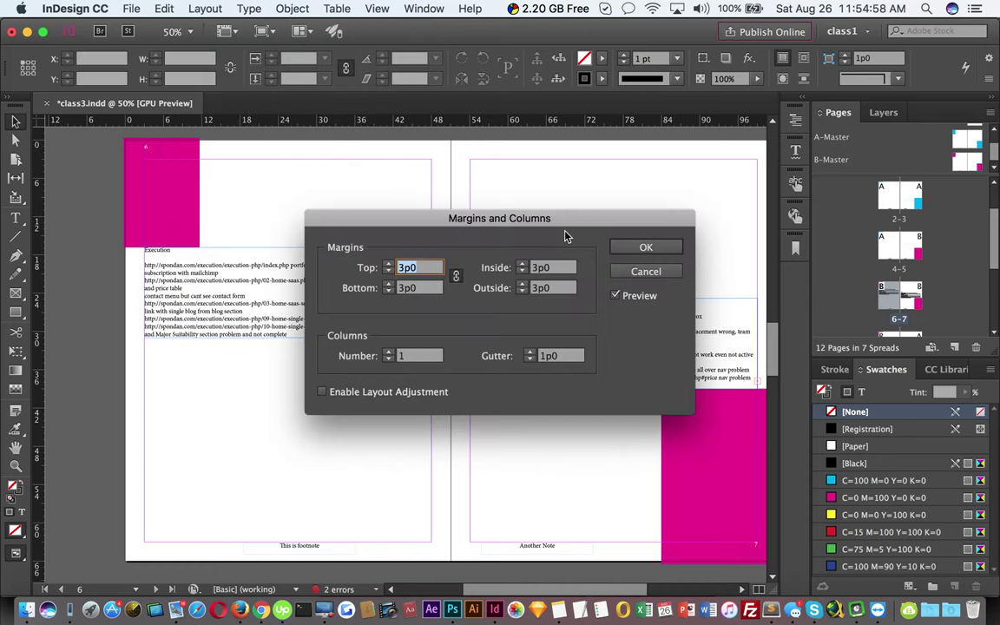
left_click(658, 274)
- Change both the horizontal and vertical ruler units to millimetres
right_click(515, 122)
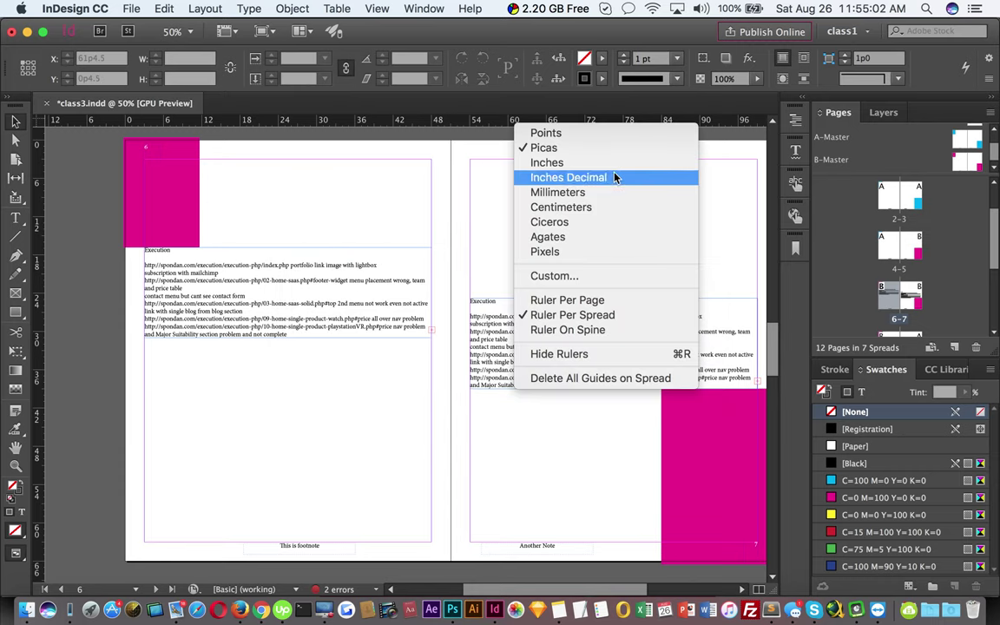
left_click(609, 199)
right_click(36, 238)
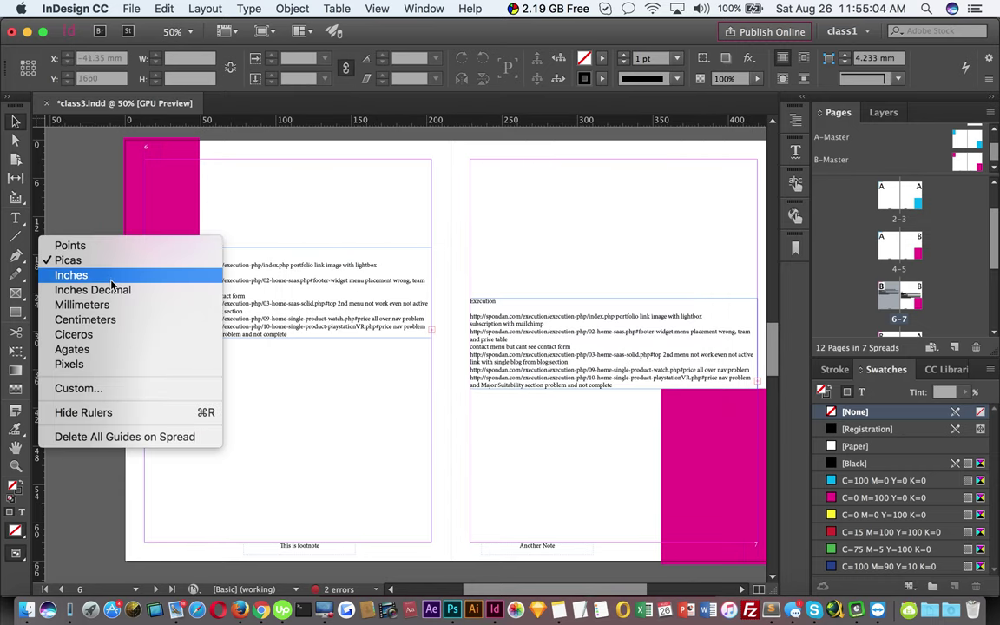
left_click(111, 305)
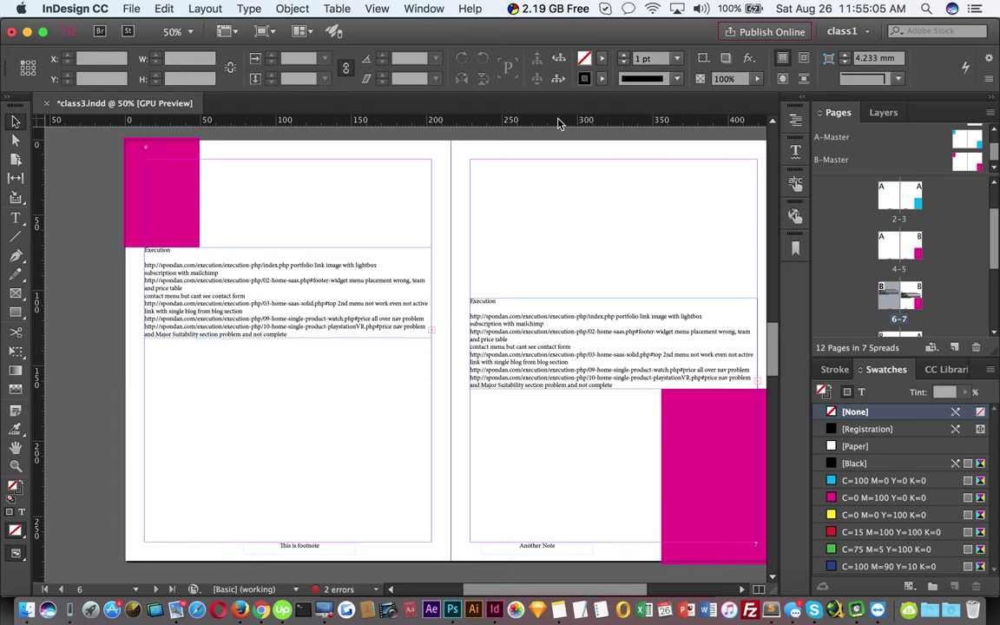
right_click(551, 123)
left_click(214, 61)
- Check page 6's margin and column settings in millimetres against the margin guides on the spread
left_click(205, 8)
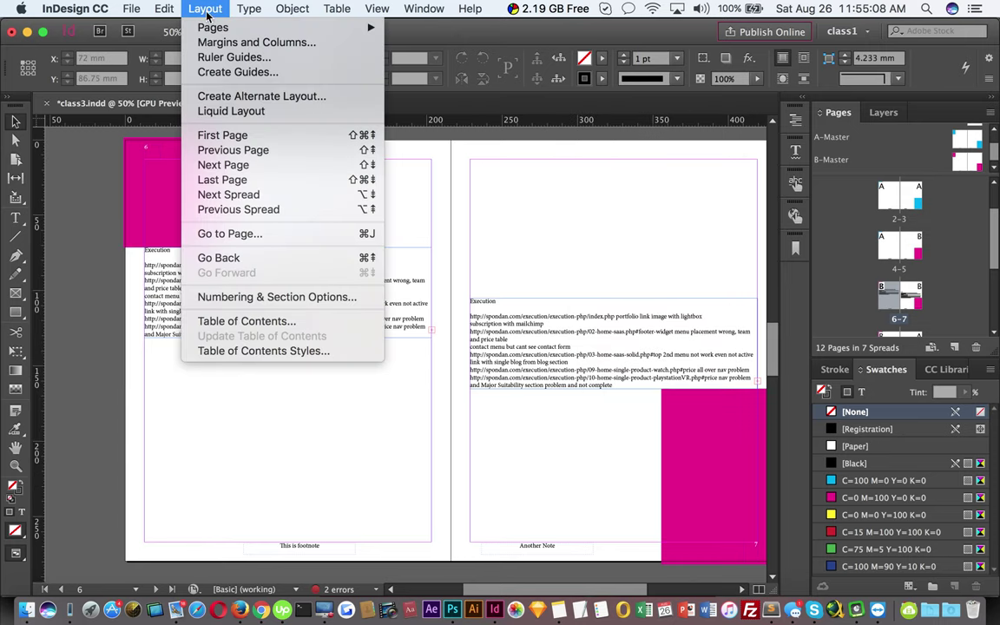
left_click(229, 44)
left_click_drag(511, 216, 636, 183)
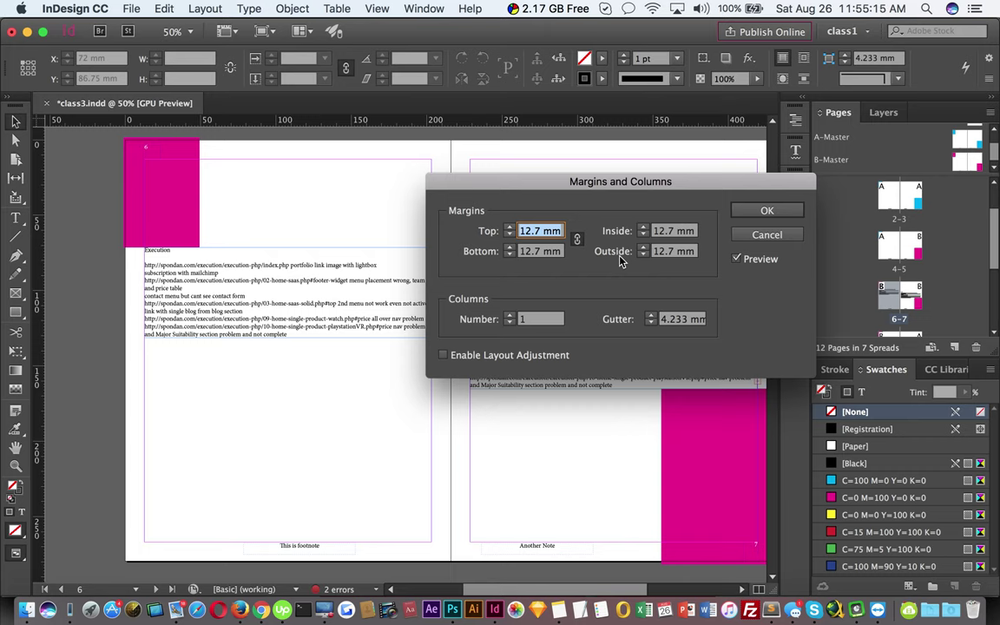
left_click_drag(633, 193, 456, 217)
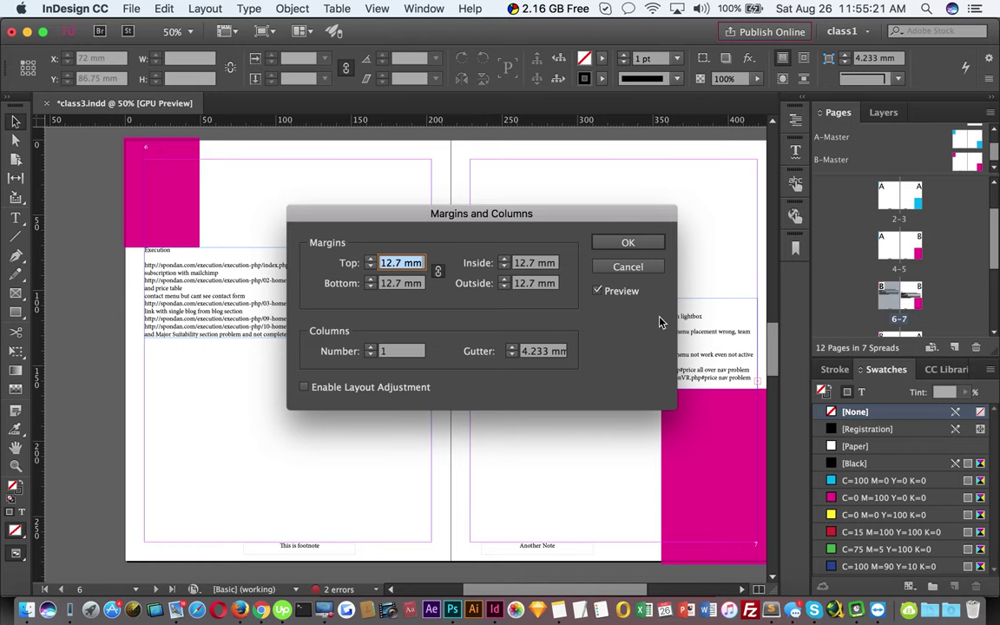
left_click(626, 266)
key("space")
left_click_drag(643, 413, 610, 412)
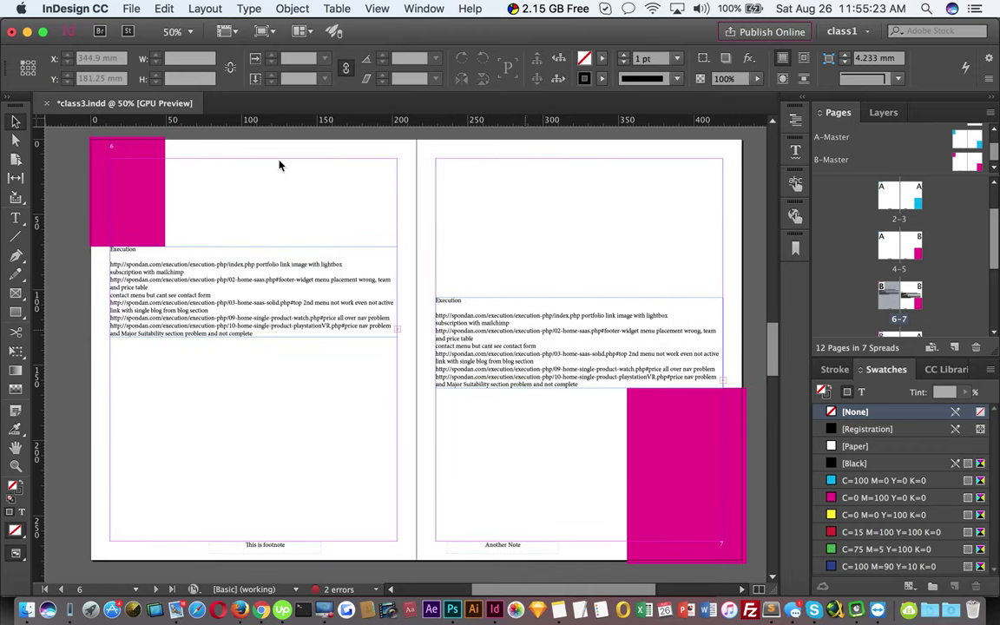
- Set all four linked margins of page 6 to 20 mm
left_click(205, 9)
left_click(238, 42)
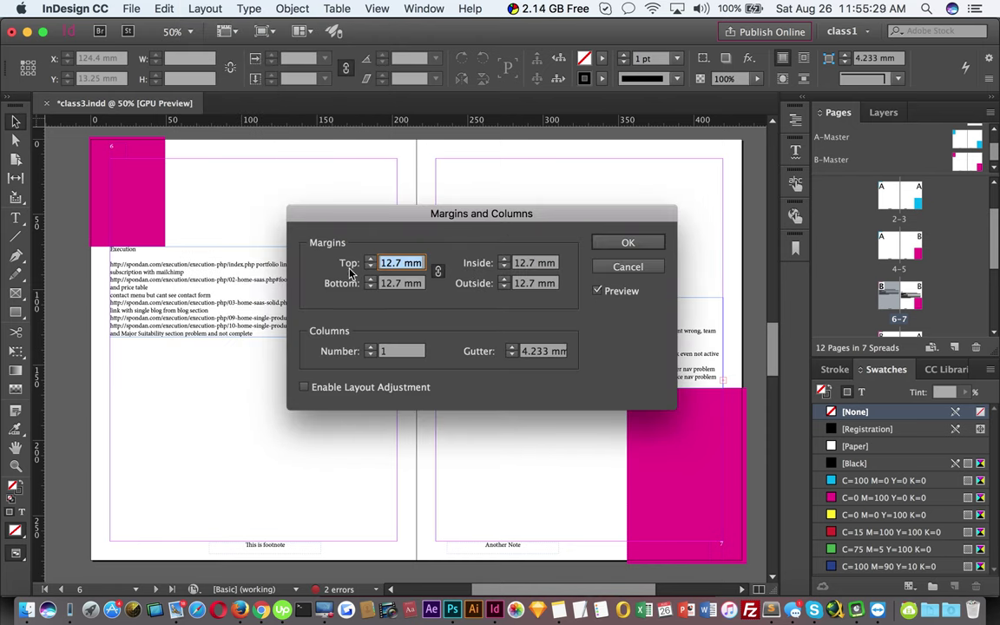
type("2")
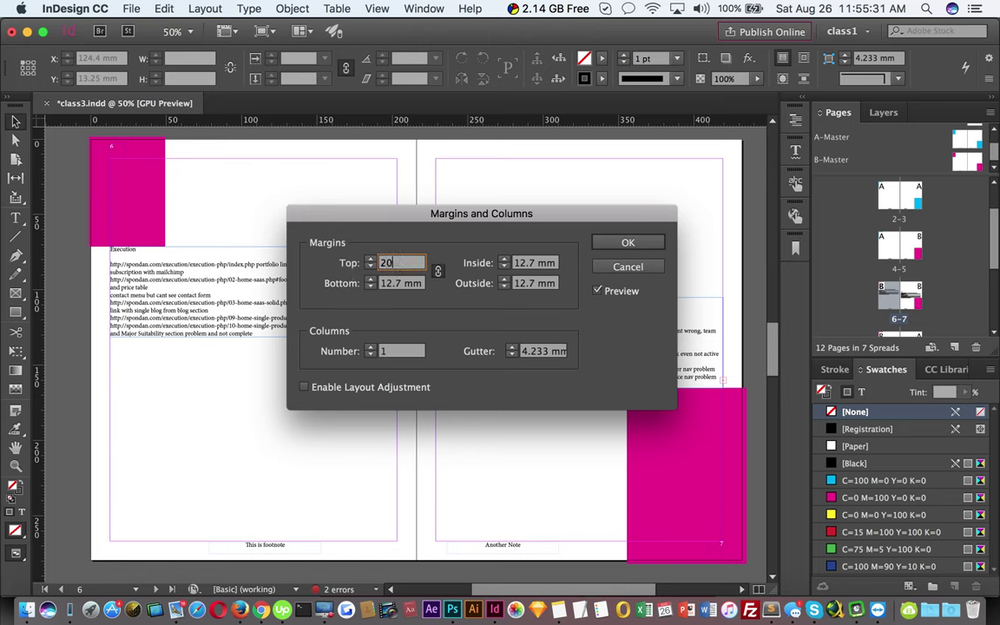
type("0")
key("Tab")
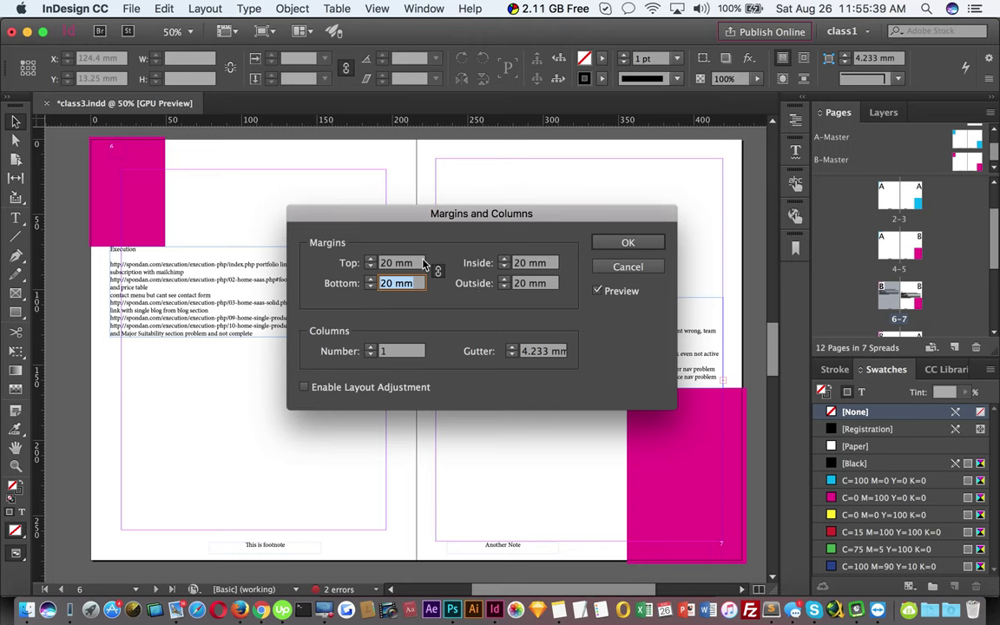
- Set page 6's four linked margins to 12 mm, and unlink them to set only the top margin to 20 mm
type("12")
key("Tab")
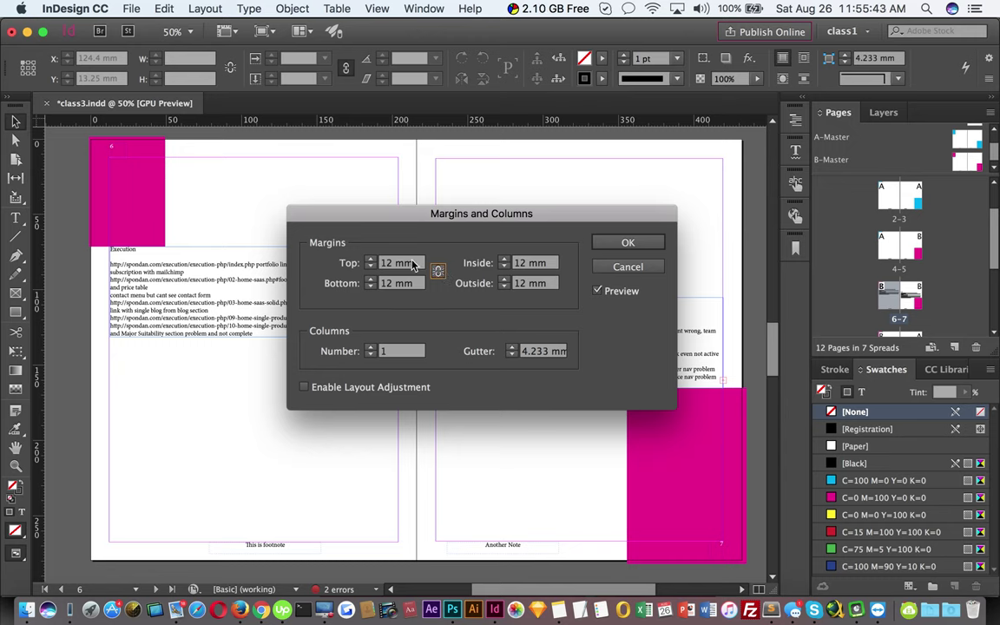
left_click_drag(413, 264, 380, 263)
type("20")
key("Tab")
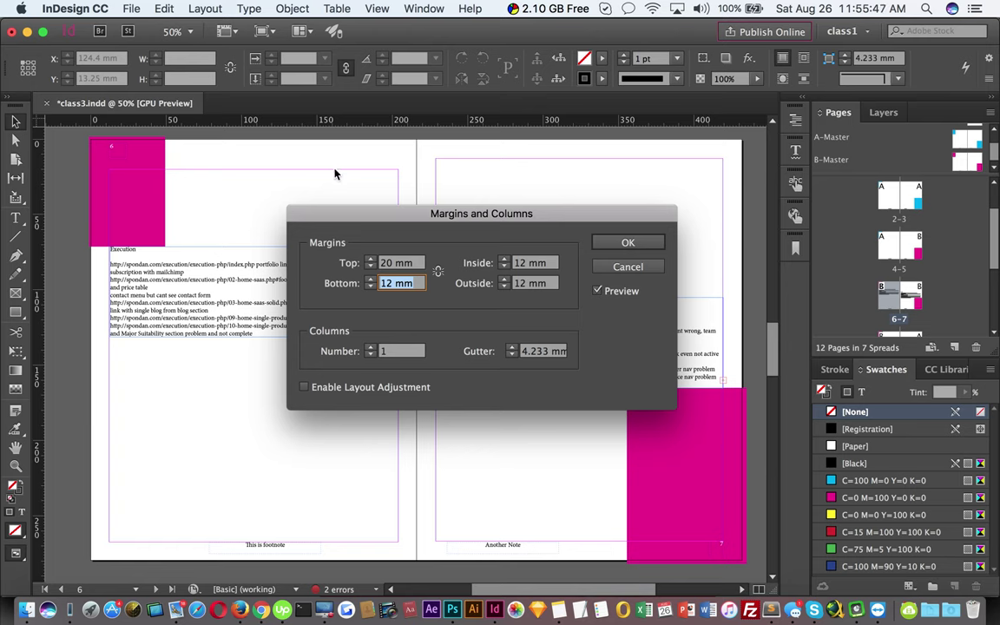
- Set page 6's inside and outside margins to 5 mm each, and discard the margin changes
left_click(518, 262)
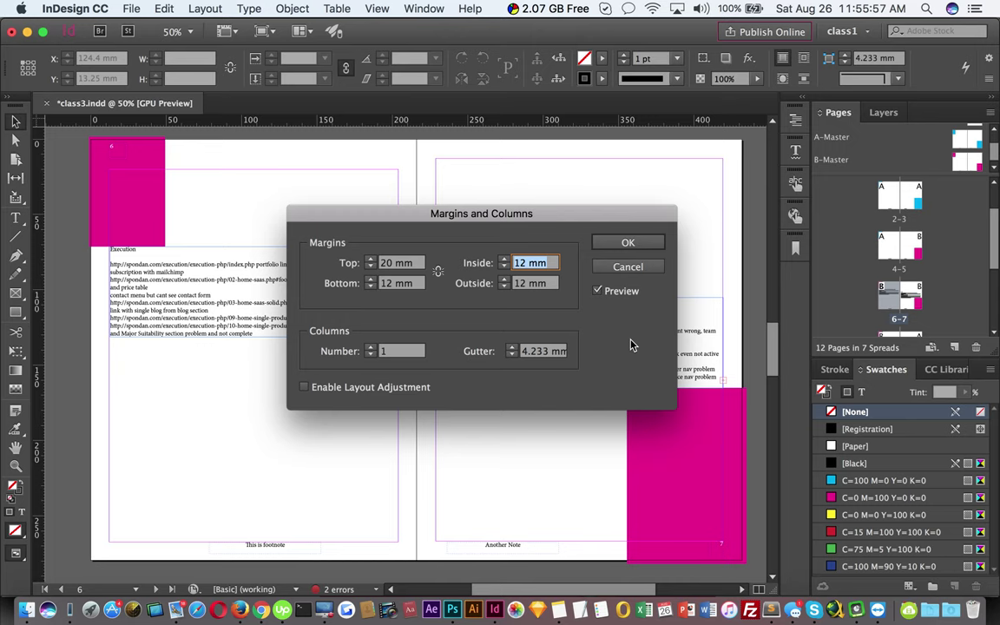
type("5")
key("Tab")
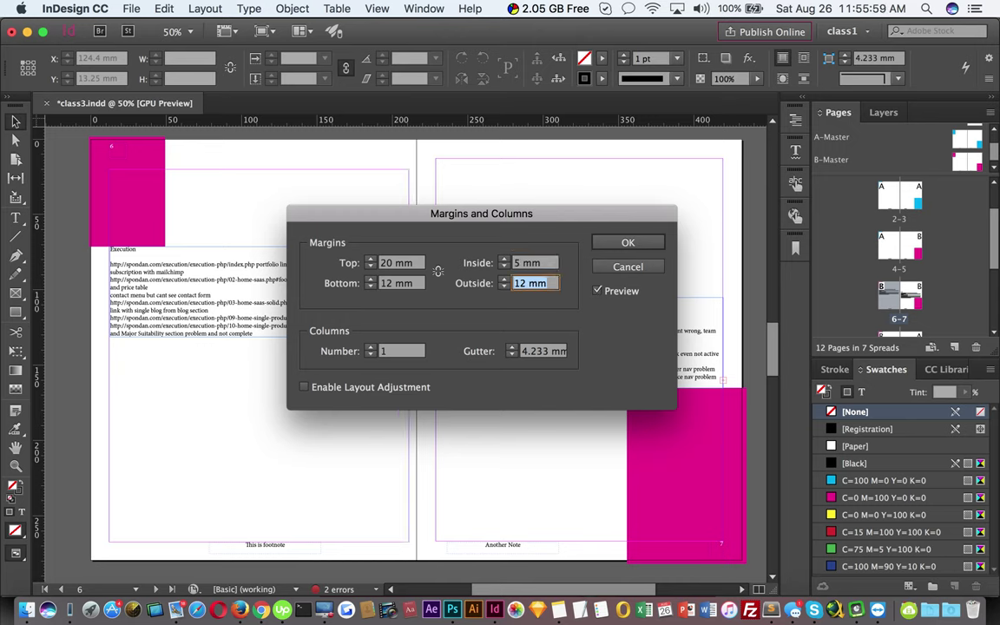
left_click_drag(423, 213, 534, 326)
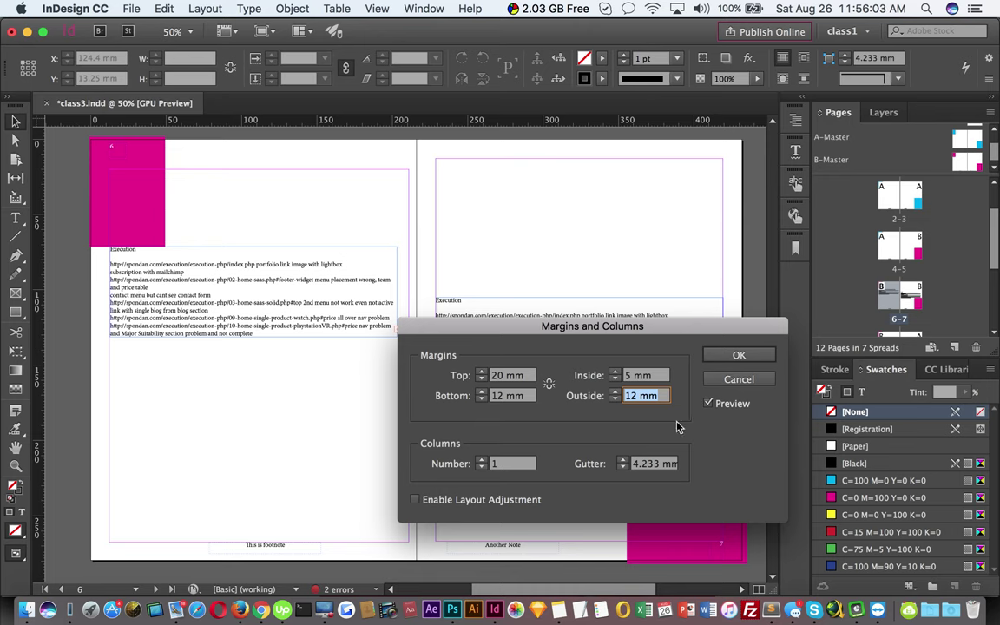
type("5")
key("Tab")
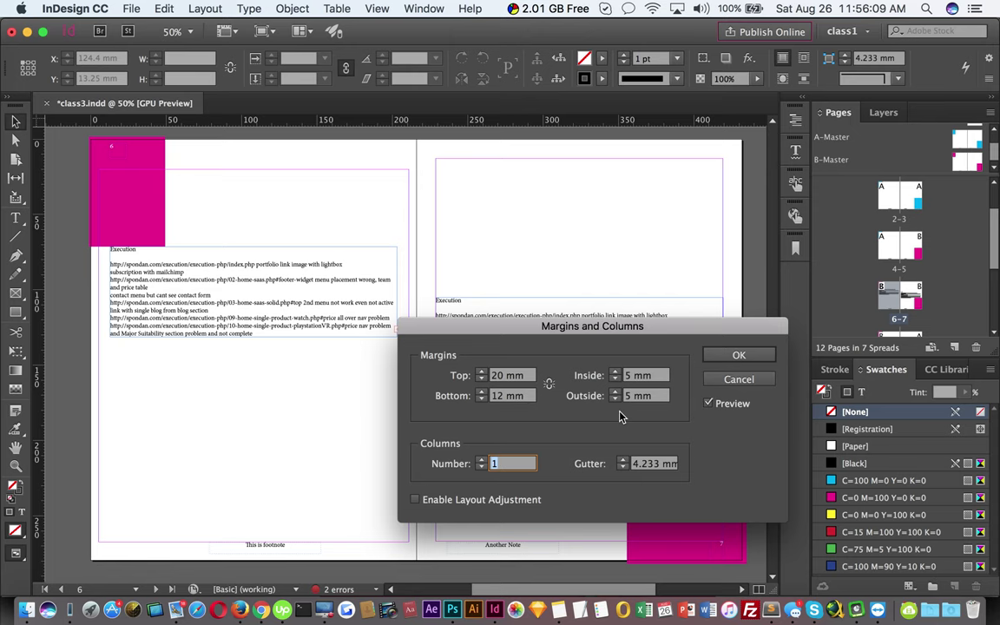
left_click(739, 380)
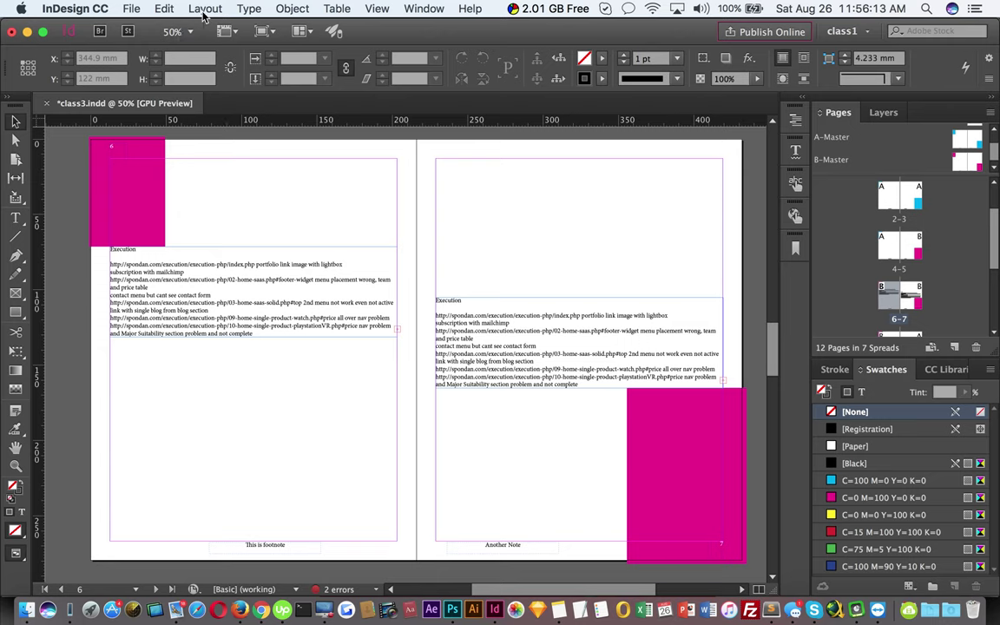
left_click(193, 11)
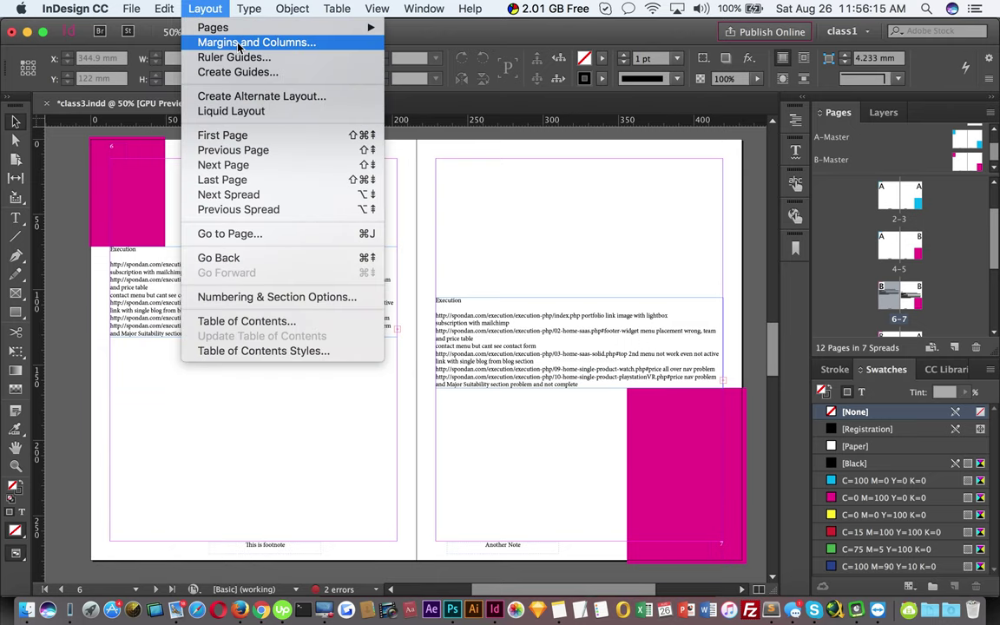
left_click(239, 43)
left_click_drag(582, 327, 570, 219)
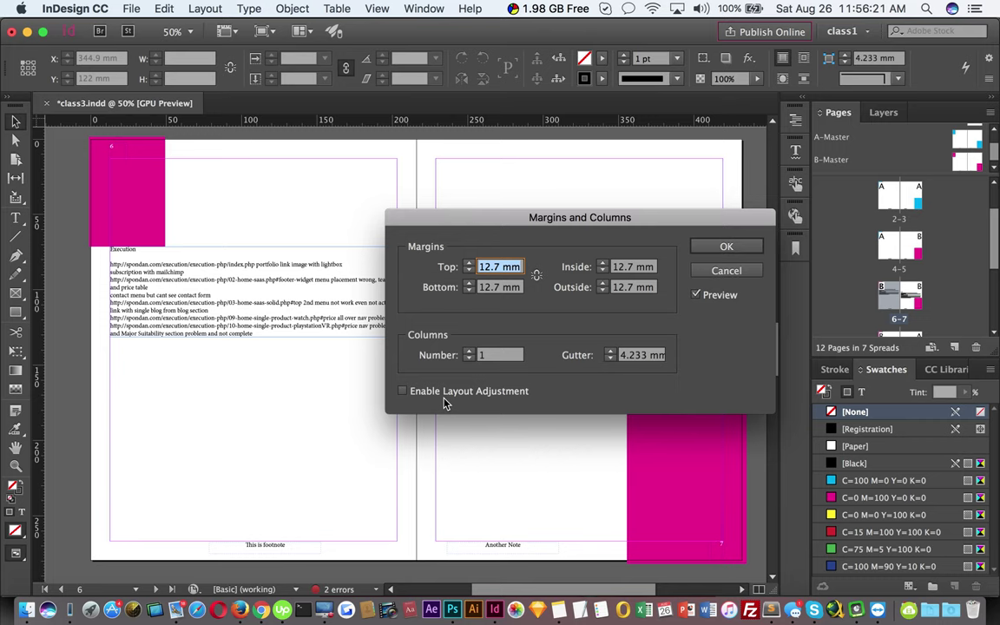
left_click(754, 270)
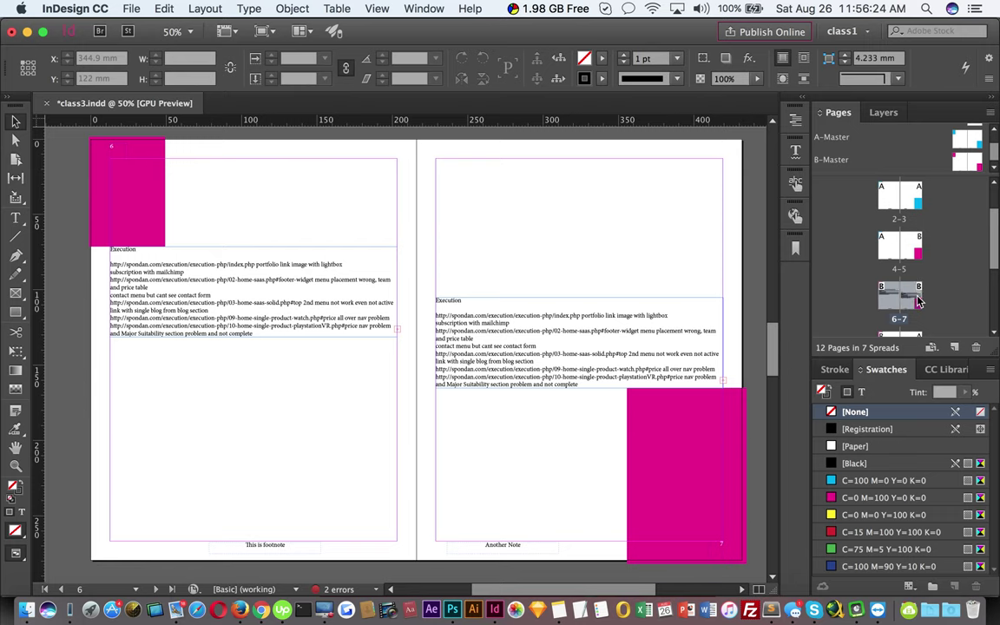
- Enable layout adjustment for the 6–7 spread and set its inside margin to 20 mm
left_click(195, 8)
left_click(199, 41)
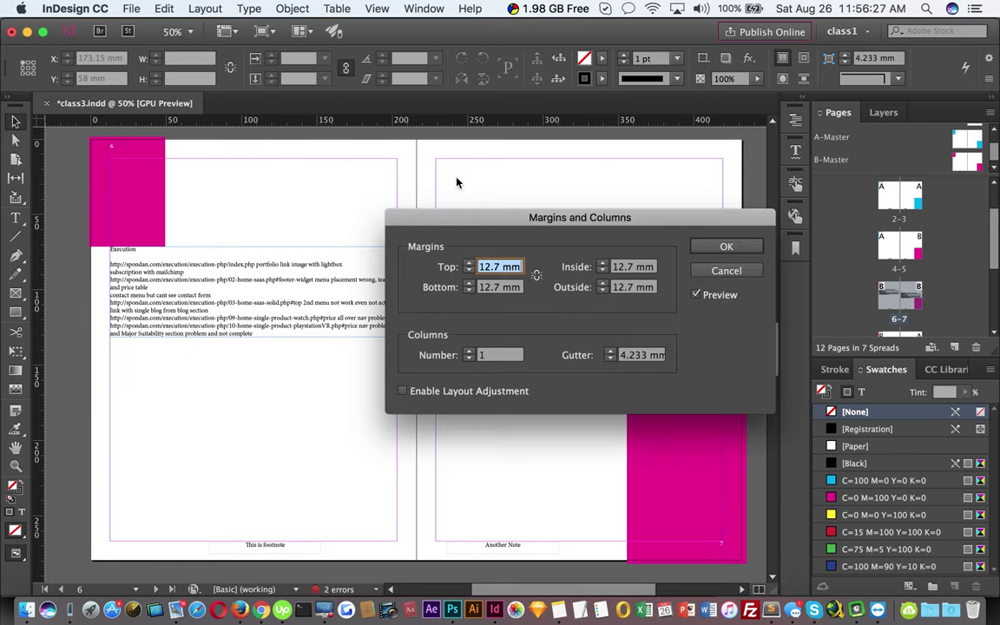
left_click(402, 391)
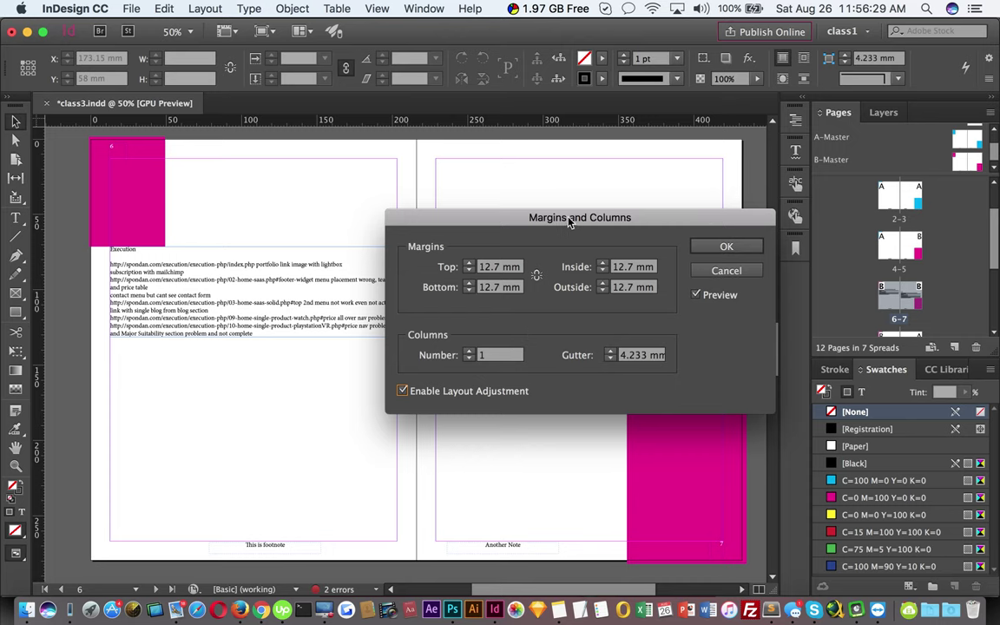
left_click_drag(569, 223, 441, 175)
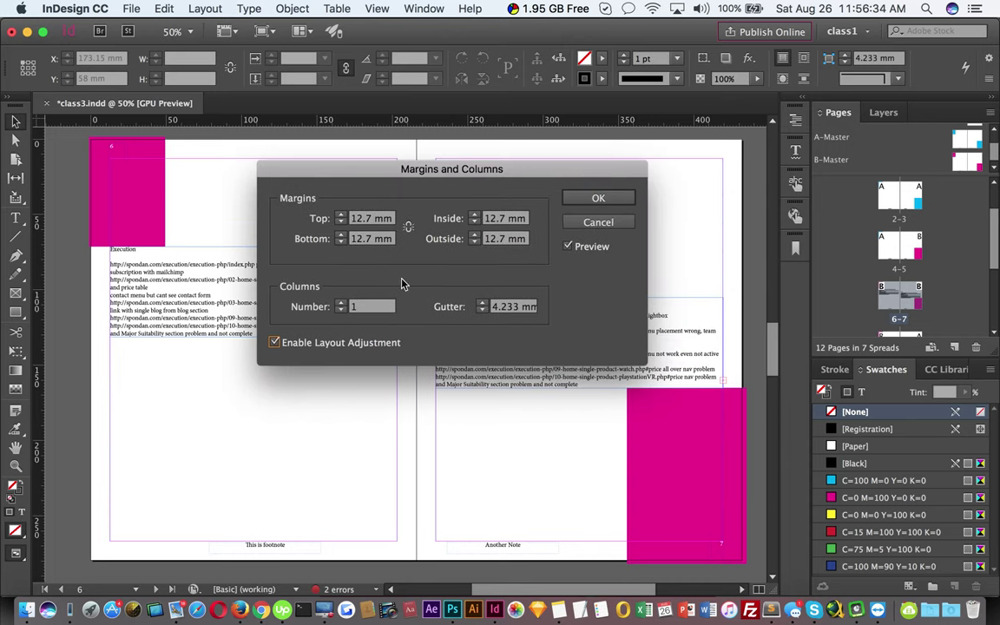
left_click(496, 222)
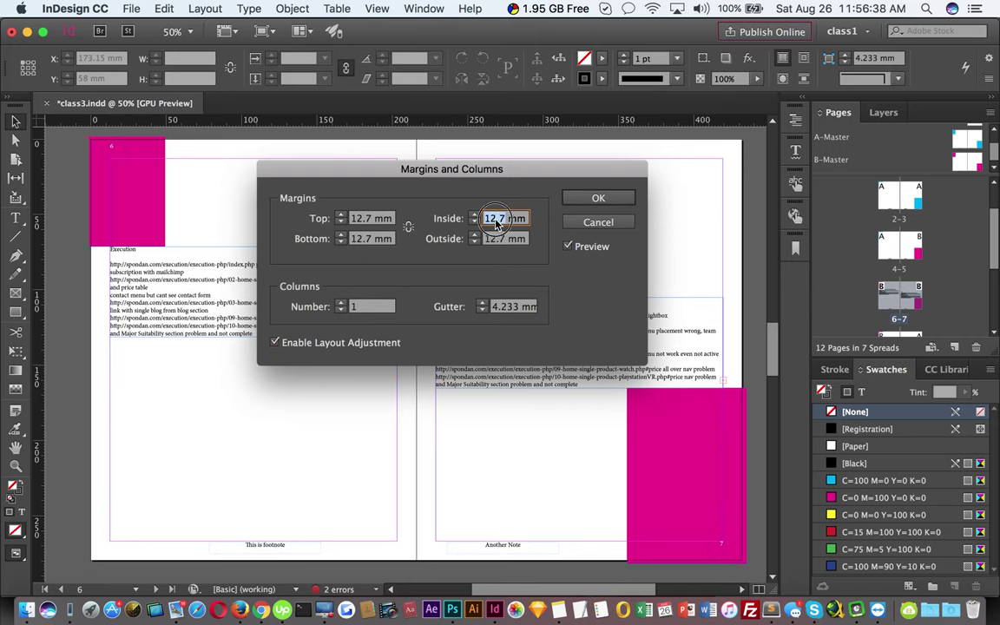
left_click_drag(487, 172, 473, 422)
type("20")
key("Tab")
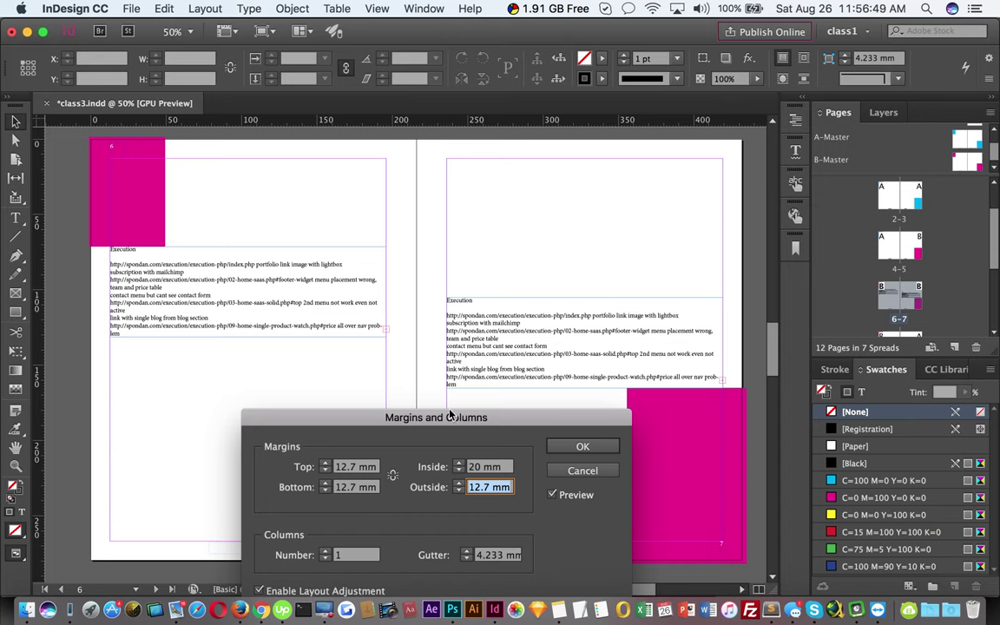
- Compare the 6–7 spread with and without the margin preview to examine how the text frames adapt
left_click_drag(451, 417, 250, 181)
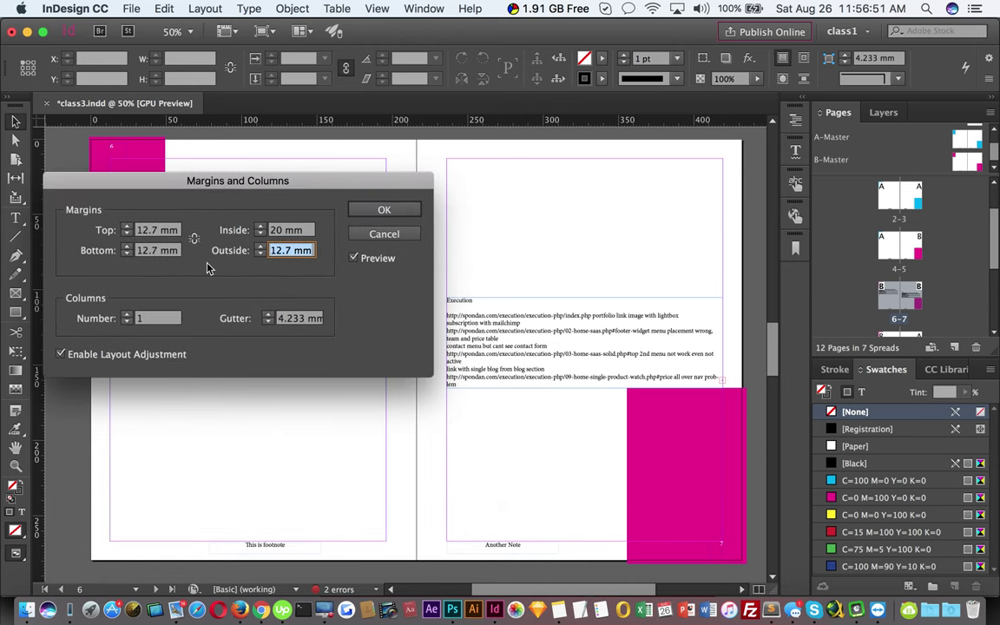
left_click(355, 258)
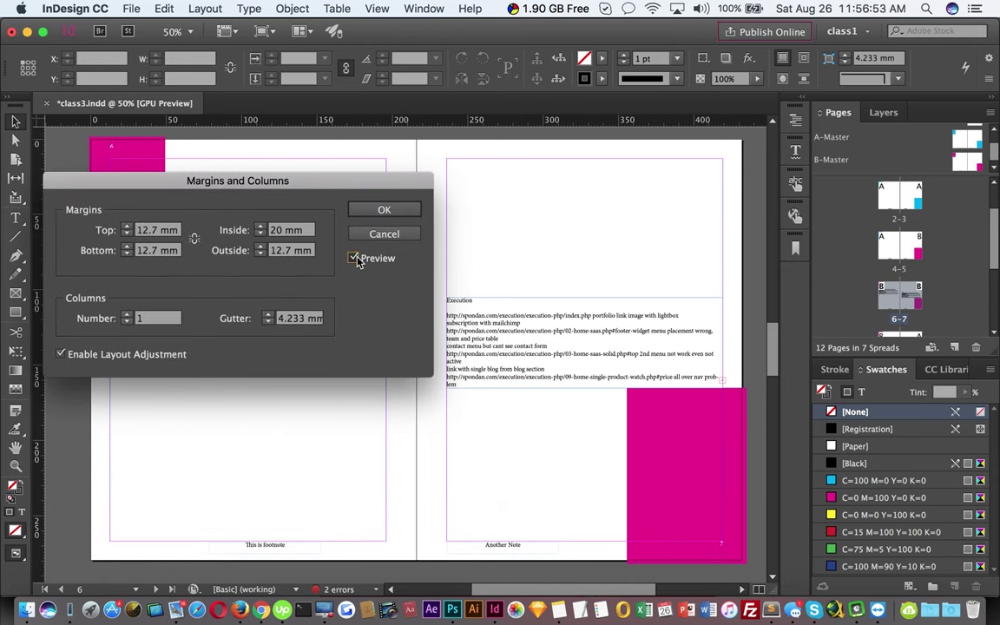
left_click(355, 258)
left_click(354, 259)
left_click(354, 259)
left_click(354, 259)
left_click(354, 258)
left_click(355, 259)
left_click(354, 259)
- Set the spread's outside margin to 30 mm, compare the preview, and apply the margins with layout adjustment
left_click_drag(325, 192, 494, 419)
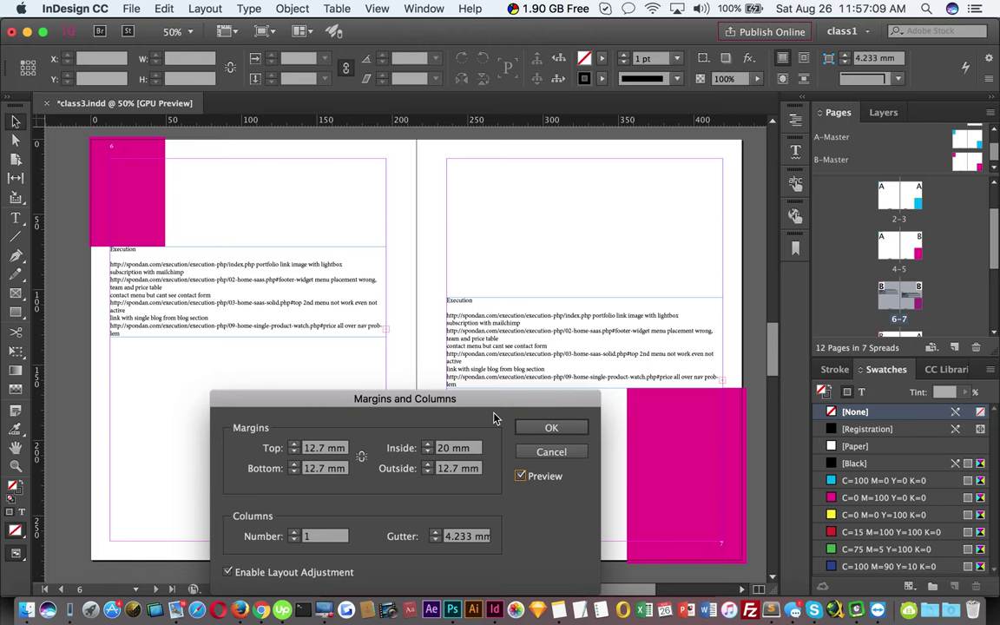
left_click(480, 470)
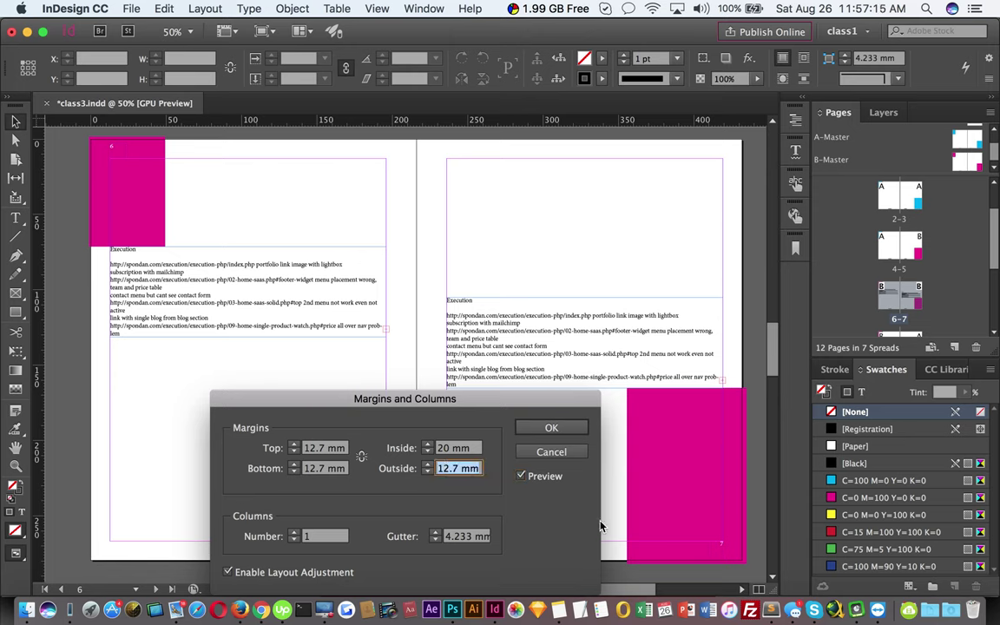
type("30")
key("Tab")
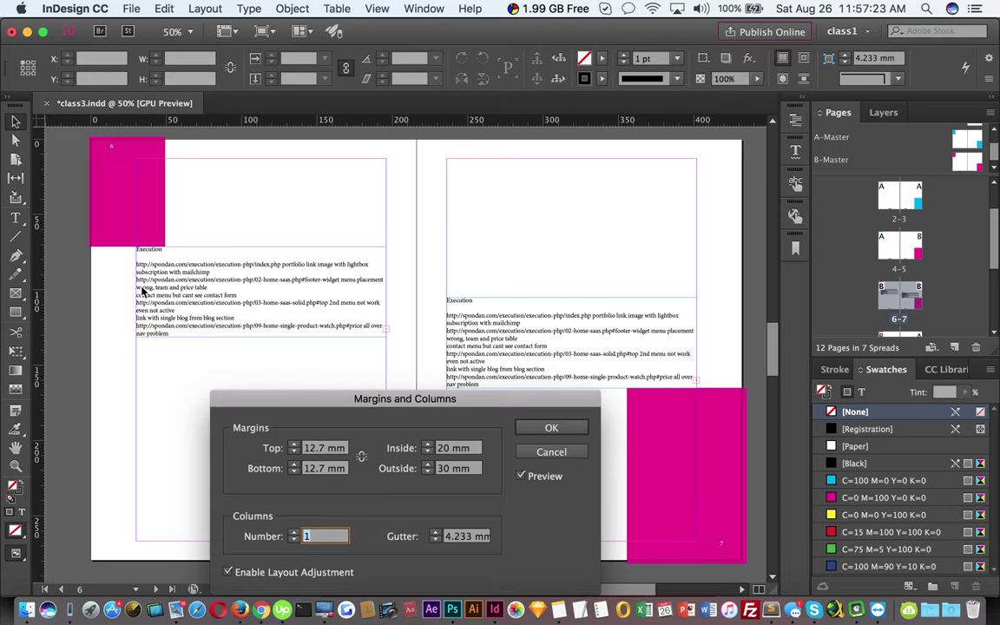
left_click(521, 476)
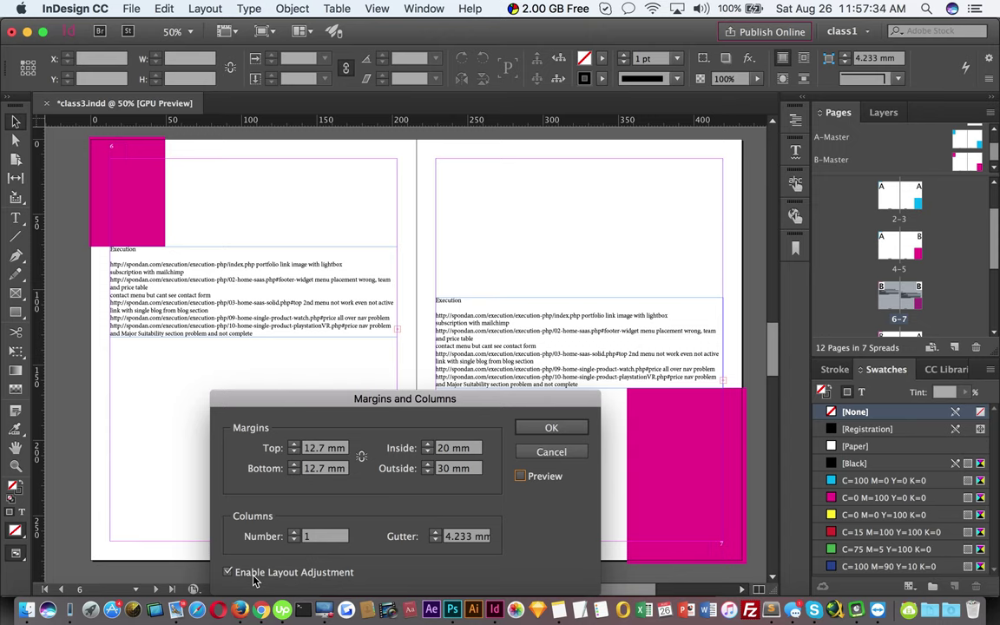
left_click(520, 475)
left_click(579, 431)
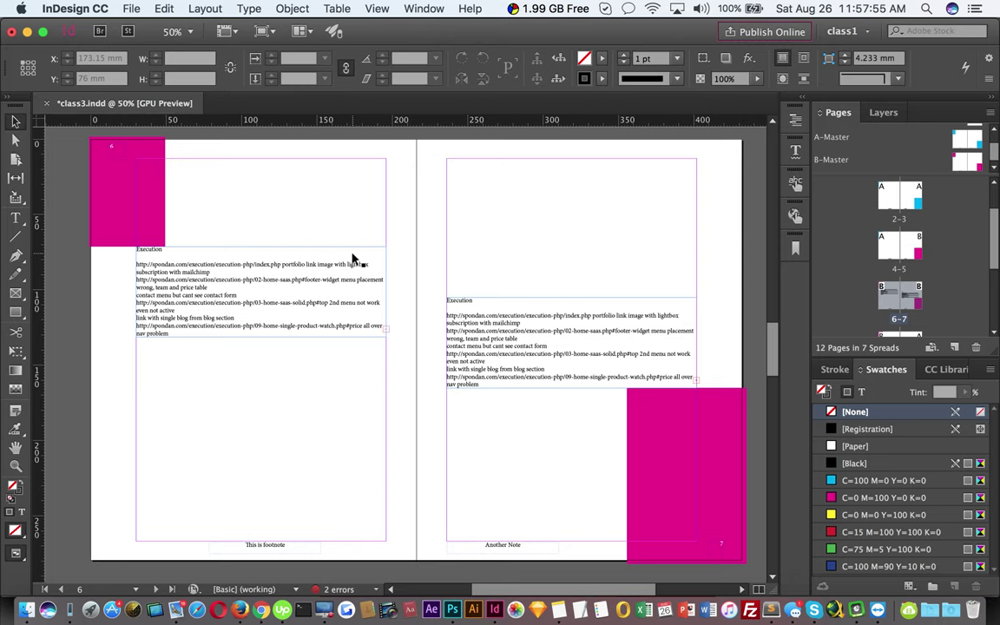
- Shrink page 6's text frame away from both side margins to about 98 mm wide and 51 mm high
left_click(137, 319)
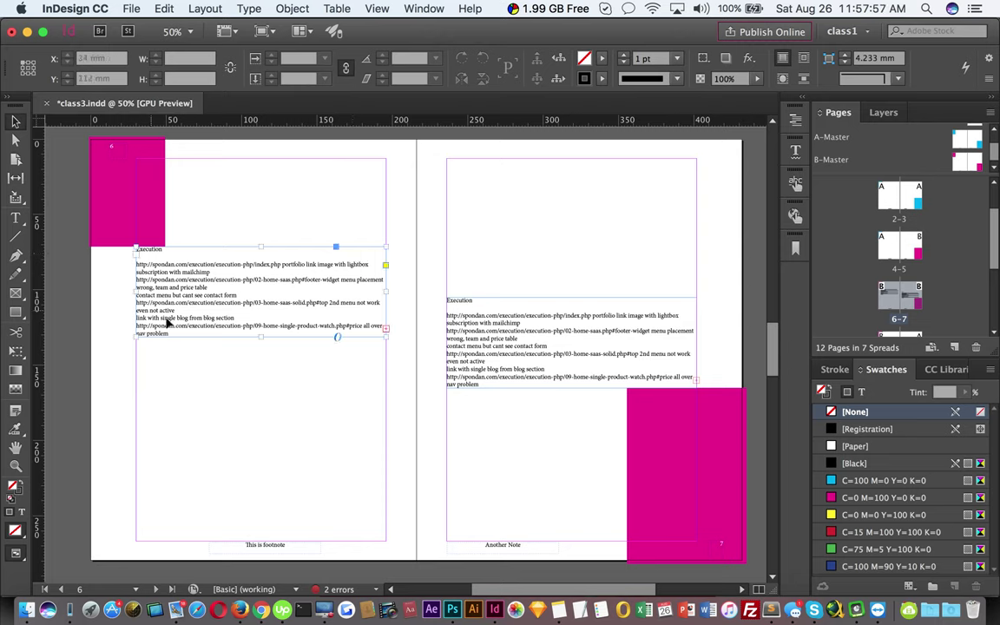
left_click_drag(133, 339, 196, 321)
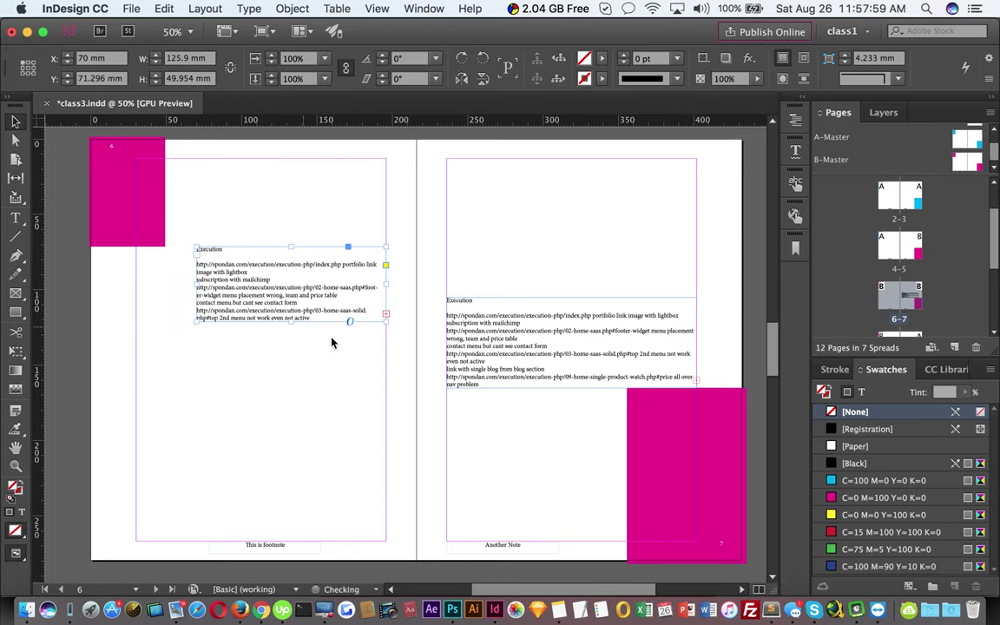
left_click_drag(384, 324, 345, 320)
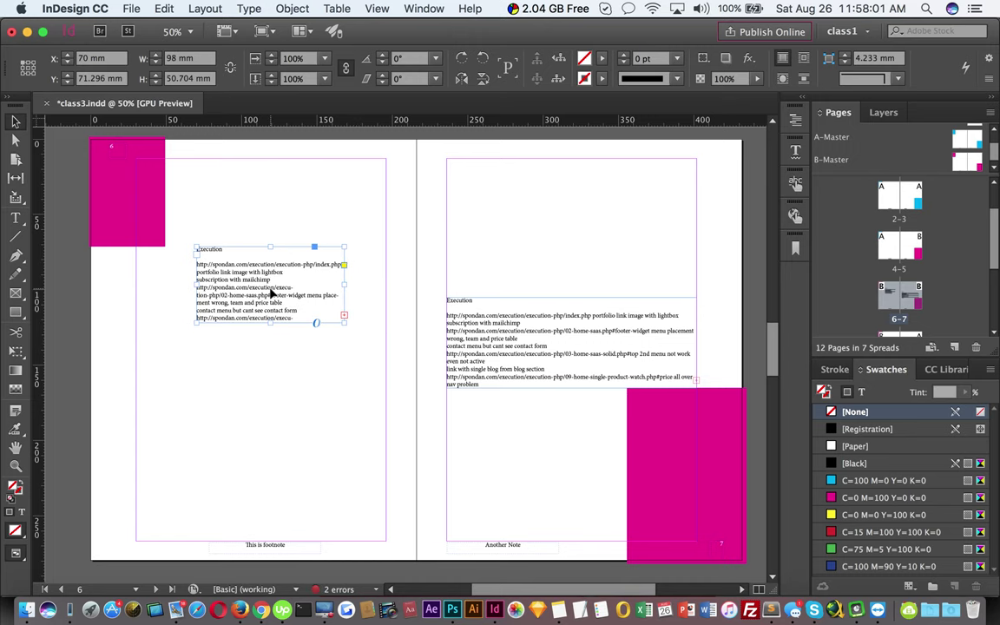
- Place a copy of the text frame below it against page 6's outside margin and widen it to about 123 mm
left_click_drag(263, 285, 208, 363)
left_click_drag(284, 398, 321, 392)
left_click(359, 410)
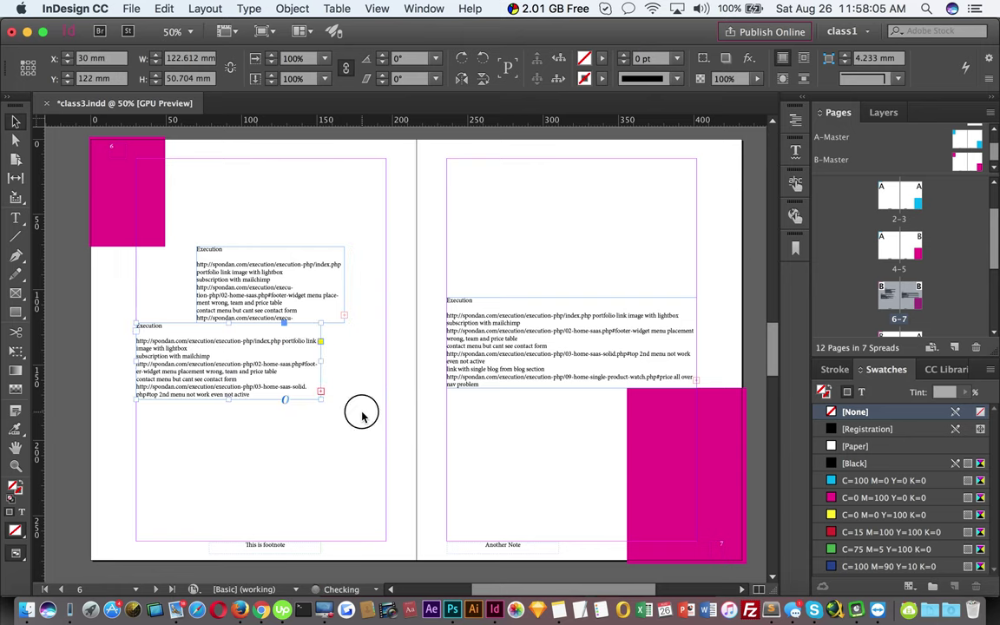
- Set the 6–7 spread's outside margin to 20 mm with layout adjustment enabled and apply it
left_click(203, 8)
left_click(227, 44)
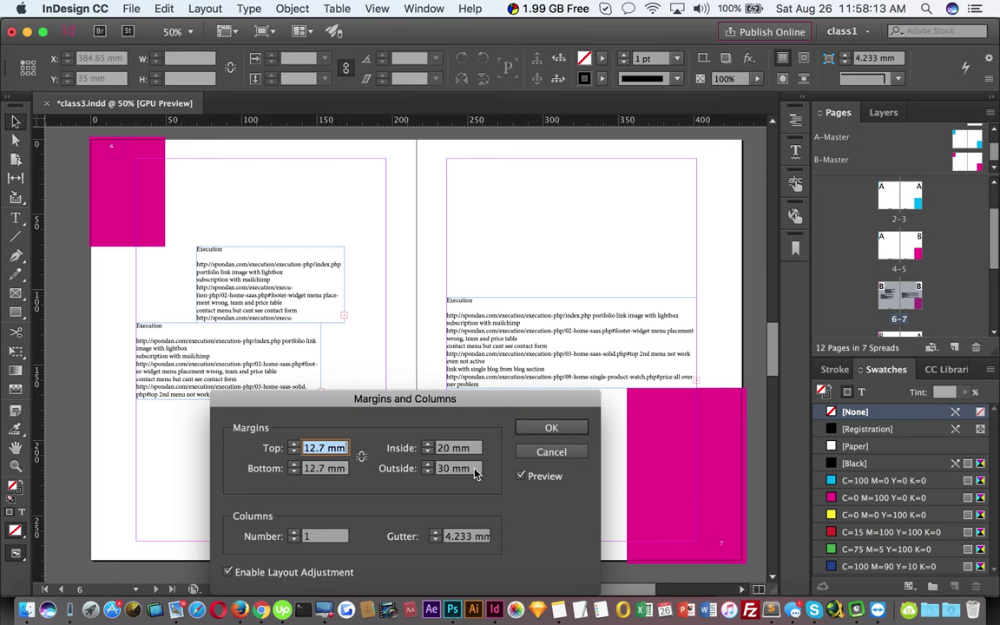
left_click(427, 469)
type("20")
key("Tab")
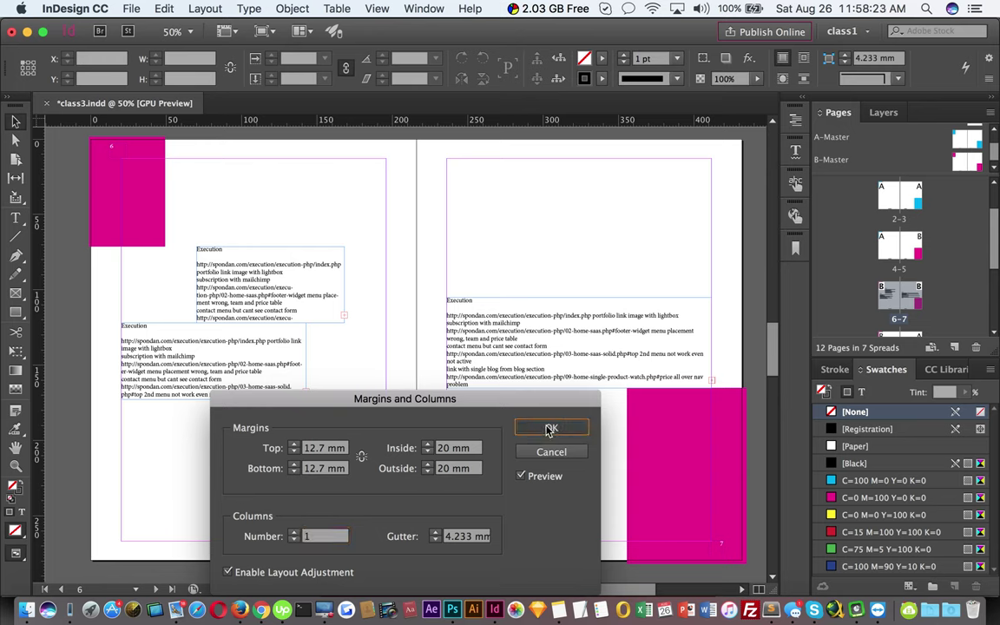
left_click(551, 427)
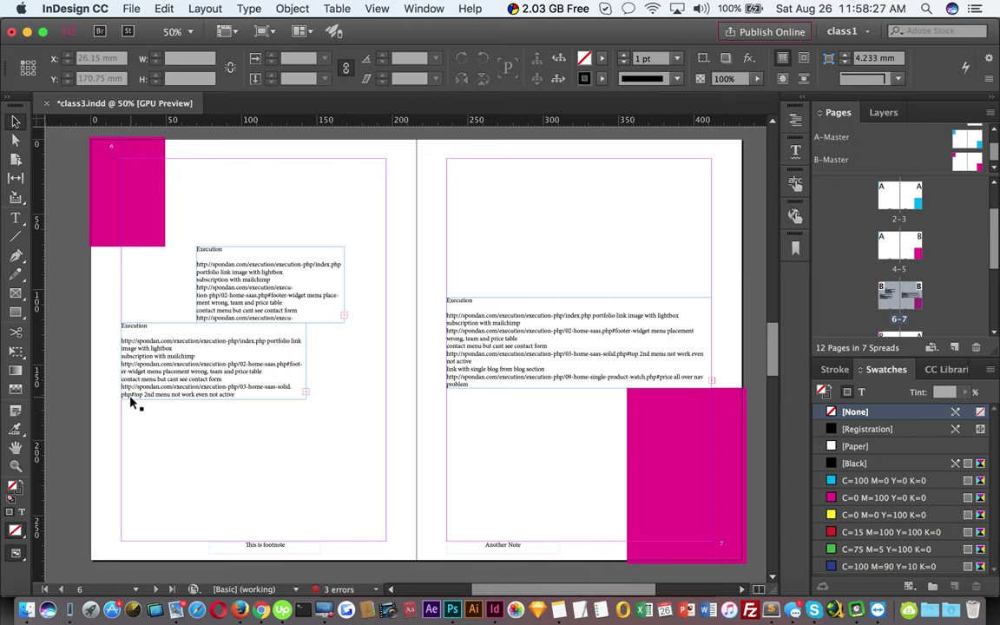
- Delete the lower text frame that touches page 6's outside margin
left_click(183, 384)
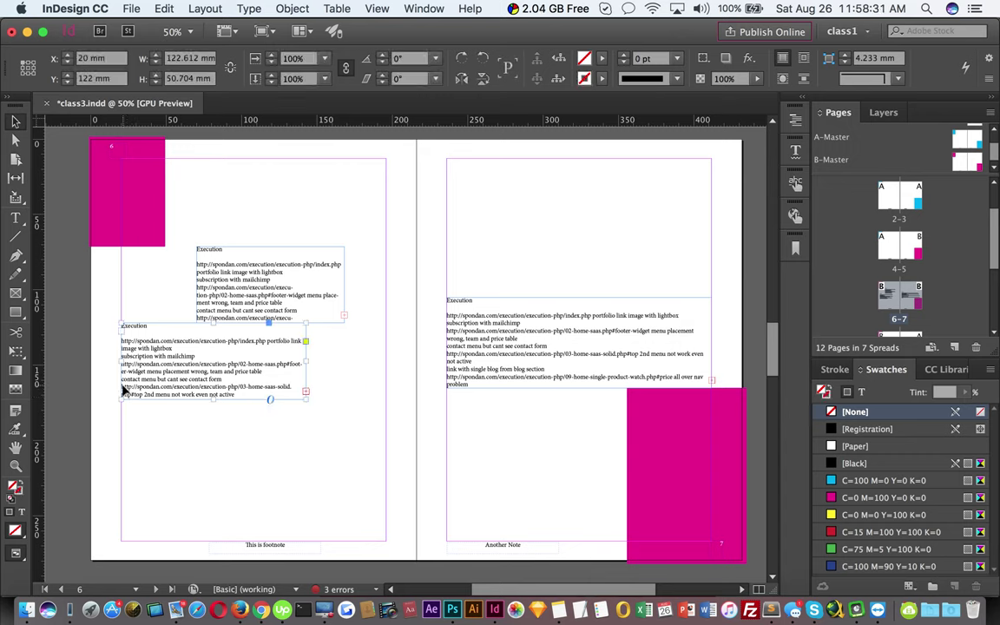
key("Delete")
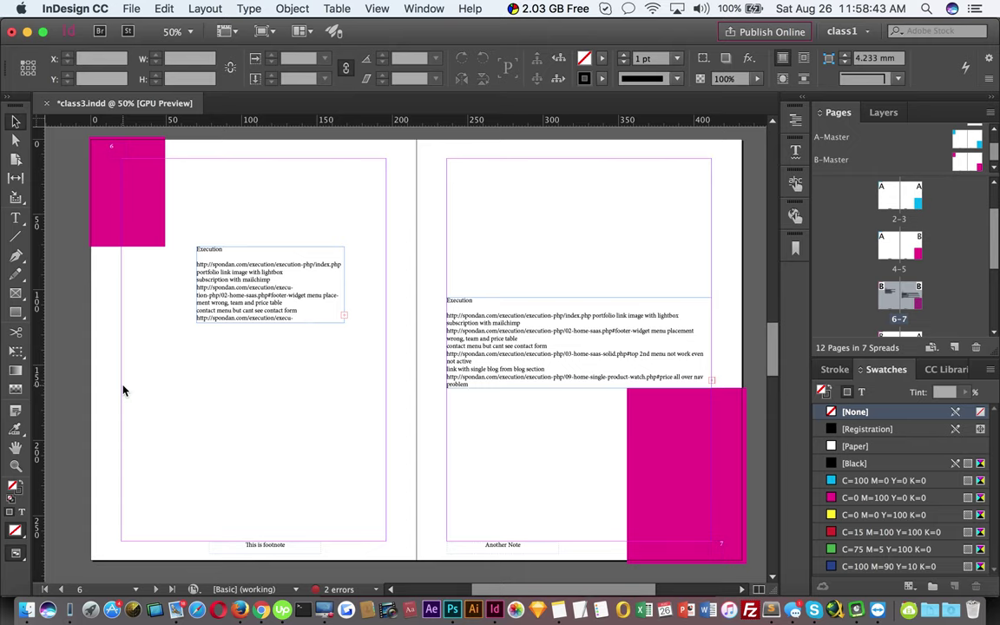
- Switch to Notes and read the course outline around the margin guides and page size topics
key("super+Tab")
scroll(617, 443, "down", 3)
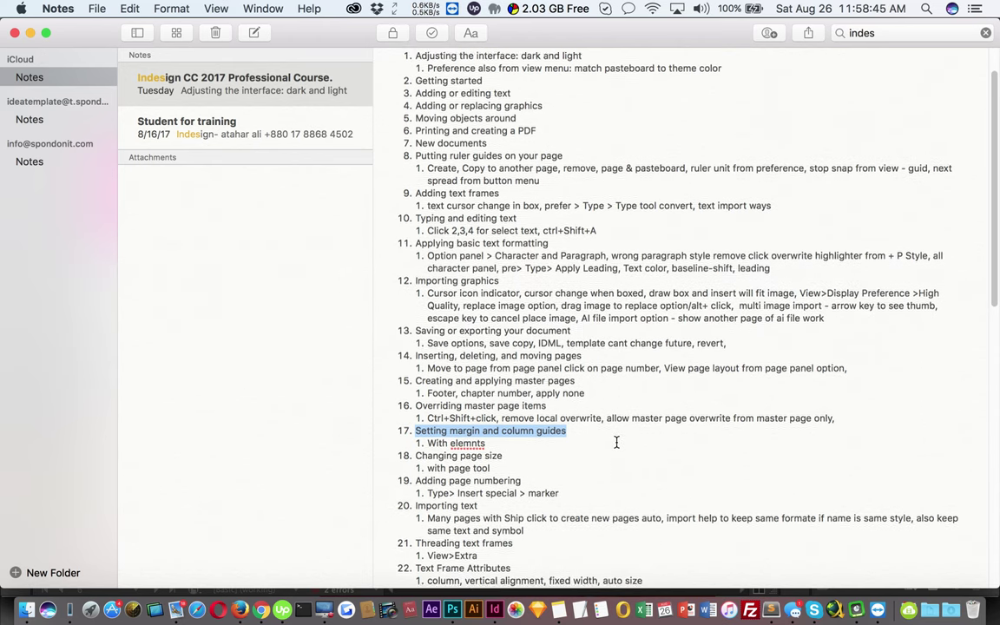
scroll(616, 442, "down", 1)
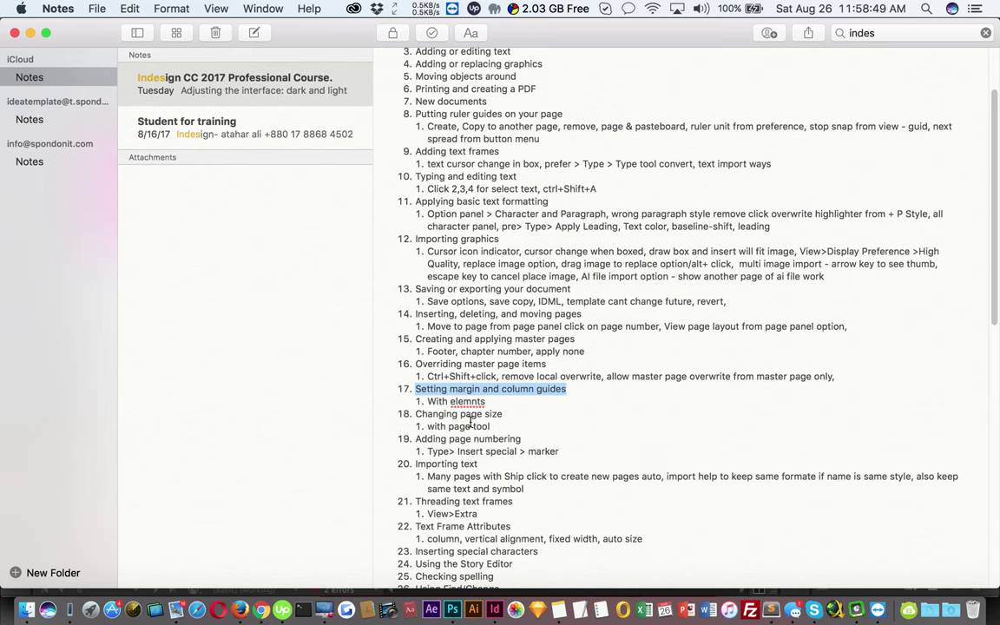
scroll(487, 425, "down", 1)
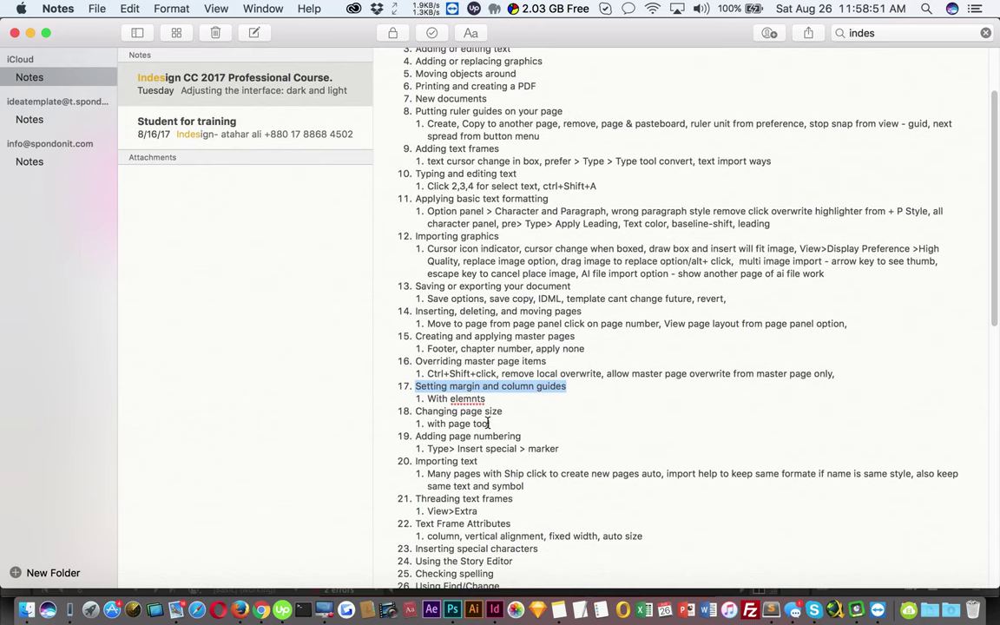
scroll(487, 425, "down", 1)
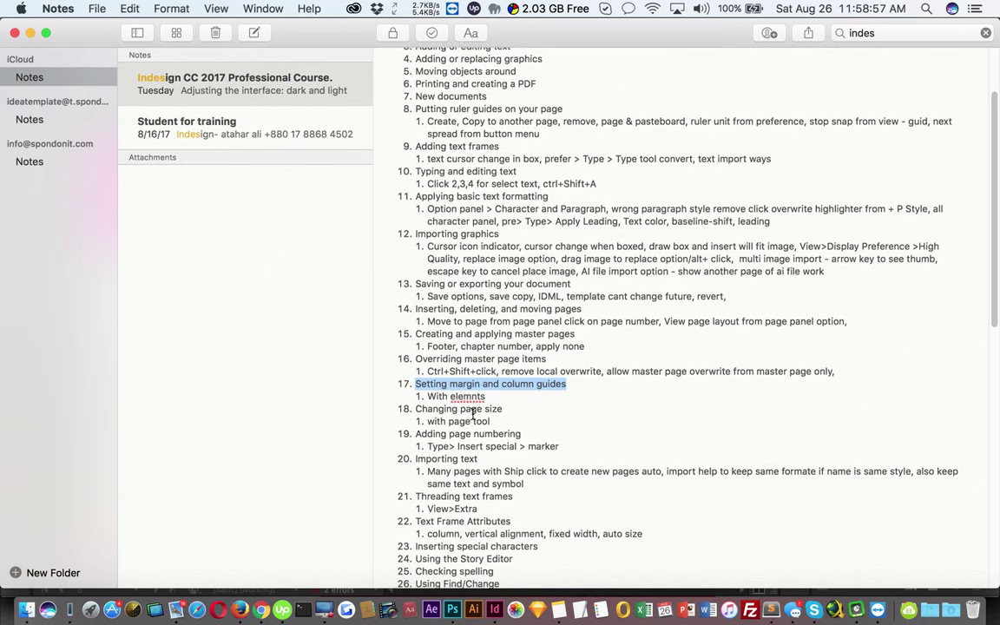
- Review the importing text topic in the Notes outline, return to InDesign and create a one-page Letter document with facing pages
scroll(473, 415, "down", 2)
scroll(473, 415, "down", 1)
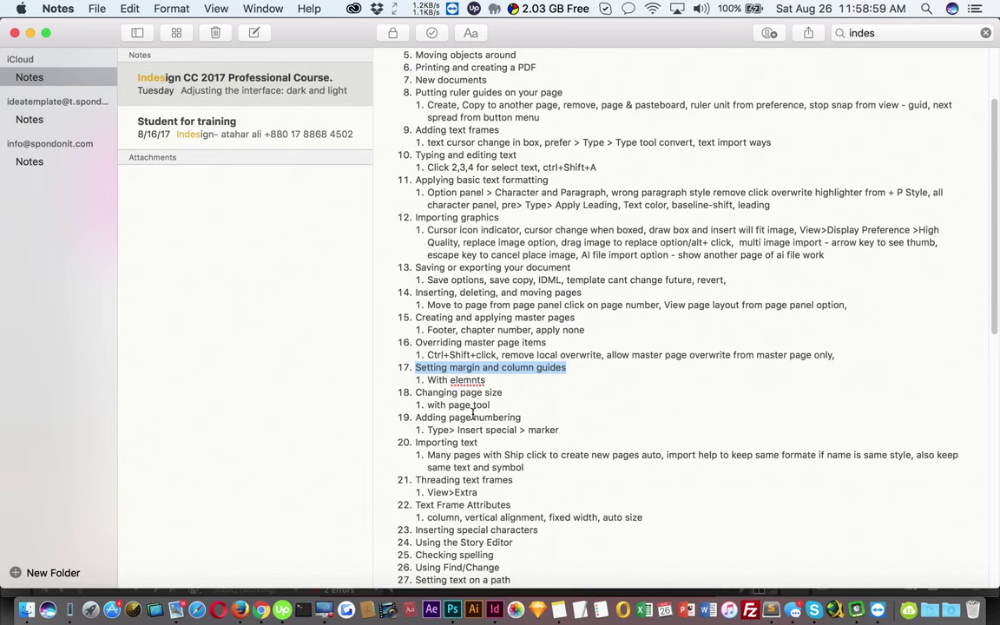
scroll(474, 415, "down", 2)
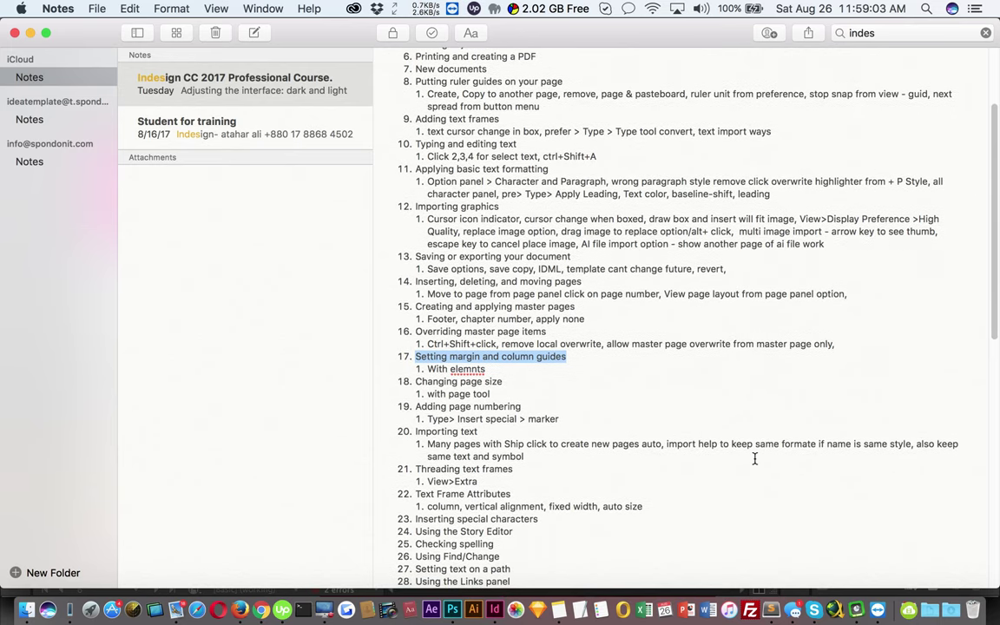
key("super+Tab")
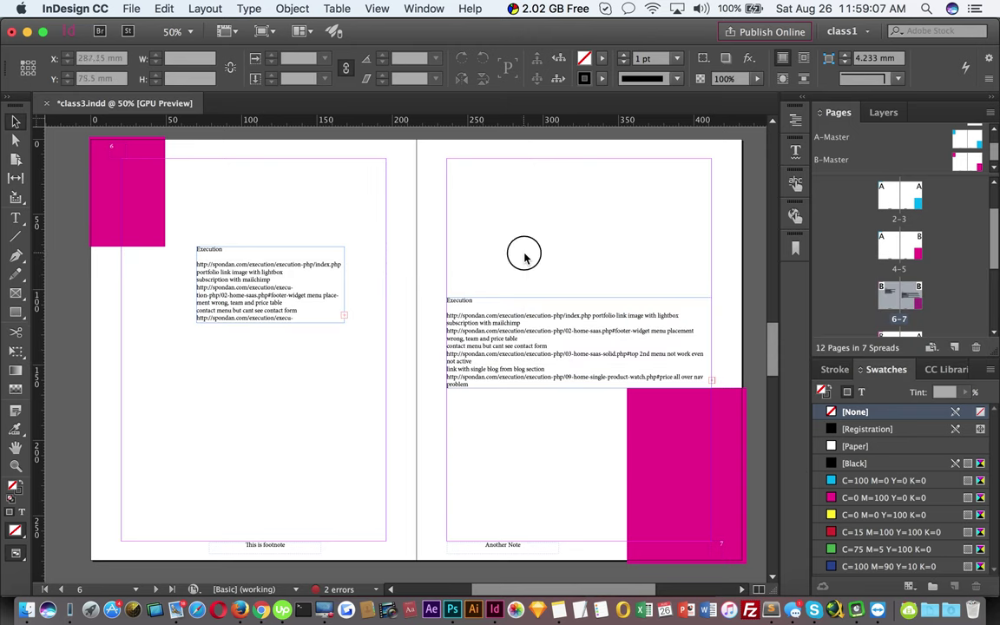
key("super+n")
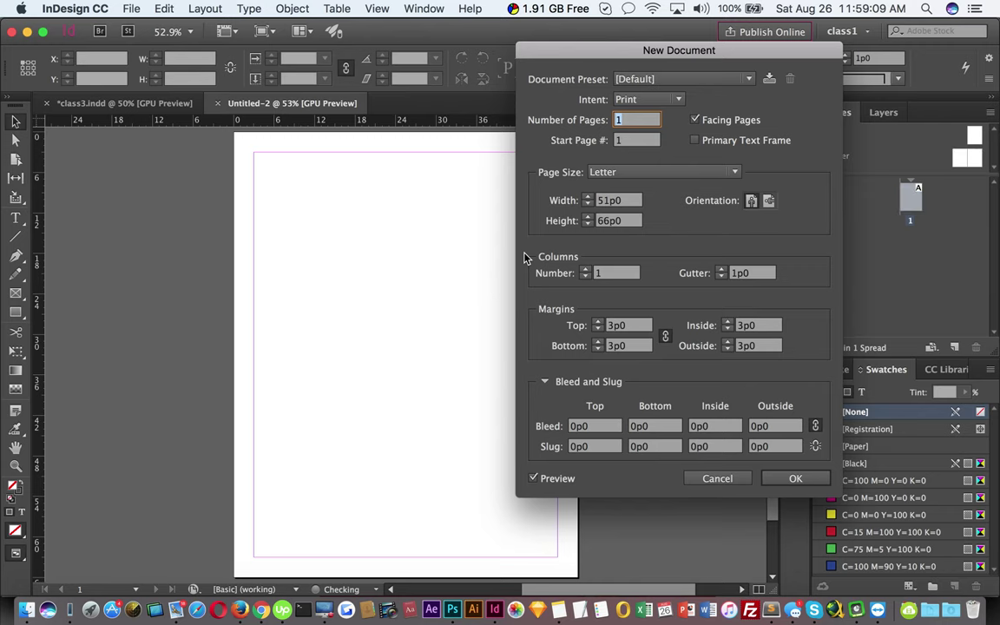
key("Return")
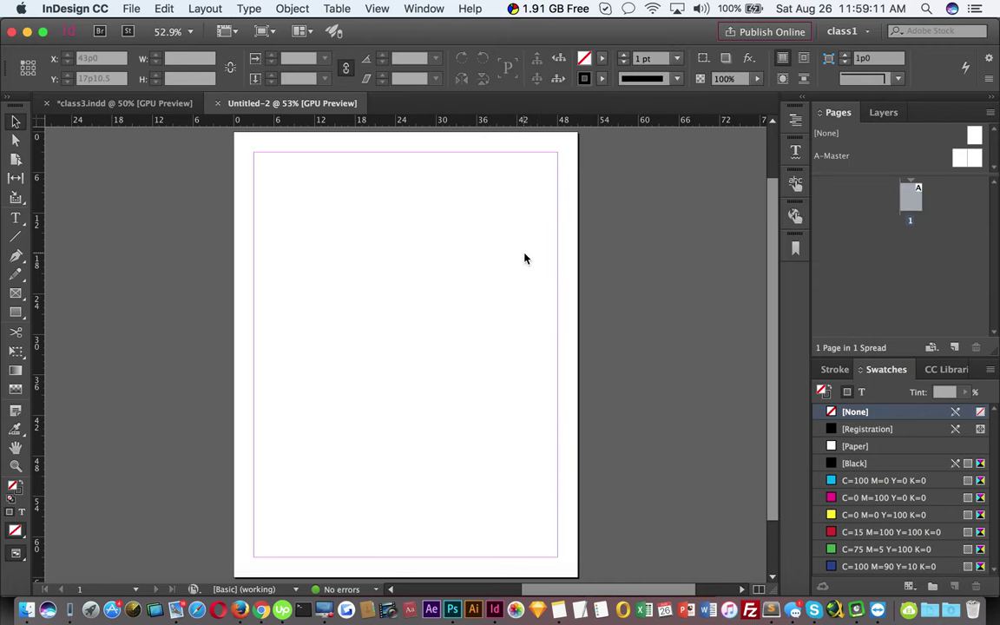
- Create a text frame filling page 1's margins and fill it with placeholder text
key("space")
left_click_drag(392, 277, 477, 357)
key("t")
left_click_drag(417, 260, 559, 451)
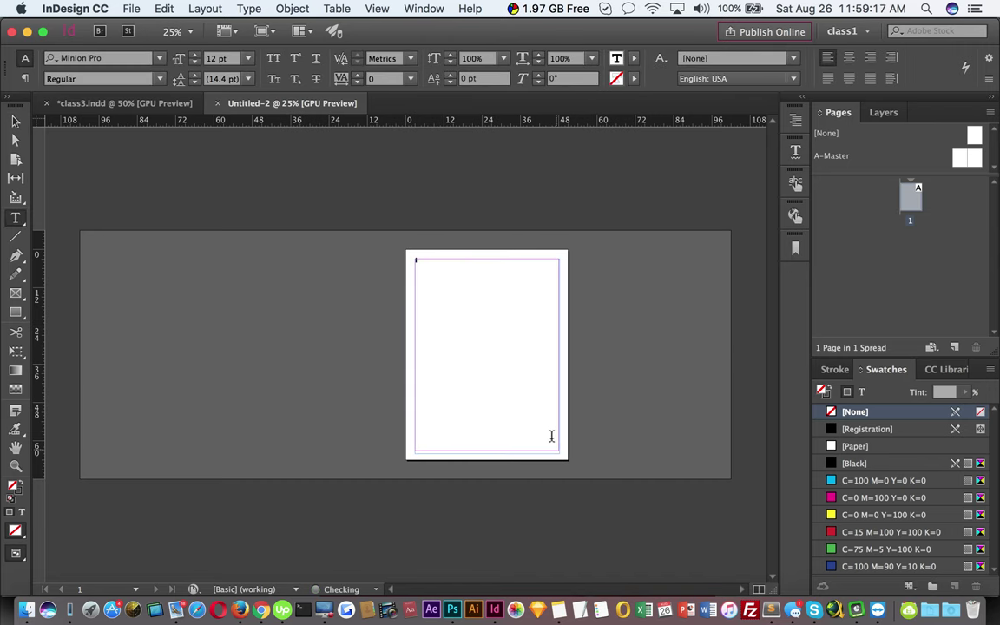
left_click(164, 9)
mouse_move(205, 9)
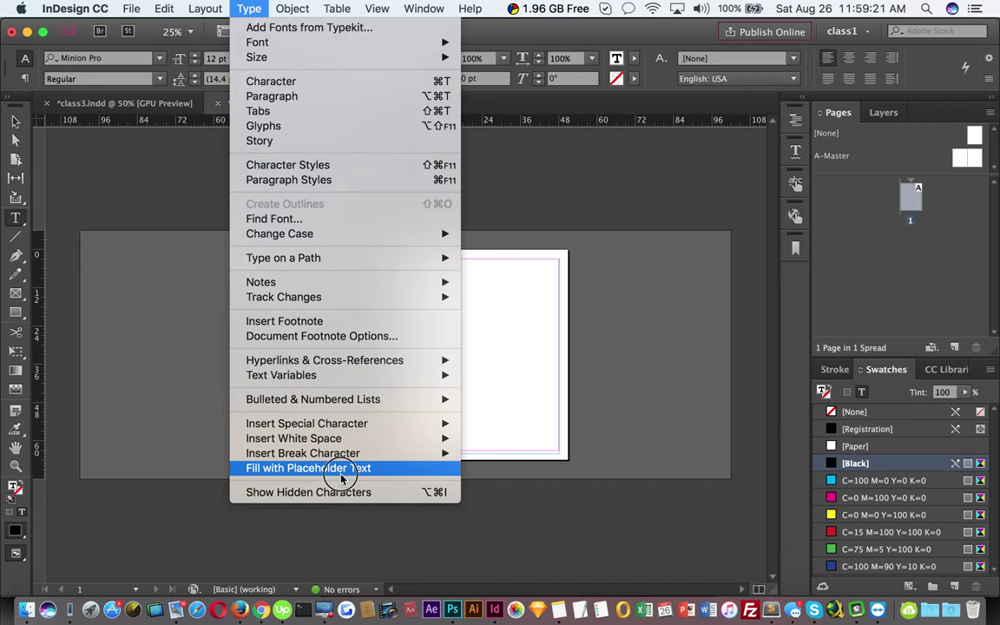
left_click(342, 467)
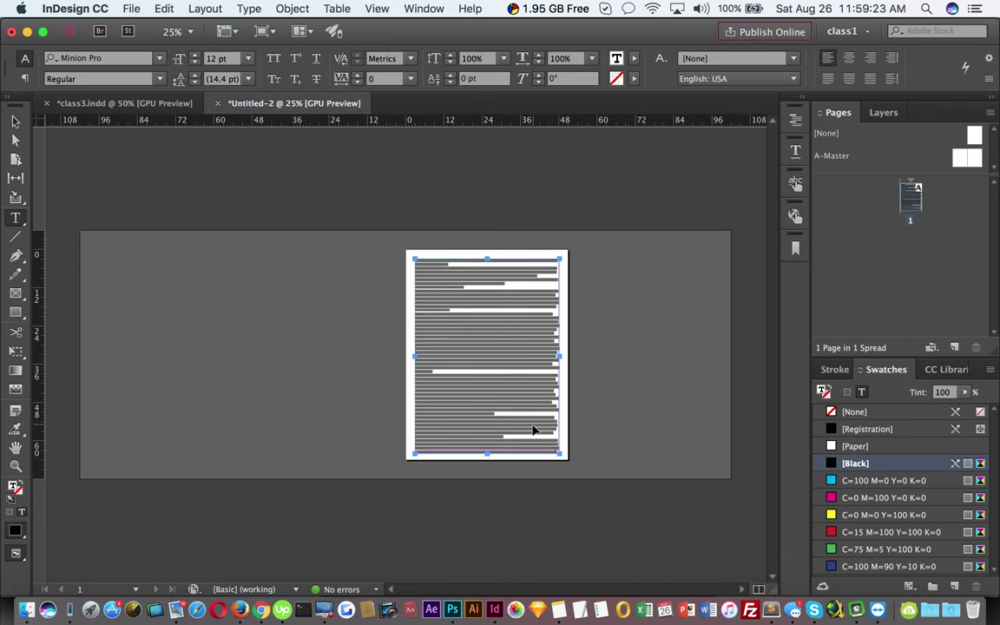
- Copy all the placeholder text and paste it four times into a blank Word document, with a line break after the first copy
key("super+a")
left_click(633, 529)
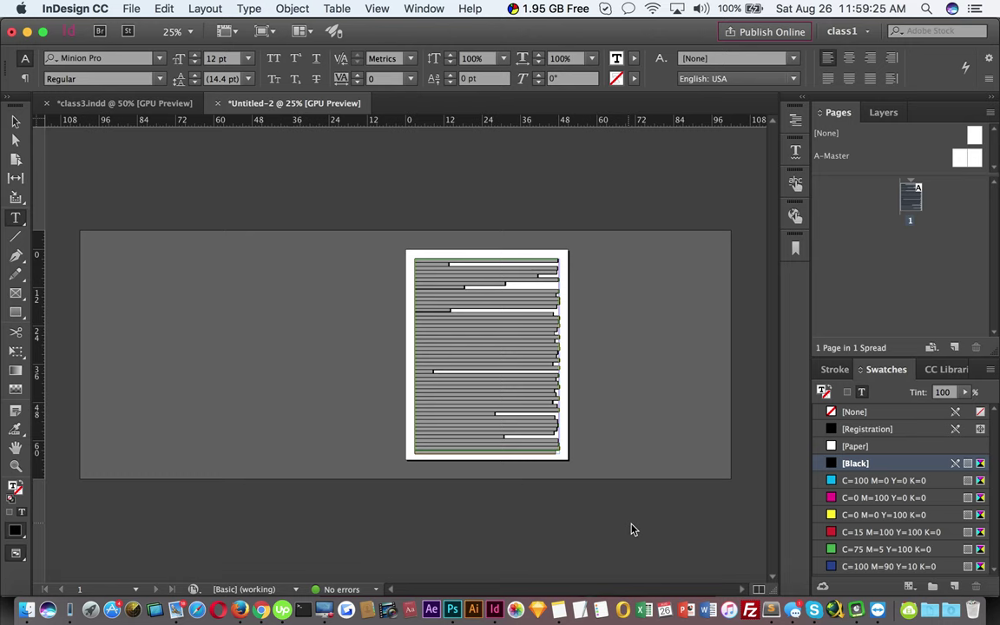
left_click(705, 606)
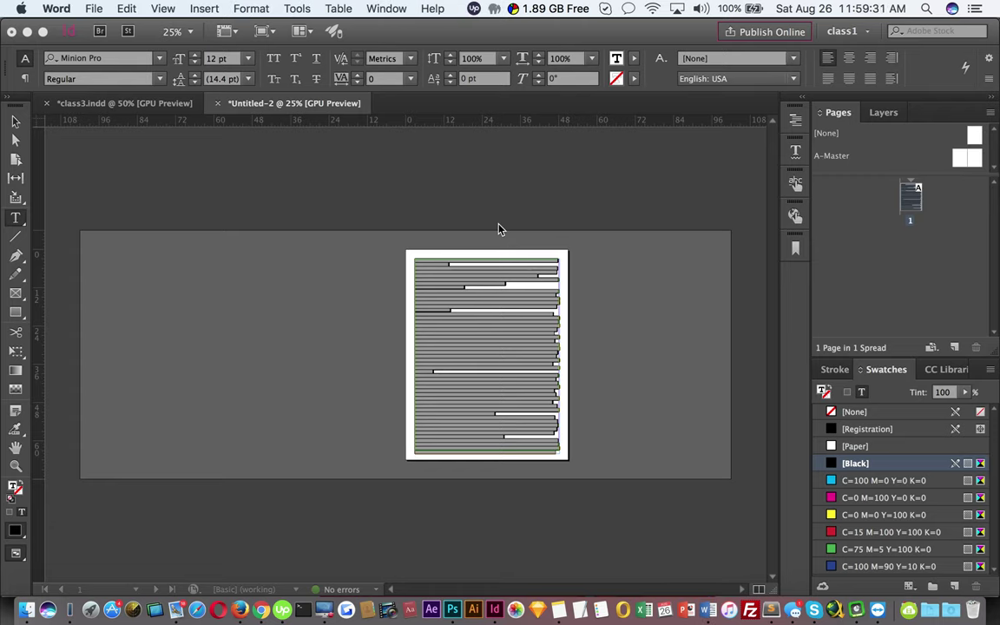
key("super+v")
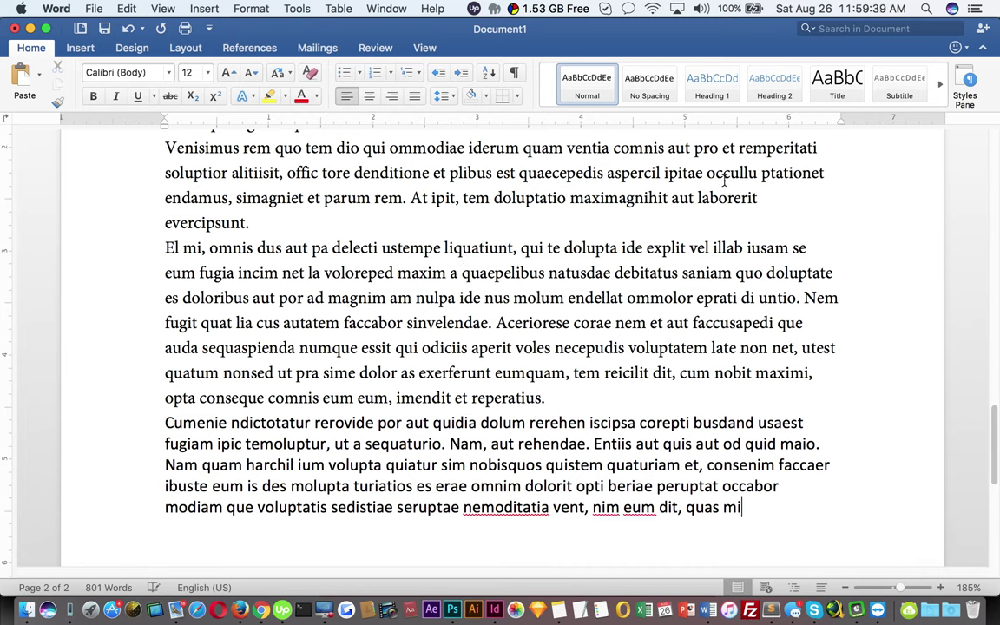
key("Return")
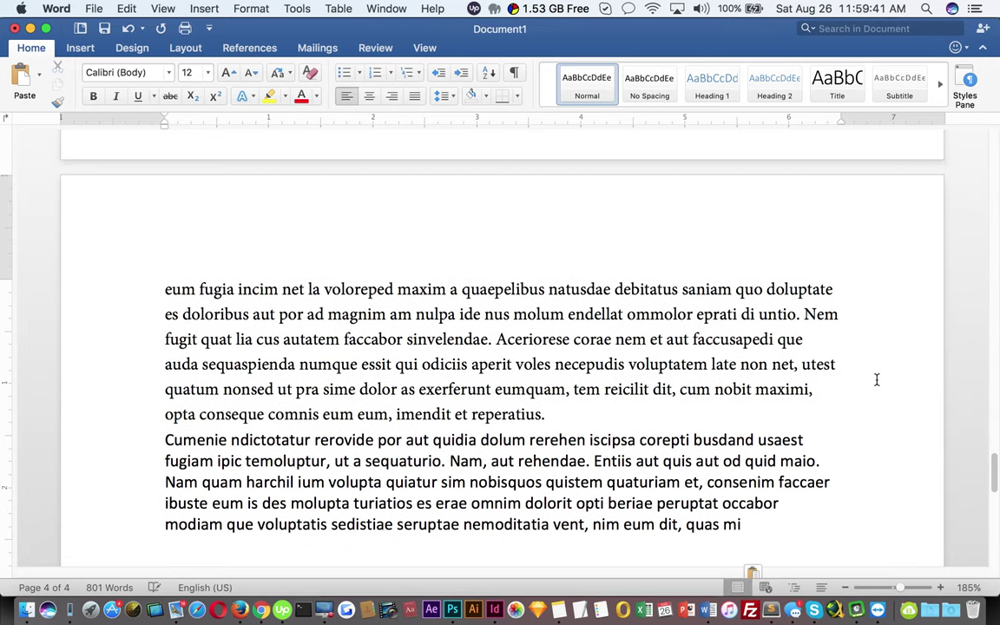
key("super+v")
key("super+v")
key("super+v")
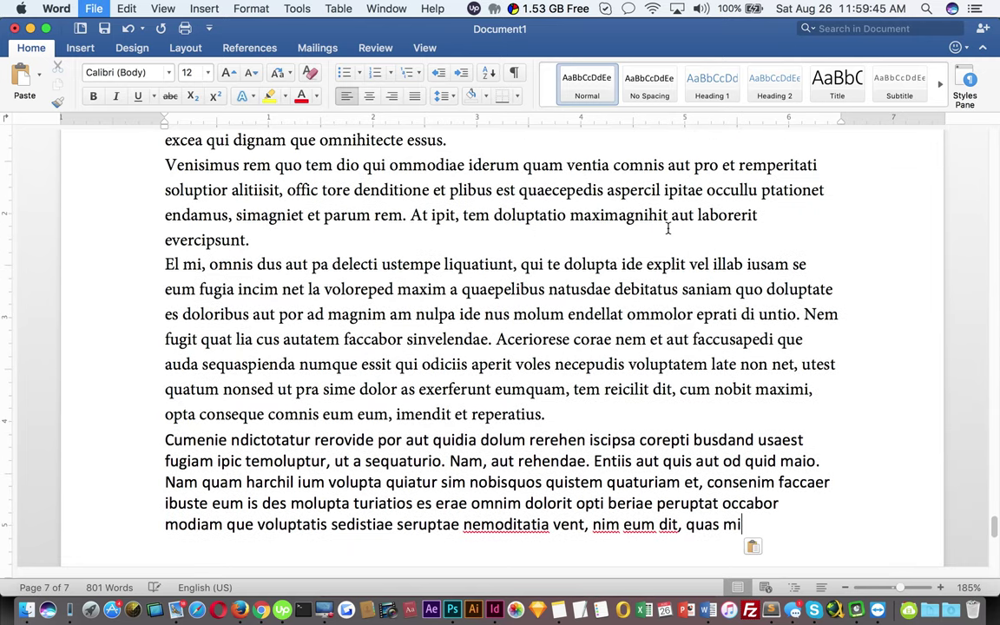
- Save the Word document to the Desktop as text.docx
key("super+s")
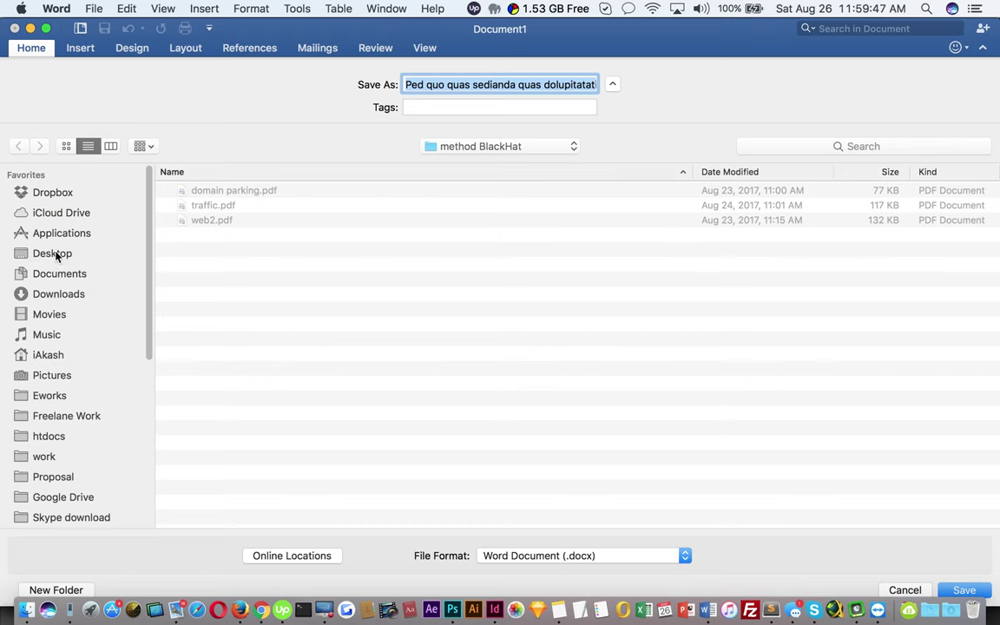
left_click(55, 254)
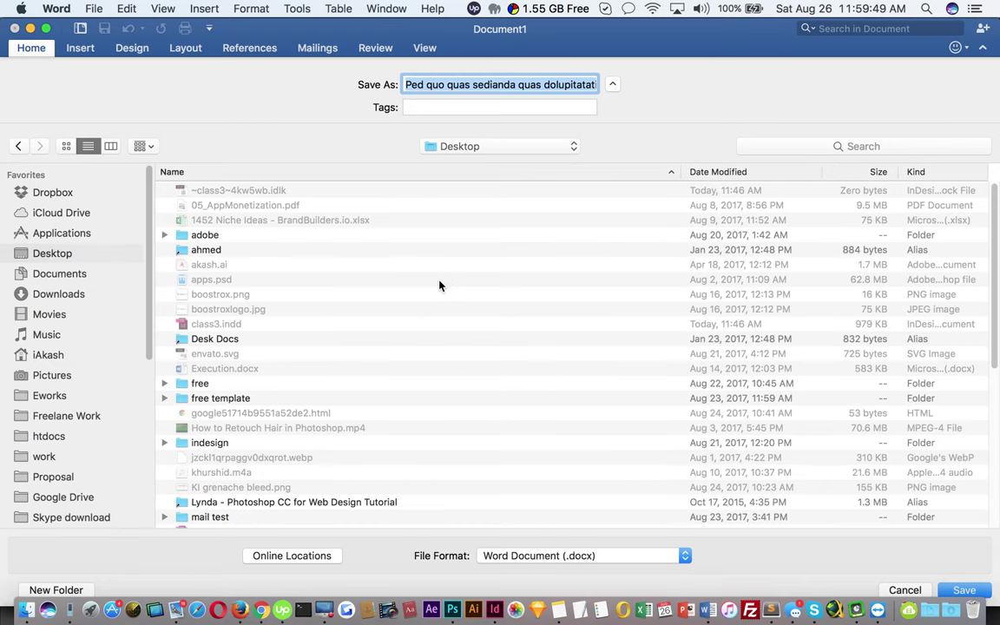
key("BackSpace")
type("text.docx")
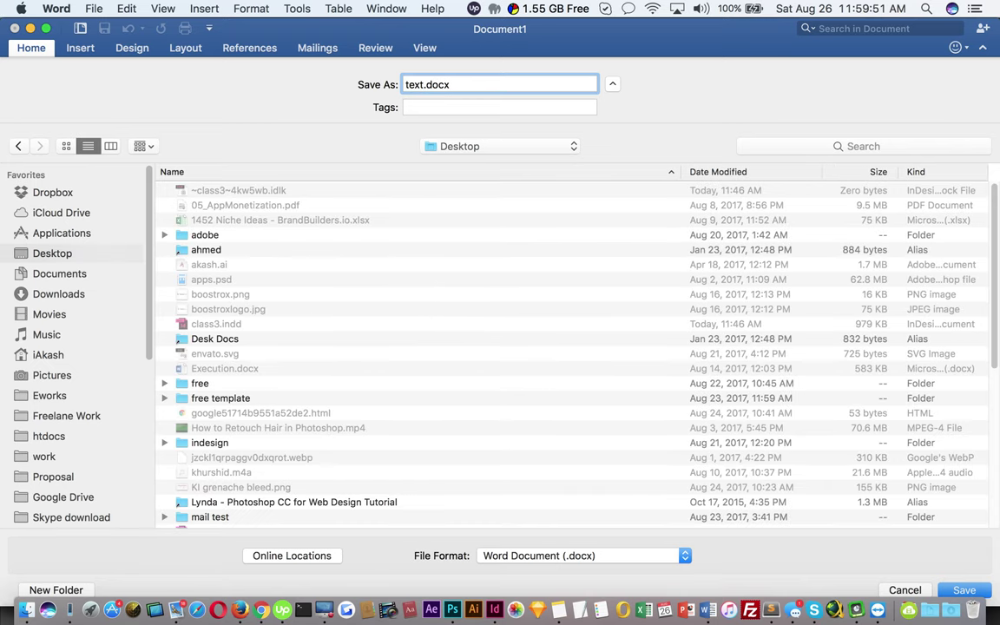
key("Return")
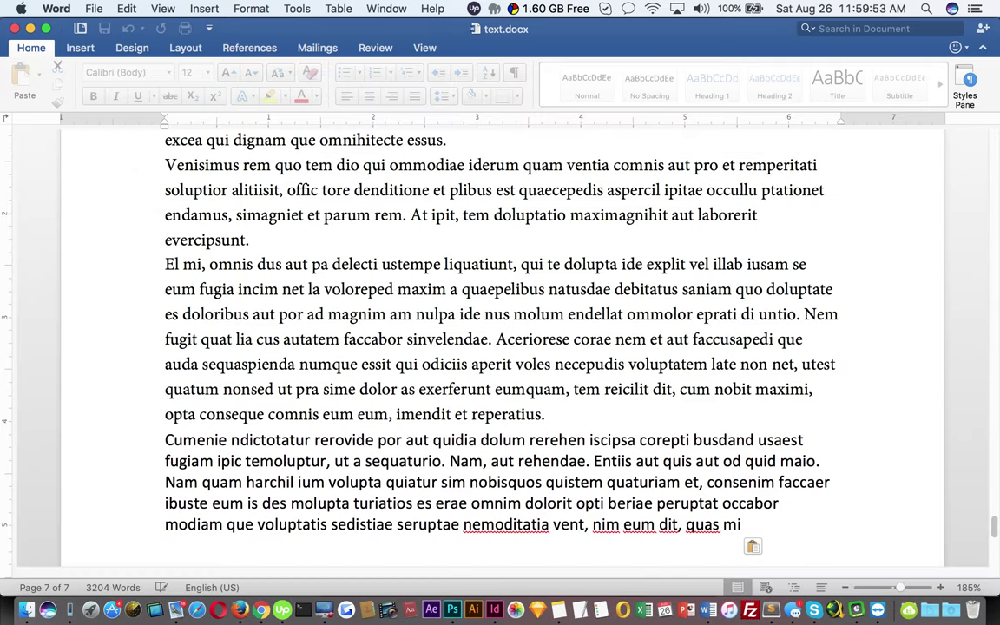
- Switch back to InDesign and delete the placeholder text frame from page 1
key("super+Tab")
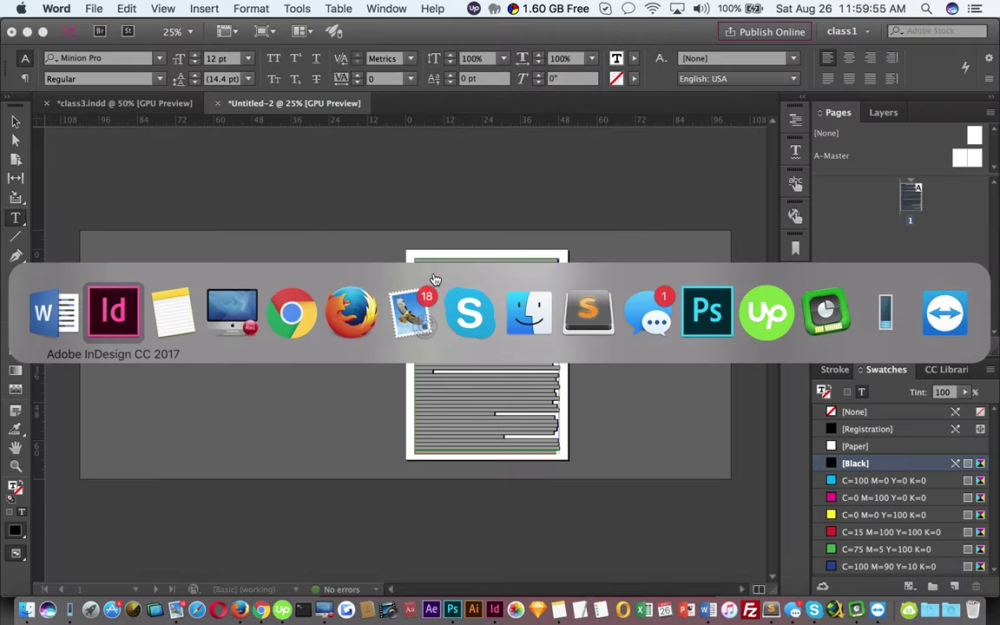
key("Escape")
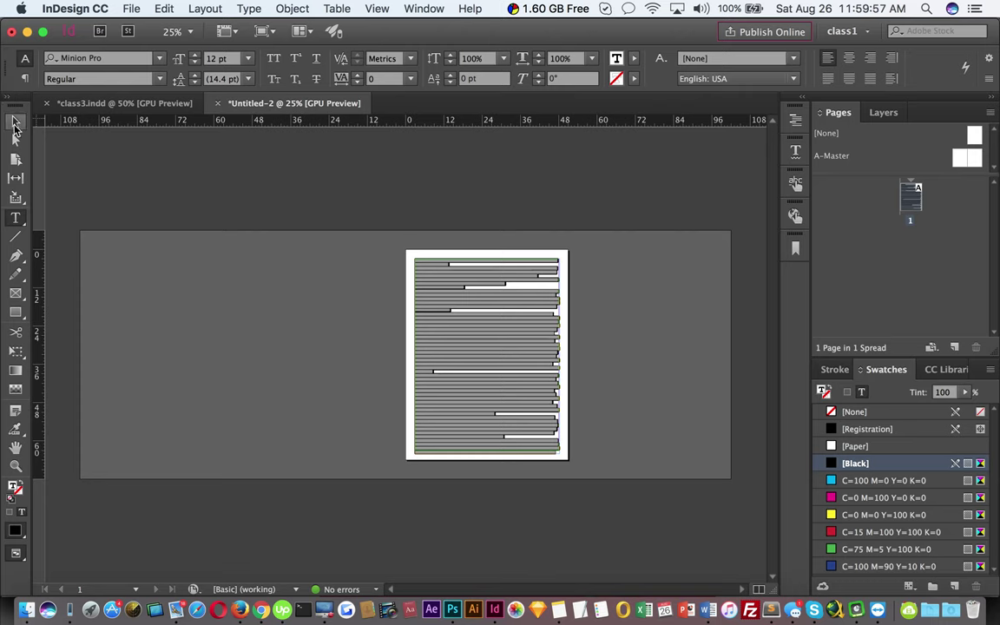
key("BackSpace")
key("super+space")
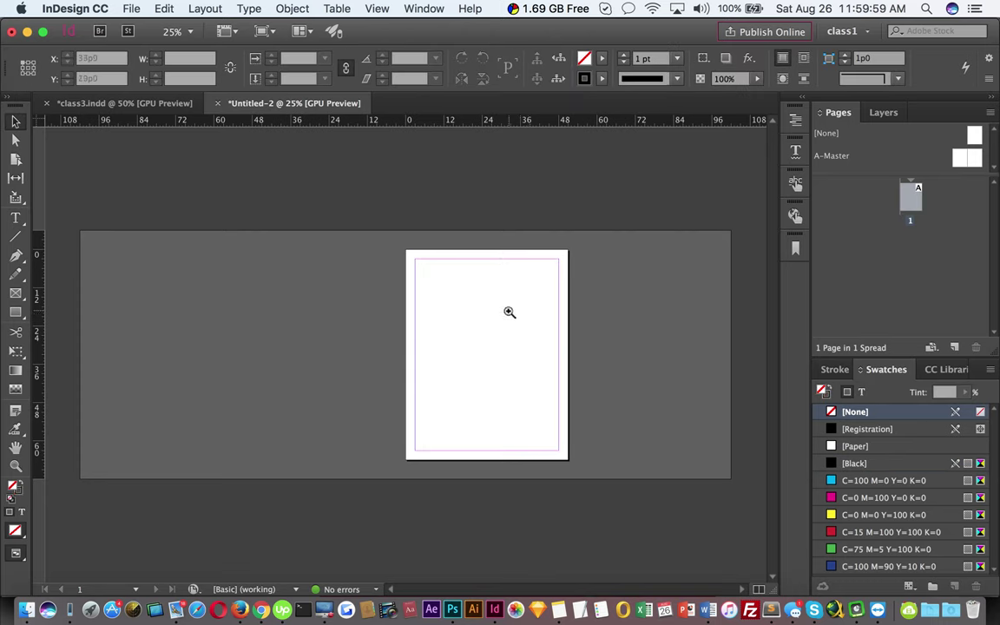
left_click_drag(509, 313, 375, 277)
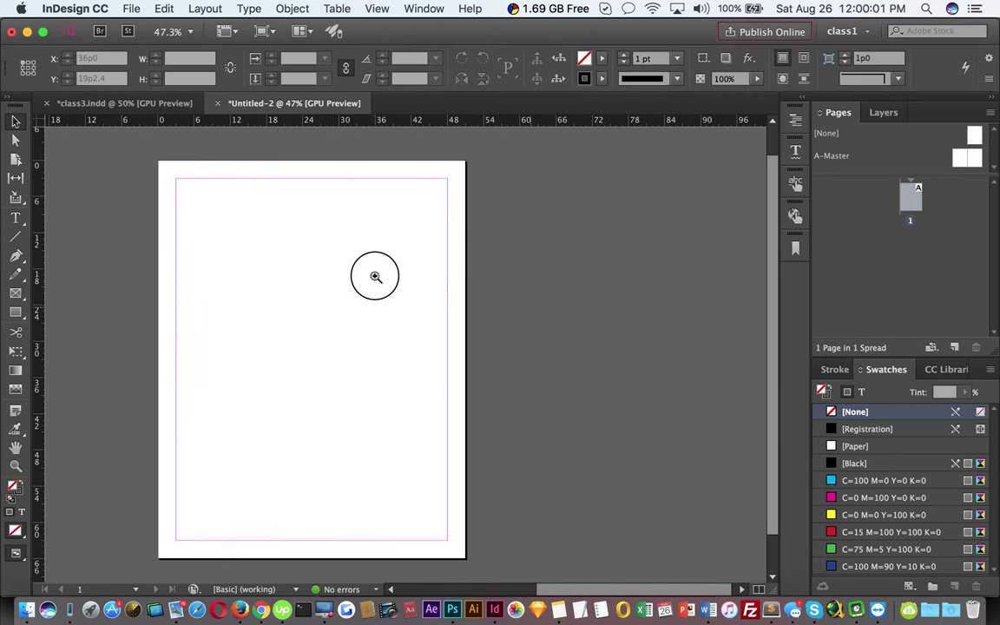
- Place text.docx from the Desktop on page 1, starting at the upper inside corner of the margins
key("super+d")
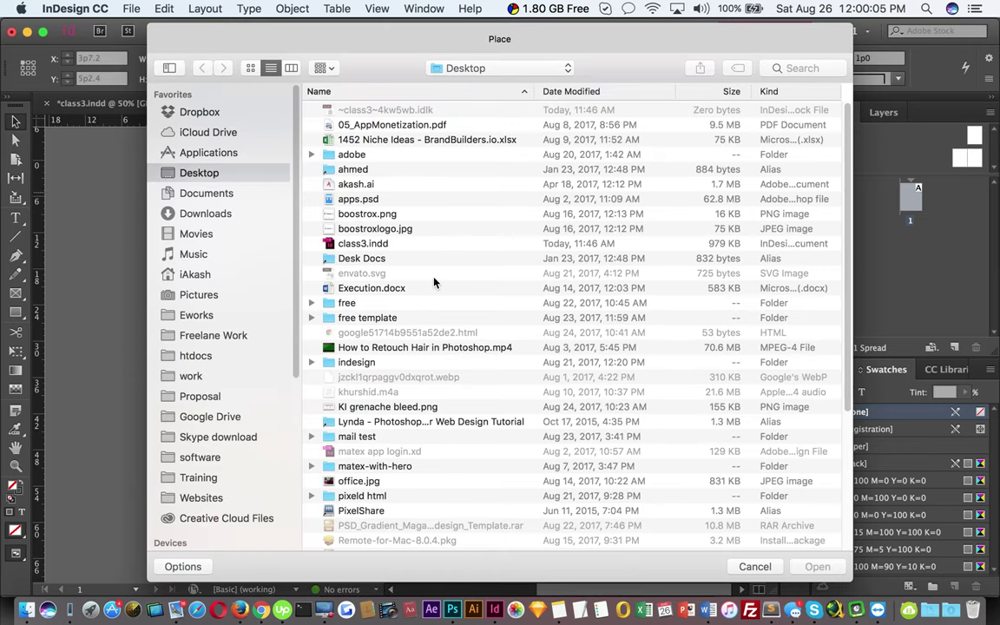
type("text")
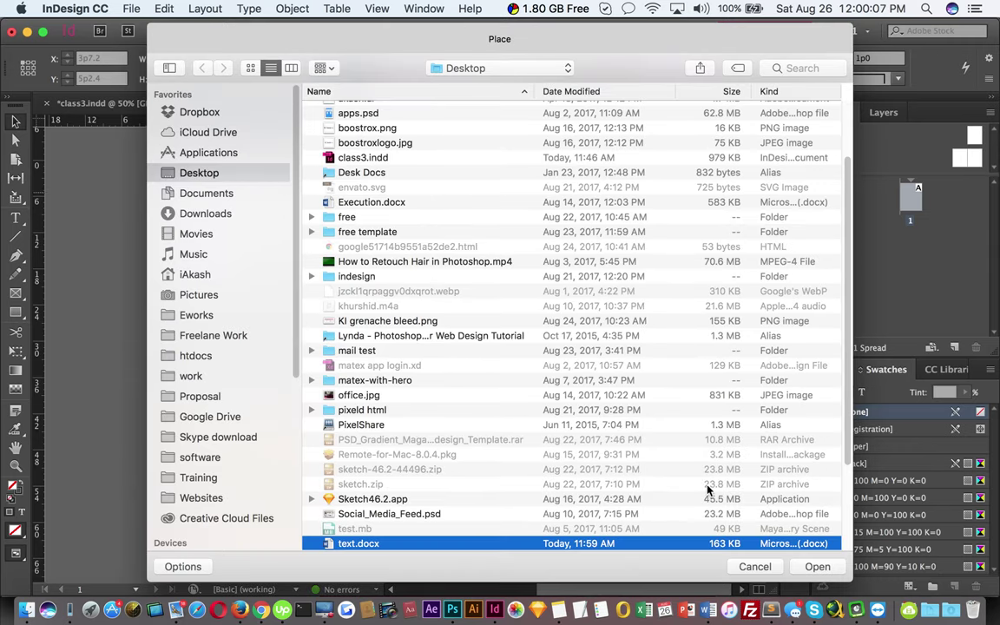
left_click(817, 567)
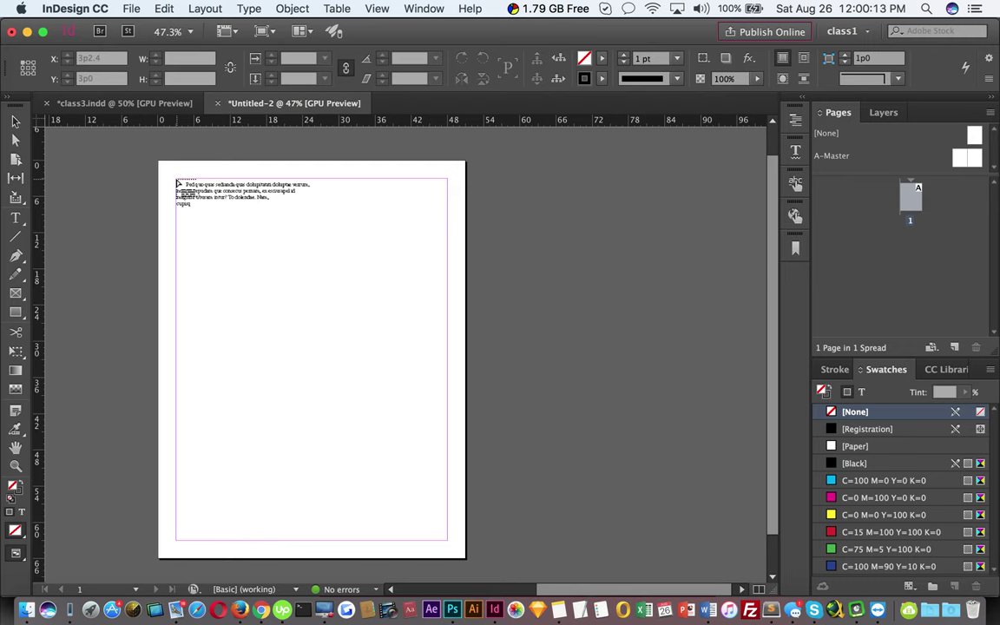
left_click(177, 182)
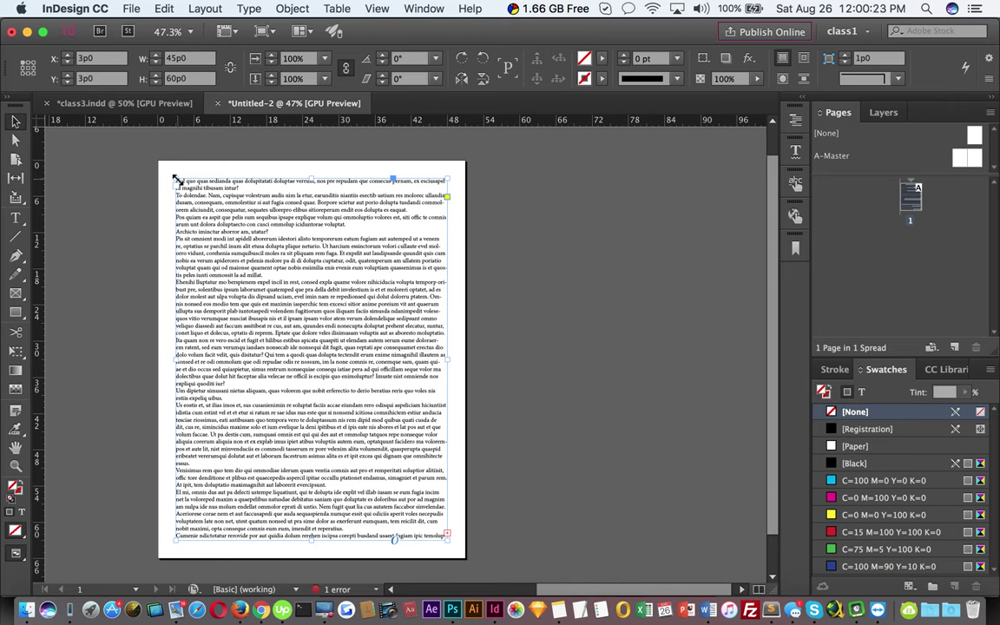
- Thread page 1's overset text into a new frame about 40 by 63 picas on the pasteboard beside the page
left_click(448, 536)
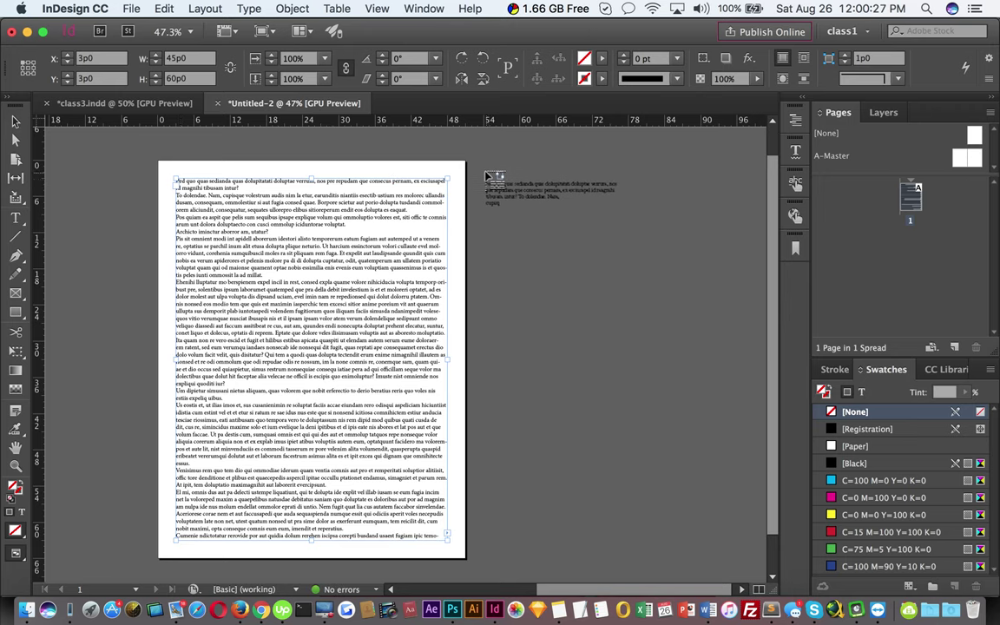
left_click_drag(486, 175, 722, 548)
scroll(641, 463, "down", 2)
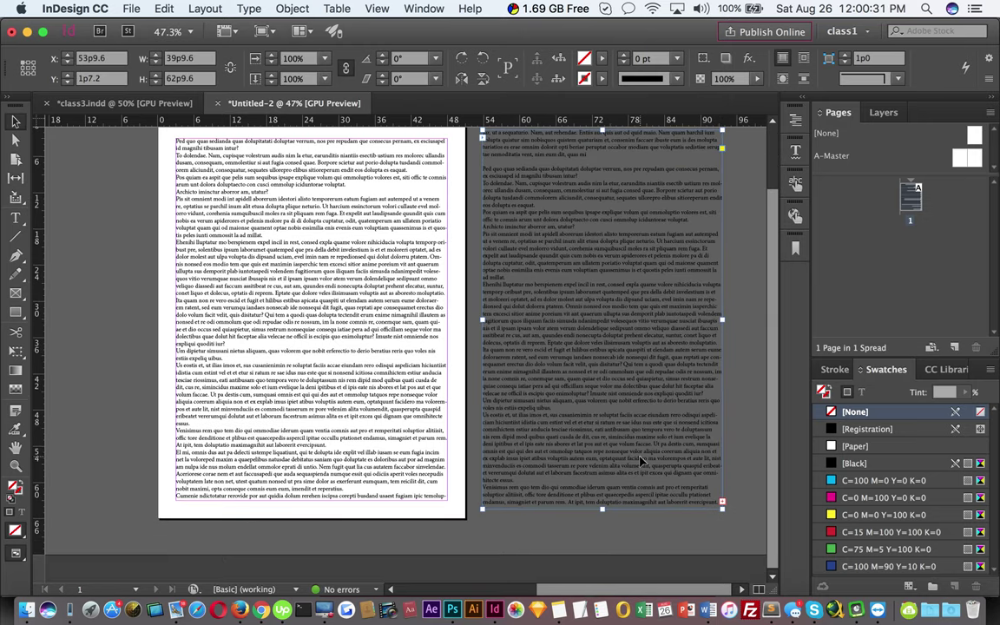
- Add three pages after page 1 and thread its overset text into a frame filling page 2's margins
left_click(954, 347)
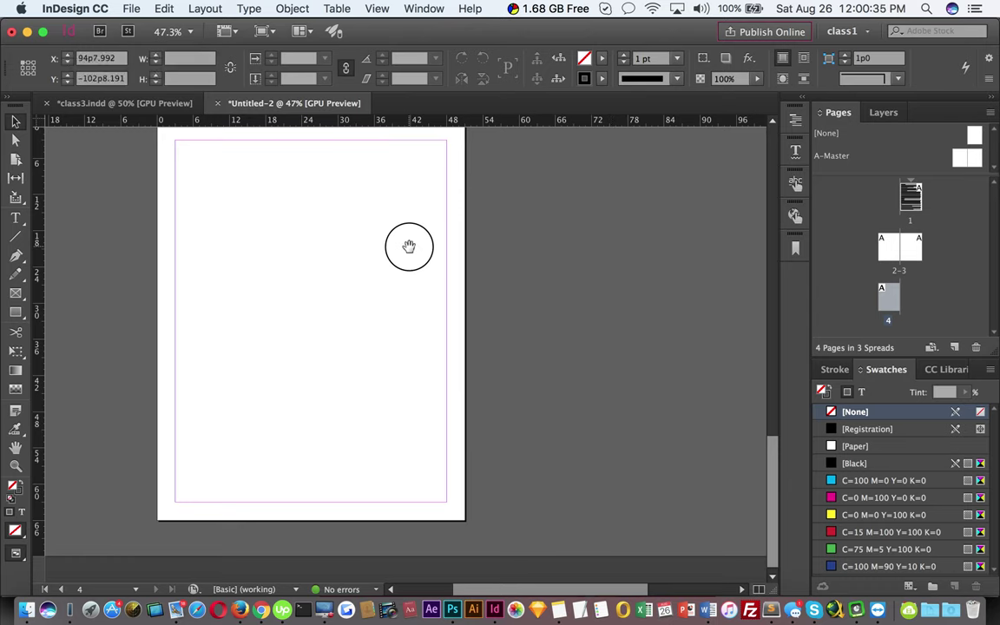
scroll(404, 246, "down", 3, "alt")
left_click_drag(527, 230, 351, 349)
key("super+space")
left_click_drag(462, 450, 490, 455)
left_click_drag(368, 390, 402, 379)
left_click_drag(511, 286, 408, 446)
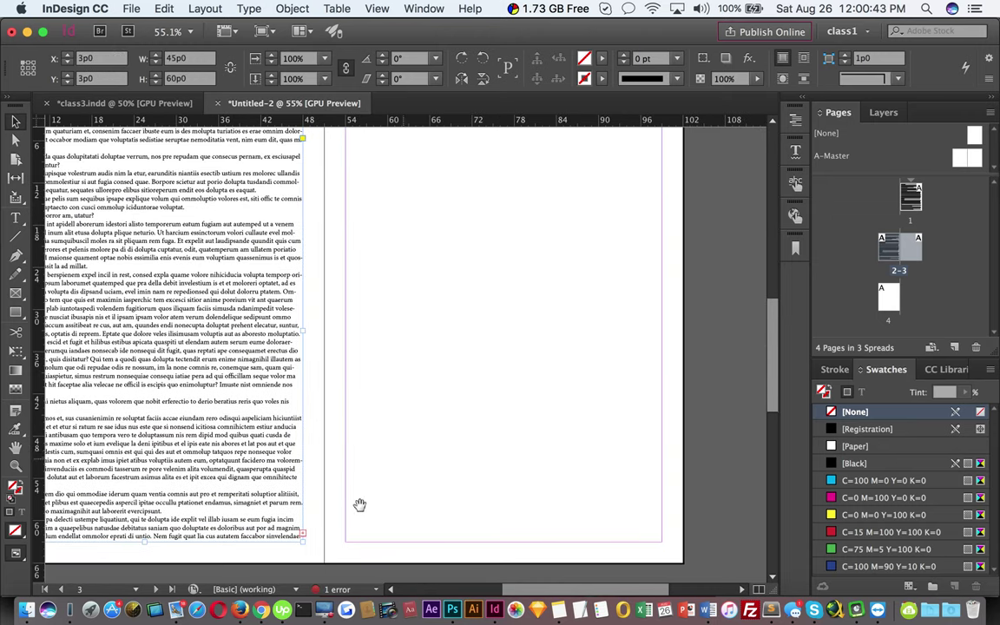
- Thread page 2's overset text into a frame filling page 3's margins
left_click(303, 532)
left_click_drag(453, 185, 458, 339)
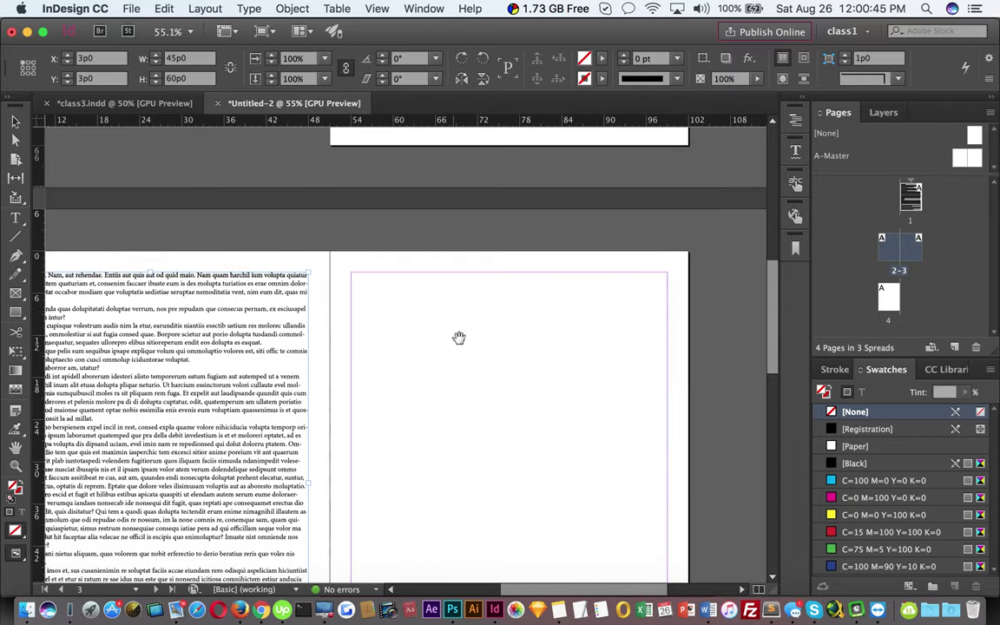
left_click(357, 286)
left_click(353, 275)
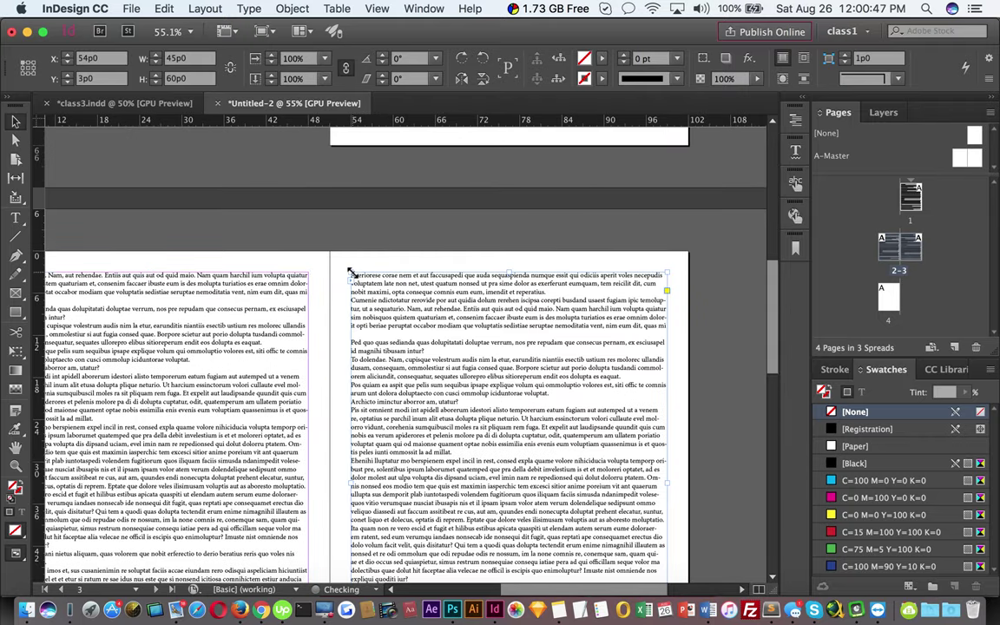
- Delete the threaded text frame from page 3
left_click(474, 236, "super")
left_click(387, 278, "alt+super")
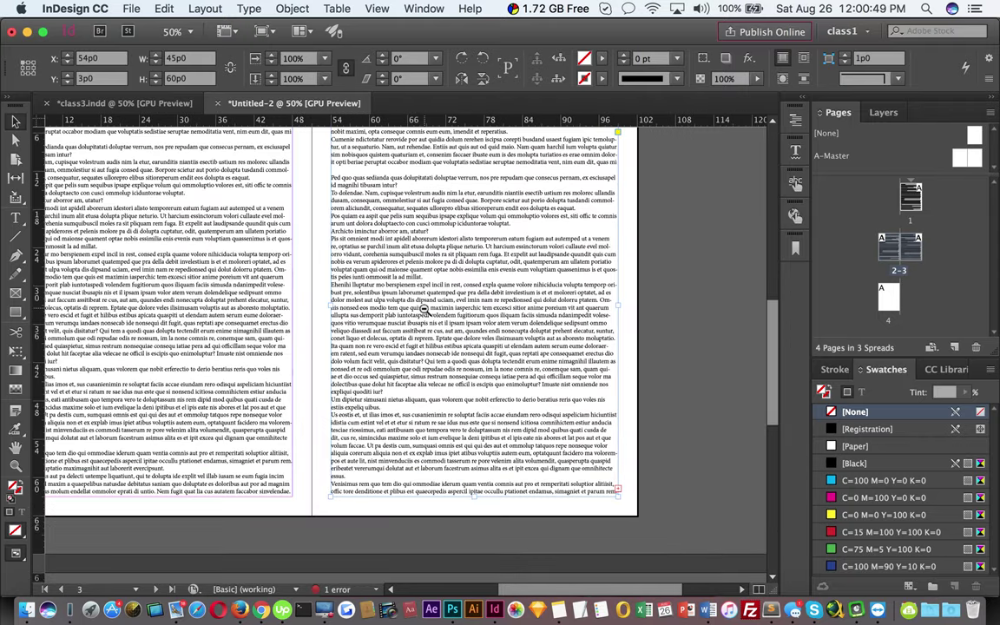
left_click(425, 310, "alt+super")
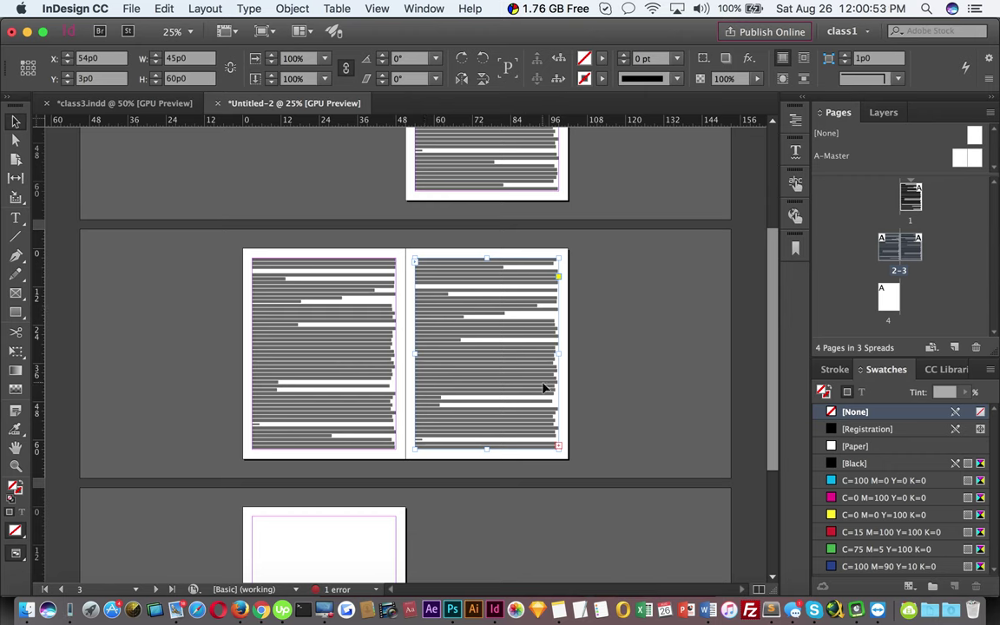
left_click_drag(458, 307, 495, 345)
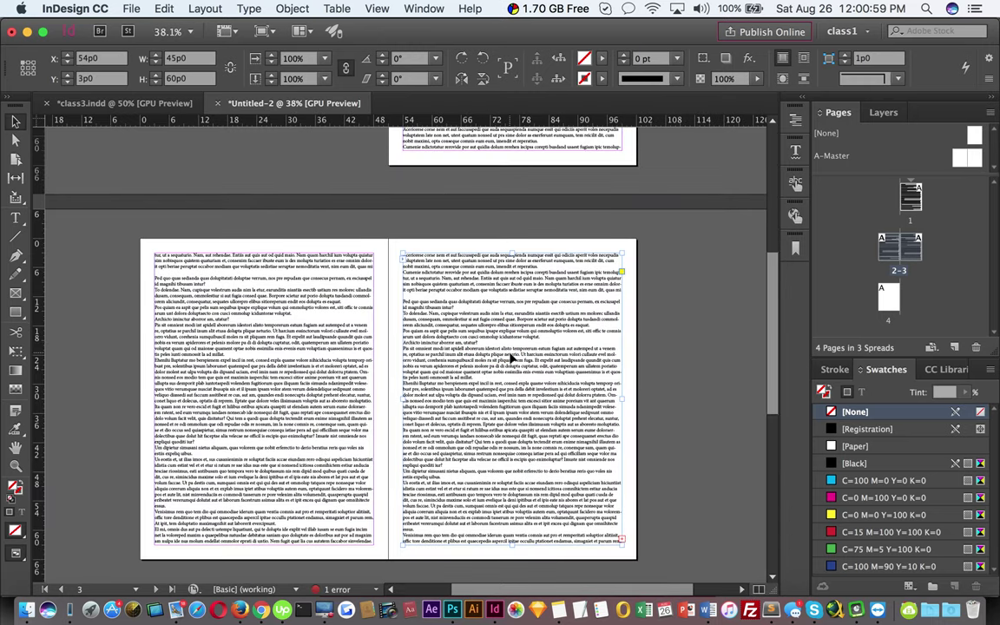
left_click_drag(496, 304, 499, 375)
key("BackSpace")
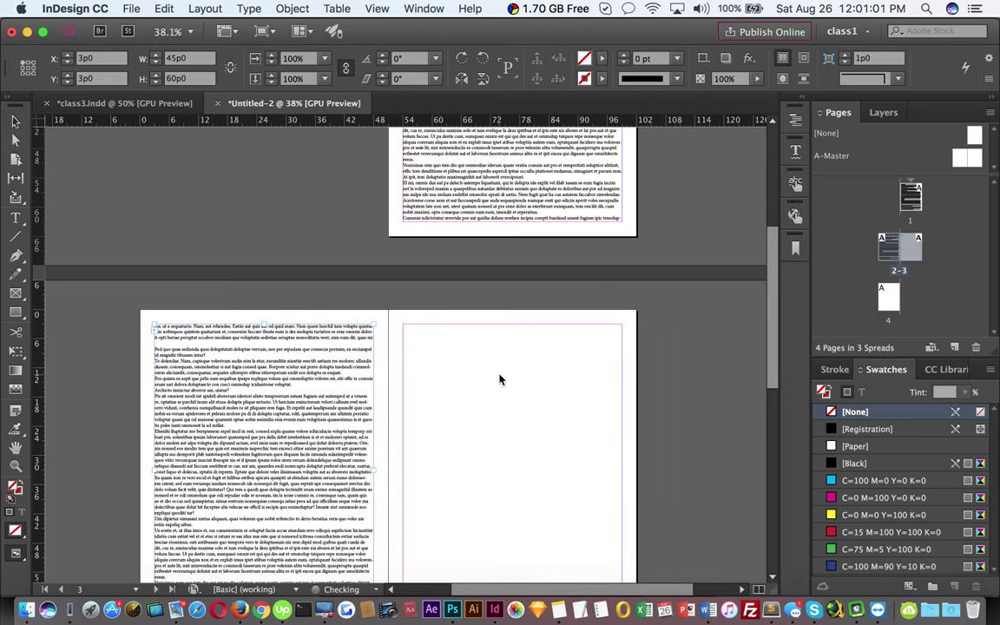
- Undo the added pages, threaded frames and placed text back to the single empty page
key("super+z")
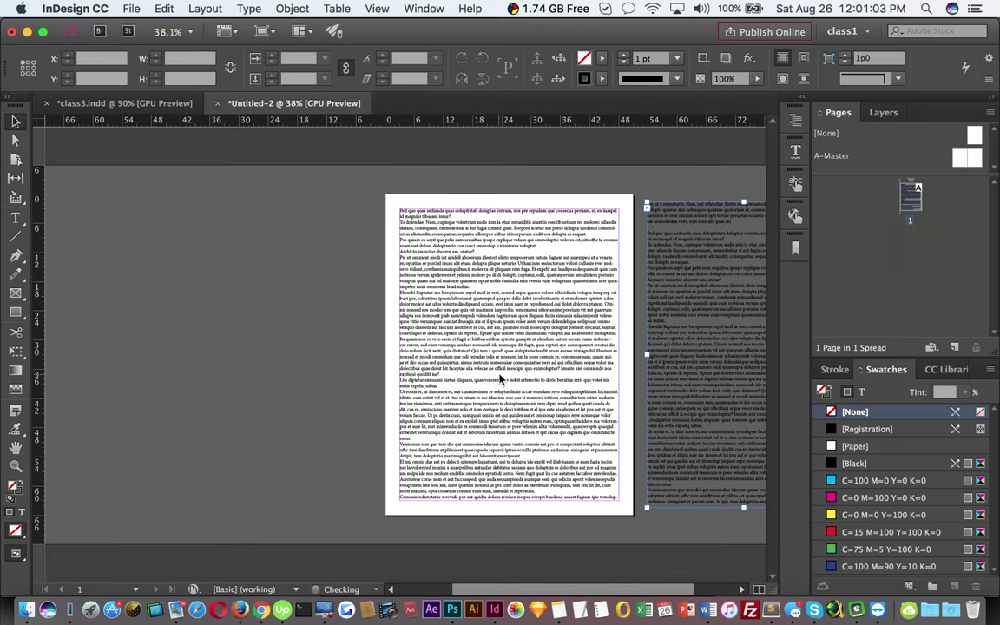
key("super+z")
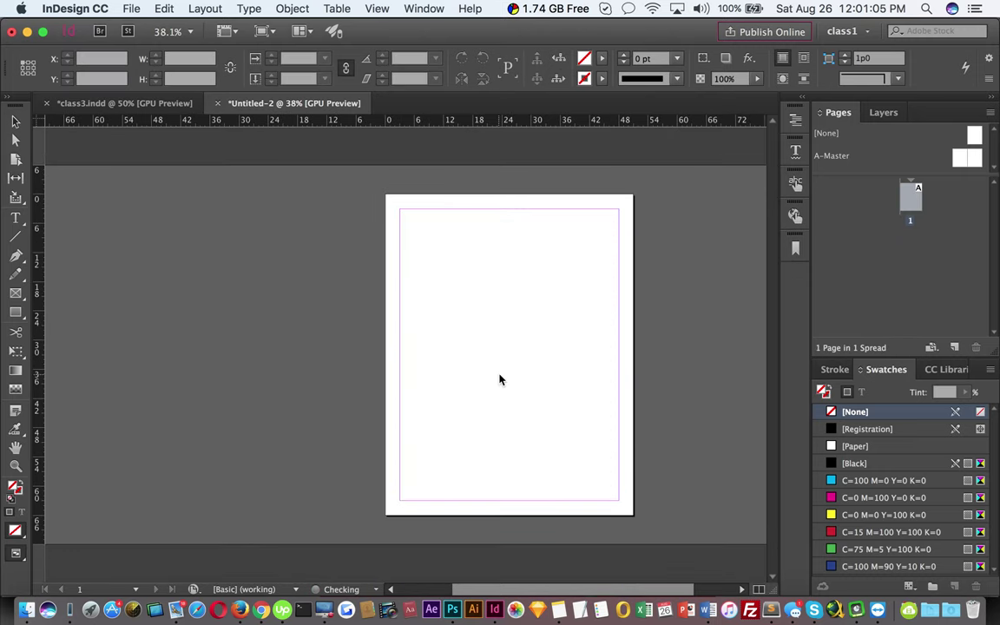
- Autoflow the loaded text from page 1's upper-left margin corner, adding pages as needed, and go to page 5
left_click_drag(450, 263, 416, 284)
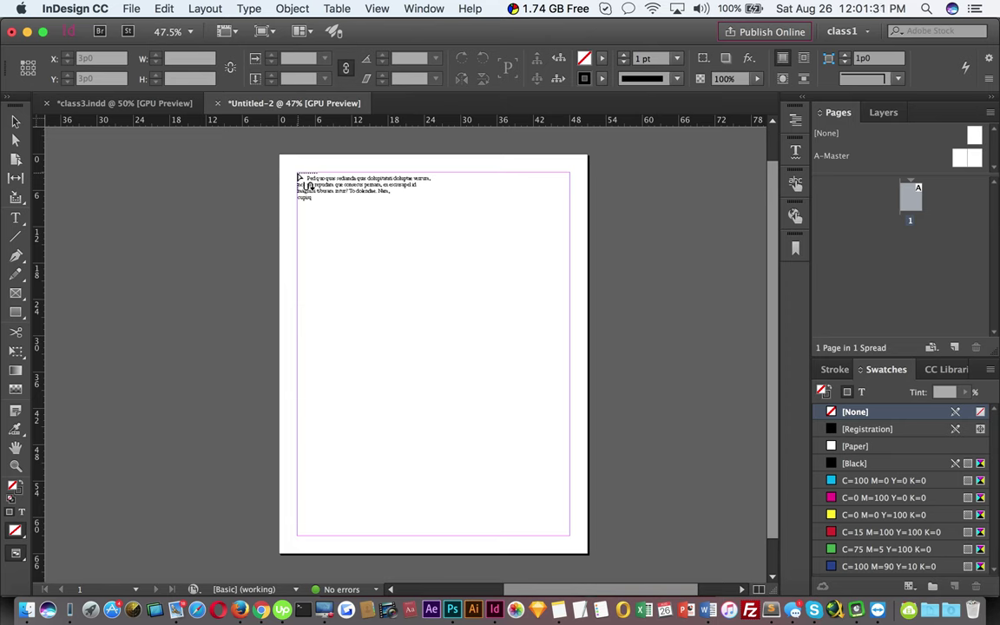
left_click(298, 175, "shift")
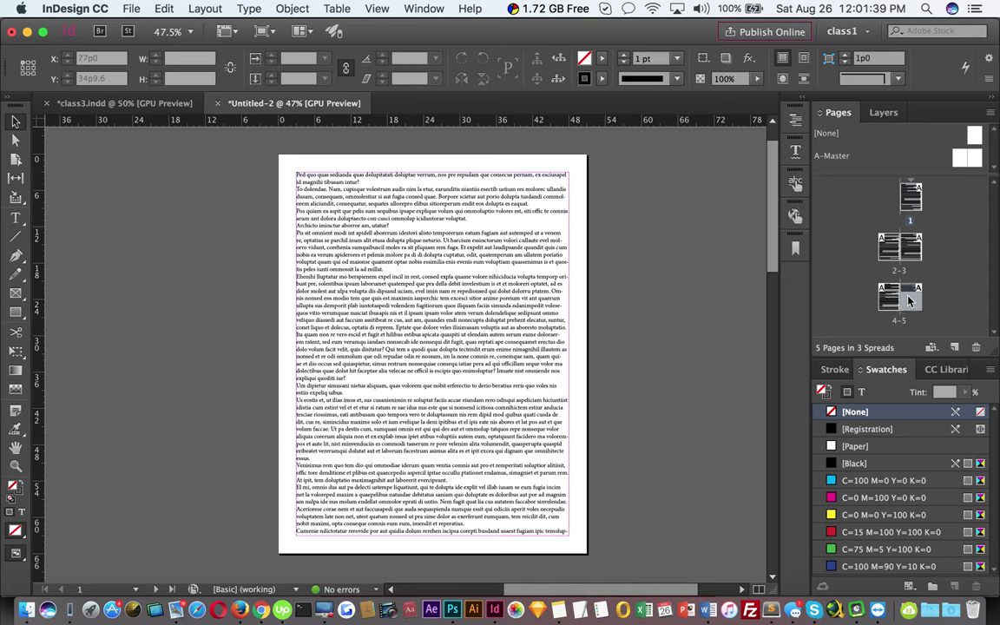
double_click(910, 301)
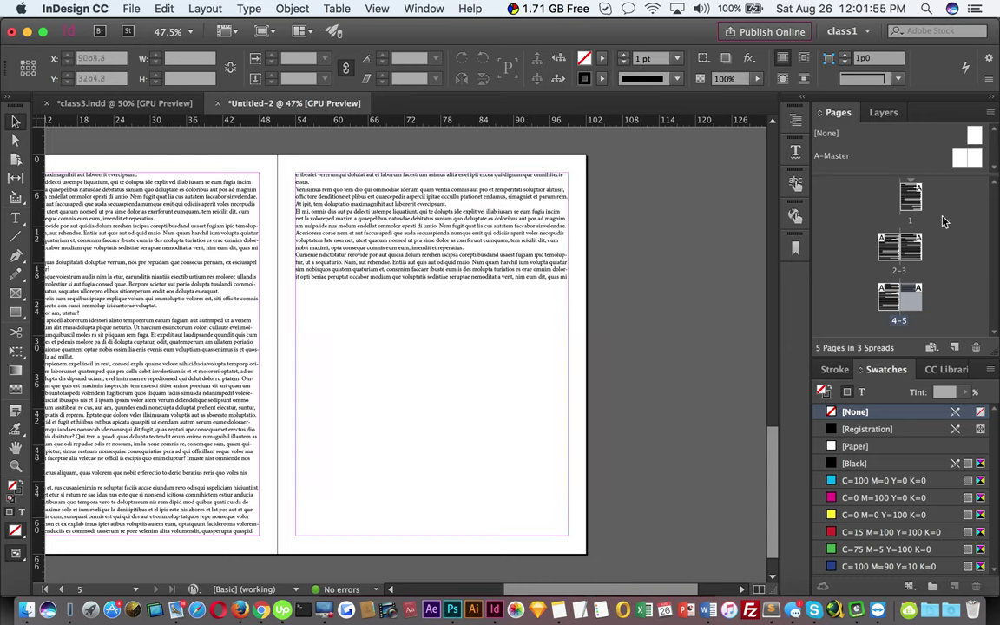
- Compare the master pages applied to the spreads in Untitled-2 and class3.indd, including page 5 of class3.indd
left_click_drag(864, 155, 886, 245)
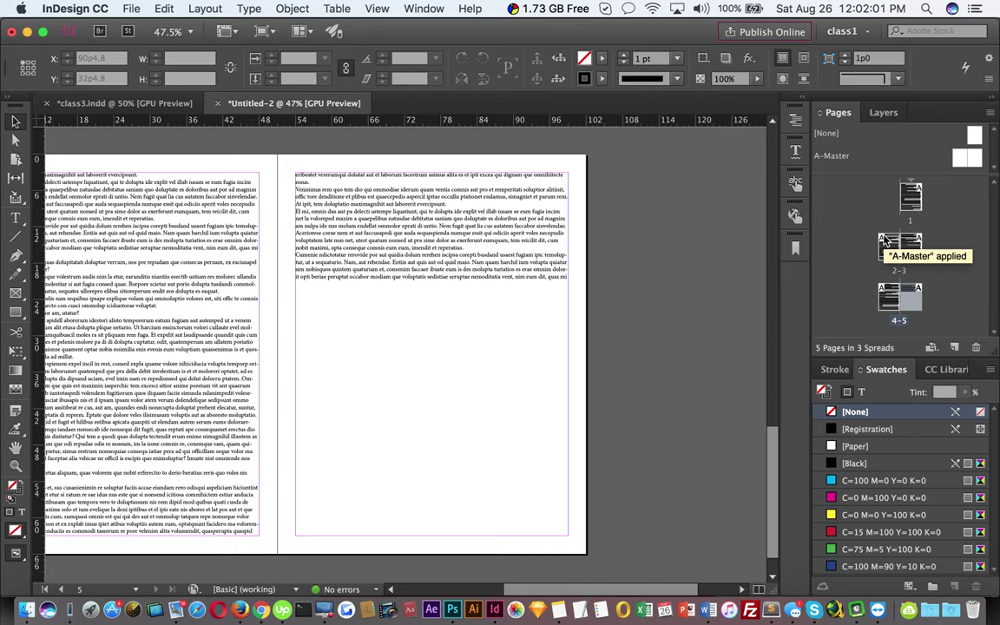
left_click(124, 103)
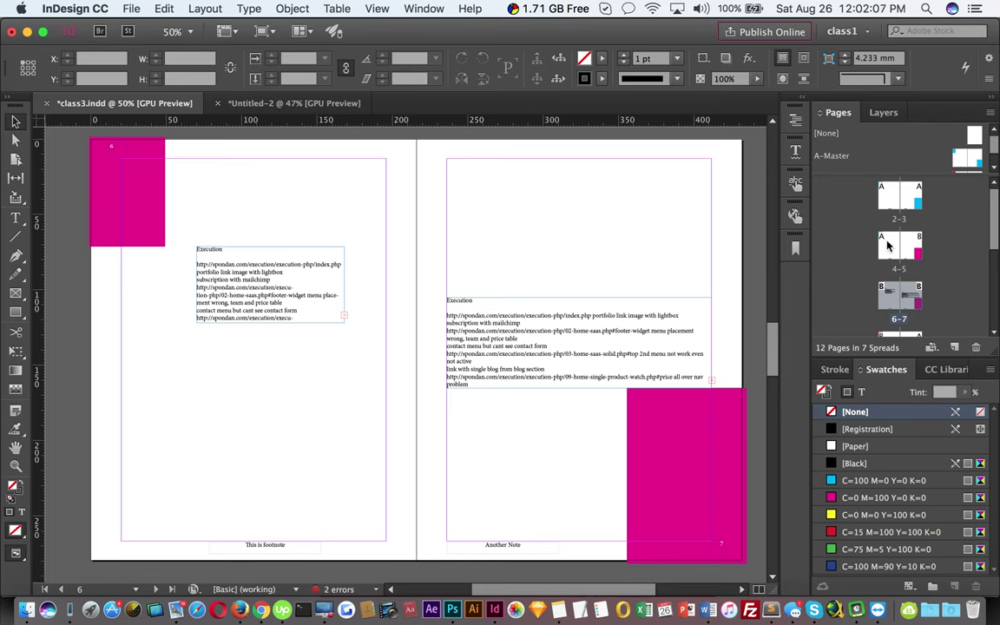
scroll(838, 156, "down", 1)
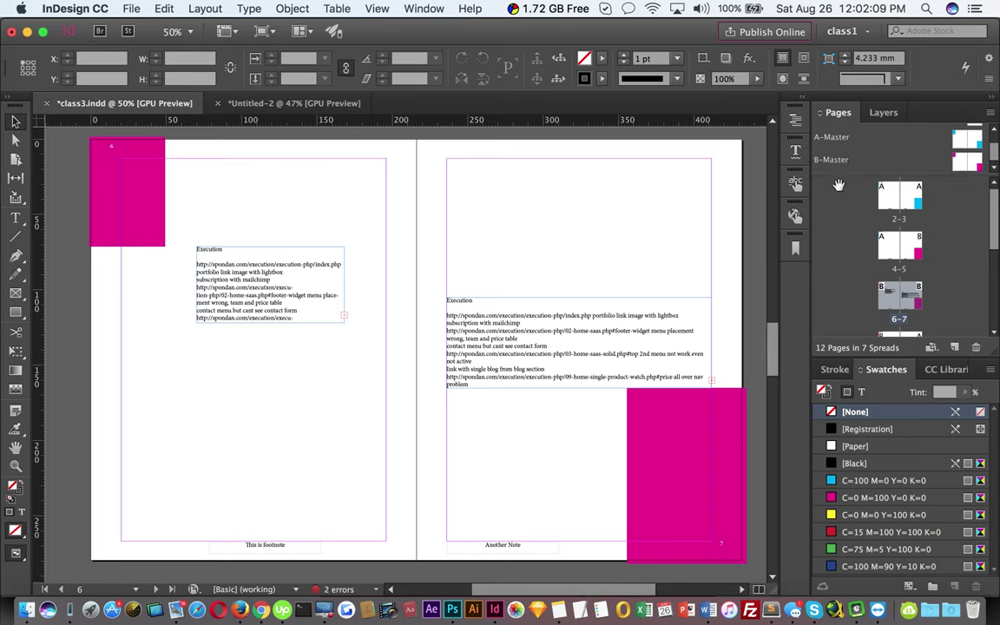
scroll(892, 252, "up", 2)
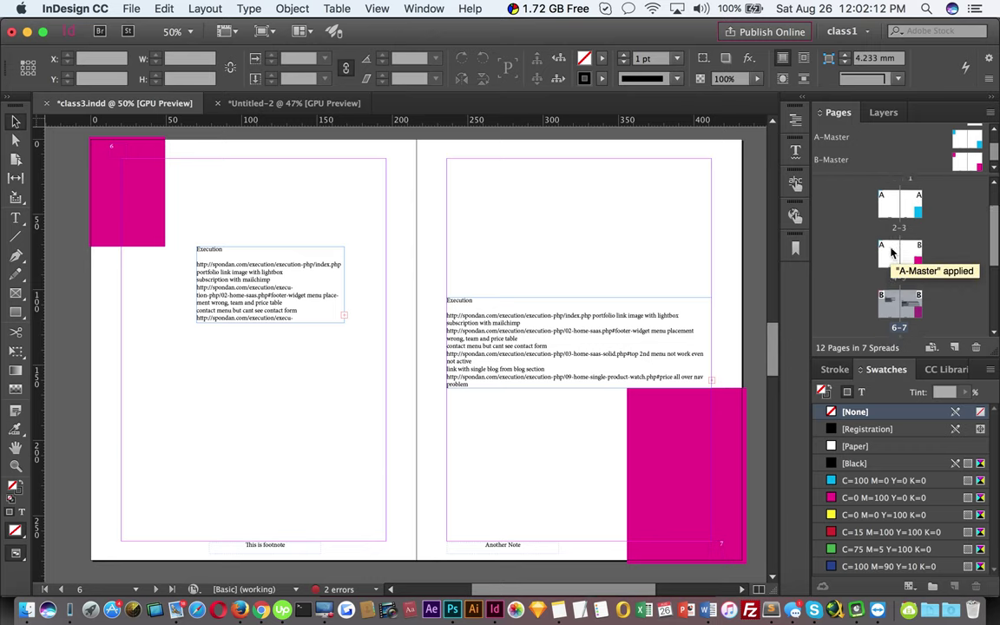
left_click(257, 103)
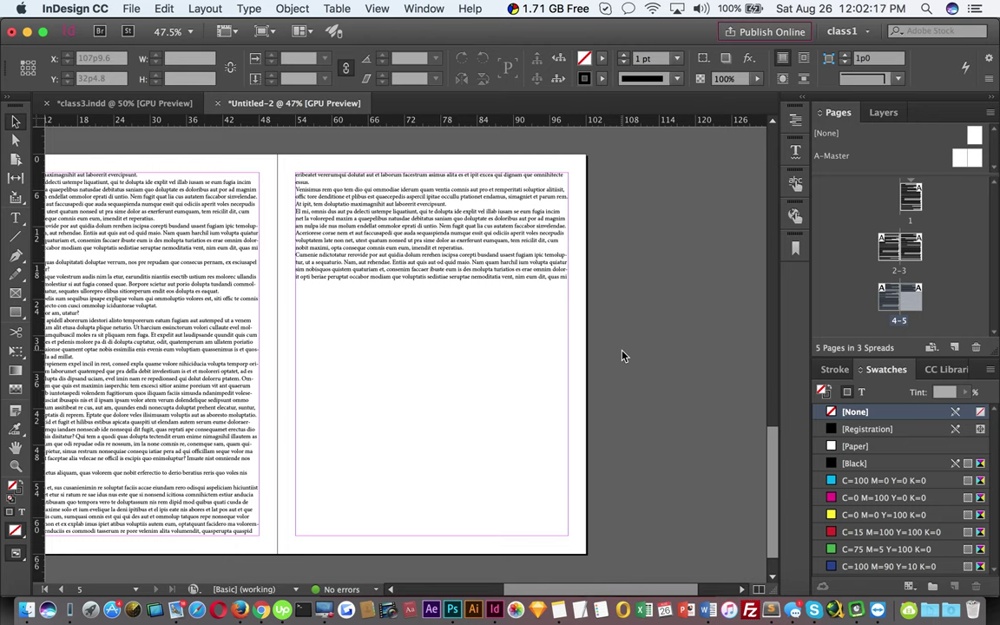
left_click(919, 289, "alt")
key("space")
left_click(108, 100)
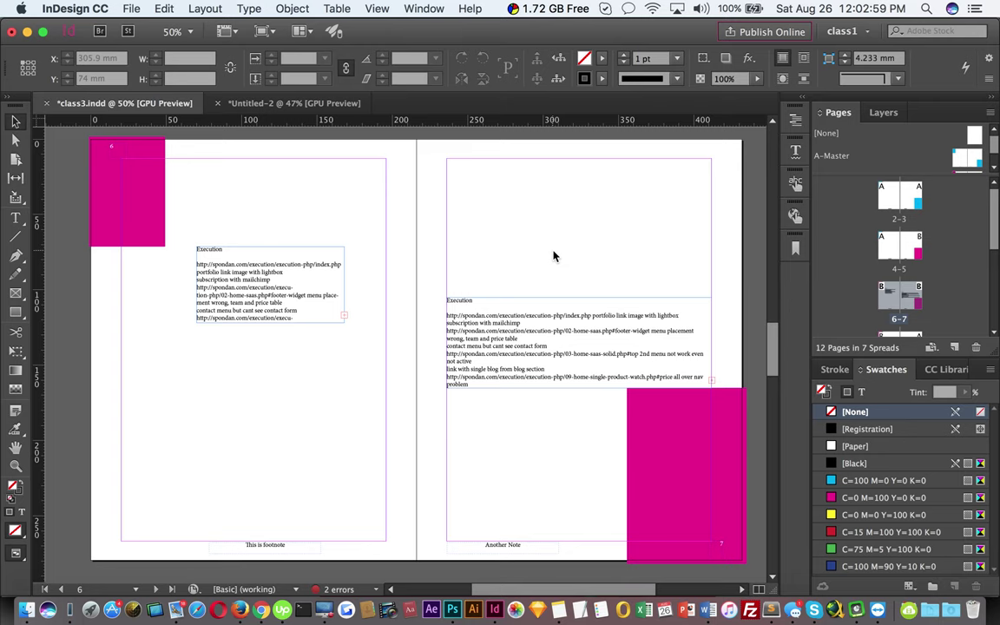
double_click(917, 250)
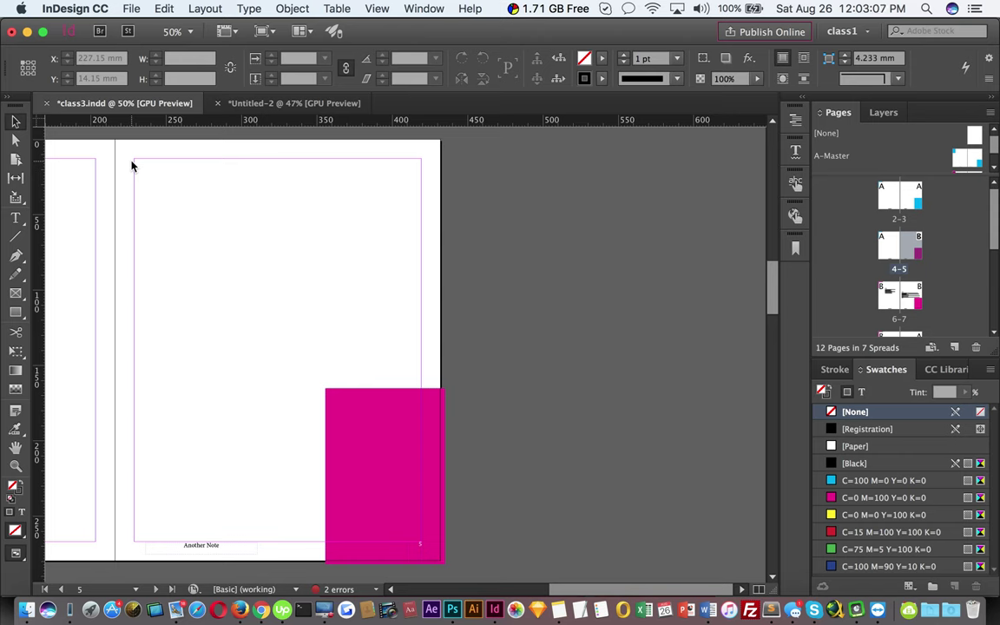
left_click(309, 104)
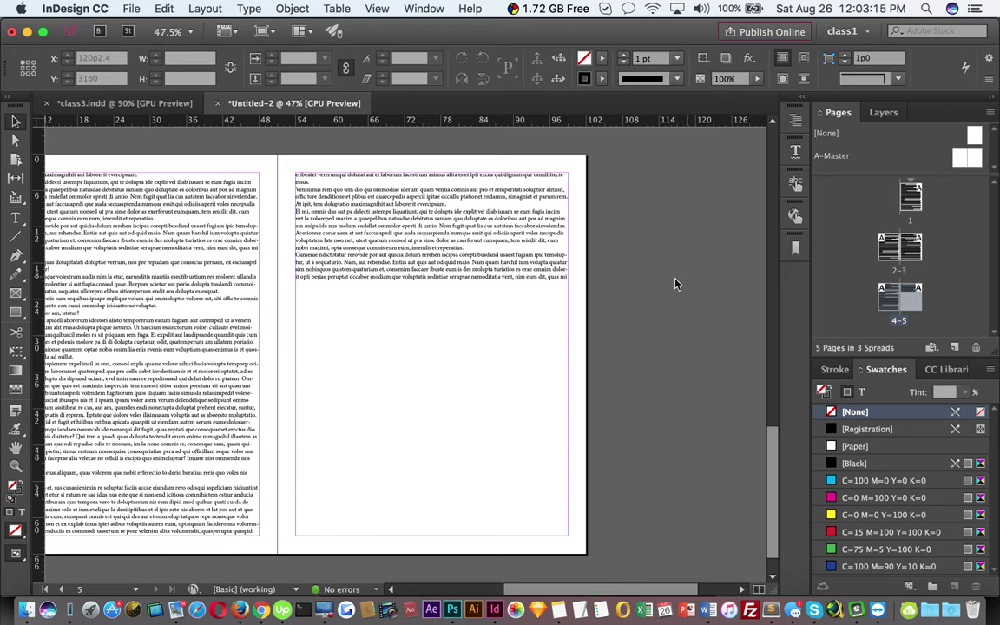
- Review the autoflowed text in Untitled-2 from page 5 back to page 1
scroll(645, 442, "up", 5)
scroll(591, 362, "left", 5)
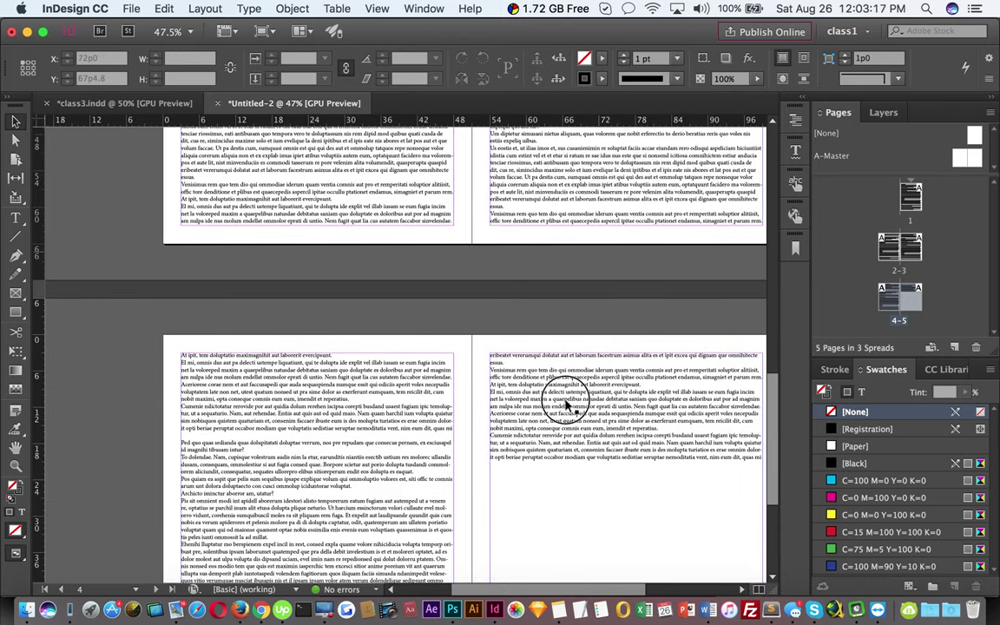
scroll(569, 392, "up", 10)
scroll(568, 393, "right", 3)
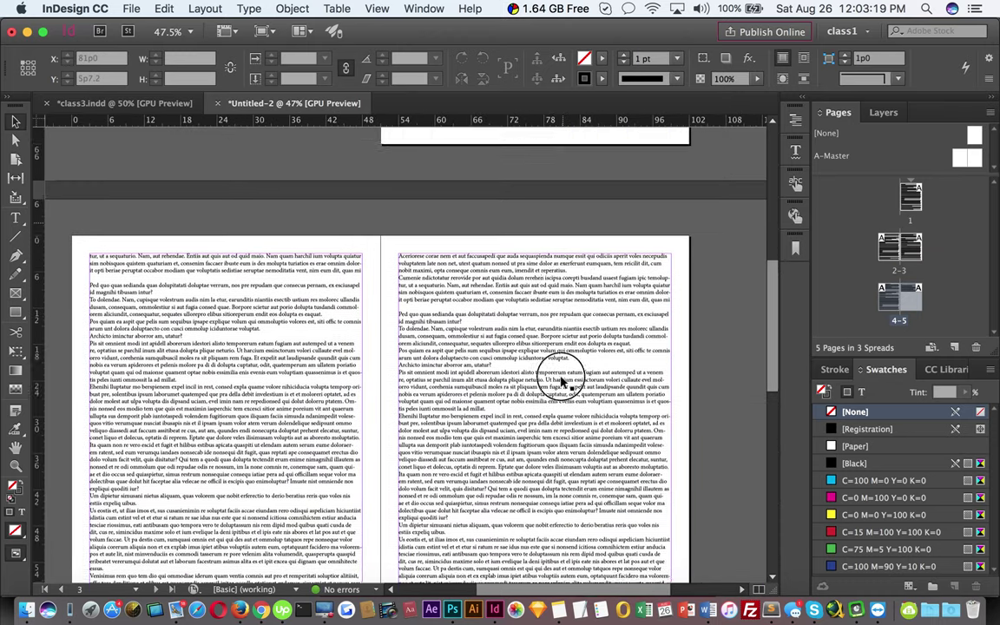
scroll(560, 364, "up", 10)
scroll(560, 364, "right", 2)
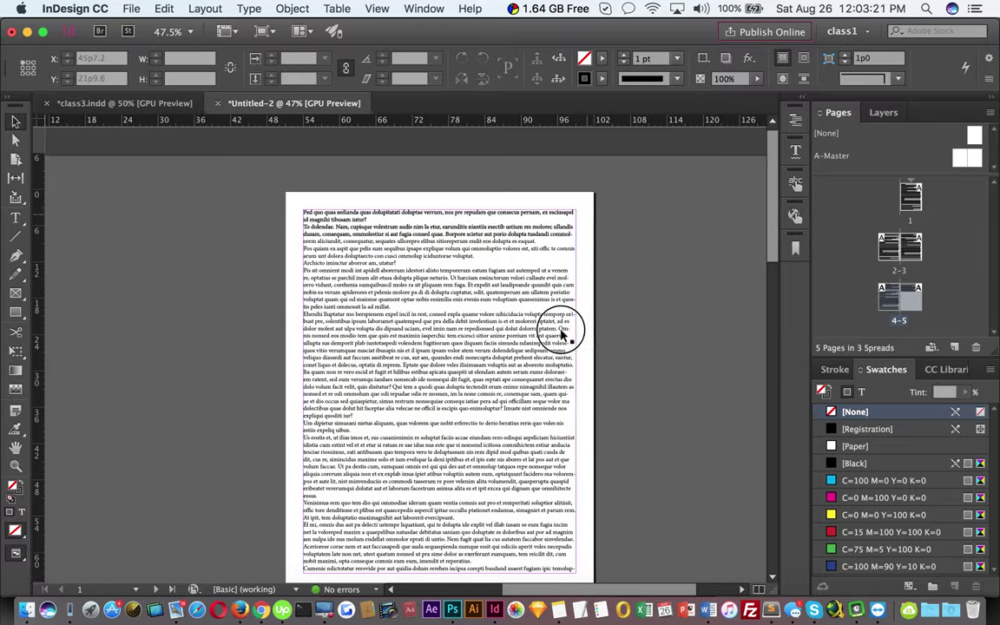
scroll(560, 332, "right", 1)
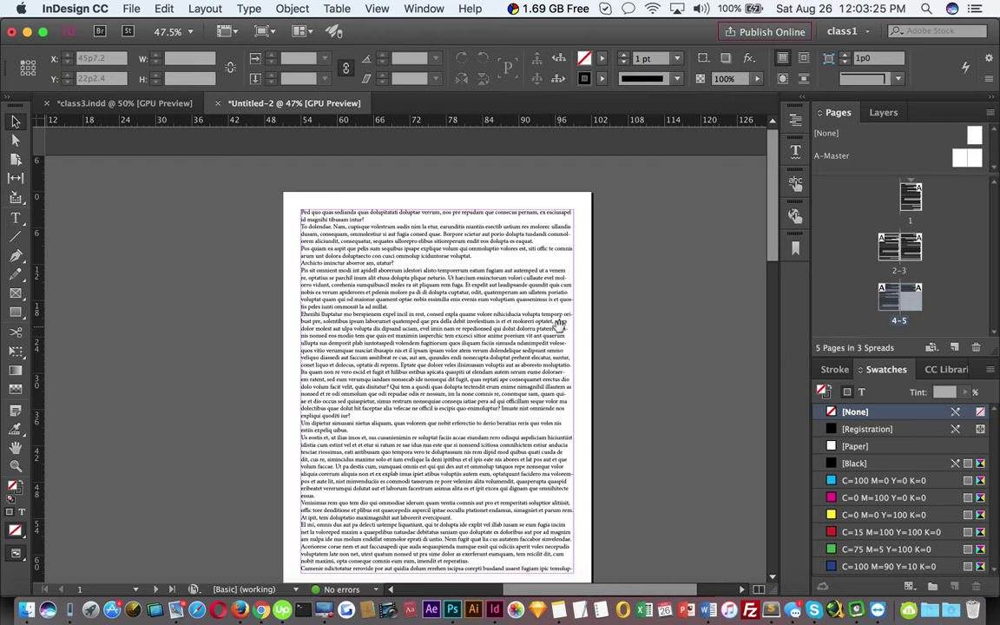
- Switch to Notes, find the "Threading text frames" topic after "Importing text" in the course outline, and return to InDesign
key("super+Tab")
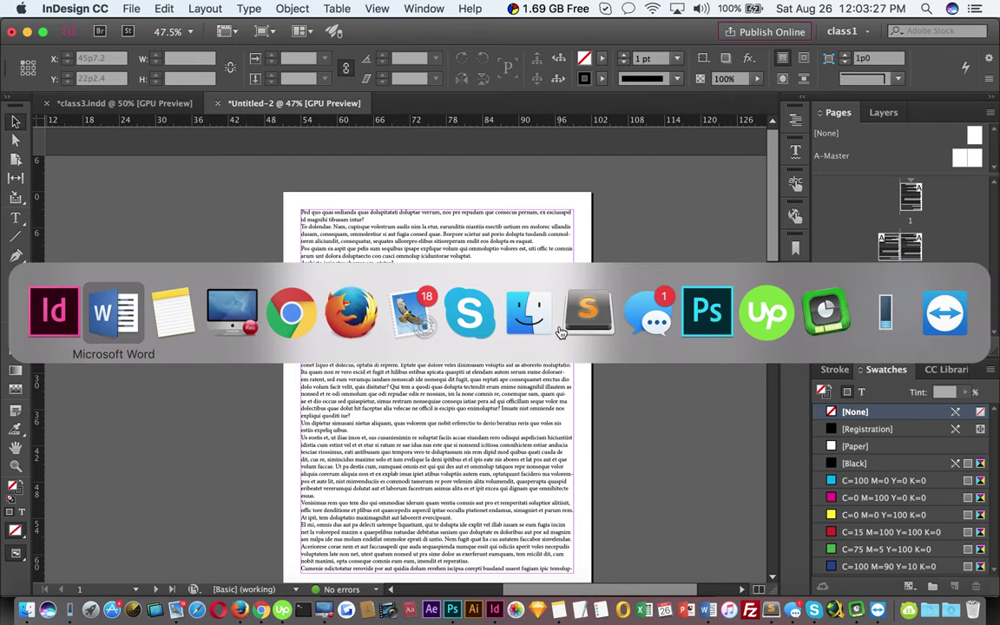
key("super+Tab")
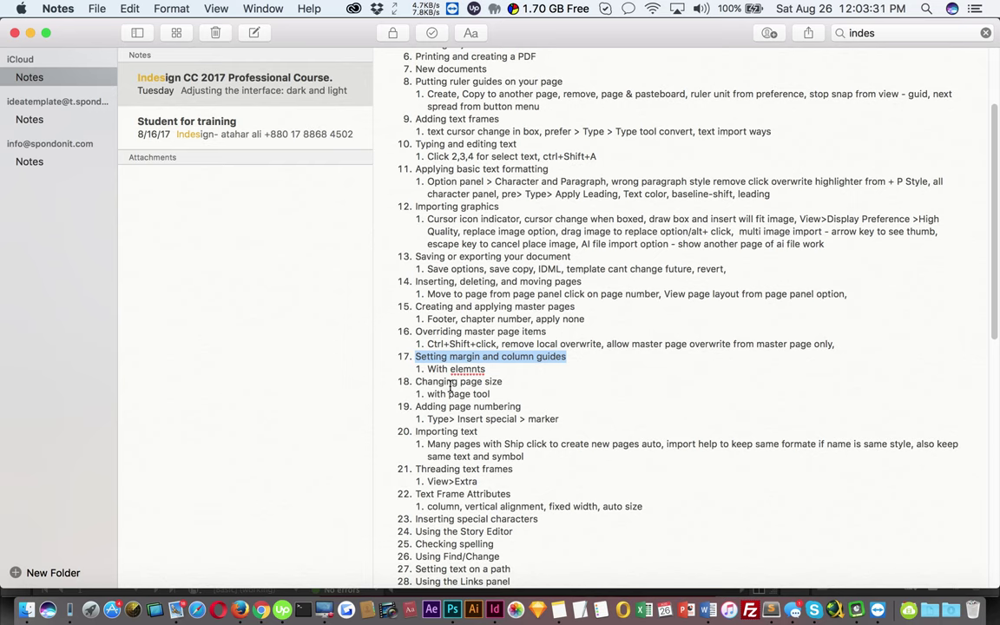
left_click_drag(430, 431, 458, 431)
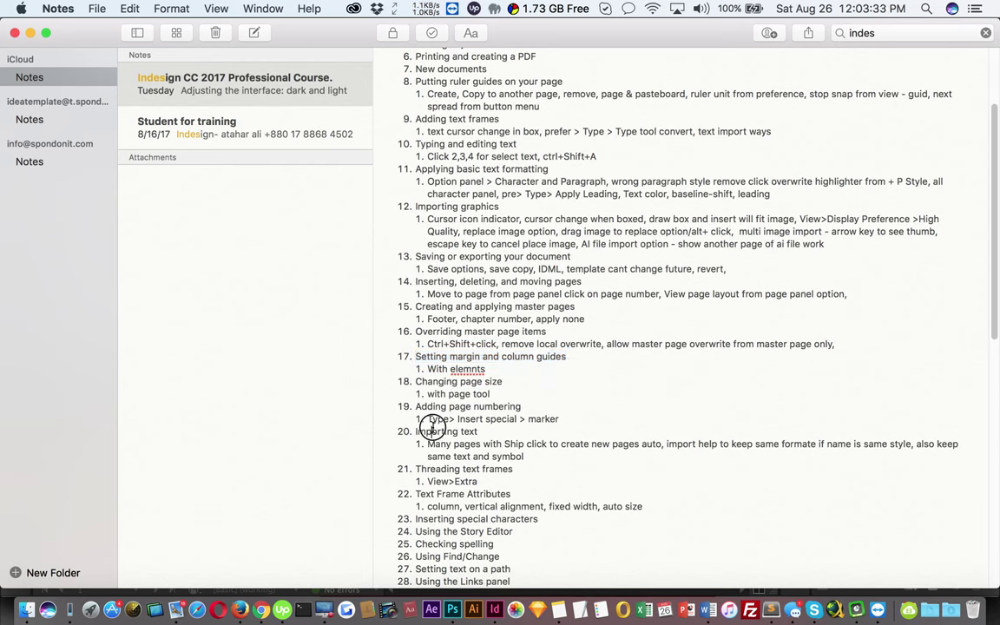
left_click_drag(525, 470, 375, 469)
key("super+Tab")
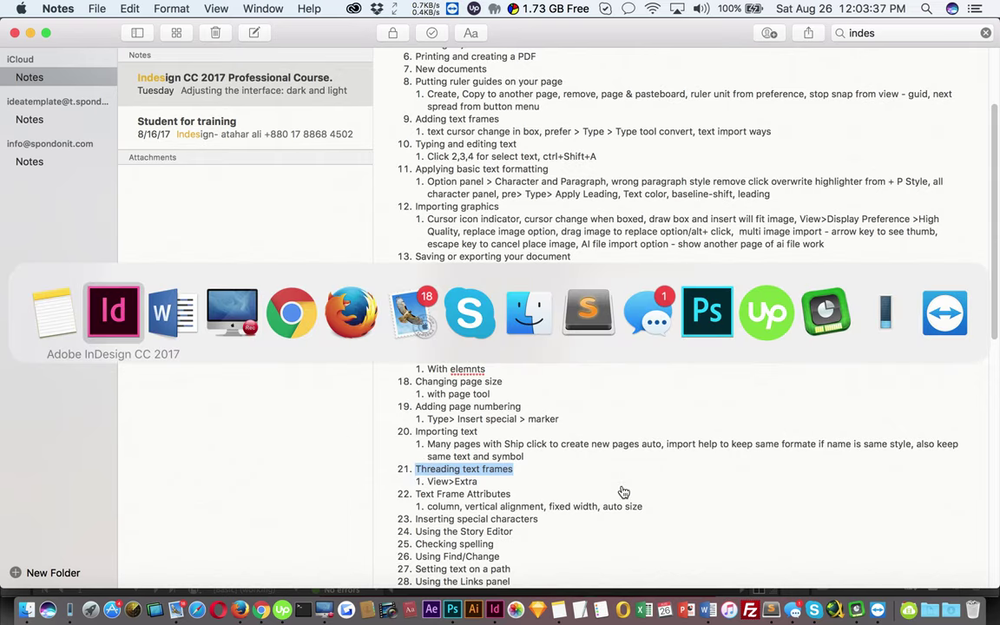
- Check the flowed text on pages 2 to 5 and look for the view option covering text frame threading
scroll(512, 310, "down", 15)
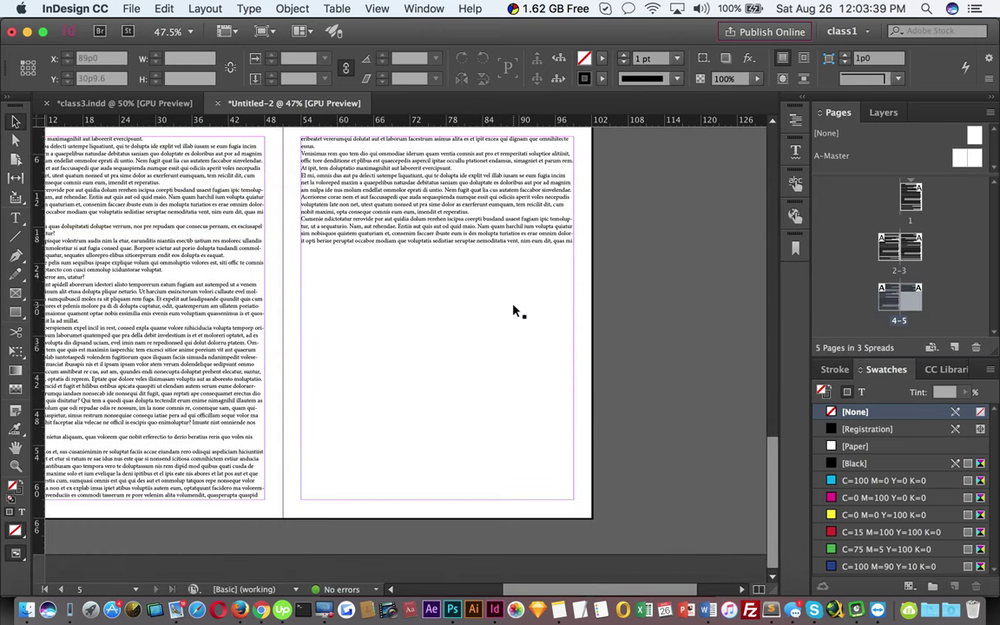
left_click_drag(453, 325, 527, 372)
scroll(447, 324, "up", 8)
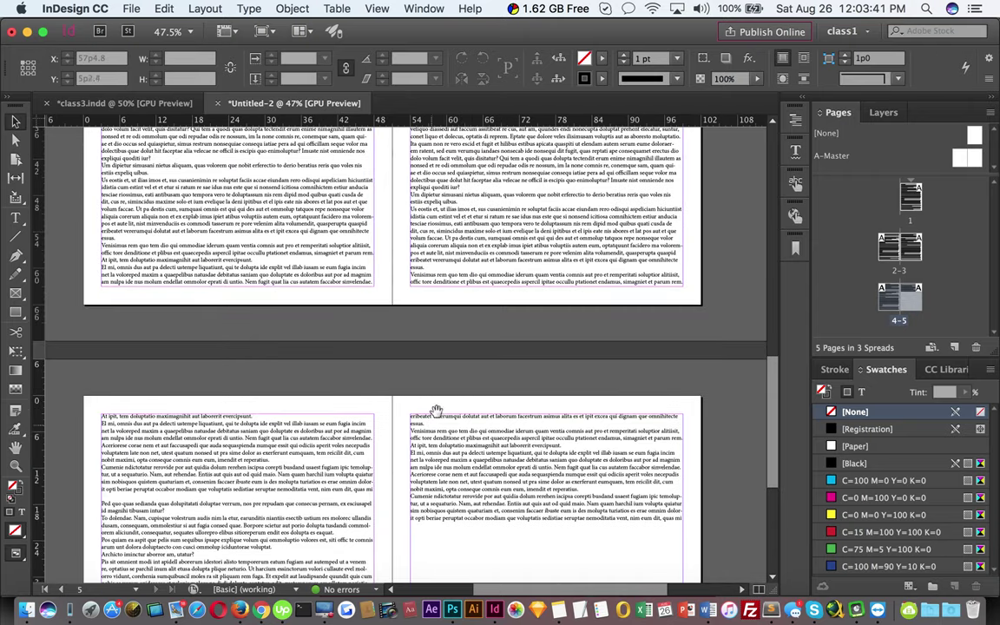
scroll(436, 369, "up", 3)
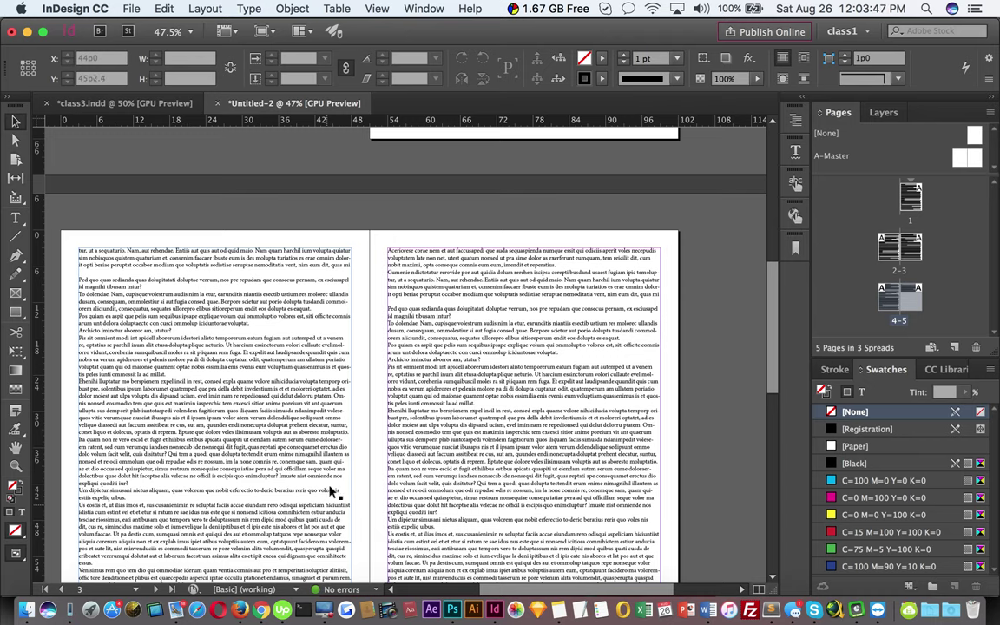
left_click(380, 9)
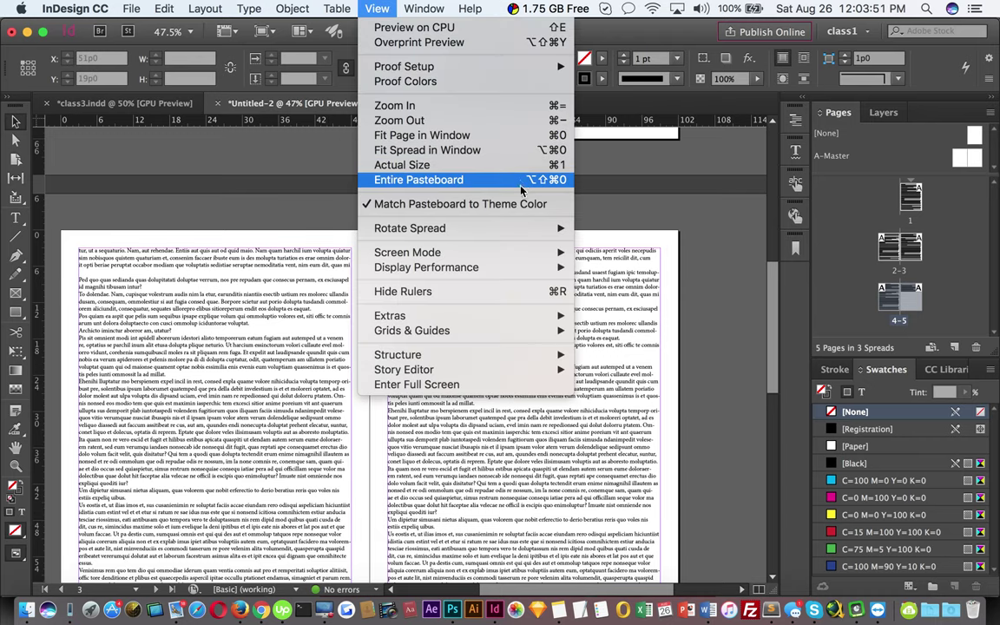
mouse_move(502, 275)
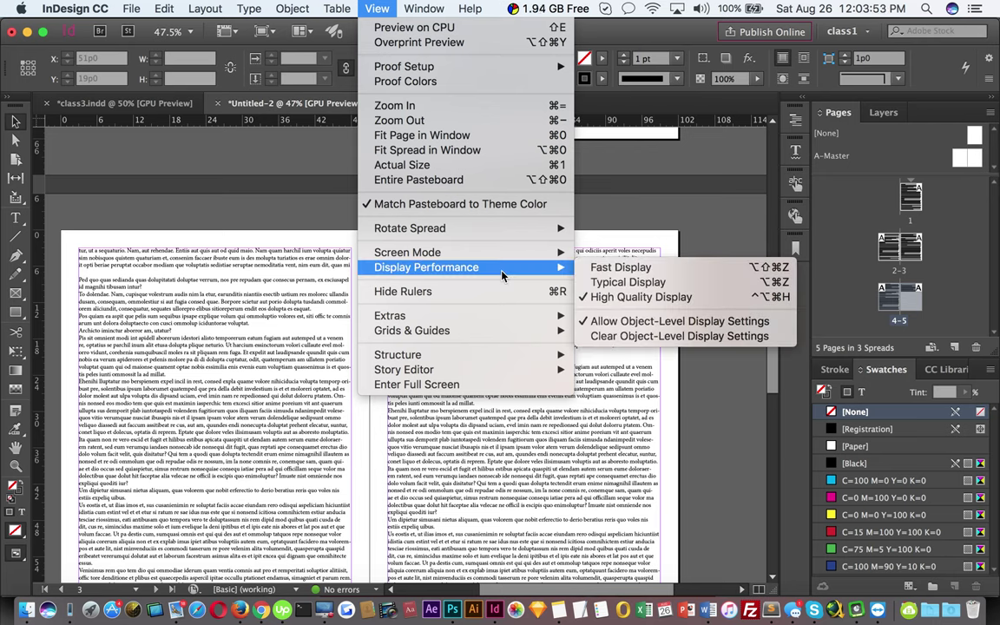